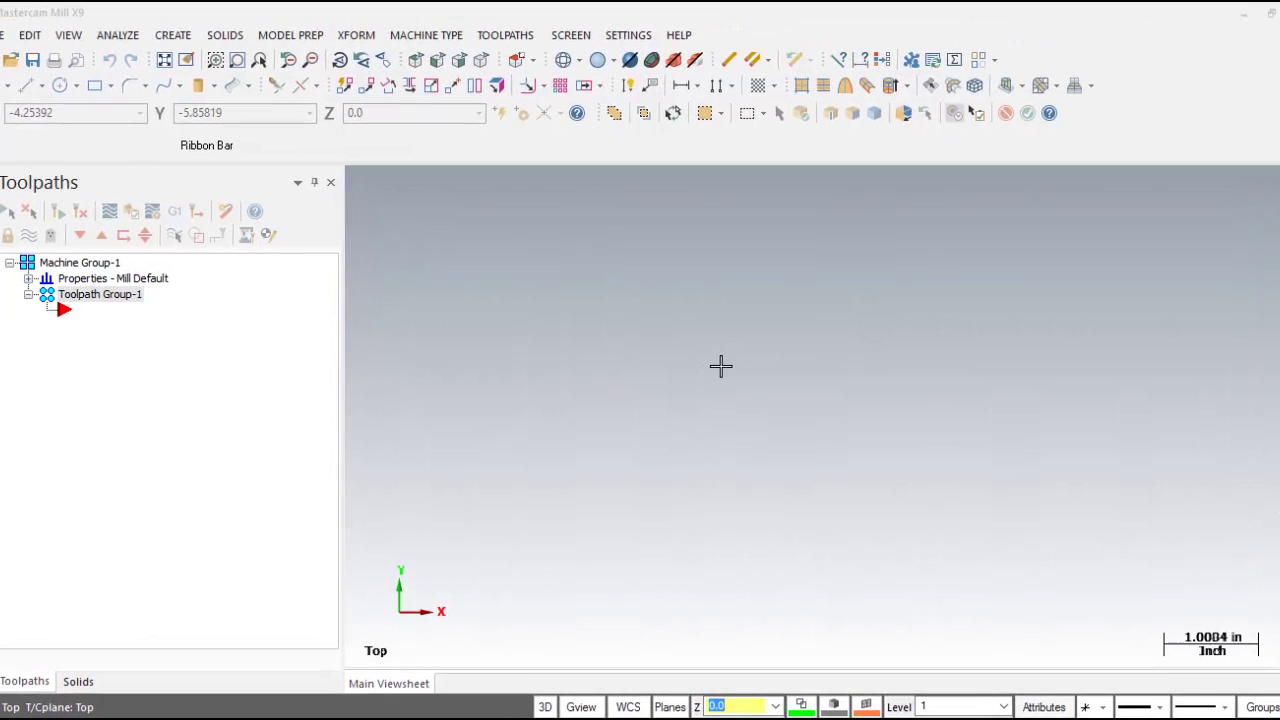
- Open the part file Multiaxis Curve.mcx-9 and show the dome in isometric view
{"action": "left_click", "coordinate": [9, 58]}
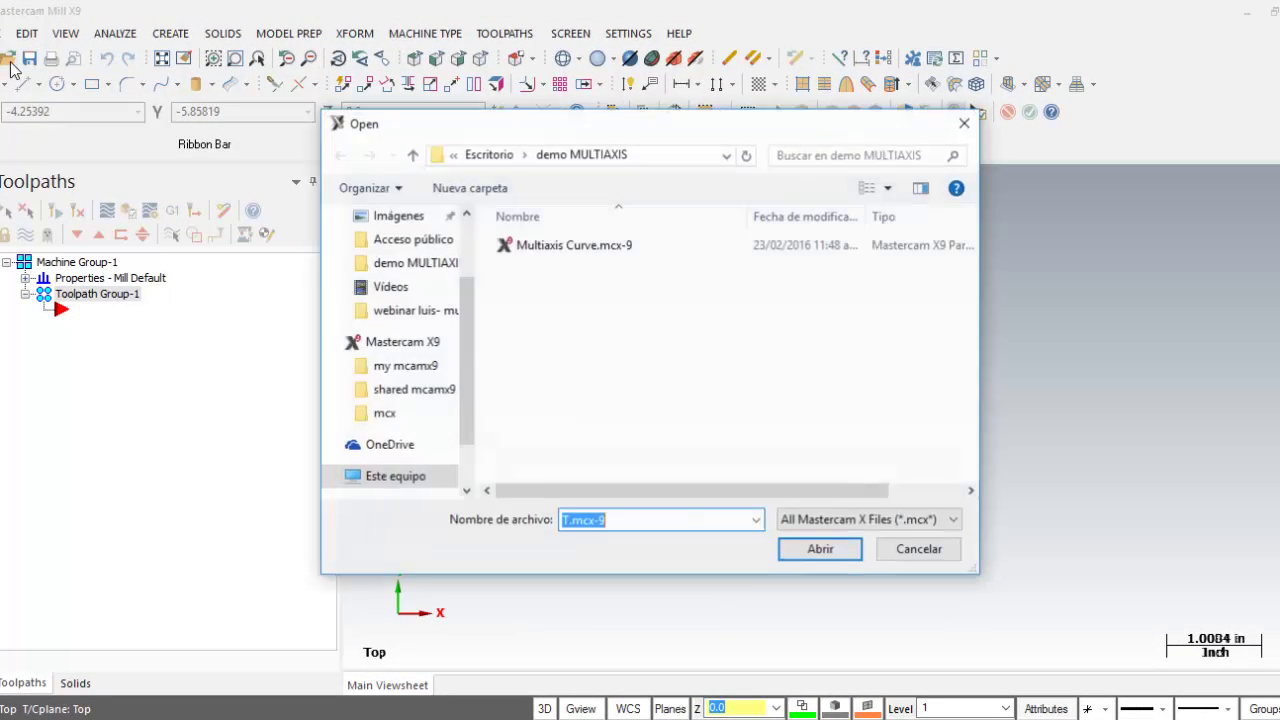
{"action": "double_click", "coordinate": [556, 255]}
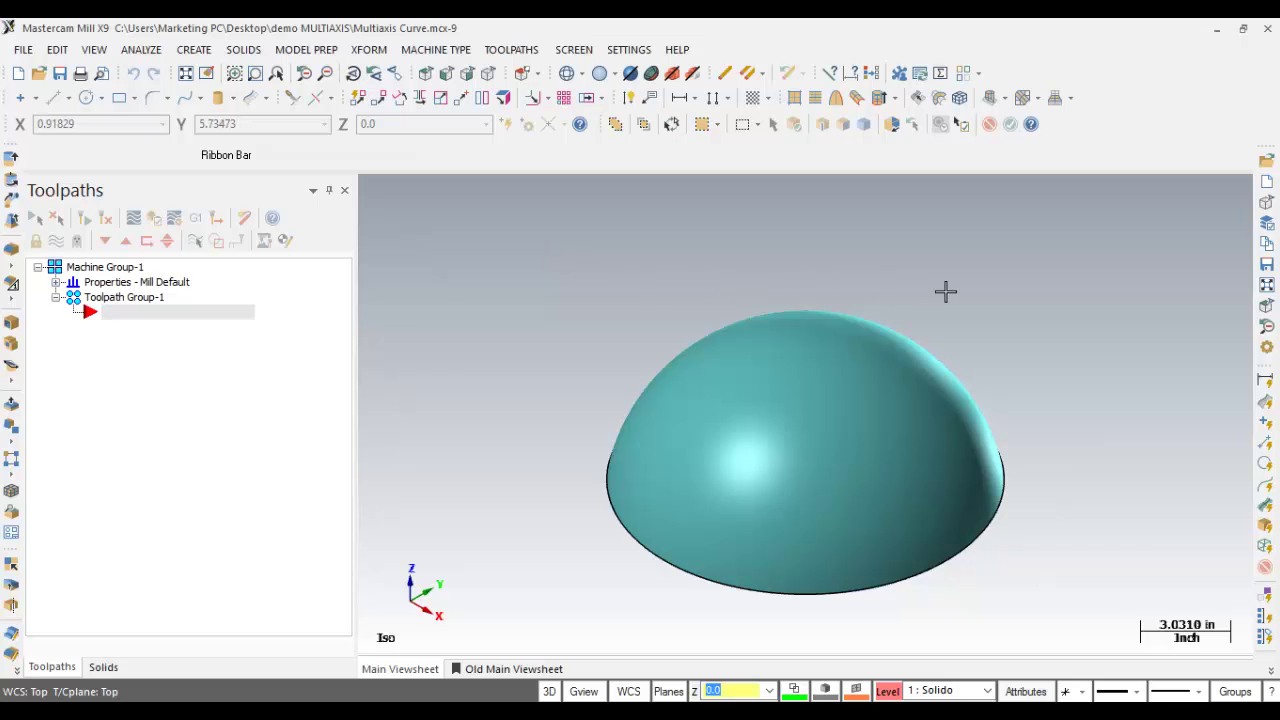
{"action": "mouse_move", "coordinate": [1020, 320]}
{"action": "middle_mouse_down"}
{"action": "mouse_move", "coordinate": [993, 346]}
{"action": "mouse_move", "coordinate": [1051, 369]}
{"action": "mouse_move", "coordinate": [803, 303]}
{"action": "mouse_move", "coordinate": [889, 303]}
{"action": "mouse_move", "coordinate": [857, 314]}
{"action": "mouse_move", "coordinate": [800, 223]}
{"action": "mouse_move", "coordinate": [760, 190]}
{"action": "middle_mouse_up"}
{"action": "left_click", "coordinate": [488, 76]}
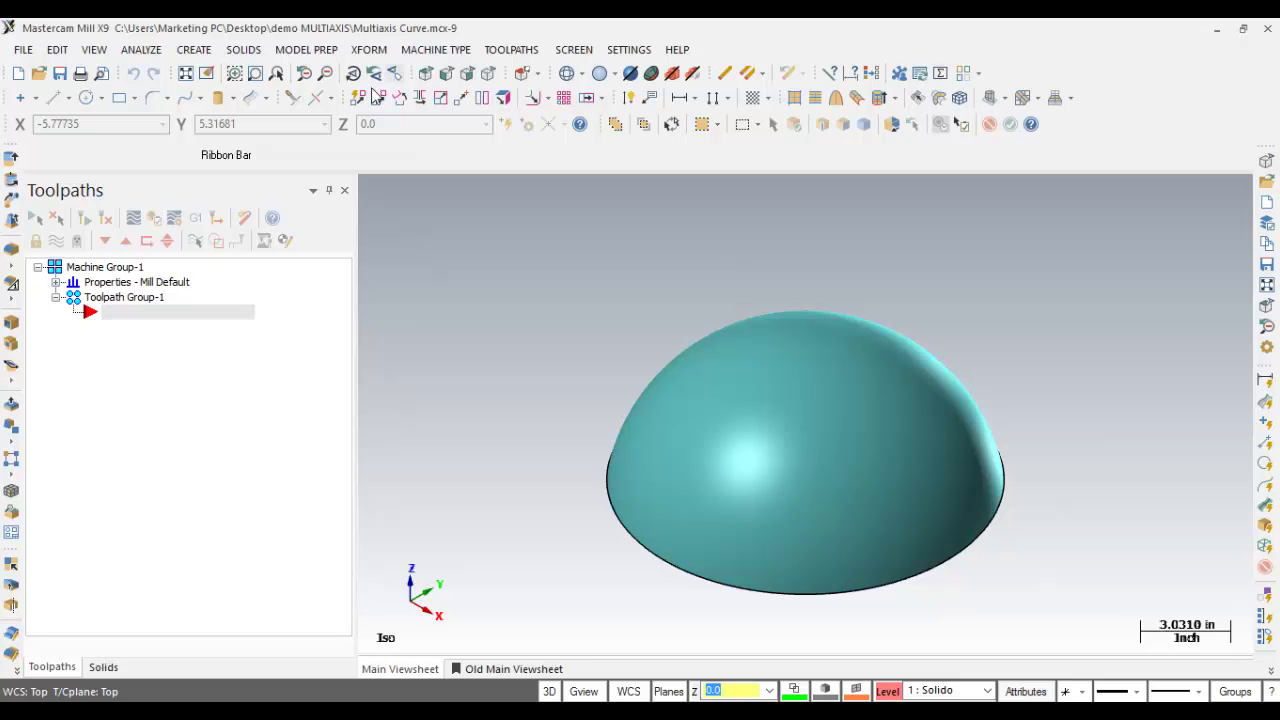
- Make the Surface and Fixture levels visible and examine how the dome sits on its fixture
{"action": "left_click", "coordinate": [887, 691]}
{"action": "left_click_drag", "start_coordinate": [617, 99], "coordinate": [208, 88]}
{"action": "left_click", "coordinate": [110, 152]}
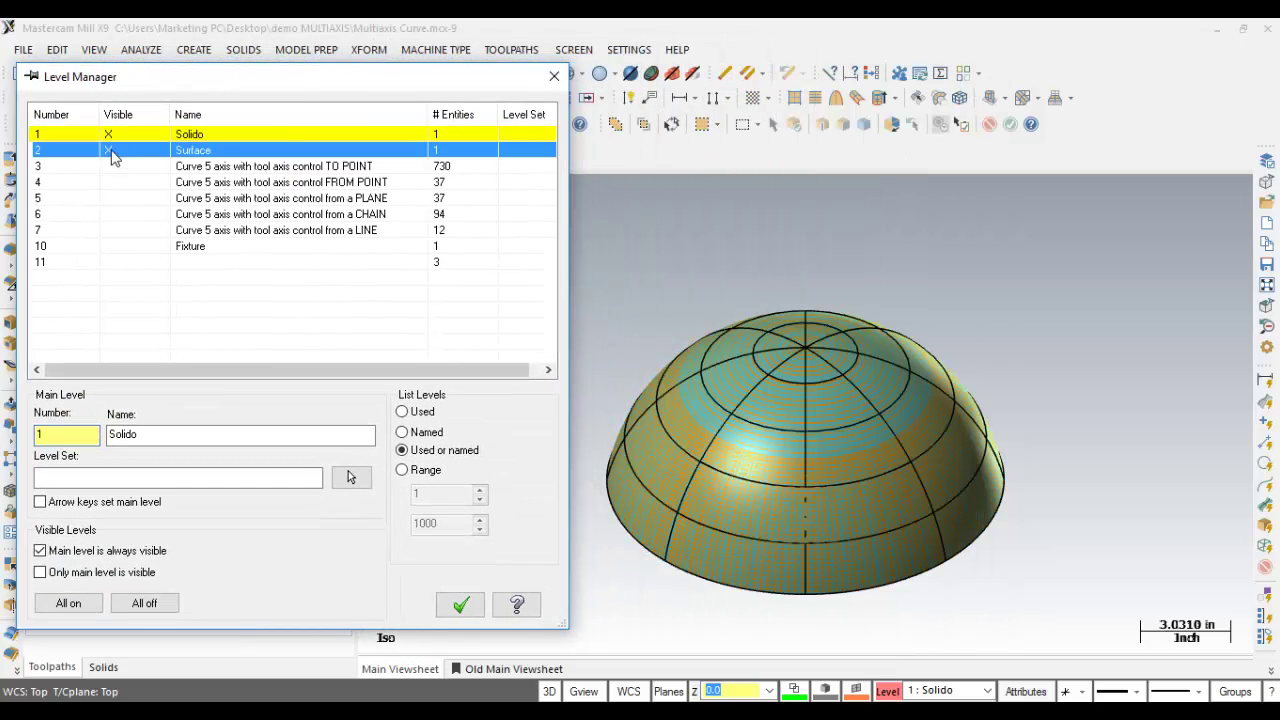
{"action": "left_click", "coordinate": [112, 247]}
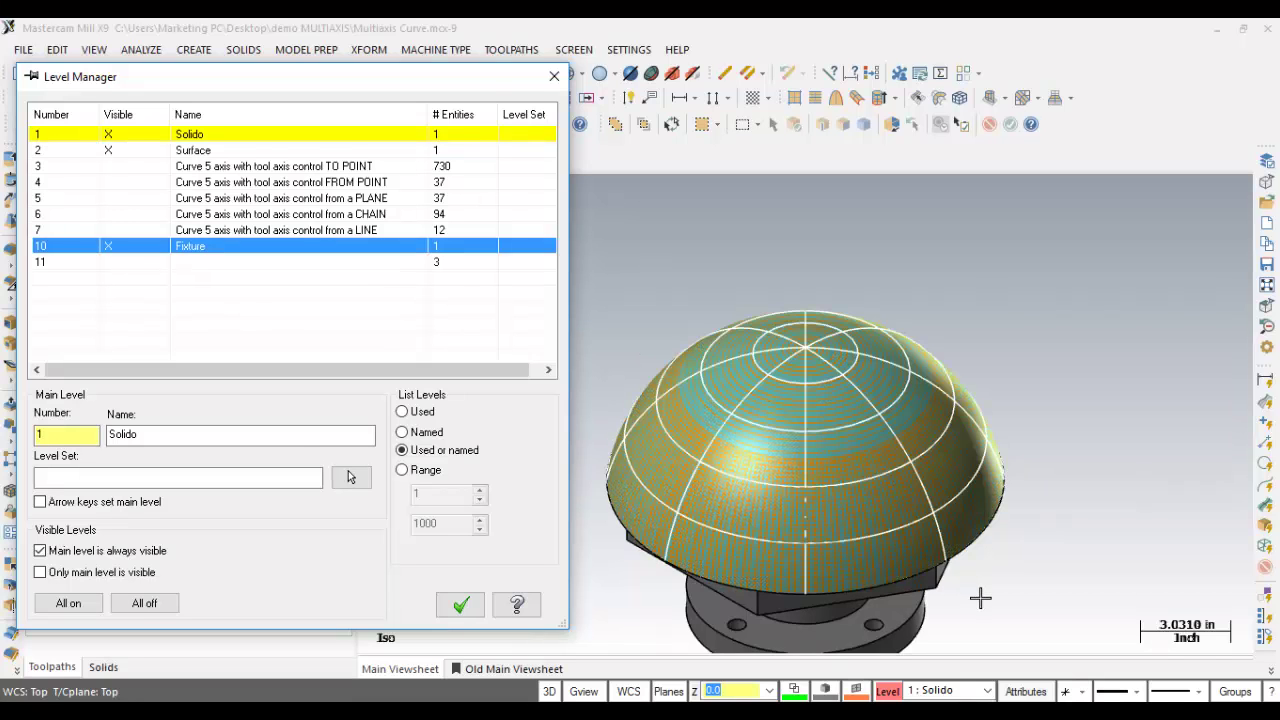
{"action": "middle_click_drag", "start_coordinate": [983, 557], "coordinate": [1157, 466]}
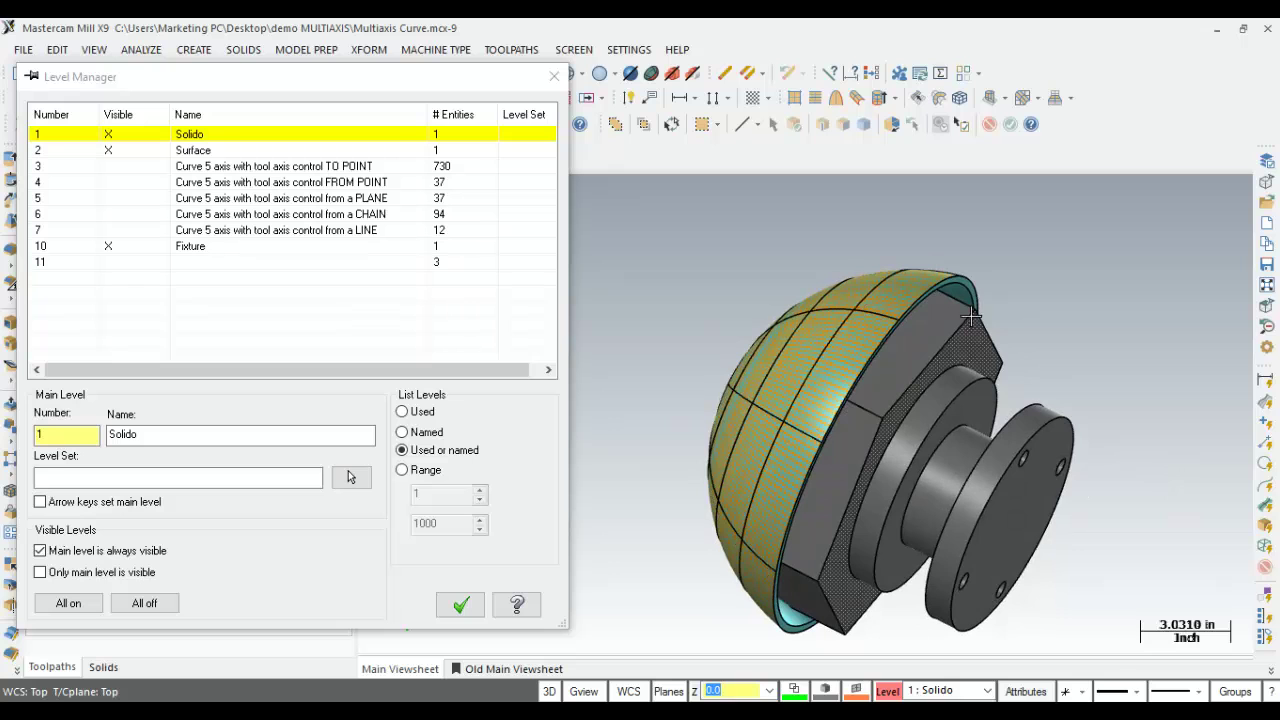
{"action": "scroll", "coordinate": [970, 316], "scroll_direction": "up", "scroll_amount": 6}
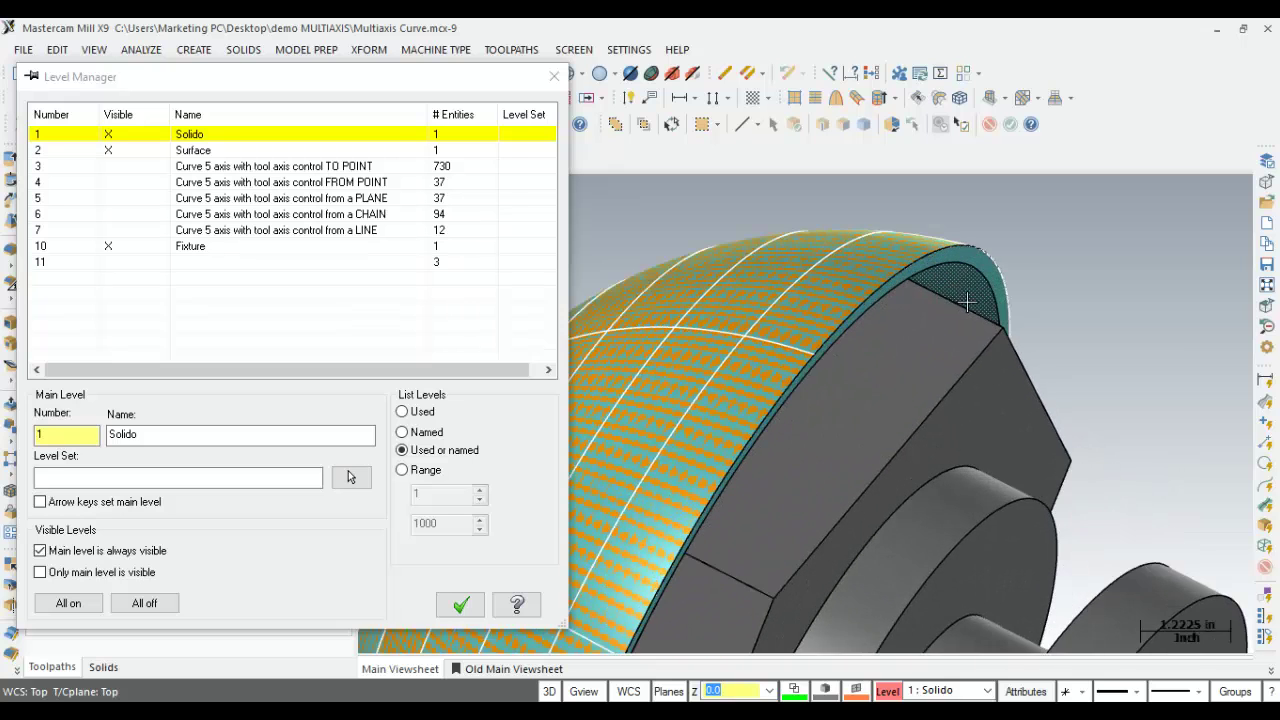
{"action": "scroll", "coordinate": [967, 302], "scroll_direction": "up", "scroll_amount": 2}
{"action": "mouse_move", "coordinate": [967, 302]}
{"action": "middle_mouse_down"}
{"action": "mouse_move", "coordinate": [1015, 235]}
{"action": "mouse_move", "coordinate": [900, 260]}
{"action": "mouse_move", "coordinate": [833, 297]}
{"action": "mouse_move", "coordinate": [560, 130]}
{"action": "middle_mouse_up"}
{"action": "left_click", "coordinate": [488, 73]}
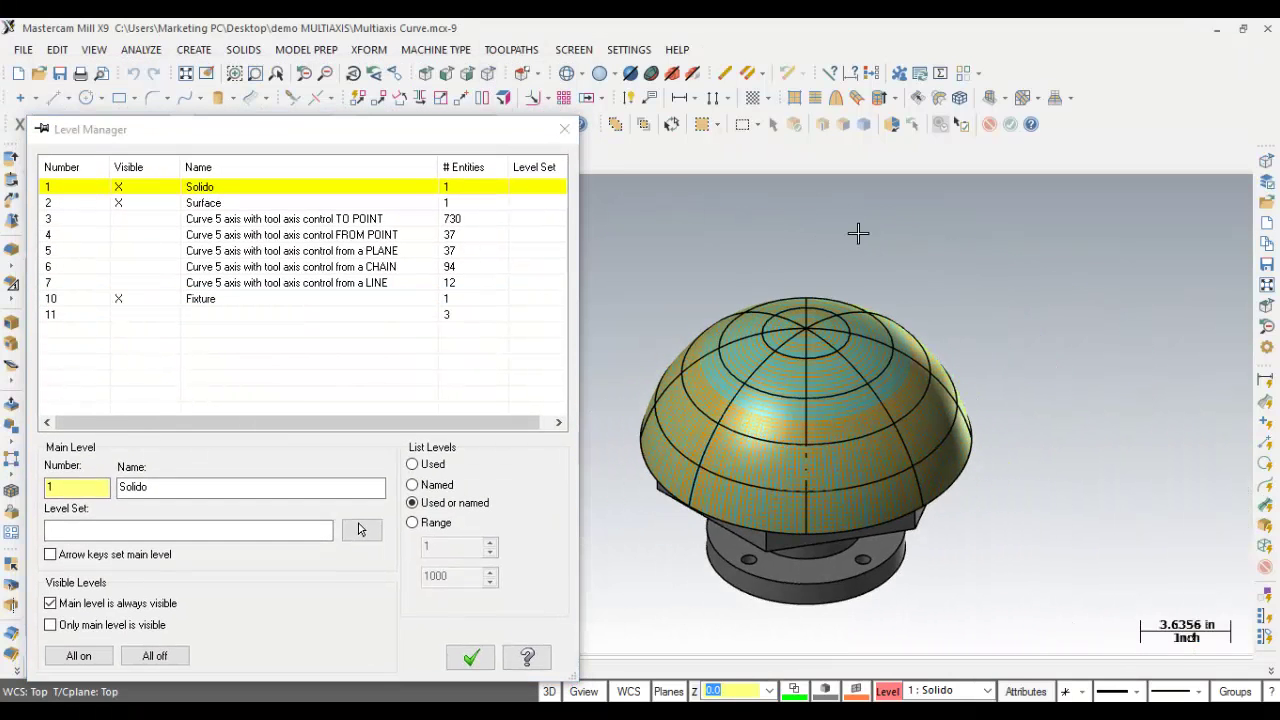
- Show all levels to examine the curve geometry, and hide everything except the main level Solido
{"action": "left_click", "coordinate": [80, 657]}
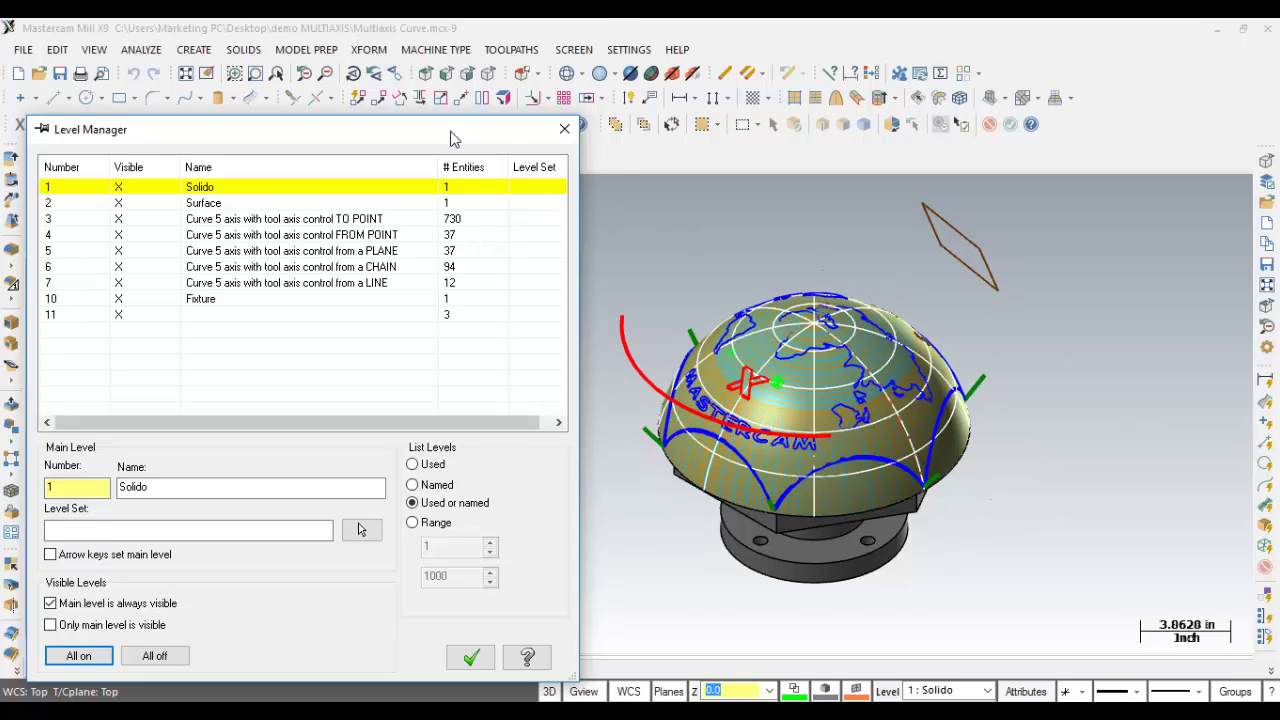
{"action": "left_click_drag", "start_coordinate": [449, 134], "coordinate": [478, 43]}
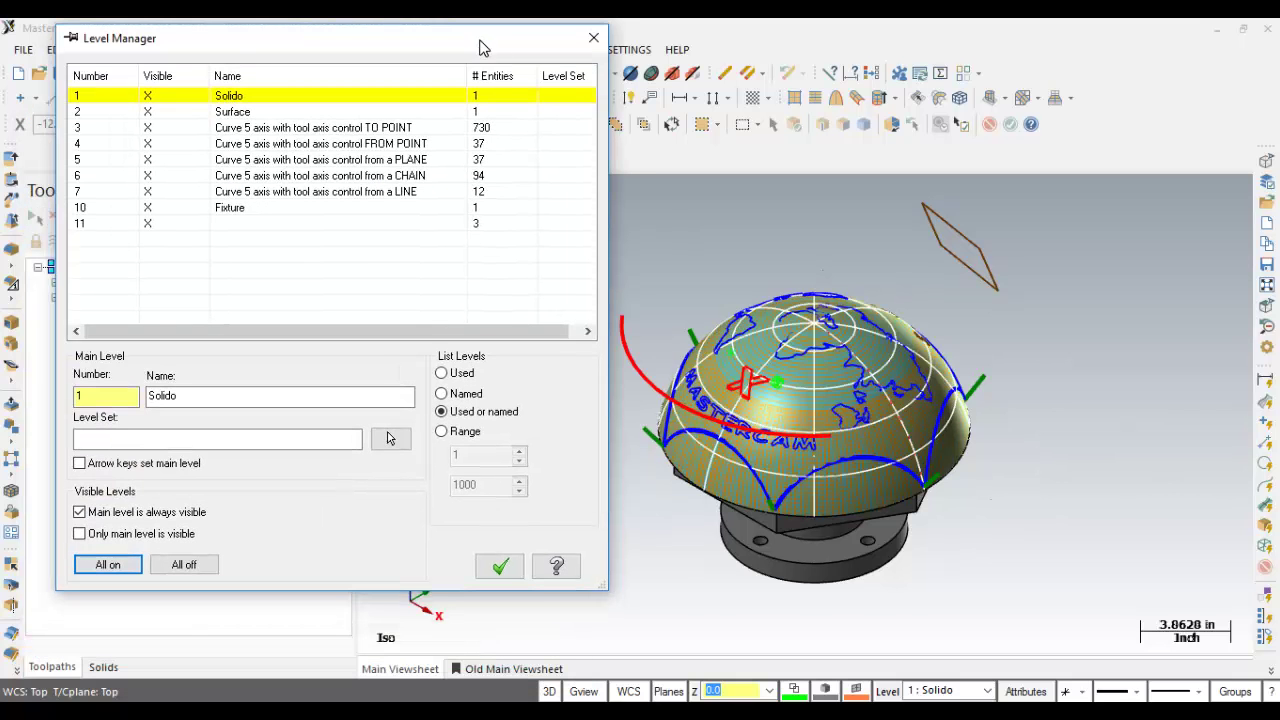
{"action": "left_click", "coordinate": [151, 222]}
{"action": "left_click", "coordinate": [148, 207]}
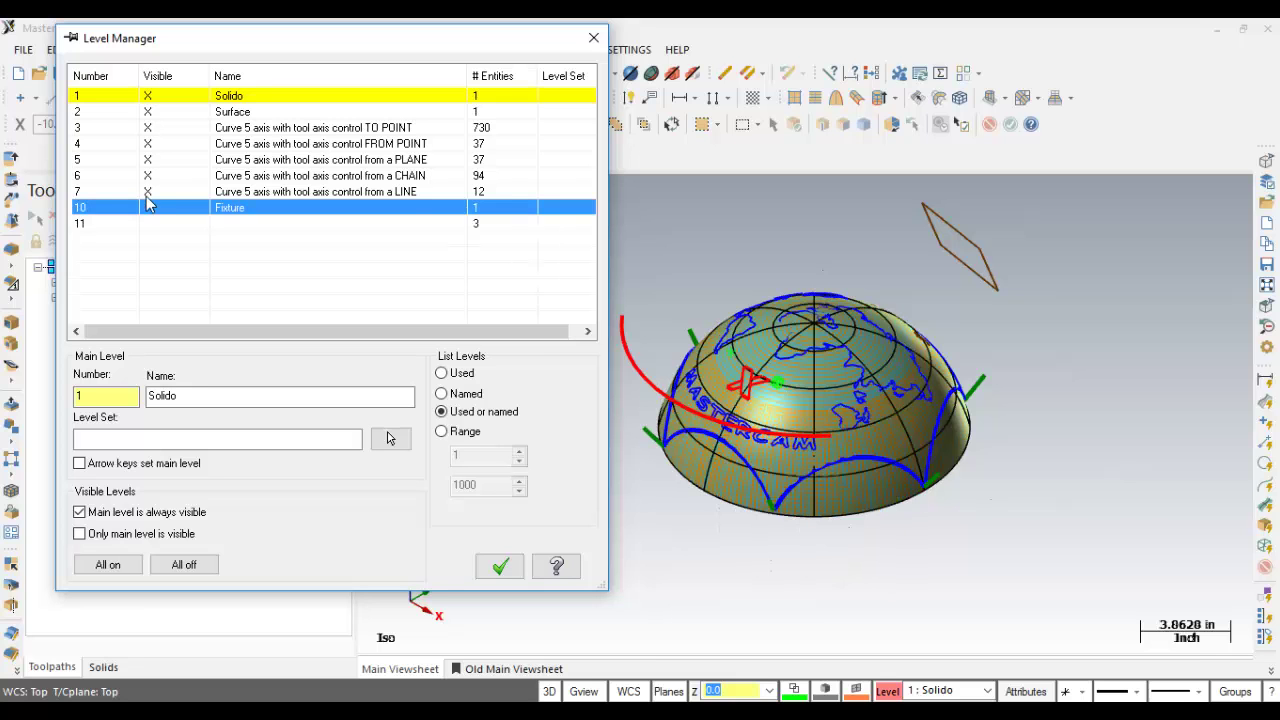
{"action": "left_click", "coordinate": [148, 191]}
{"action": "left_click", "coordinate": [148, 111]}
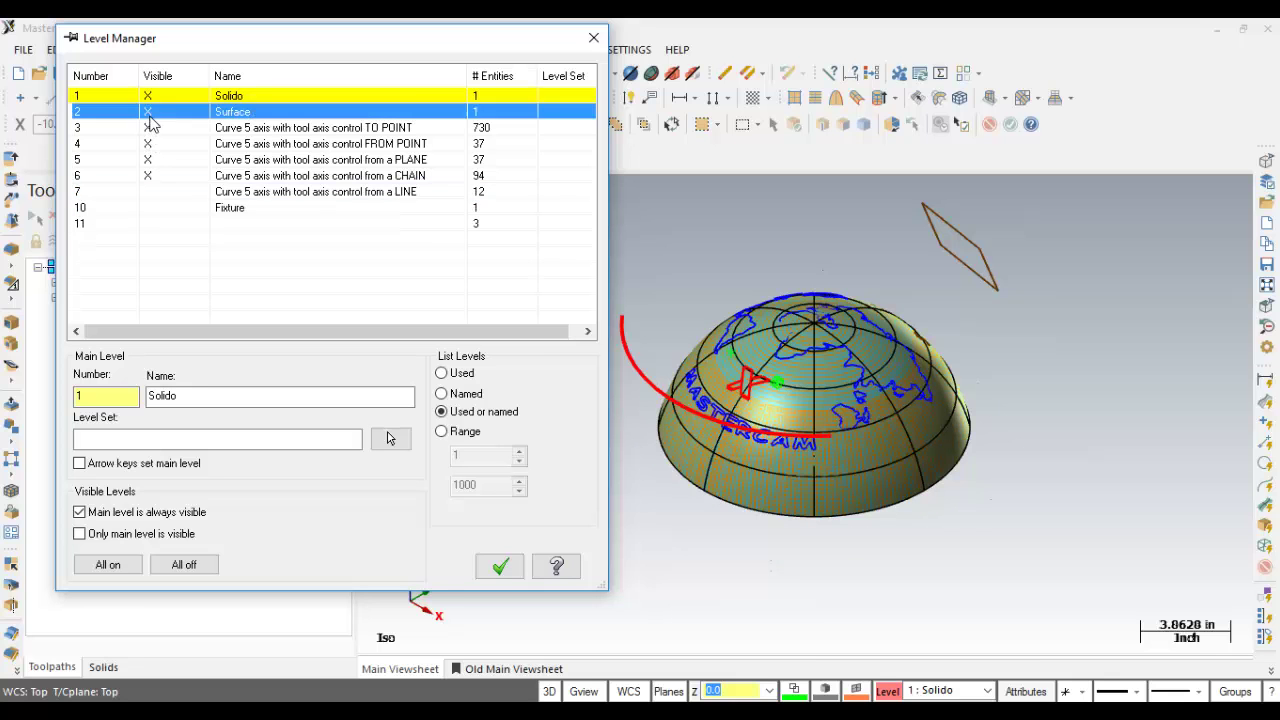
{"action": "left_click", "coordinate": [148, 127]}
{"action": "left_click", "coordinate": [184, 564]}
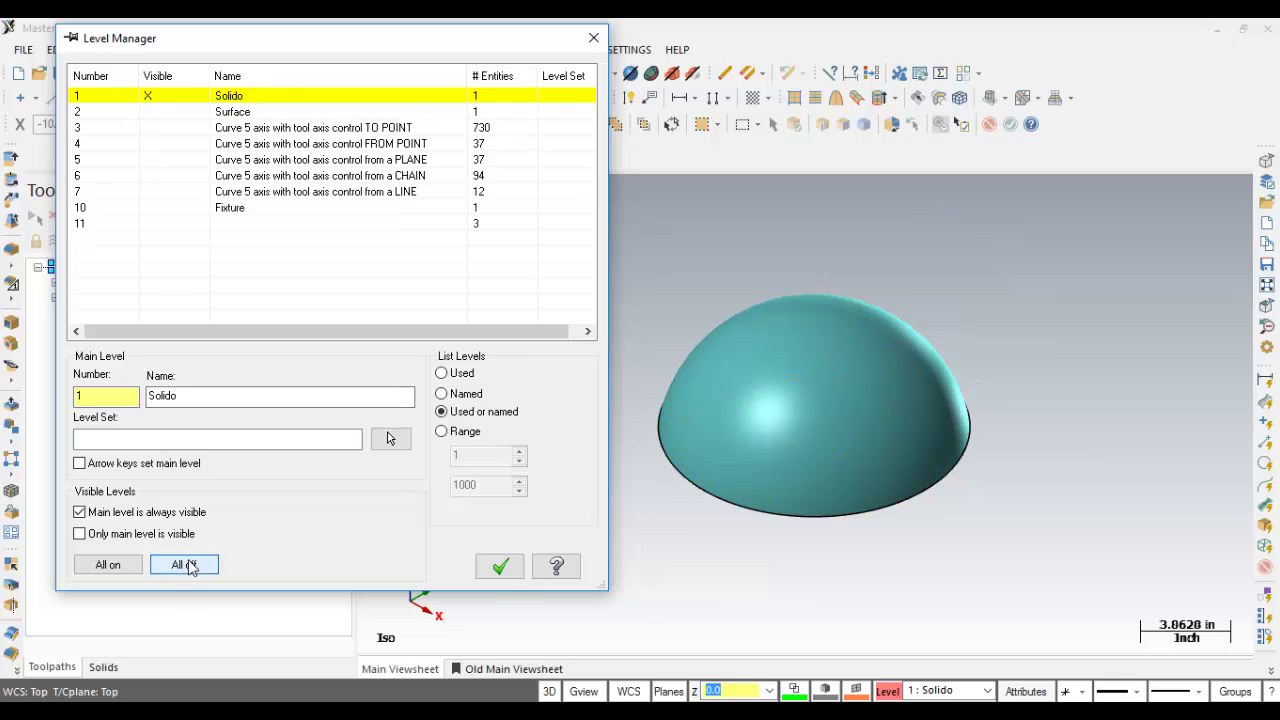
{"action": "left_click", "coordinate": [502, 568]}
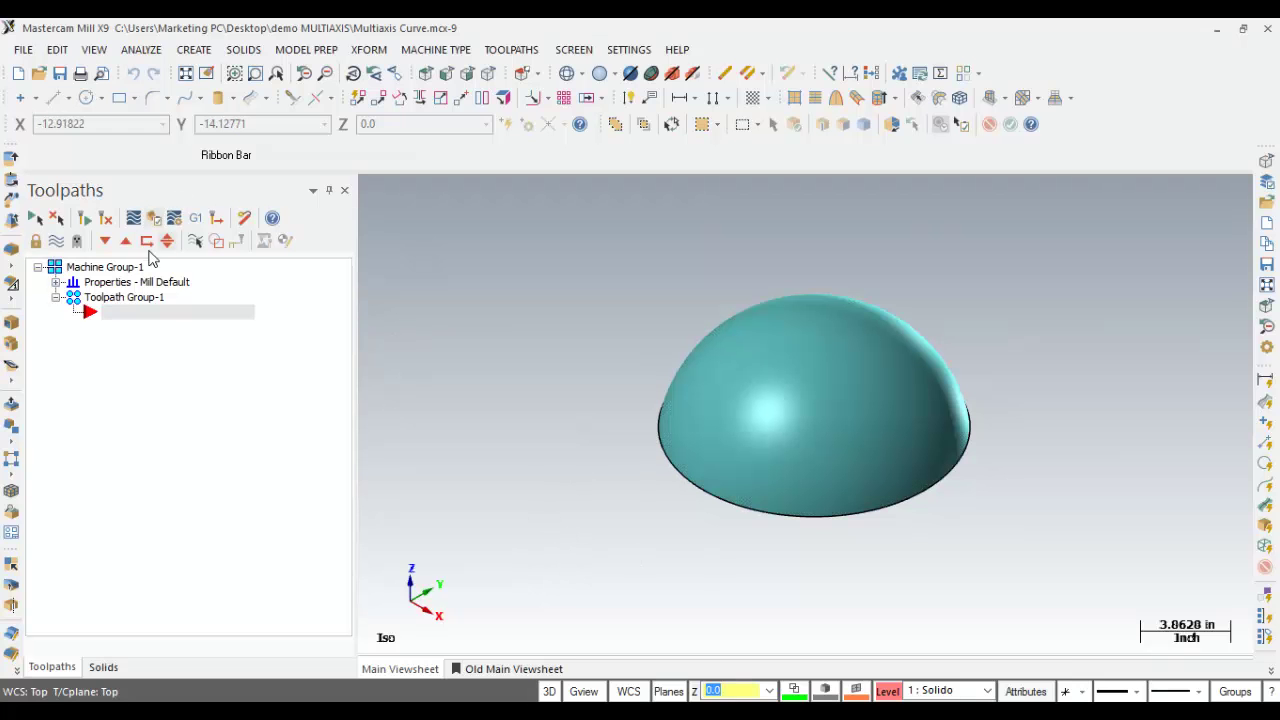
- Set the machine group's program number to 1234 and enable sequential tool number assignment
{"action": "left_click", "coordinate": [56, 283]}
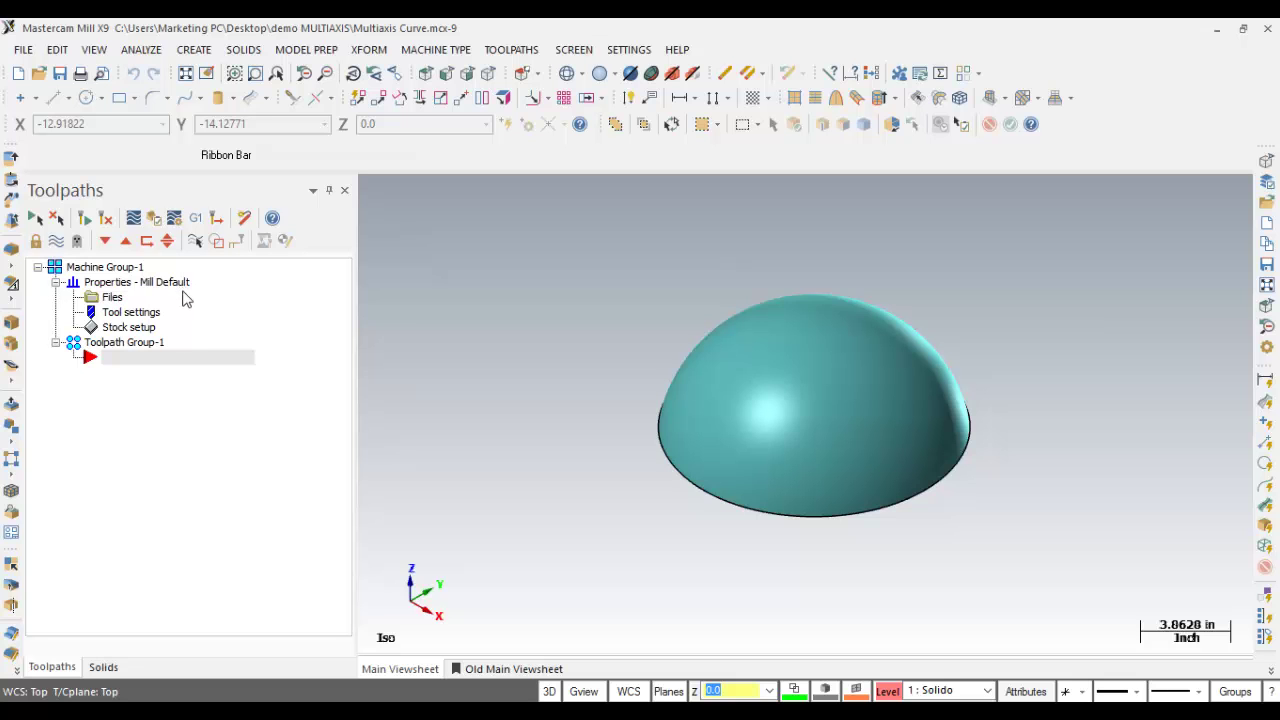
{"action": "left_click", "coordinate": [111, 299]}
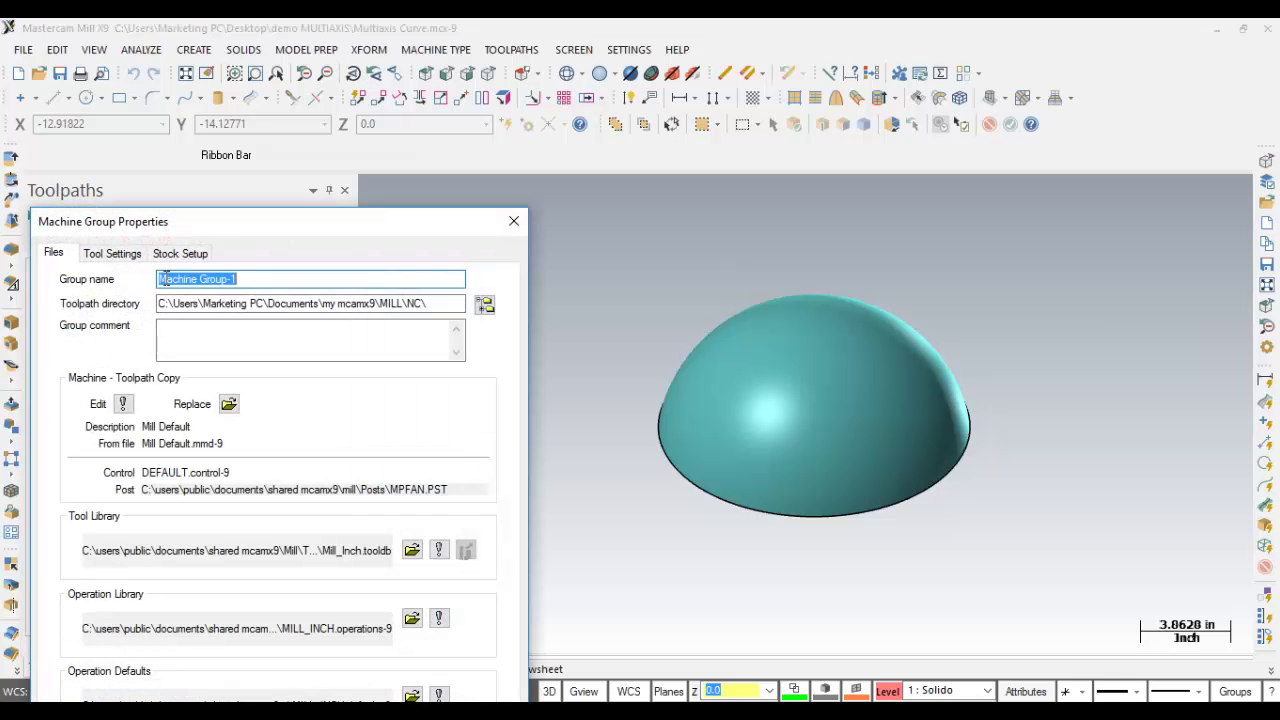
{"action": "left_click_drag", "start_coordinate": [250, 233], "coordinate": [559, 44]}
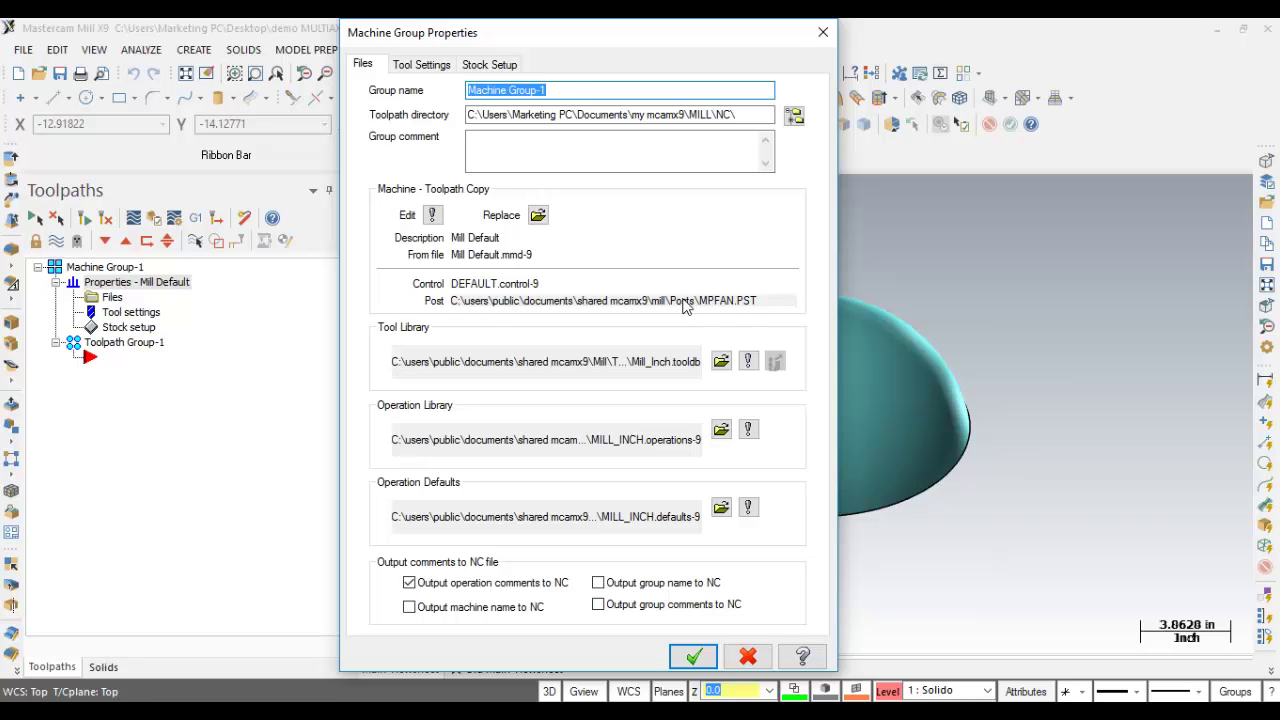
{"action": "left_click", "coordinate": [420, 65]}
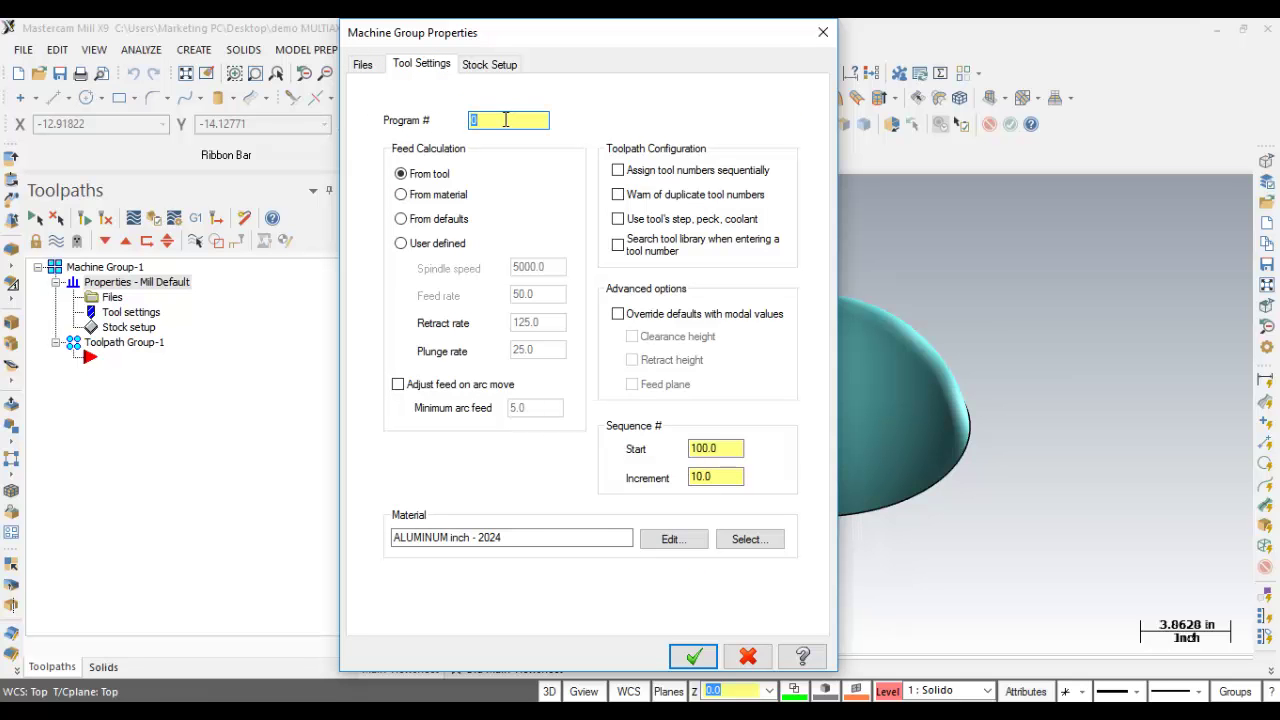
{"action": "type", "text": "1234"}
{"action": "left_click", "coordinate": [619, 172]}
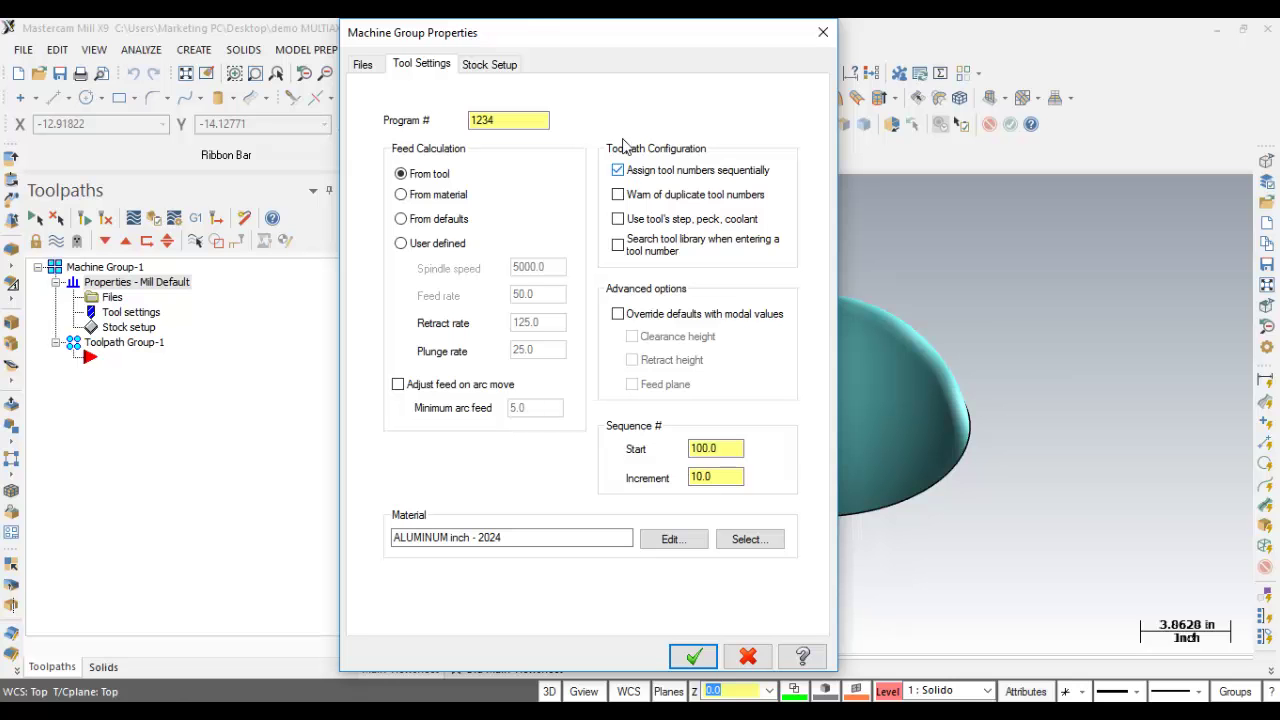
{"action": "left_click_drag", "start_coordinate": [523, 28], "coordinate": [235, 59]}
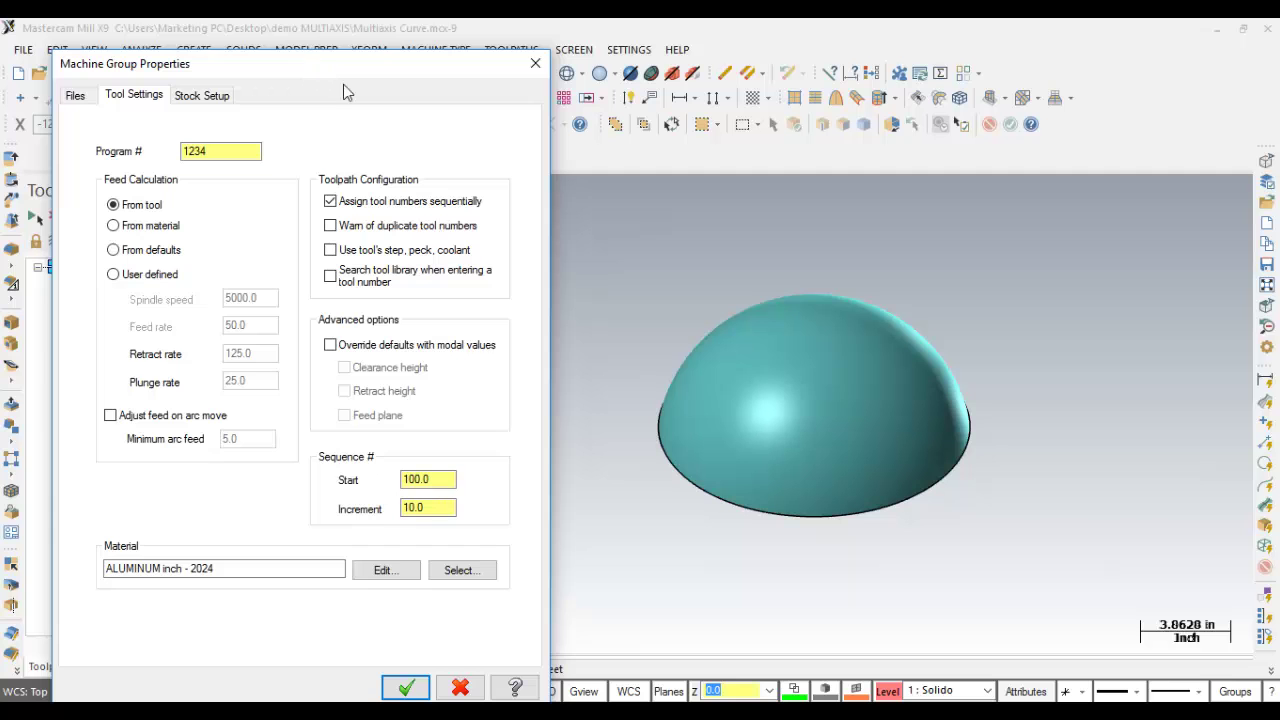
{"action": "left_click_drag", "start_coordinate": [412, 60], "coordinate": [544, 27]}
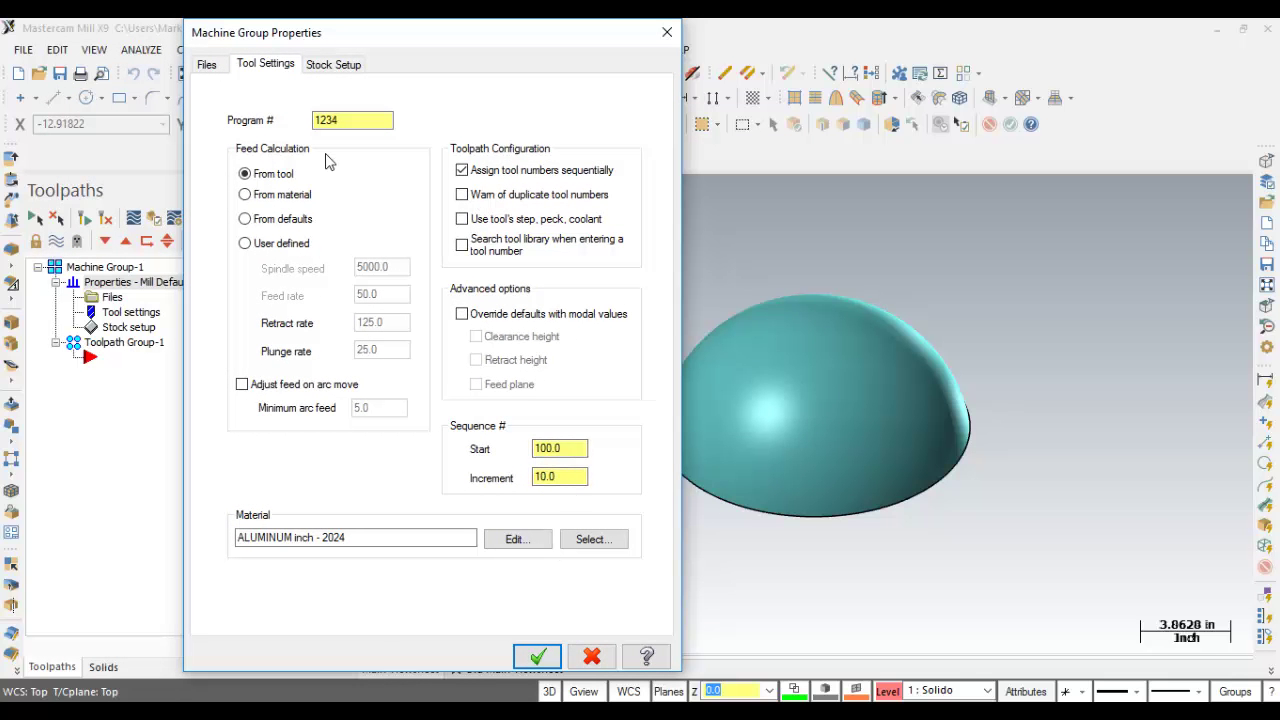
- Define the machine group's stock shape as a solid, using the dome solid
{"action": "left_click", "coordinate": [330, 65]}
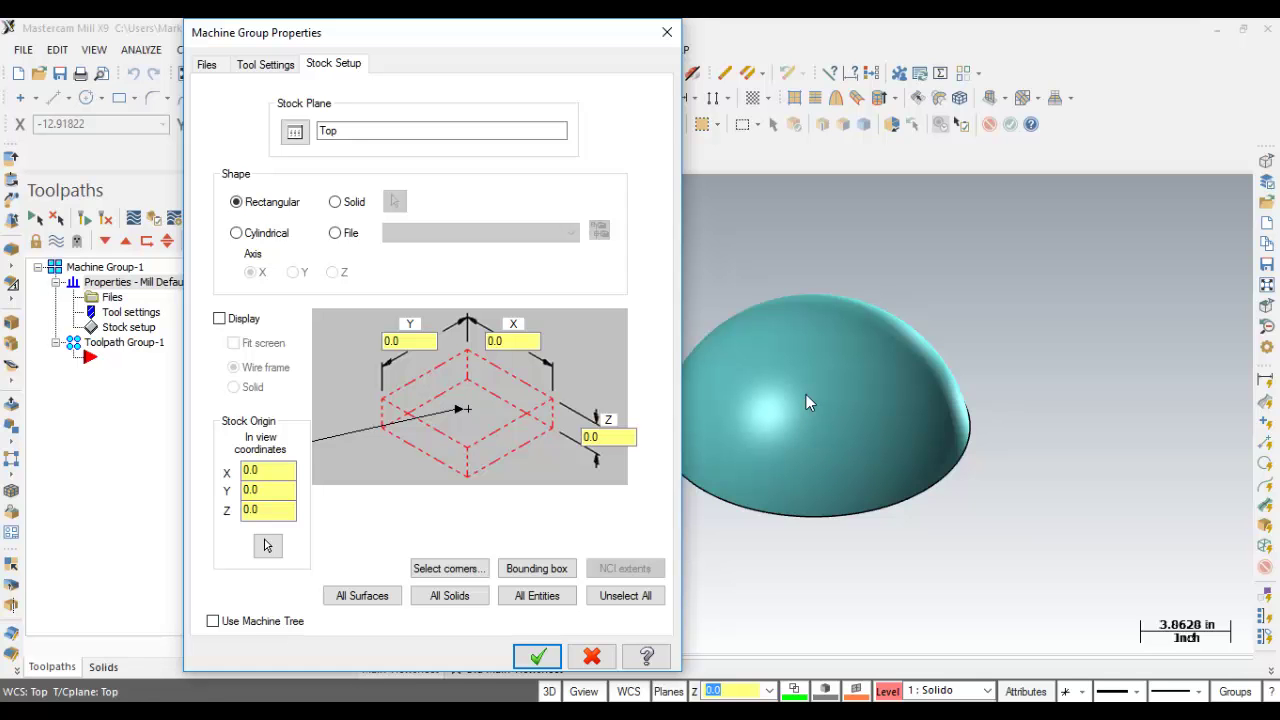
{"action": "left_click", "coordinate": [347, 205]}
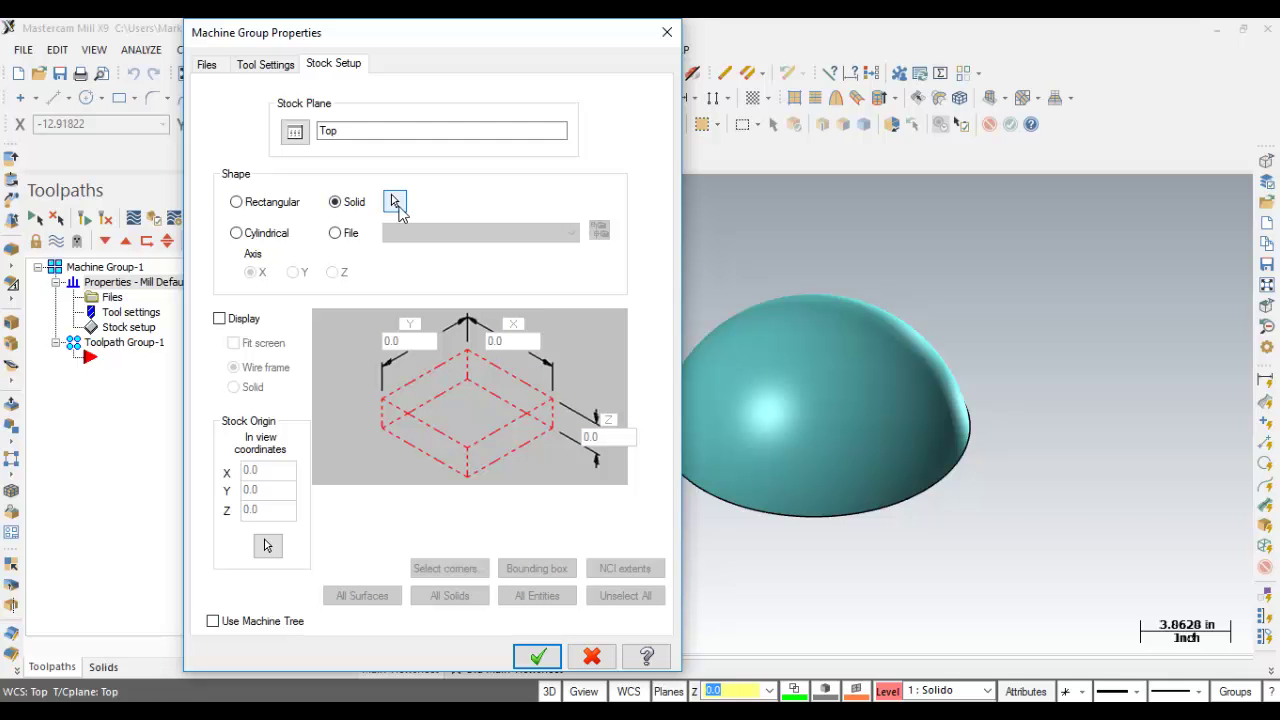
{"action": "left_click", "coordinate": [396, 203]}
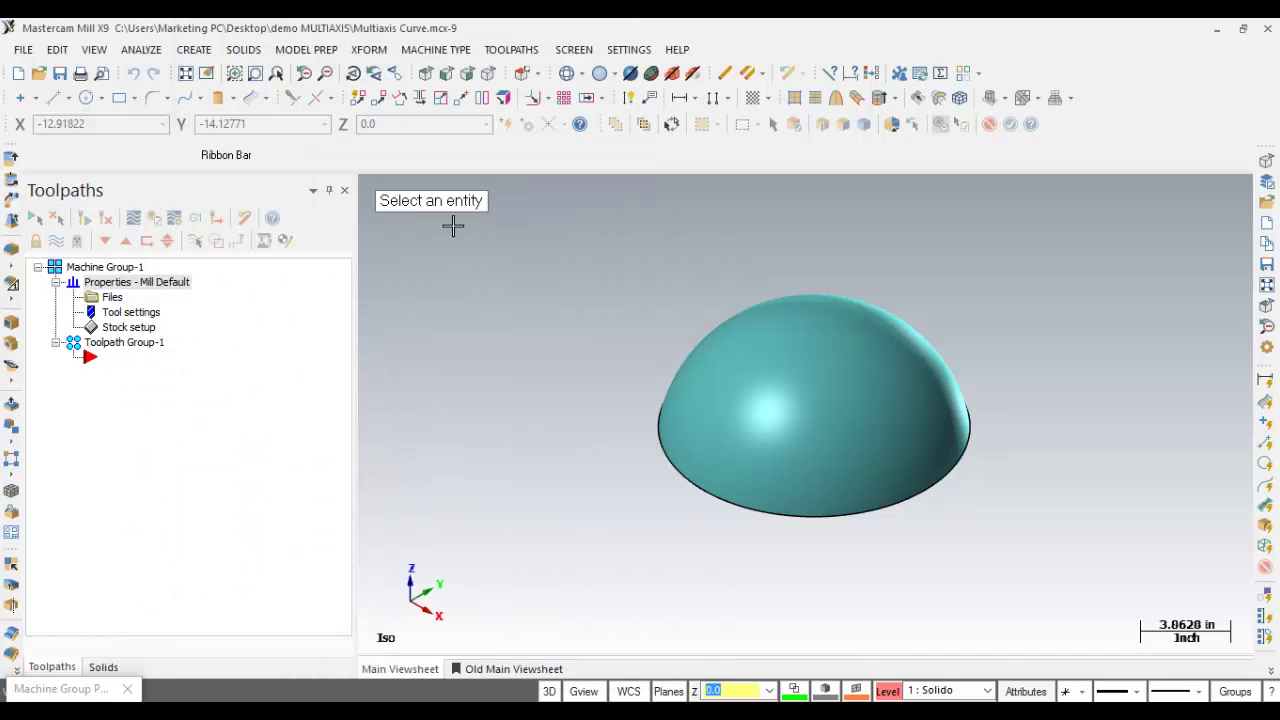
{"action": "left_click", "coordinate": [813, 354]}
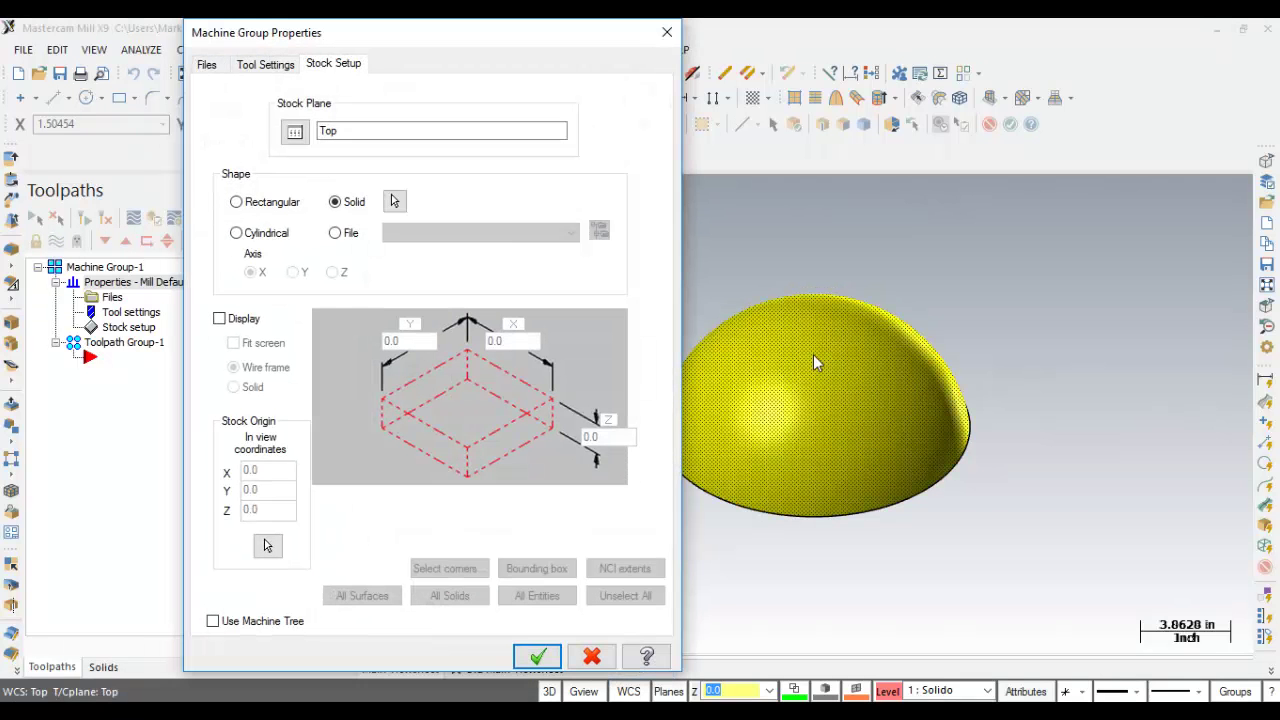
{"action": "left_click", "coordinate": [538, 657]}
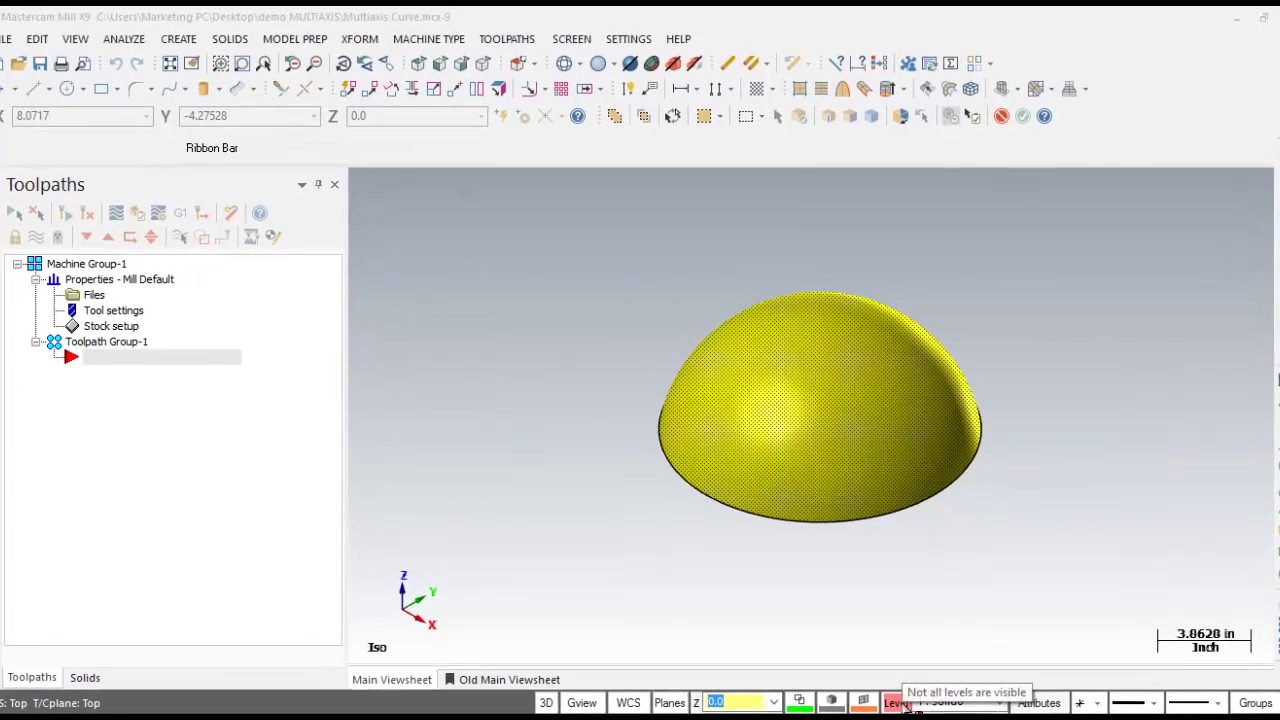
- Make level 3, Curve 5 axis with tool axis control TO POINT, the main level, with Surface visible and Solido hidden
{"action": "left_click", "coordinate": [896, 703]}
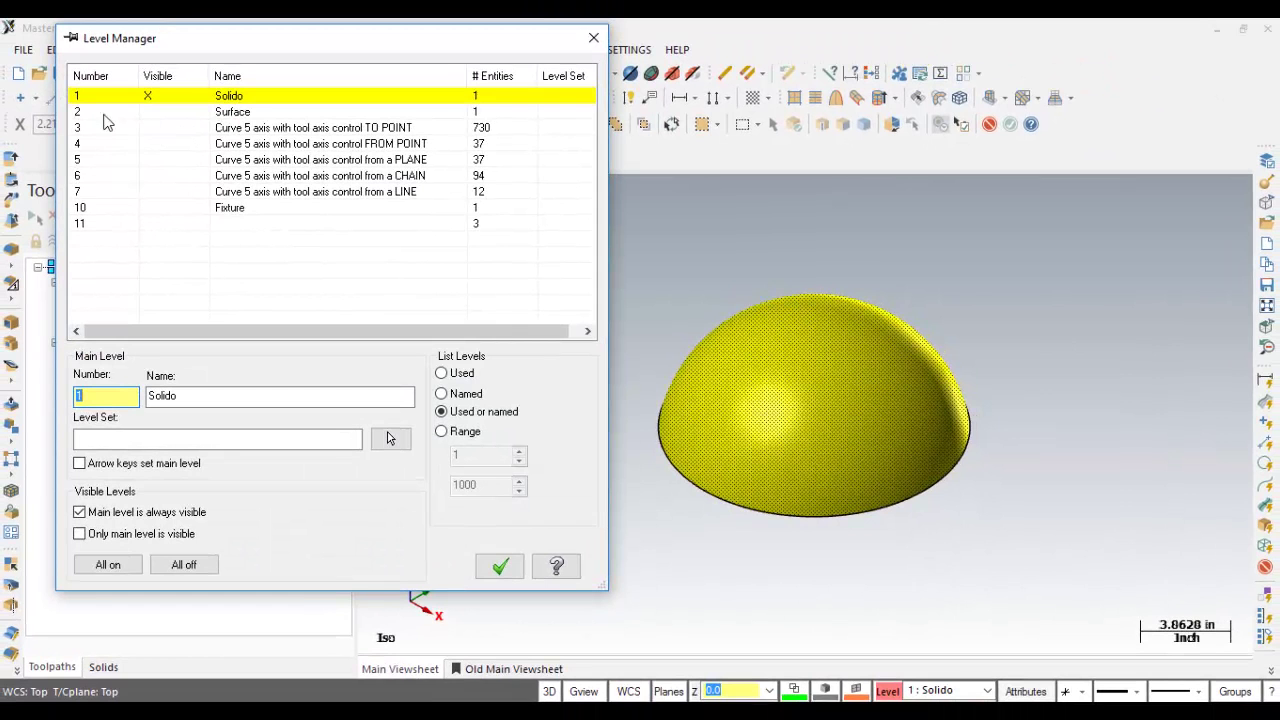
{"action": "left_click", "coordinate": [115, 114]}
{"action": "left_click", "coordinate": [116, 128]}
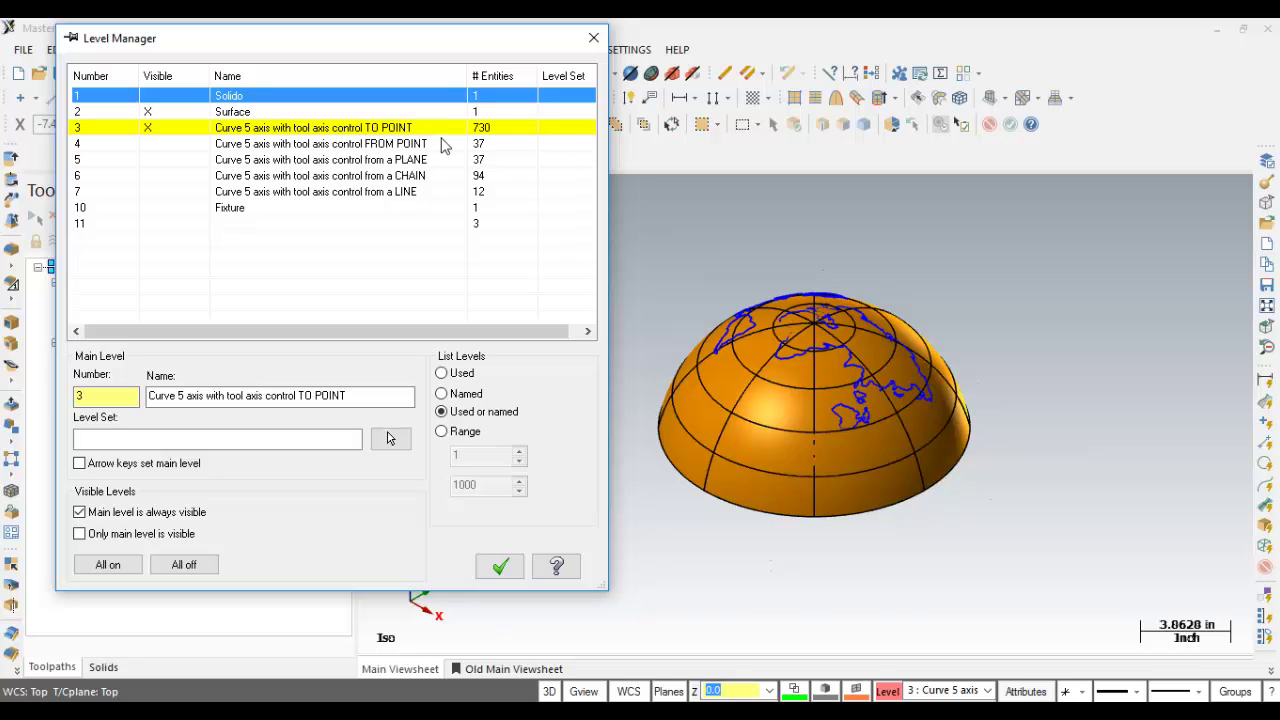
{"action": "left_click", "coordinate": [500, 566]}
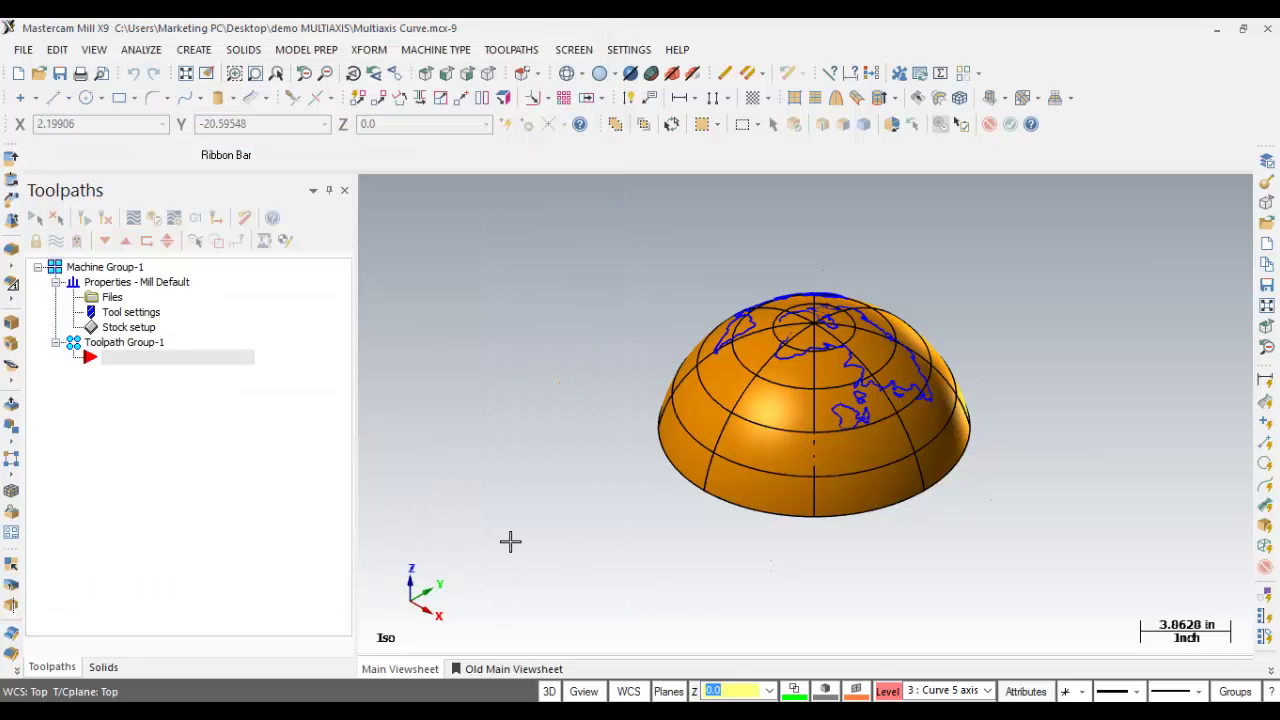
- Create a multiaxis toolpath of the classic Curve type with the NC name Multiaxis Curve
{"action": "left_click", "coordinate": [508, 50]}
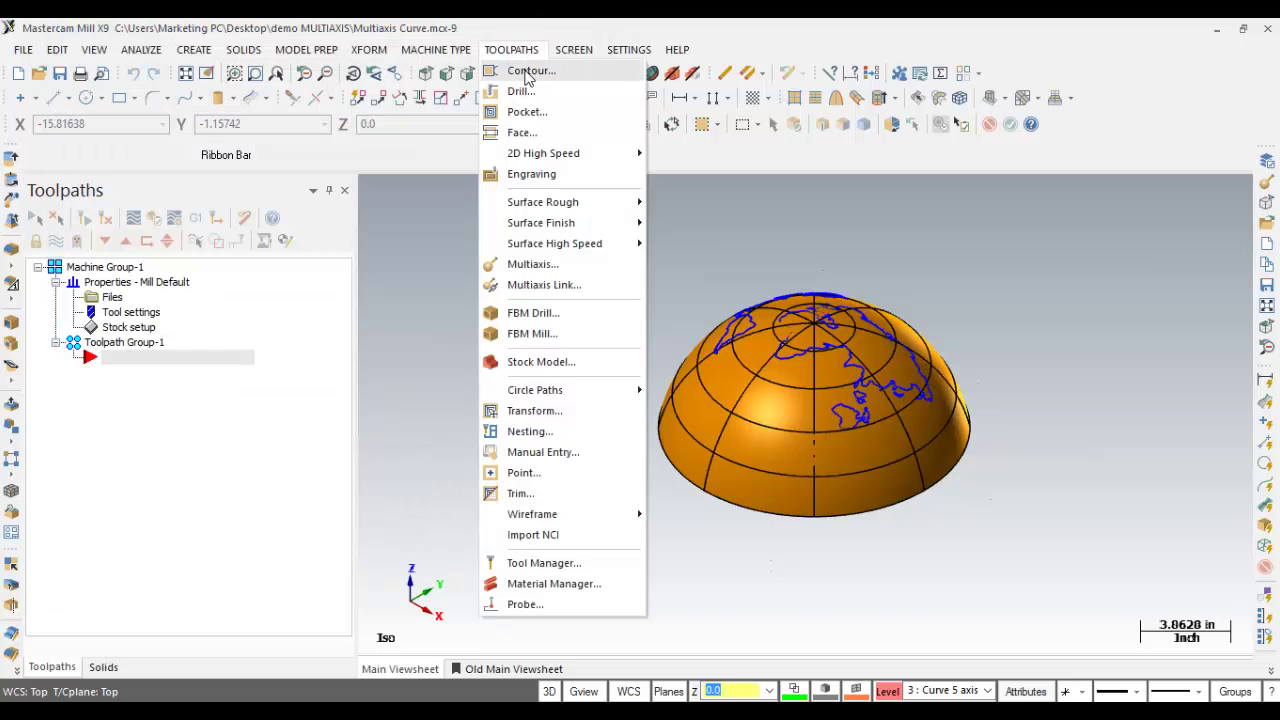
{"action": "left_click", "coordinate": [558, 267]}
{"action": "left_click_drag", "start_coordinate": [210, 218], "coordinate": [465, 130]}
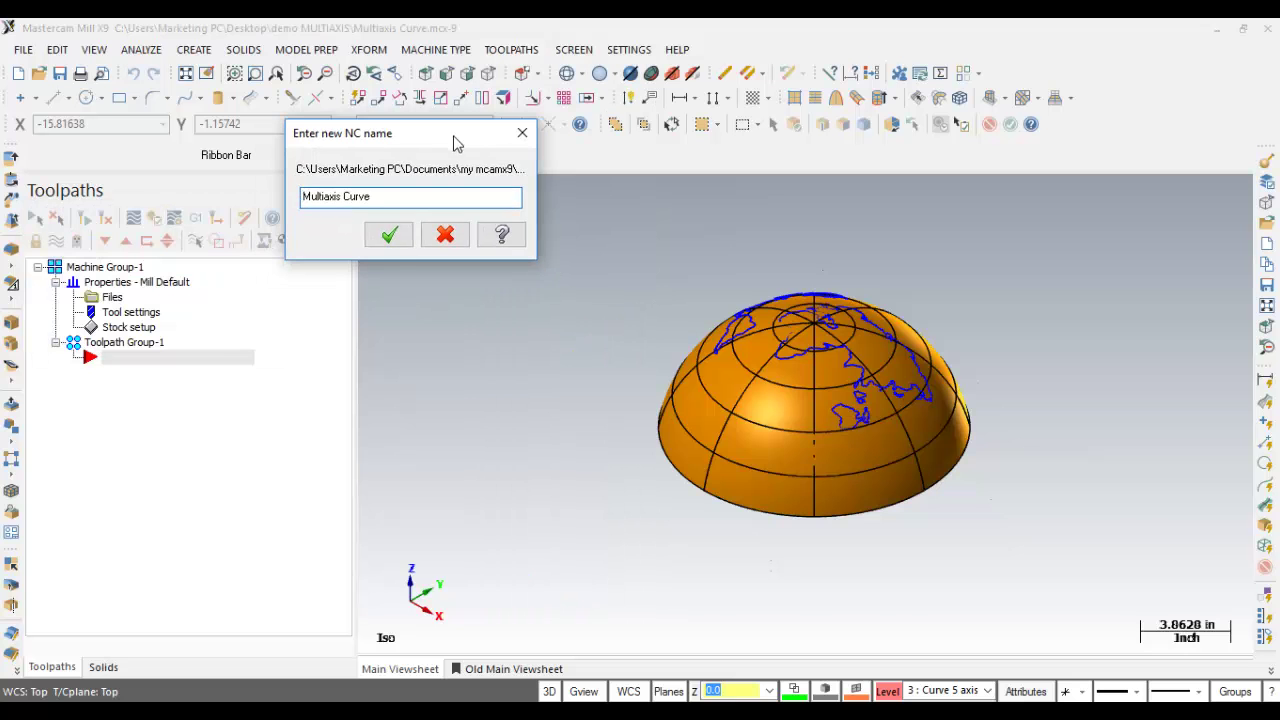
{"action": "left_click", "coordinate": [389, 236]}
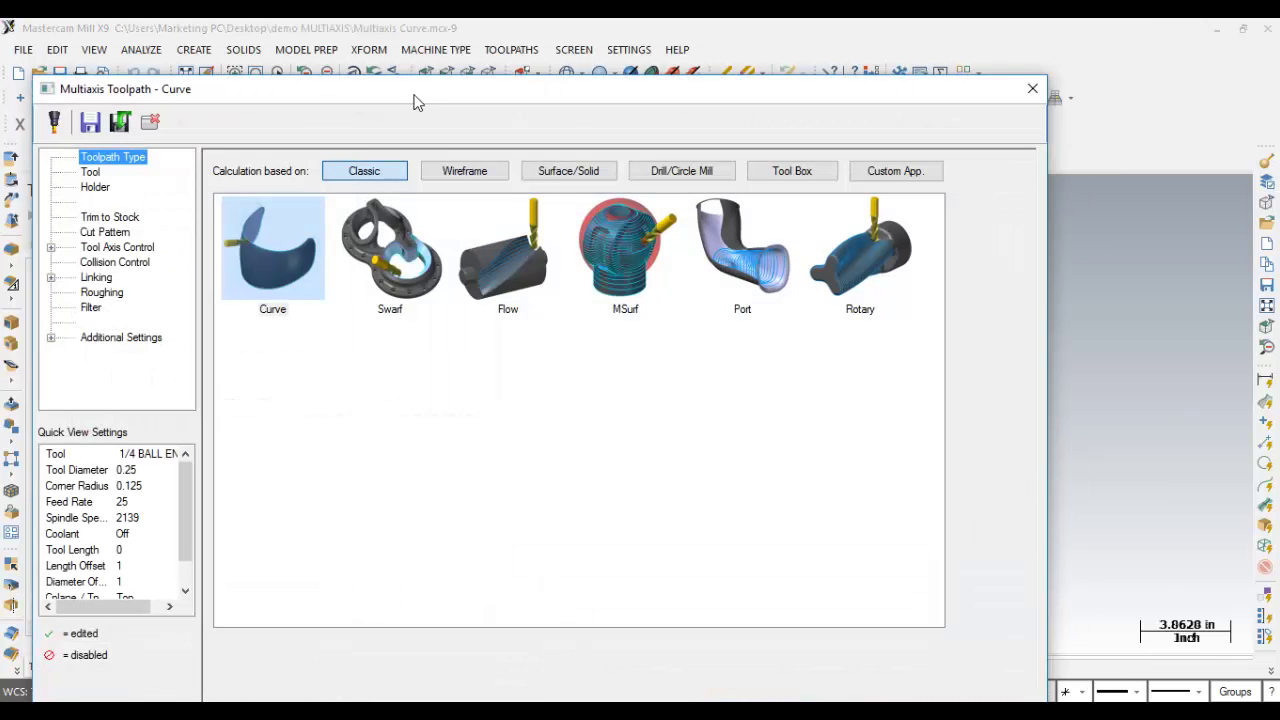
{"action": "left_click_drag", "start_coordinate": [417, 103], "coordinate": [515, 44]}
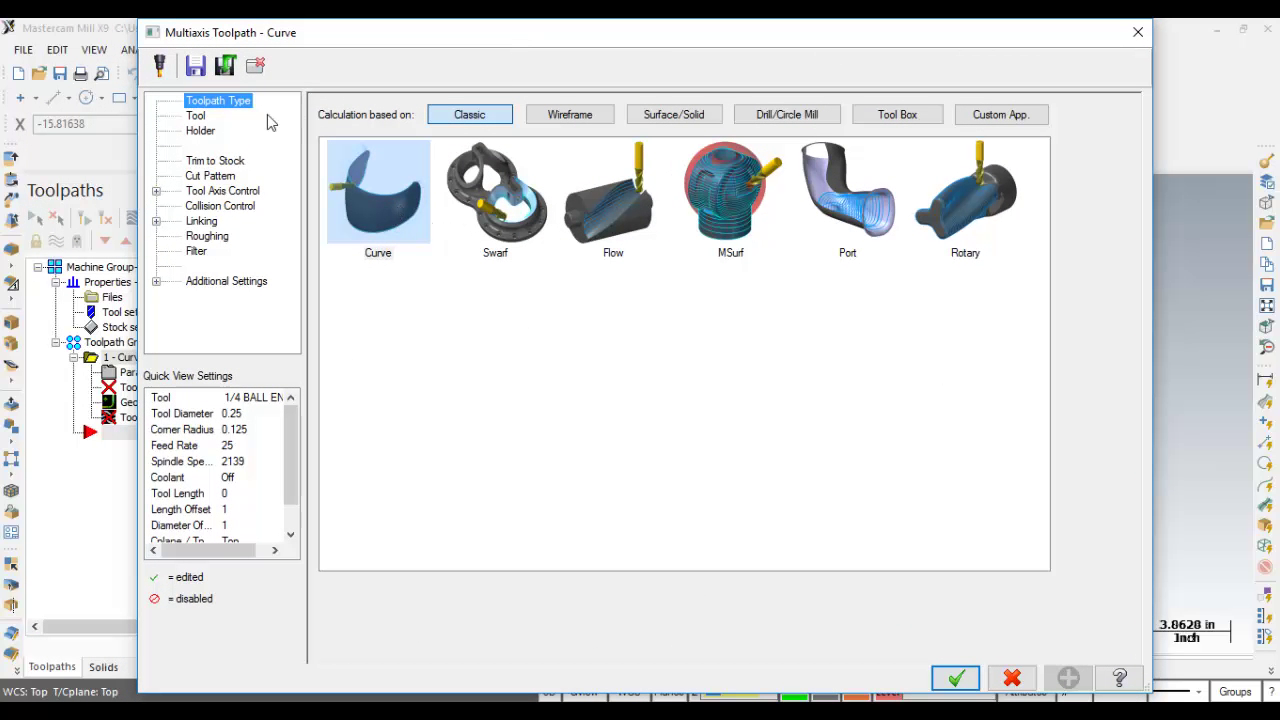
- Filter the Mill_Inch tool library to flat end mills and load the 1/16 FLAT ENDMILL into the Curve toolpath
{"action": "left_click", "coordinate": [196, 117]}
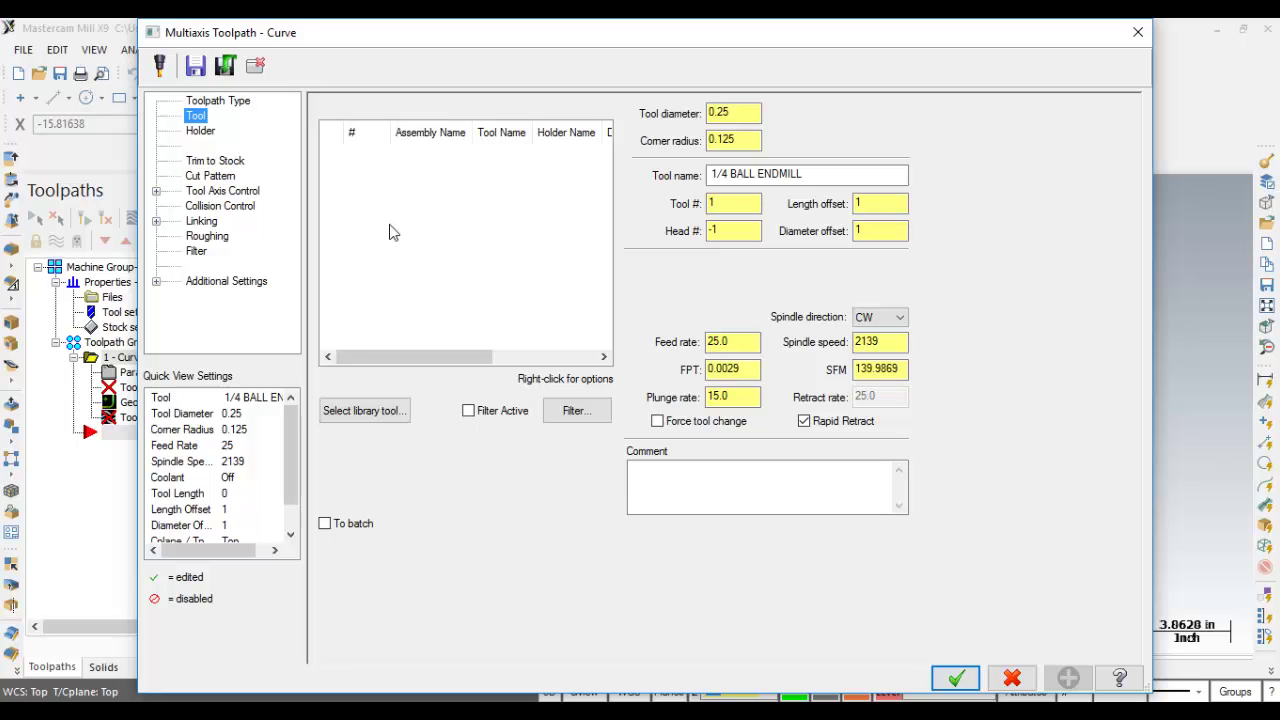
{"action": "left_click", "coordinate": [378, 412]}
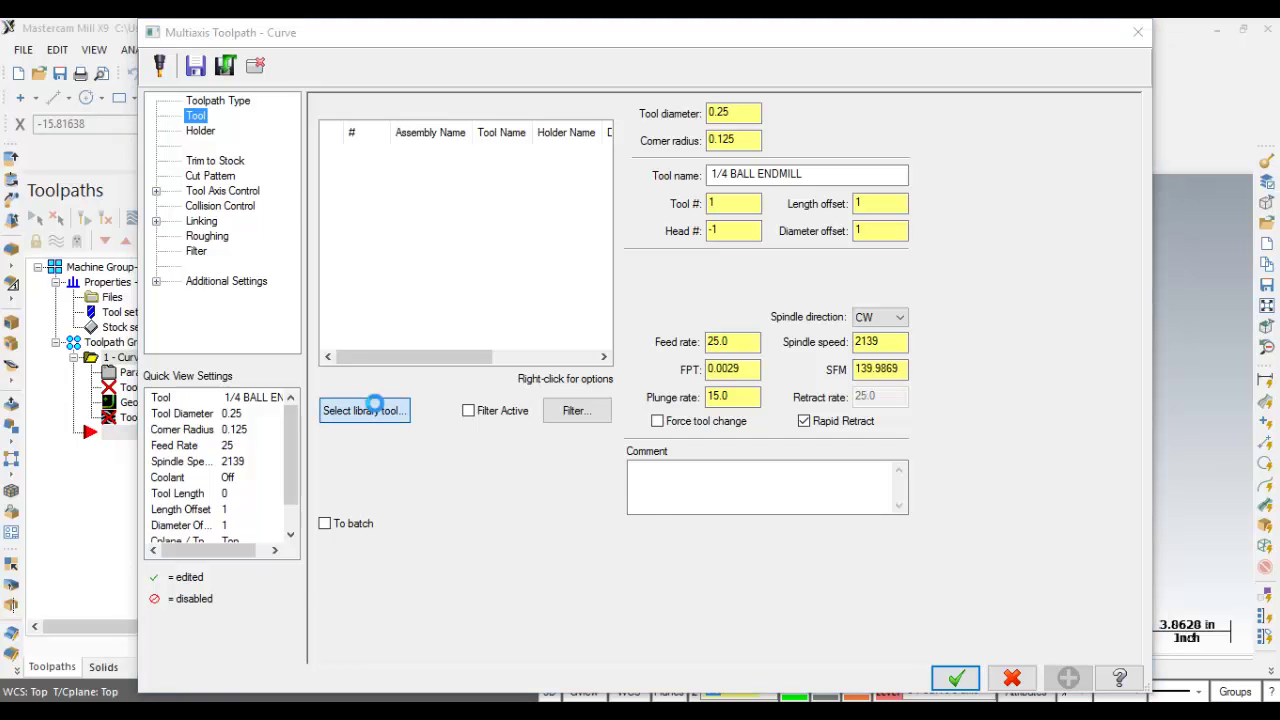
{"action": "left_click_drag", "start_coordinate": [371, 234], "coordinate": [538, 97]}
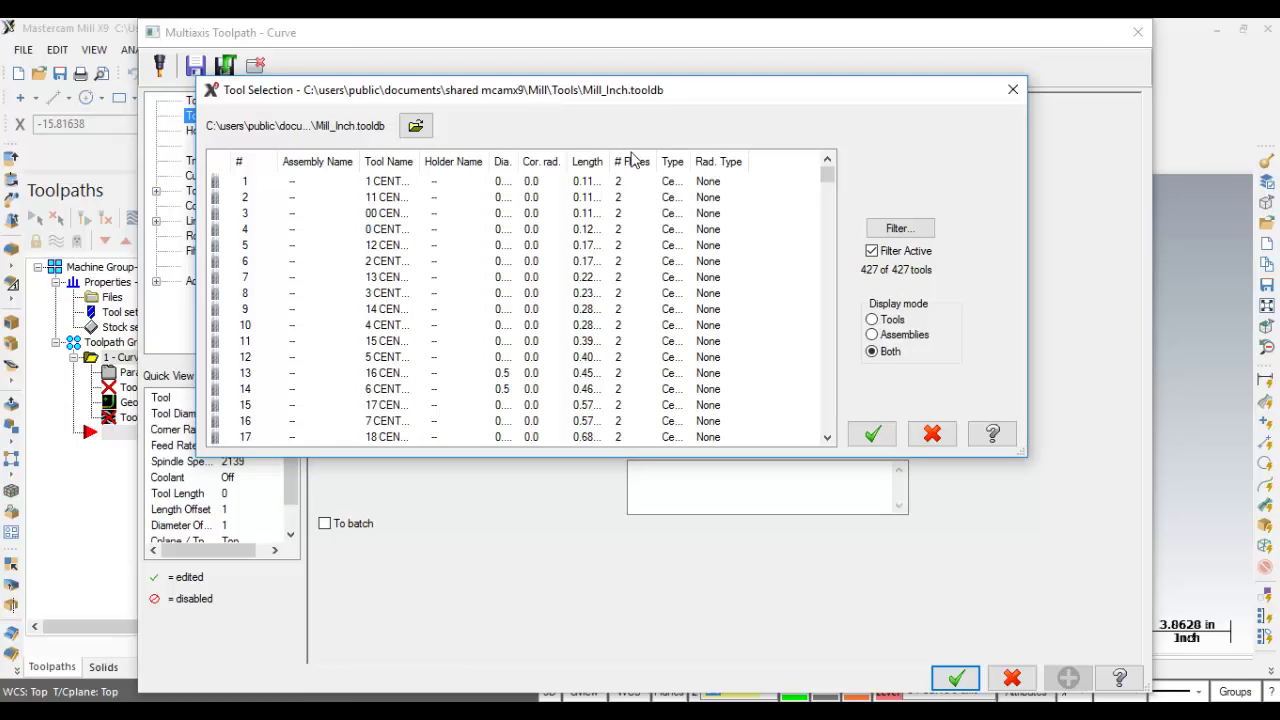
{"action": "left_click", "coordinate": [900, 228]}
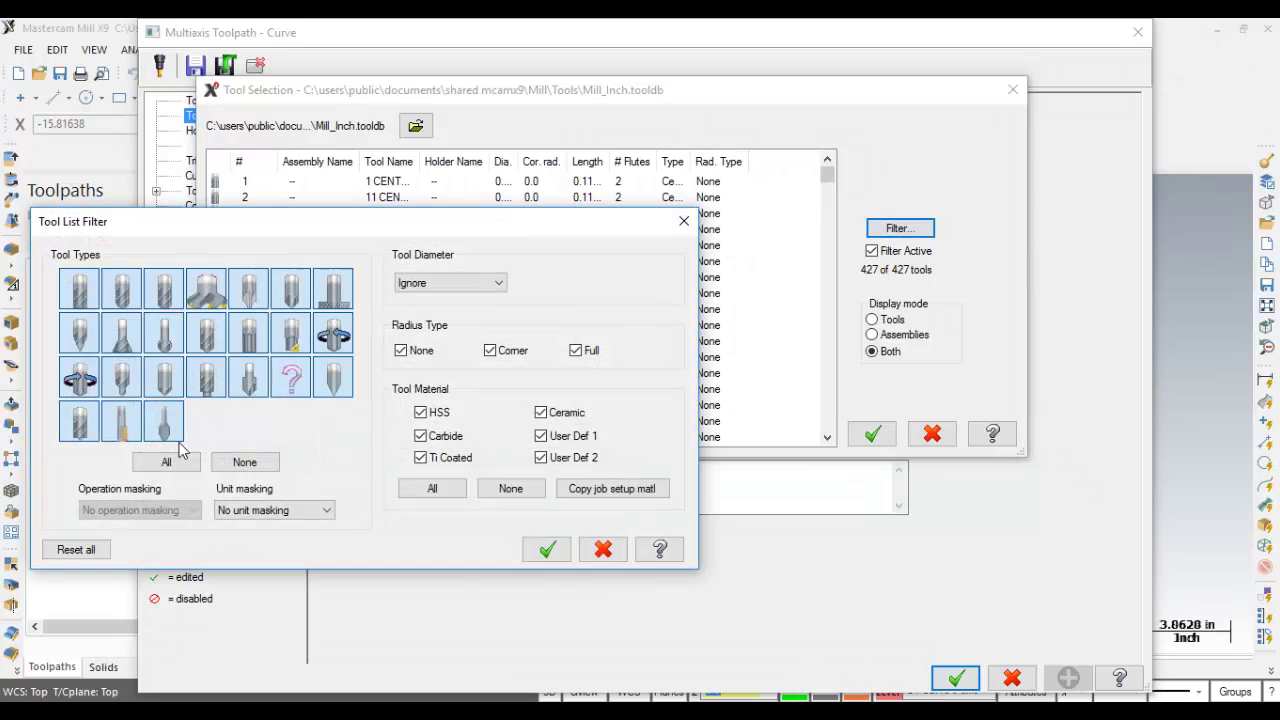
{"action": "left_click", "coordinate": [244, 462]}
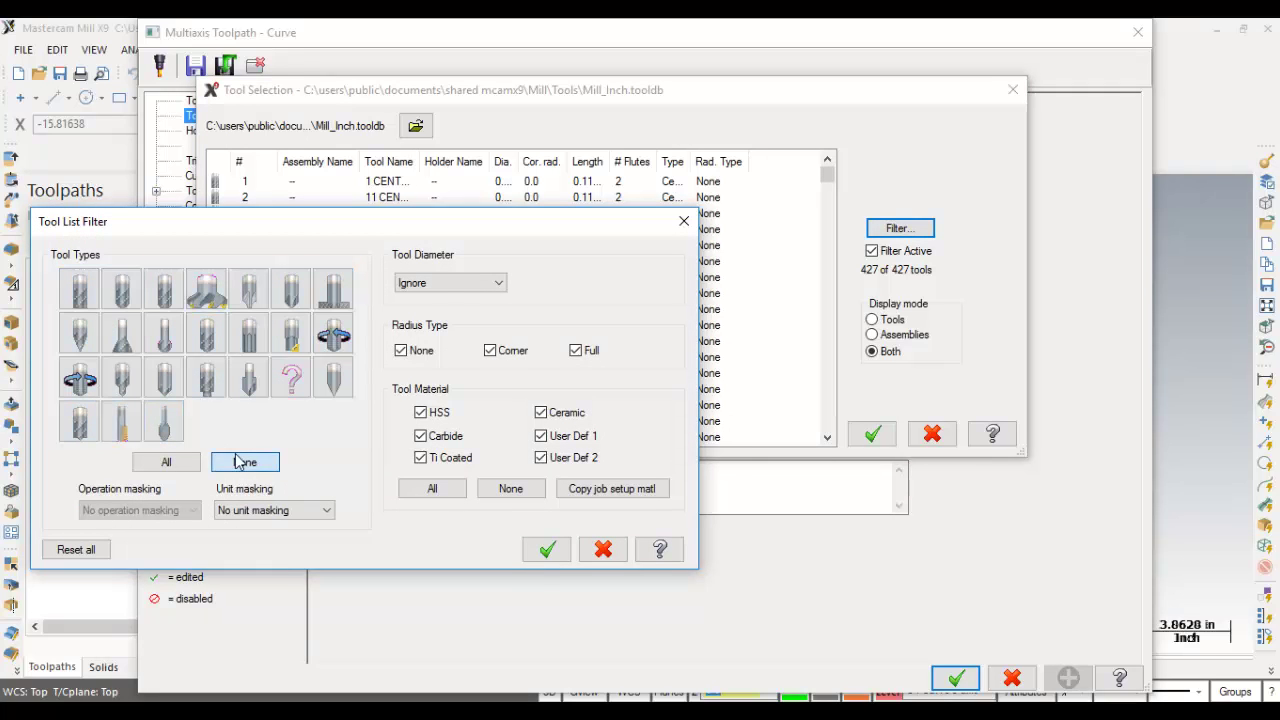
{"action": "left_click", "coordinate": [80, 300]}
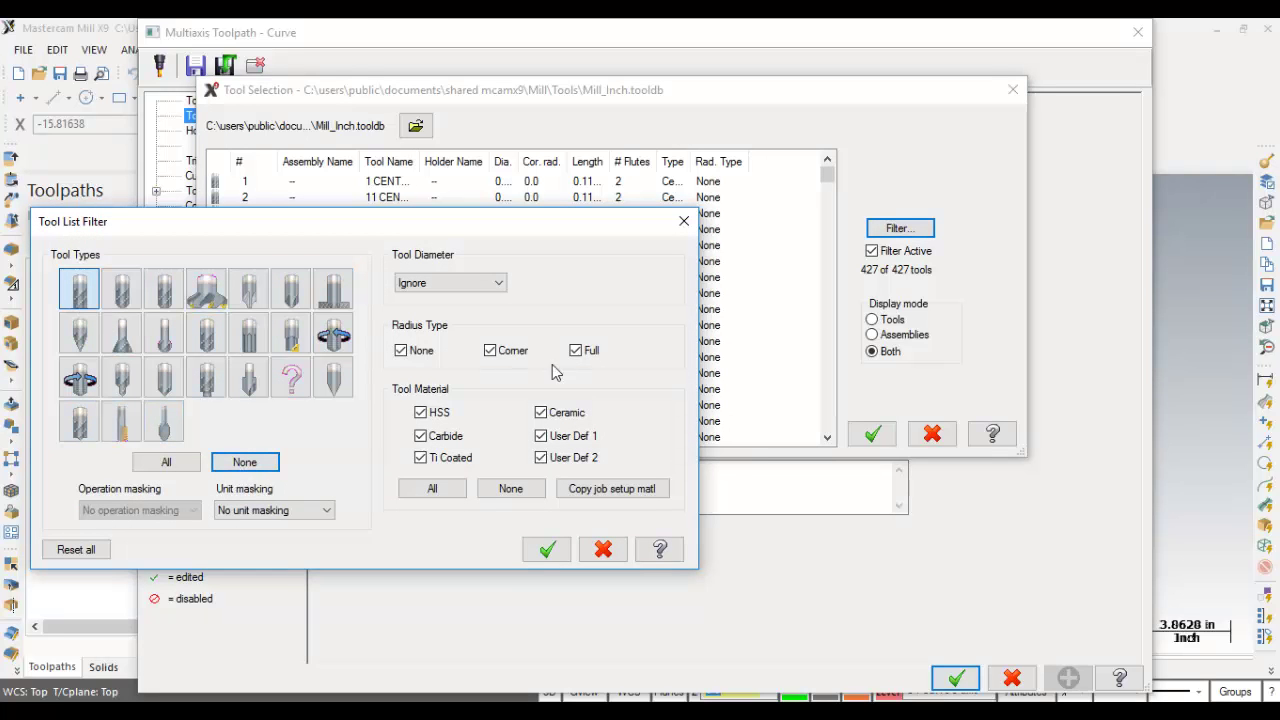
{"action": "left_click", "coordinate": [548, 550]}
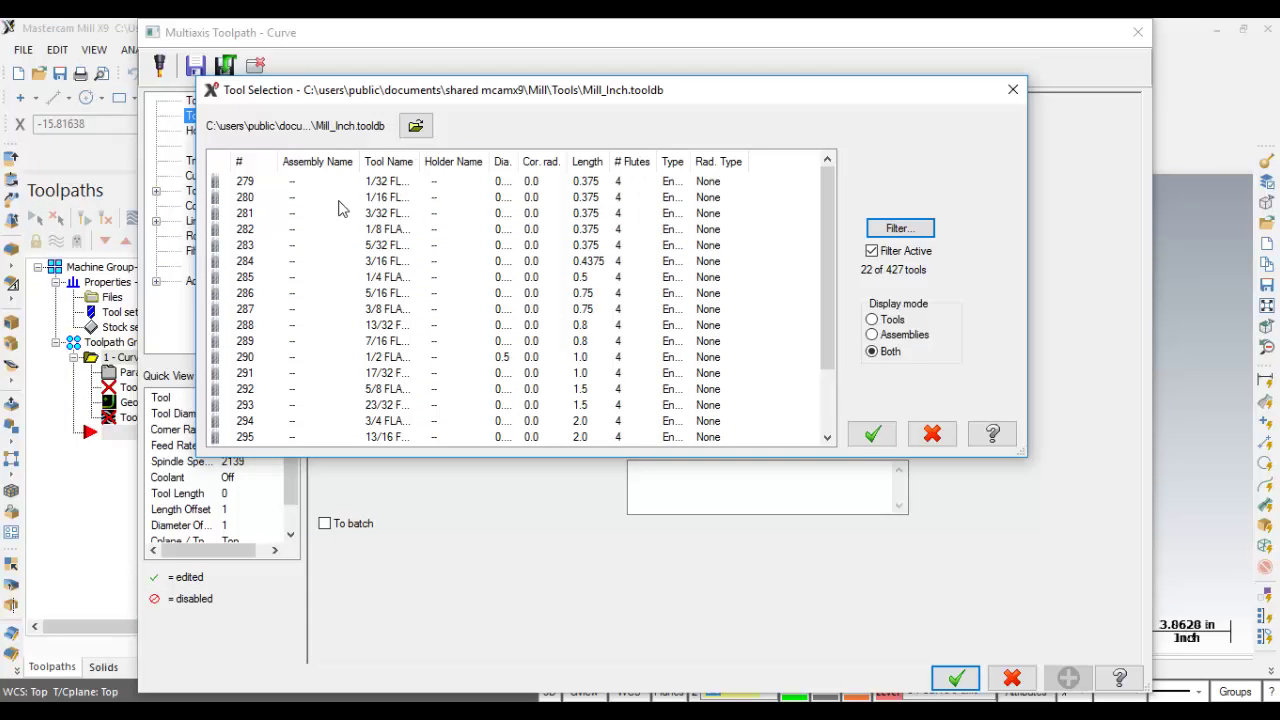
{"action": "left_click", "coordinate": [245, 199]}
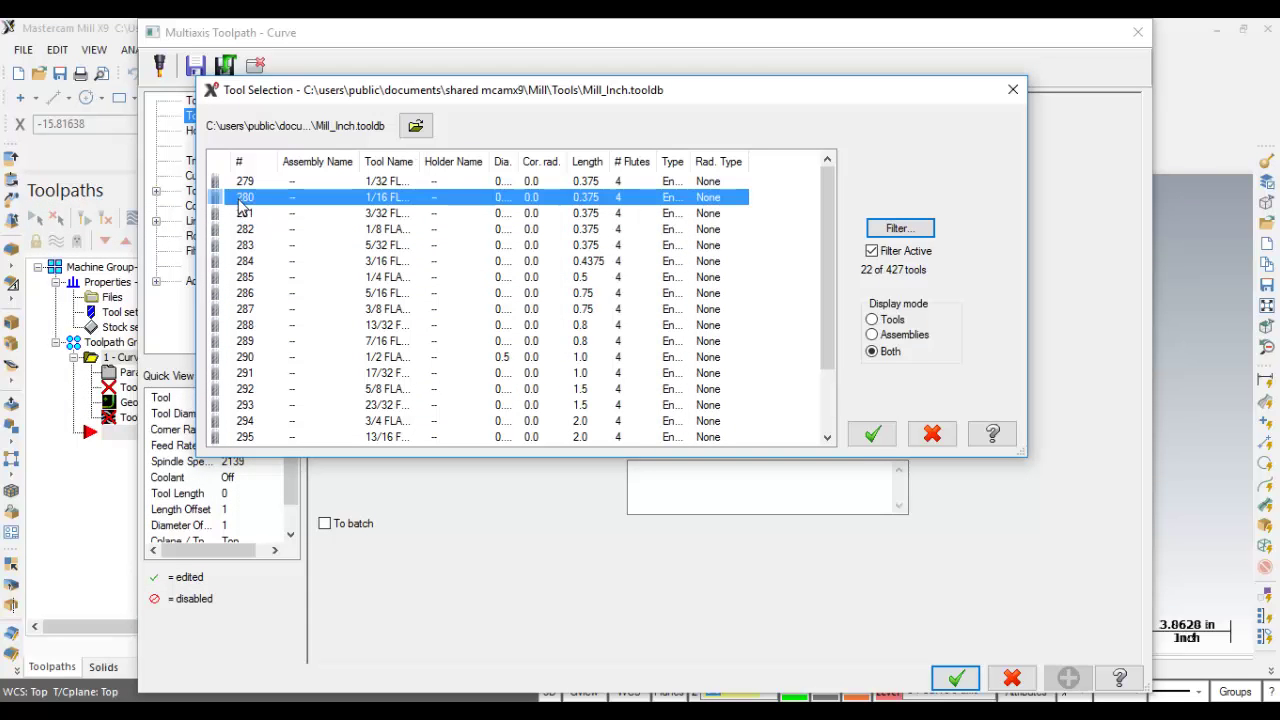
{"action": "left_click", "coordinate": [872, 435]}
- Edit the 1/16 flat end mill, setting its overall length to 1.25 and cutting length to 0.5
{"action": "left_click", "coordinate": [370, 155]}
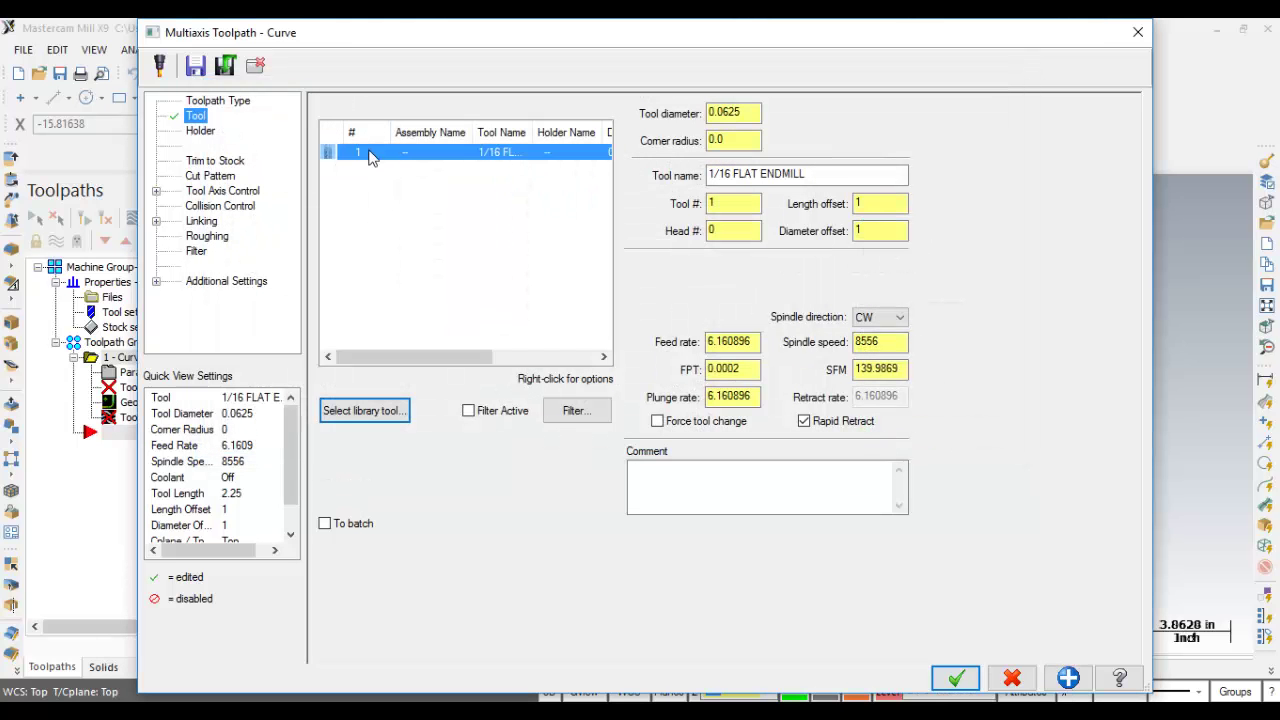
{"action": "right_click", "coordinate": [370, 155]}
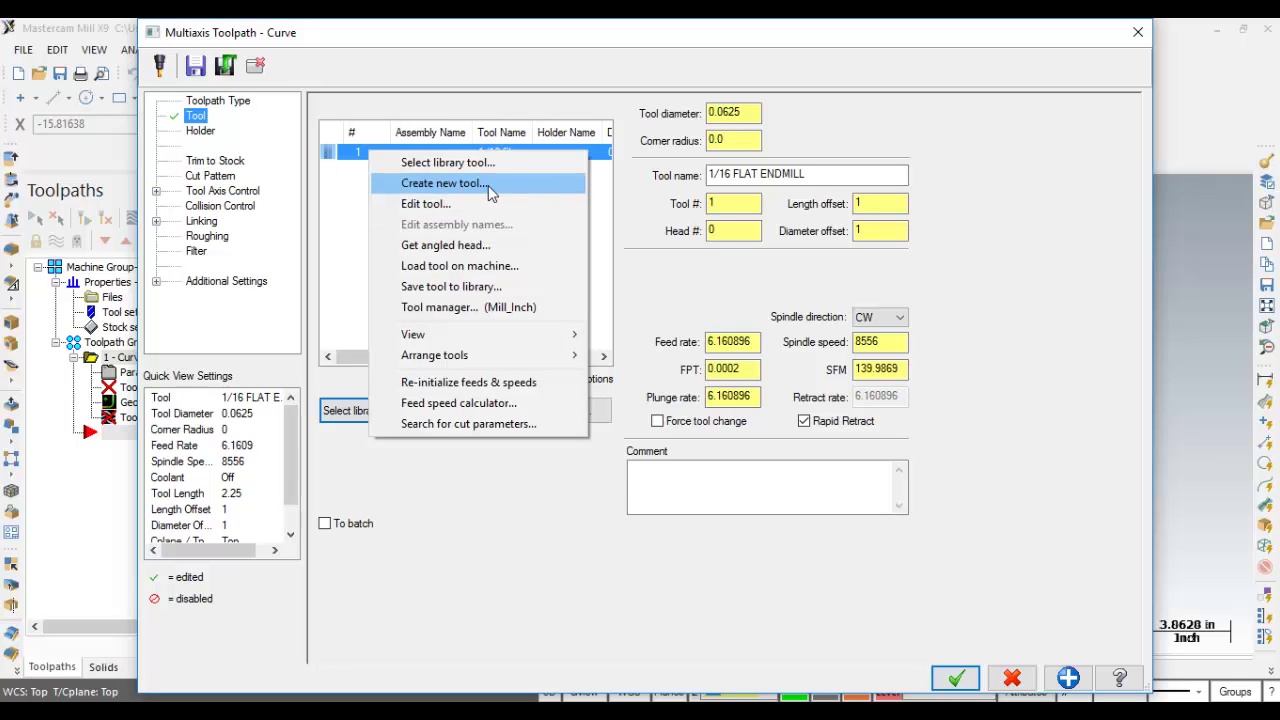
{"action": "left_click", "coordinate": [437, 207]}
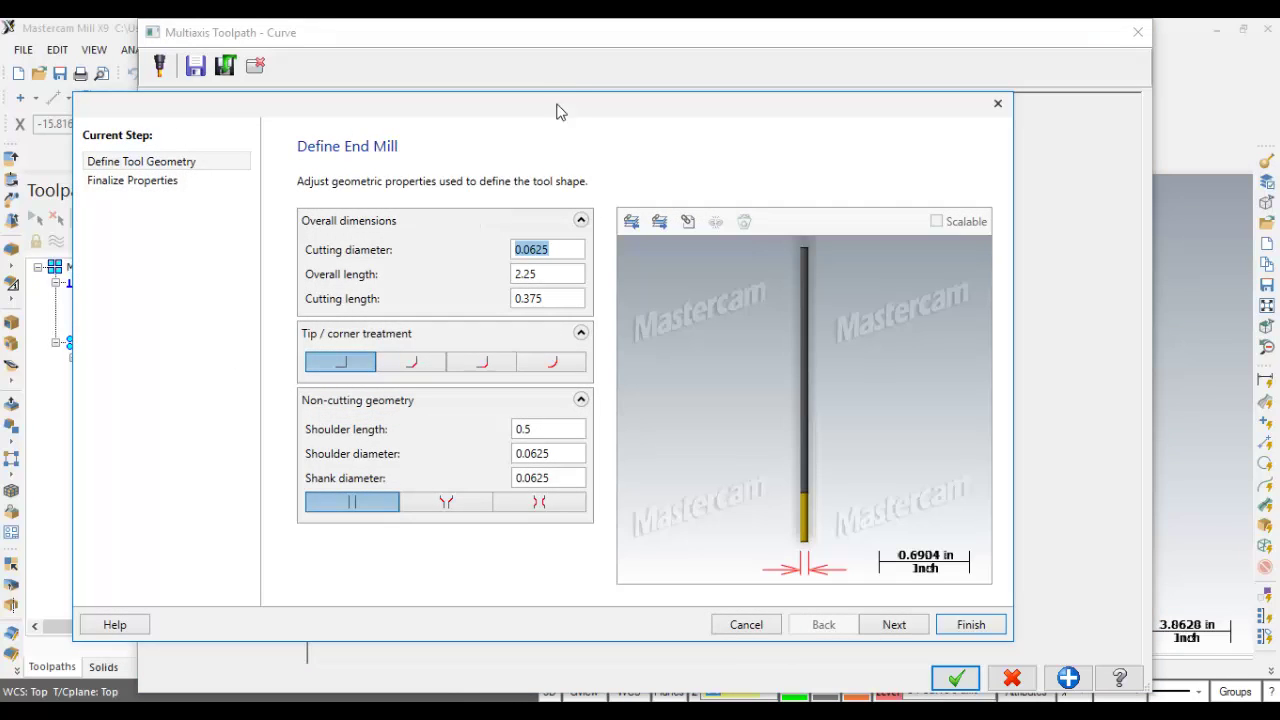
{"action": "left_click_drag", "start_coordinate": [566, 115], "coordinate": [566, 57]}
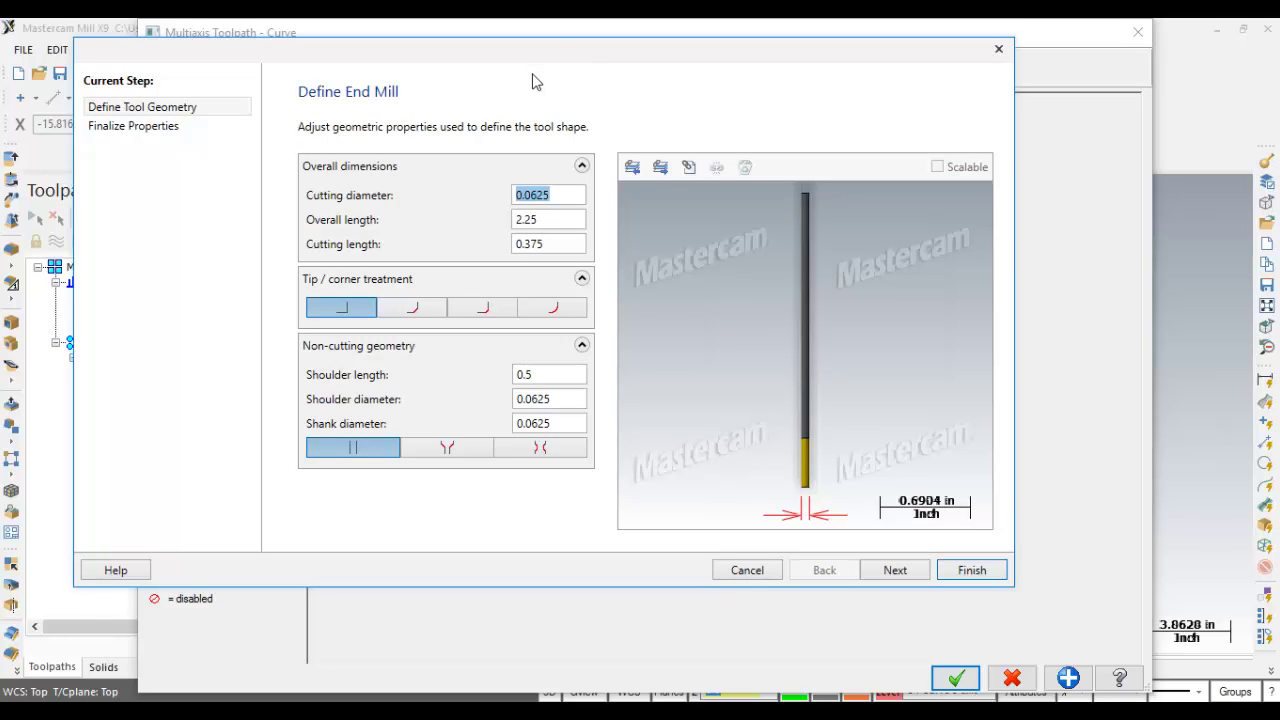
{"action": "left_click", "coordinate": [555, 220]}
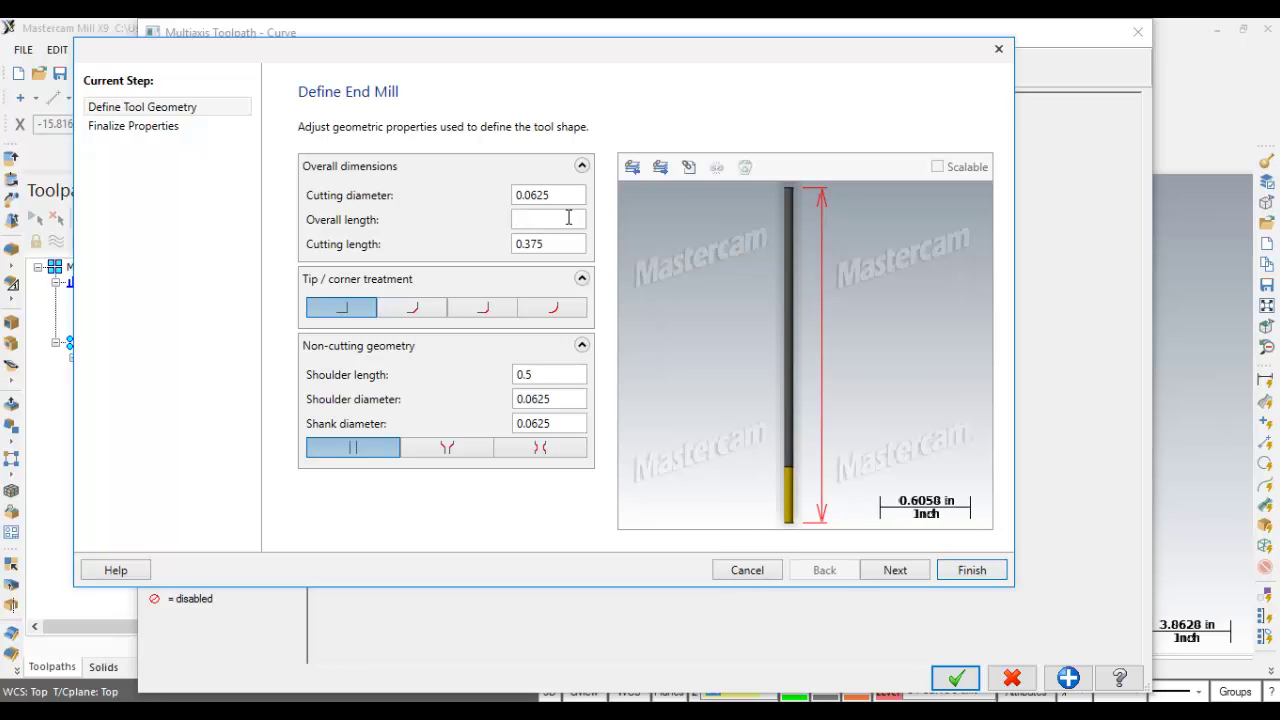
{"action": "type", "text": "1.25"}
{"action": "key", "text": "Tab"}
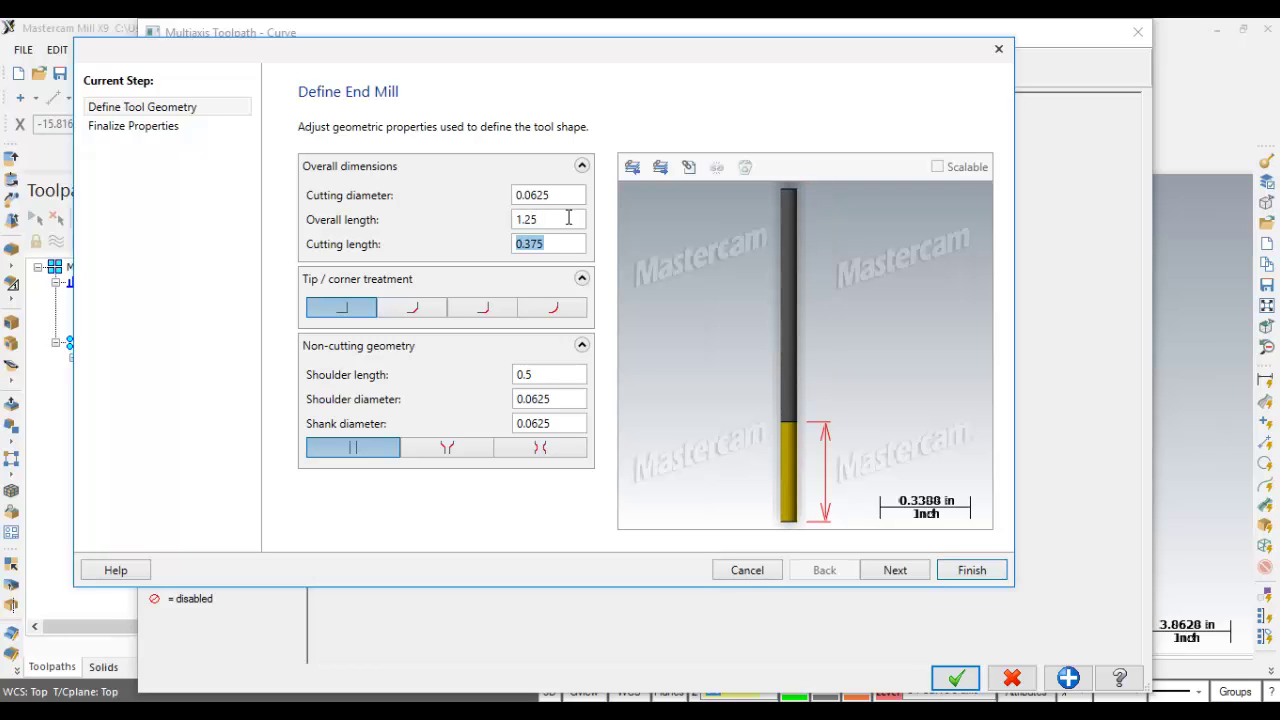
{"action": "type", "text": ".5"}
{"action": "double_click", "coordinate": [542, 252]}
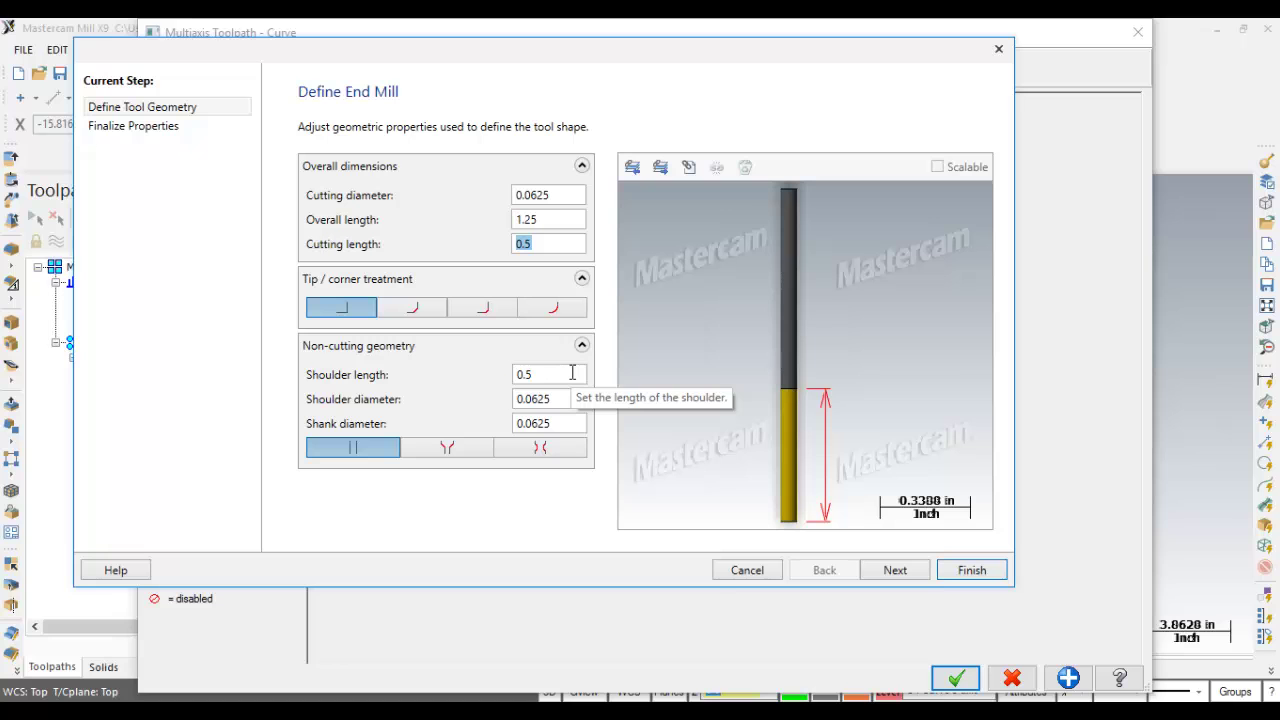
- Give the end mill the tapered non-cutting geometry with shoulder length 1, shoulder diameter 0.125 and shank diameter 0.125
{"action": "left_click", "coordinate": [449, 452]}
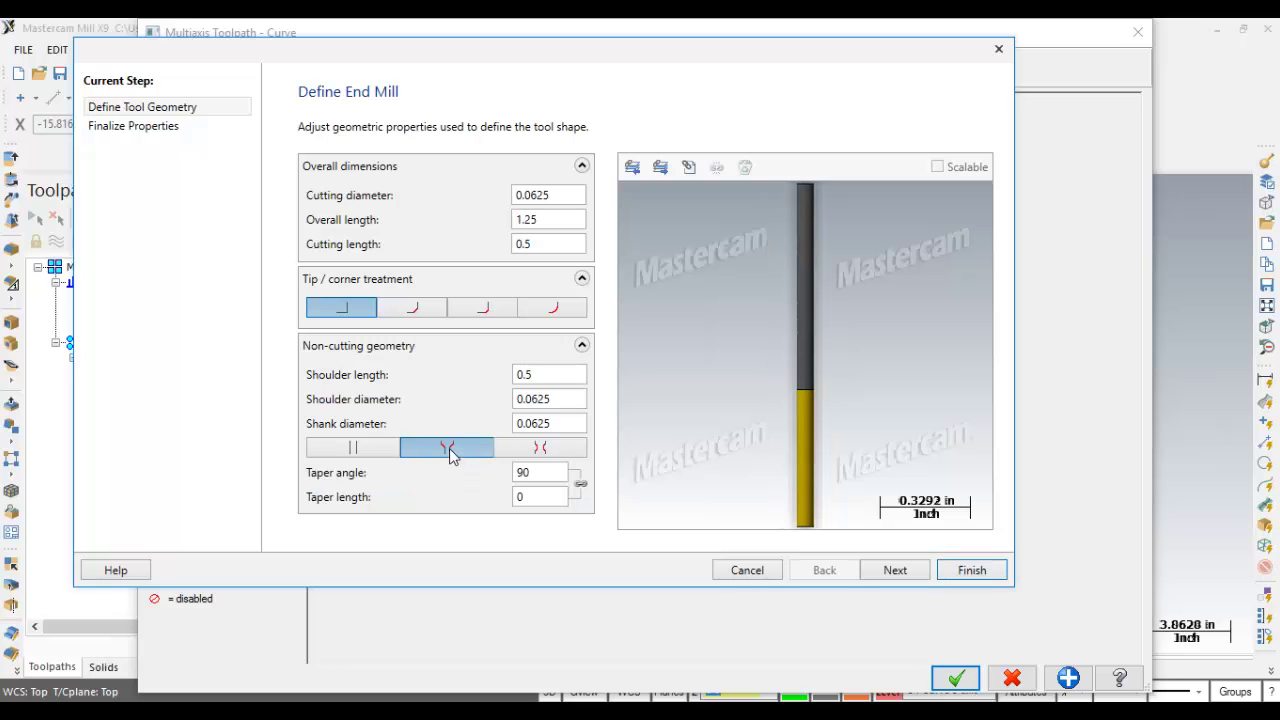
{"action": "left_click", "coordinate": [560, 375]}
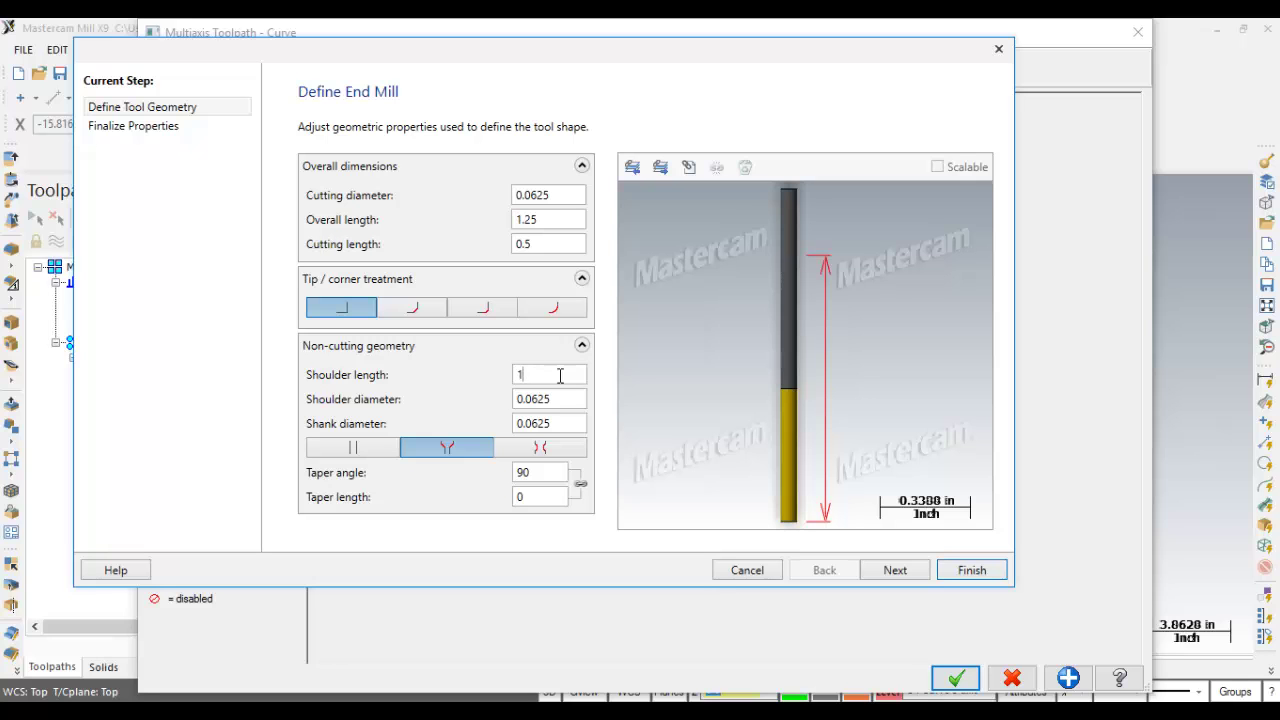
{"action": "double_click", "coordinate": [564, 399]}
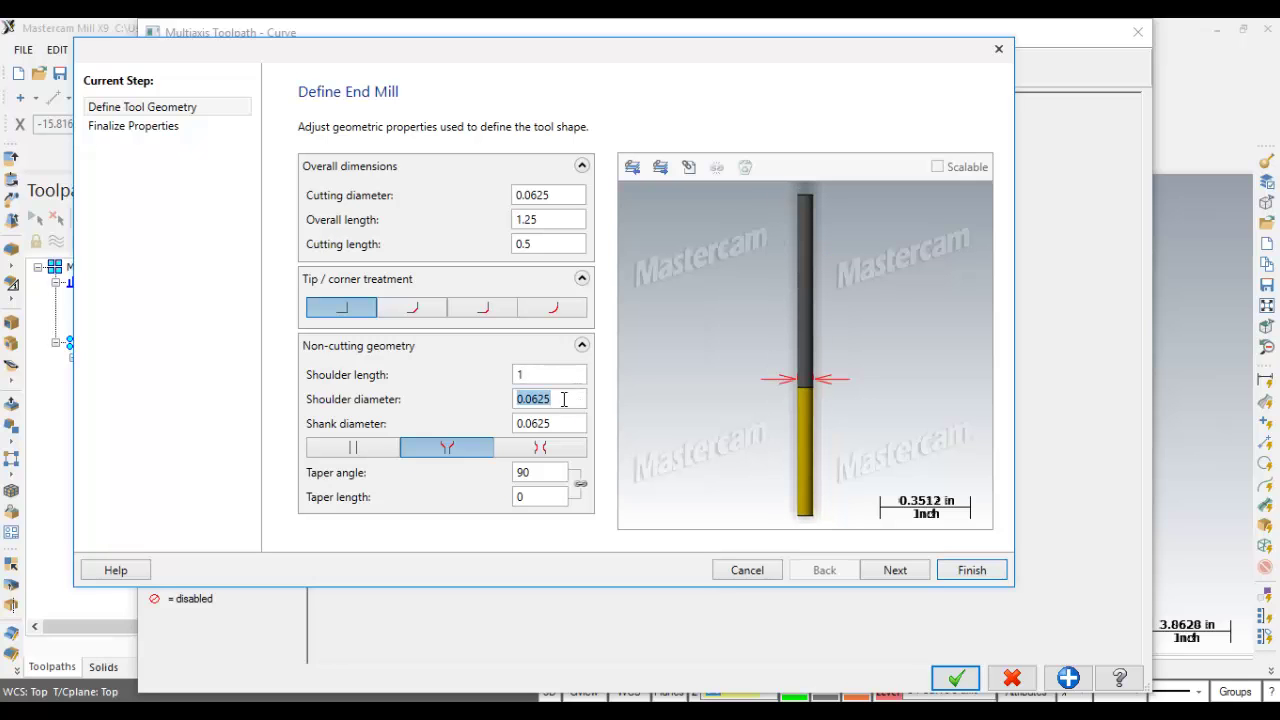
{"action": "type", "text": ".125"}
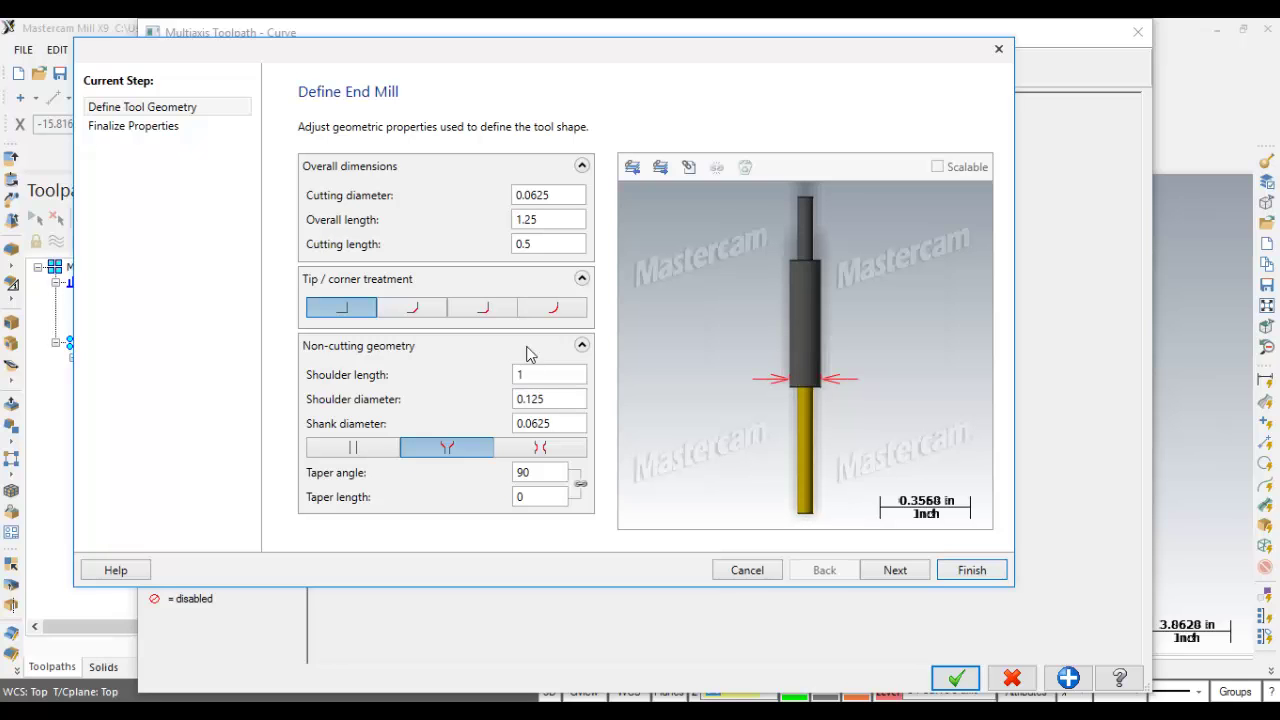
{"action": "left_click", "coordinate": [564, 423]}
{"action": "double_click", "coordinate": [564, 423]}
{"action": "type", "text": ".125"}
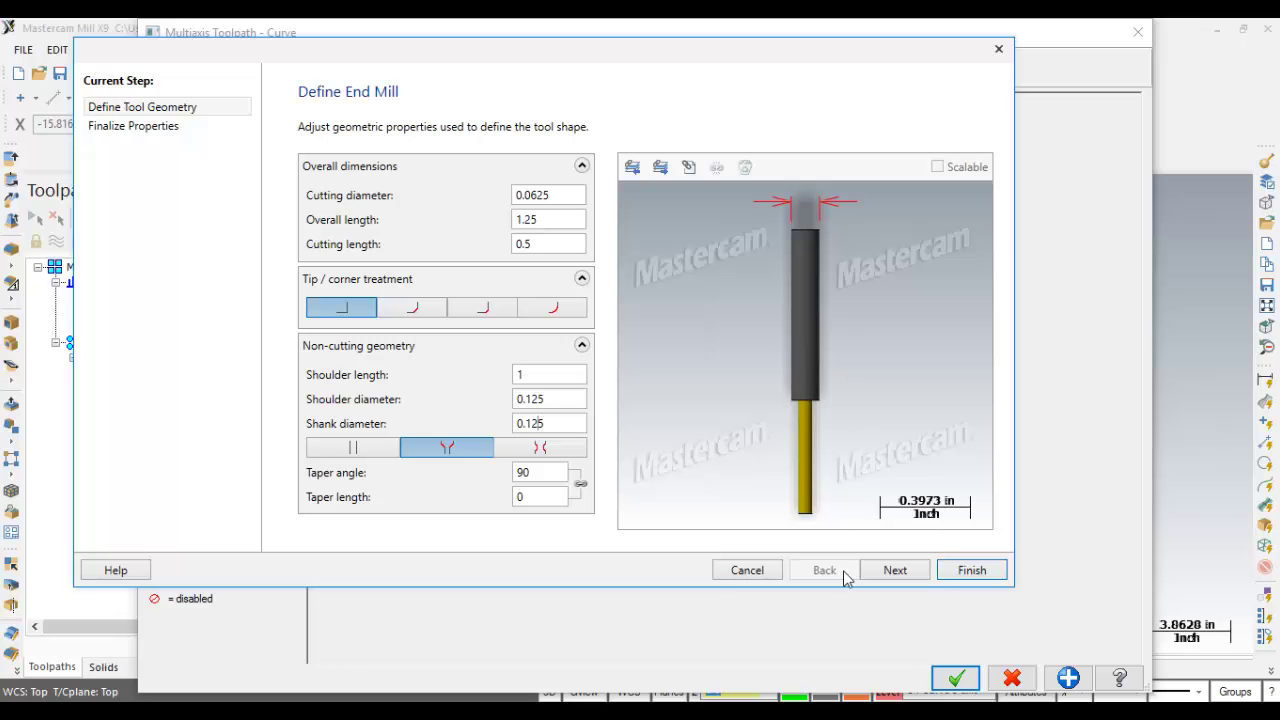
- Review the end mill's SFM, FPT, name, tool number, length offset, material and spindle direction, then finish the tool definition
{"action": "left_click", "coordinate": [895, 570]}
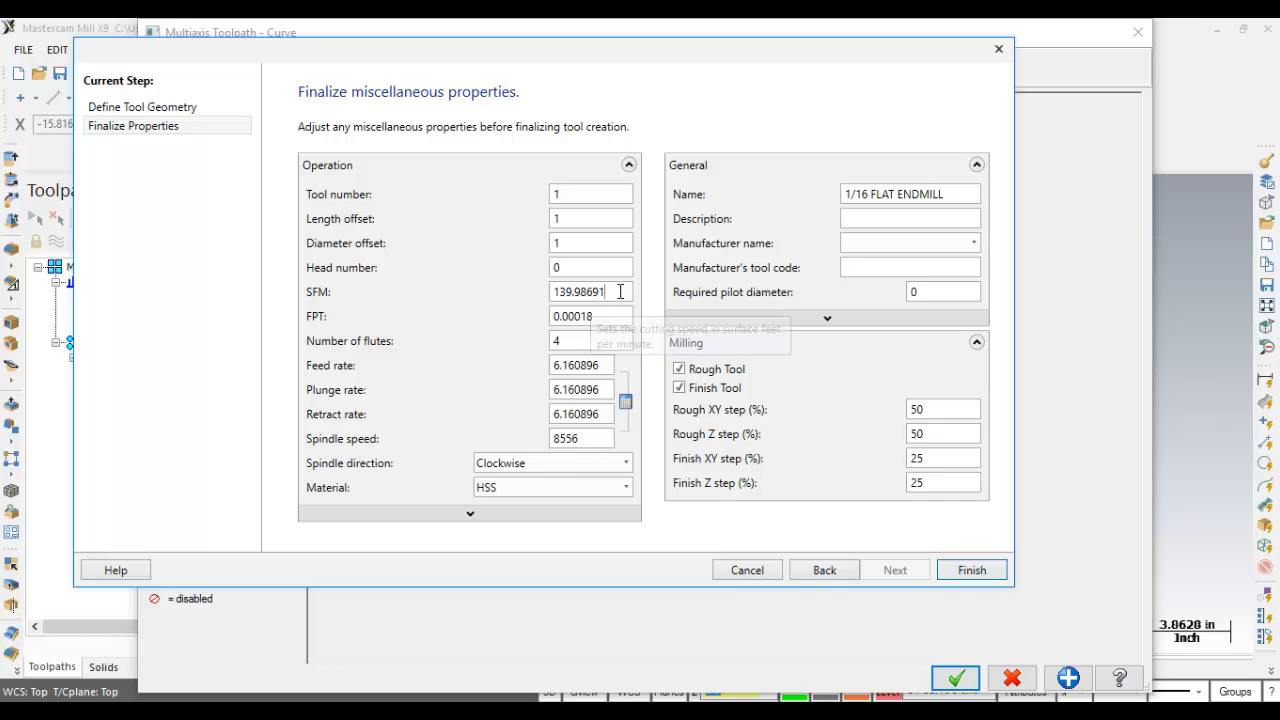
{"action": "double_click", "coordinate": [620, 291]}
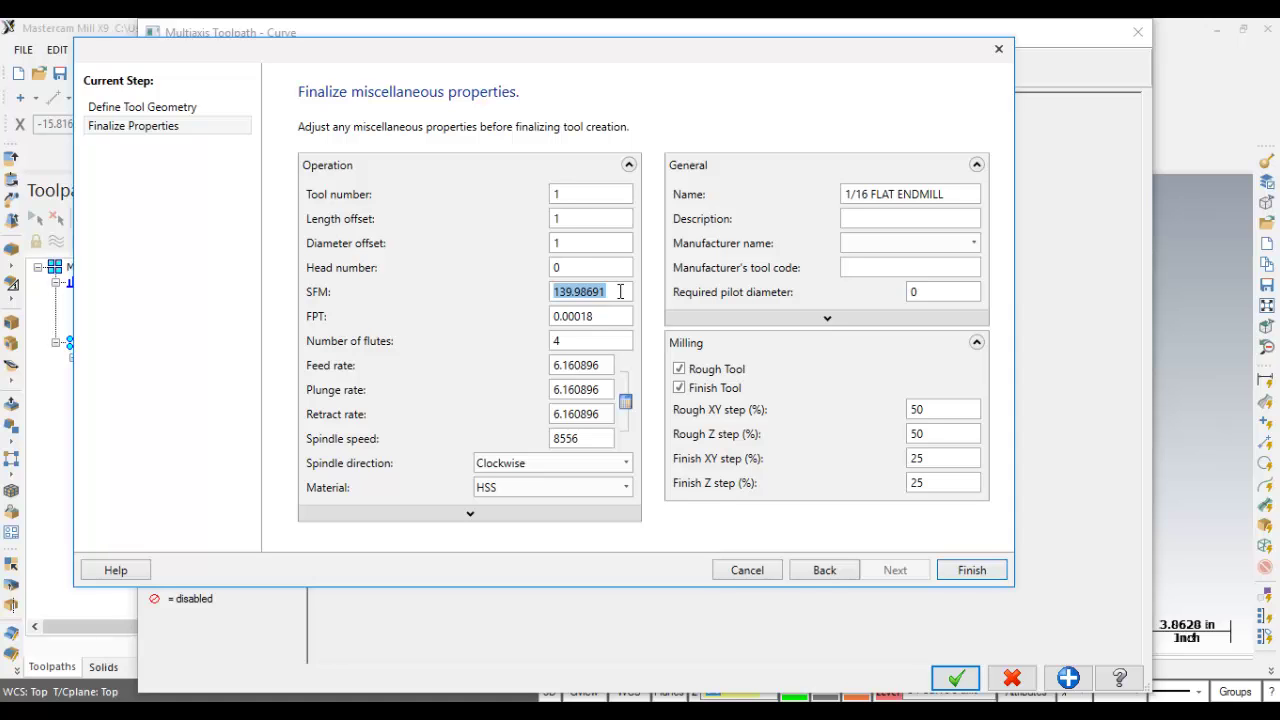
{"action": "left_click", "coordinate": [612, 316]}
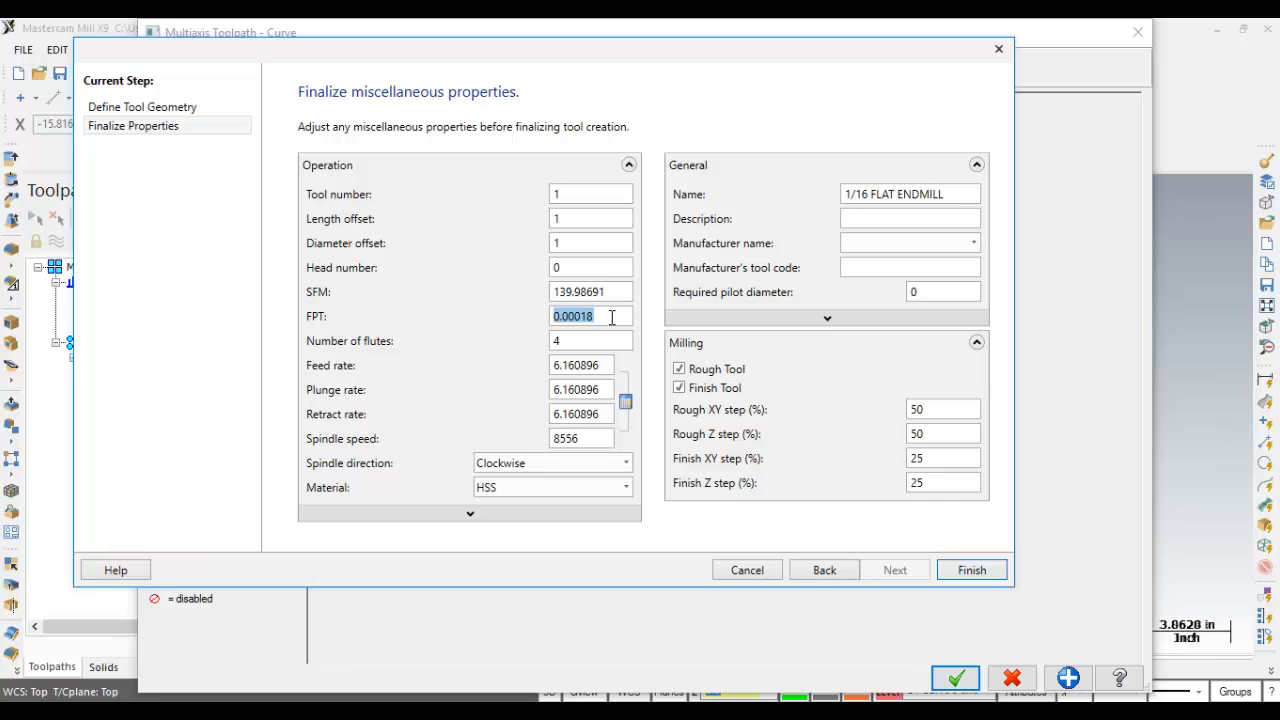
{"action": "left_click", "coordinate": [961, 193]}
{"action": "left_click_drag", "start_coordinate": [961, 193], "coordinate": [845, 198]}
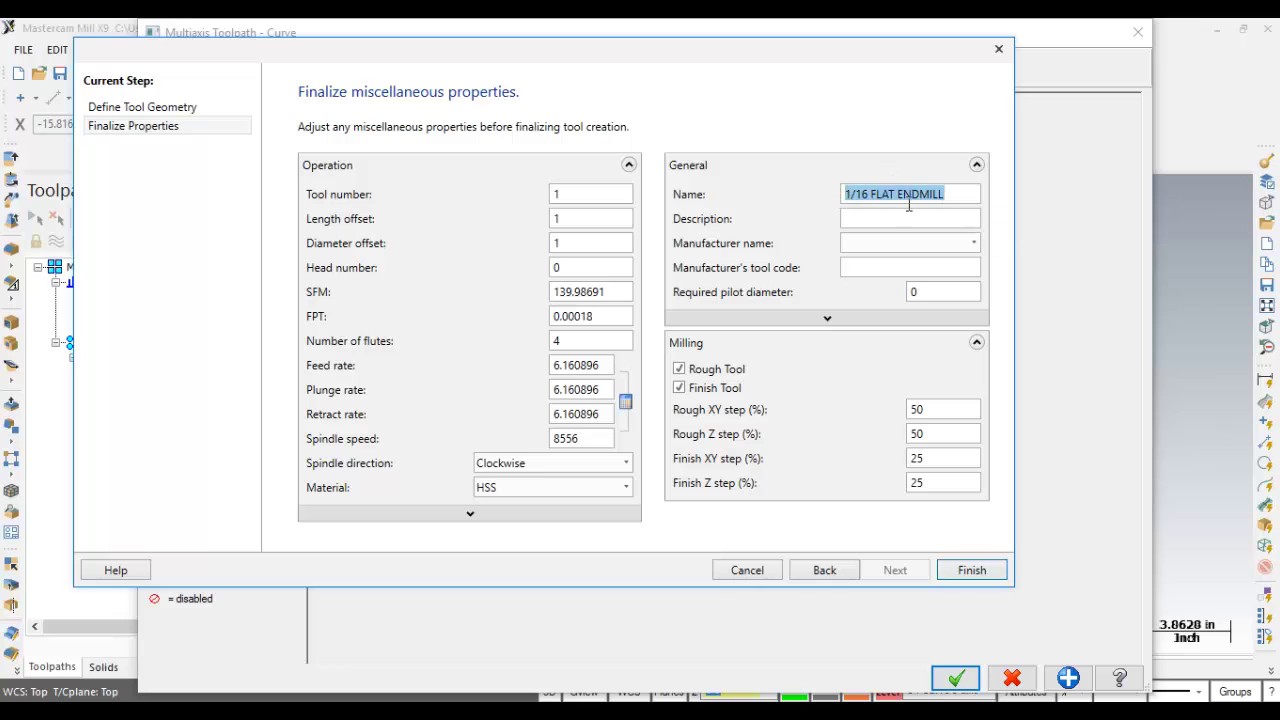
{"action": "left_click", "coordinate": [580, 193]}
{"action": "double_click", "coordinate": [580, 193]}
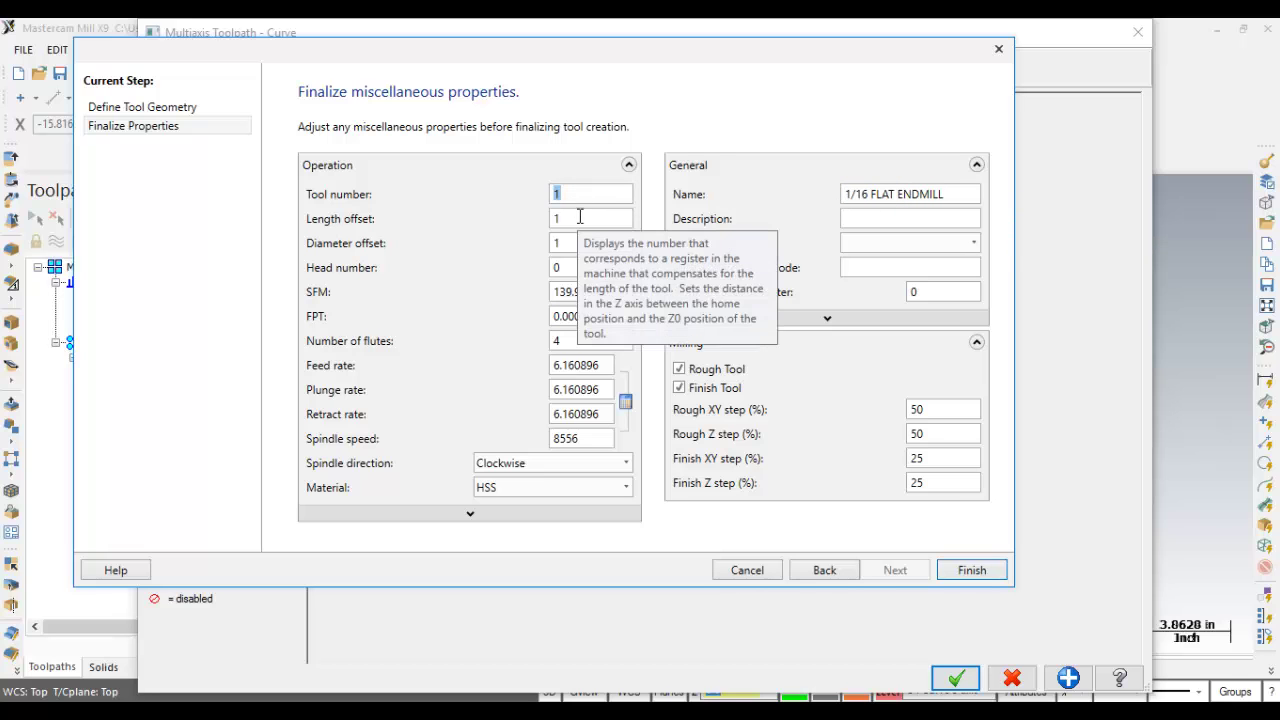
{"action": "double_click", "coordinate": [572, 217]}
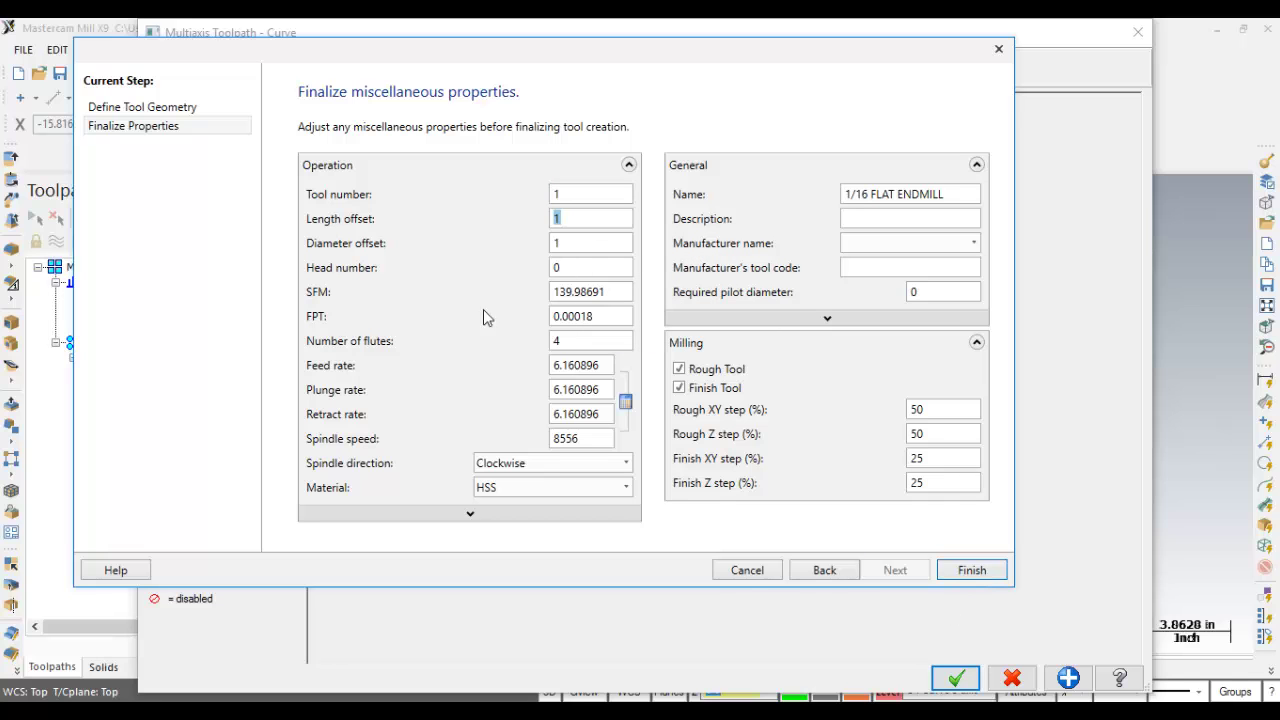
{"action": "left_click", "coordinate": [616, 489]}
{"action": "left_click", "coordinate": [625, 463]}
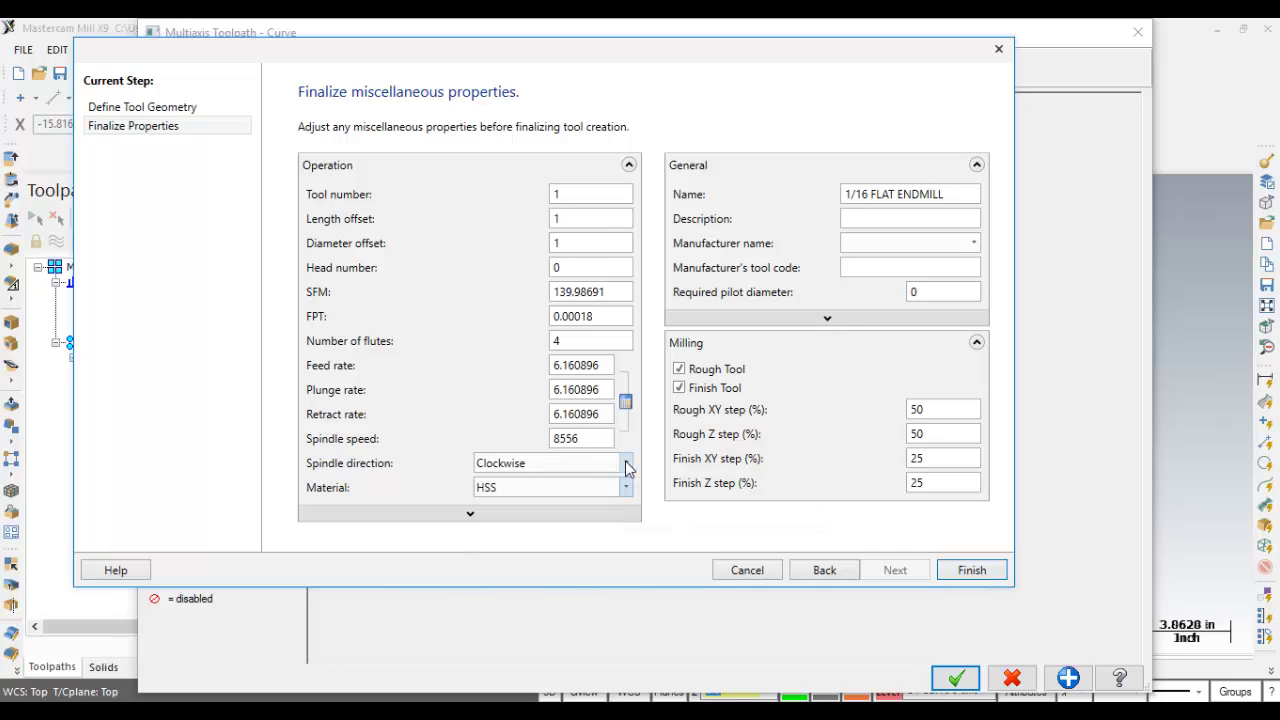
{"action": "left_click", "coordinate": [625, 463]}
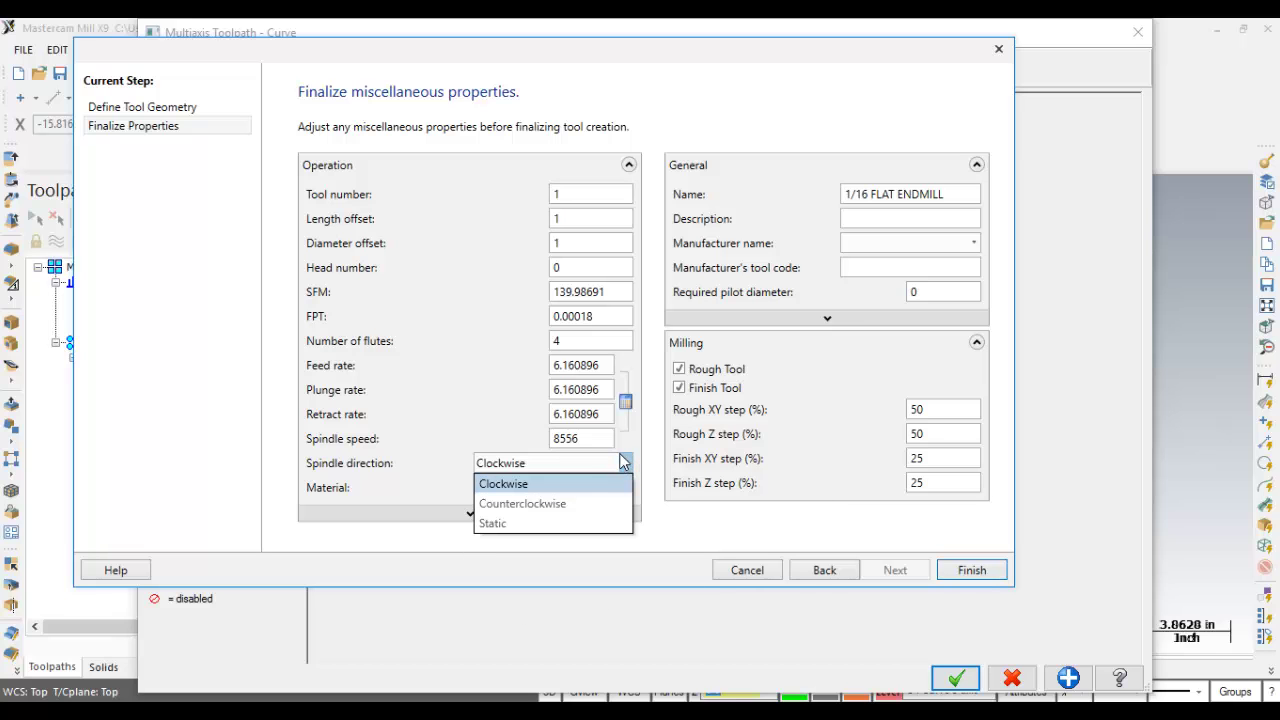
{"action": "left_click", "coordinate": [622, 461]}
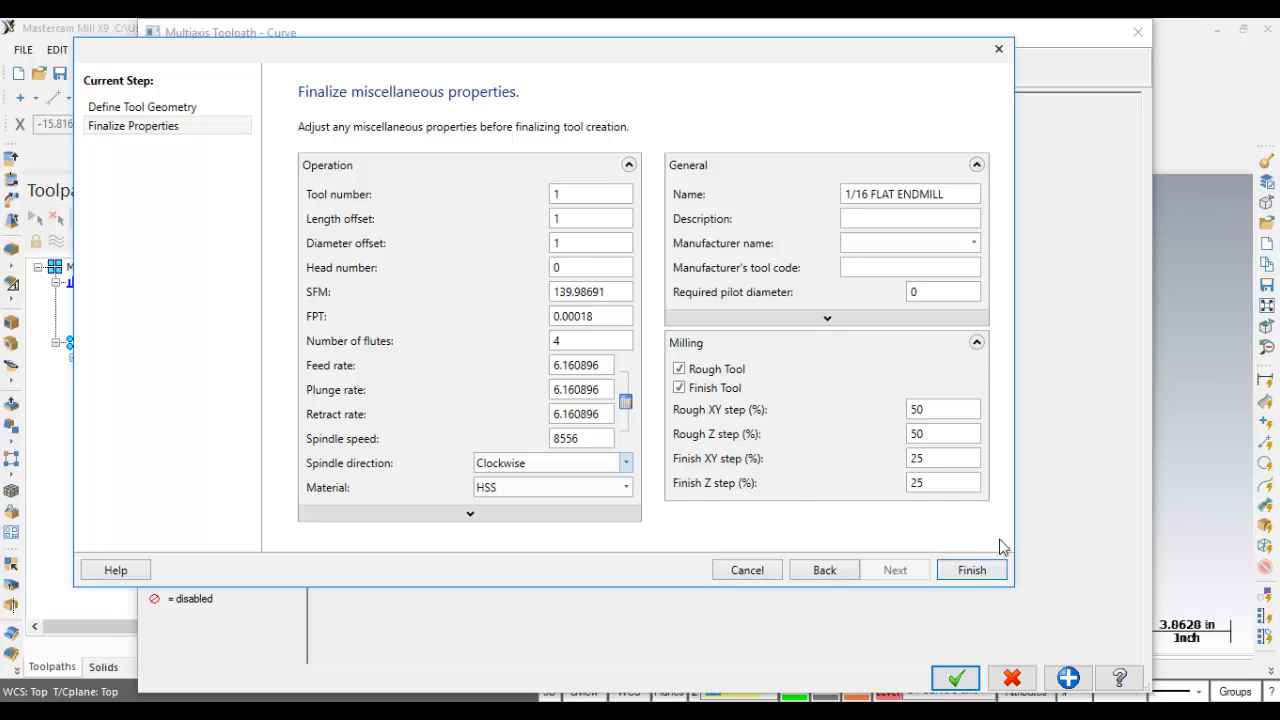
{"action": "left_click", "coordinate": [975, 572]}
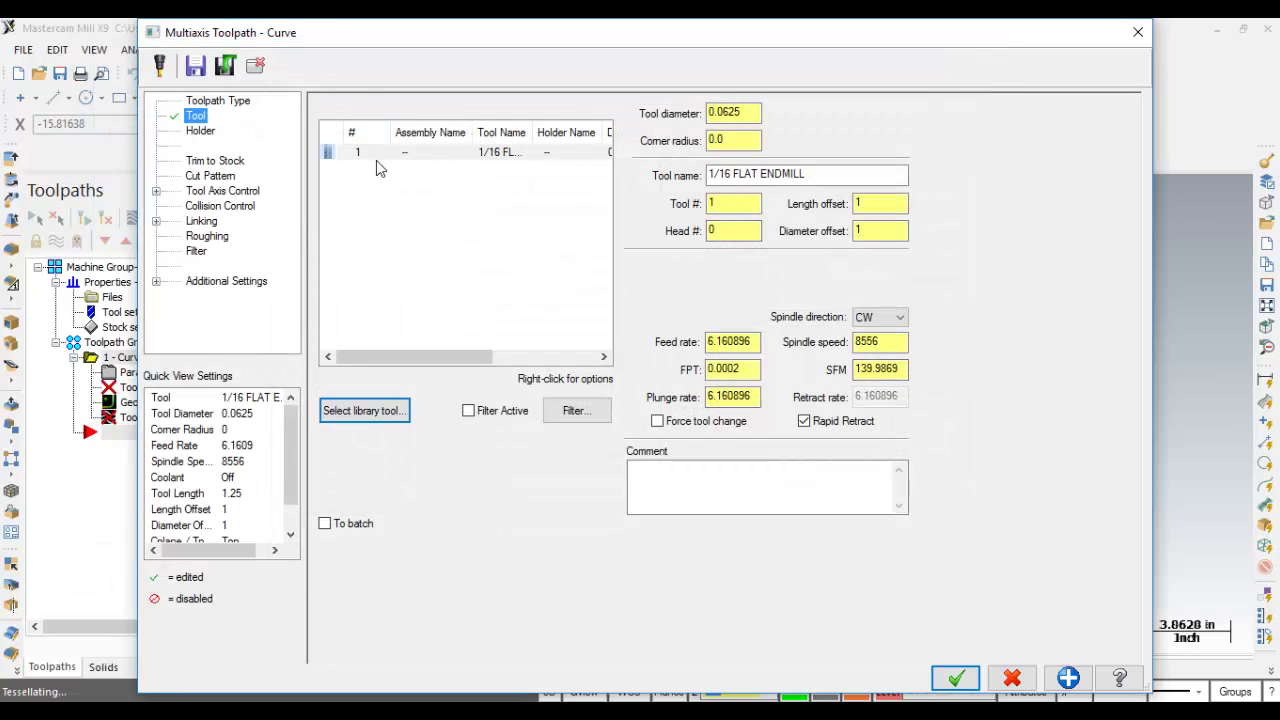
- Browse the Mill_Inch holder library and assign holder B4C4-0011 to the 1/16 flat end mill
{"action": "left_click", "coordinate": [202, 133]}
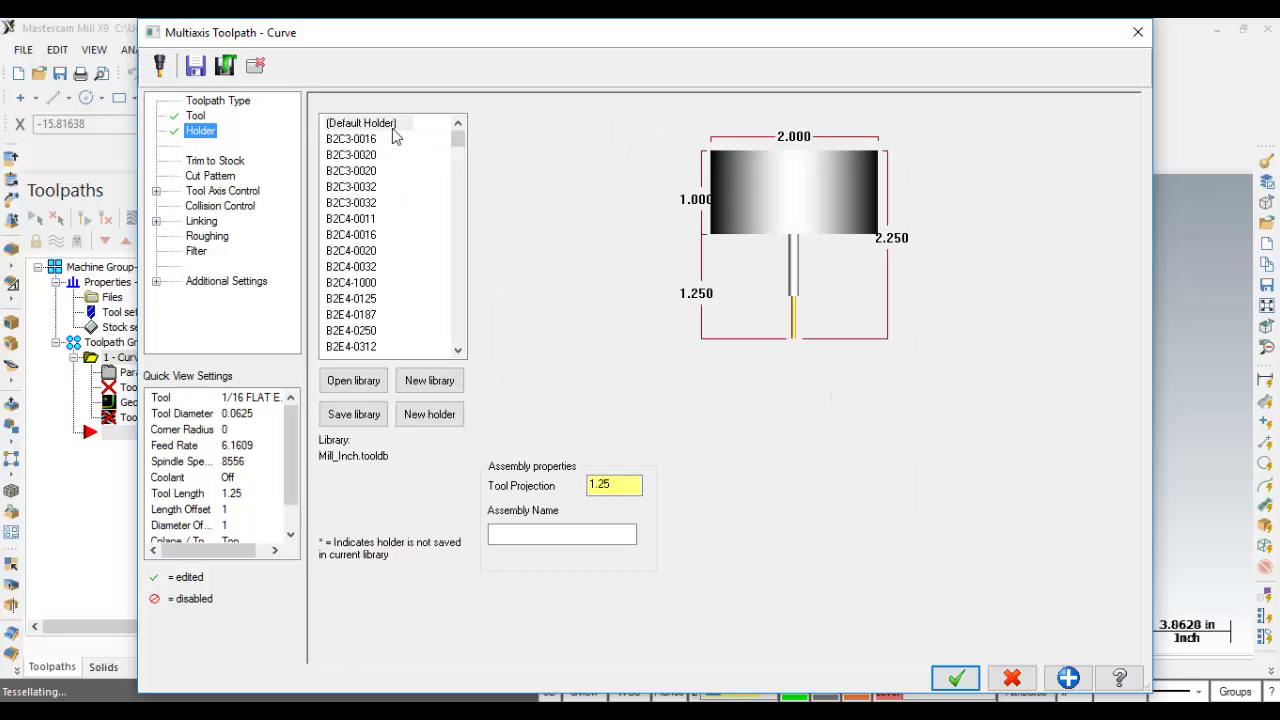
{"action": "left_click", "coordinate": [344, 176]}
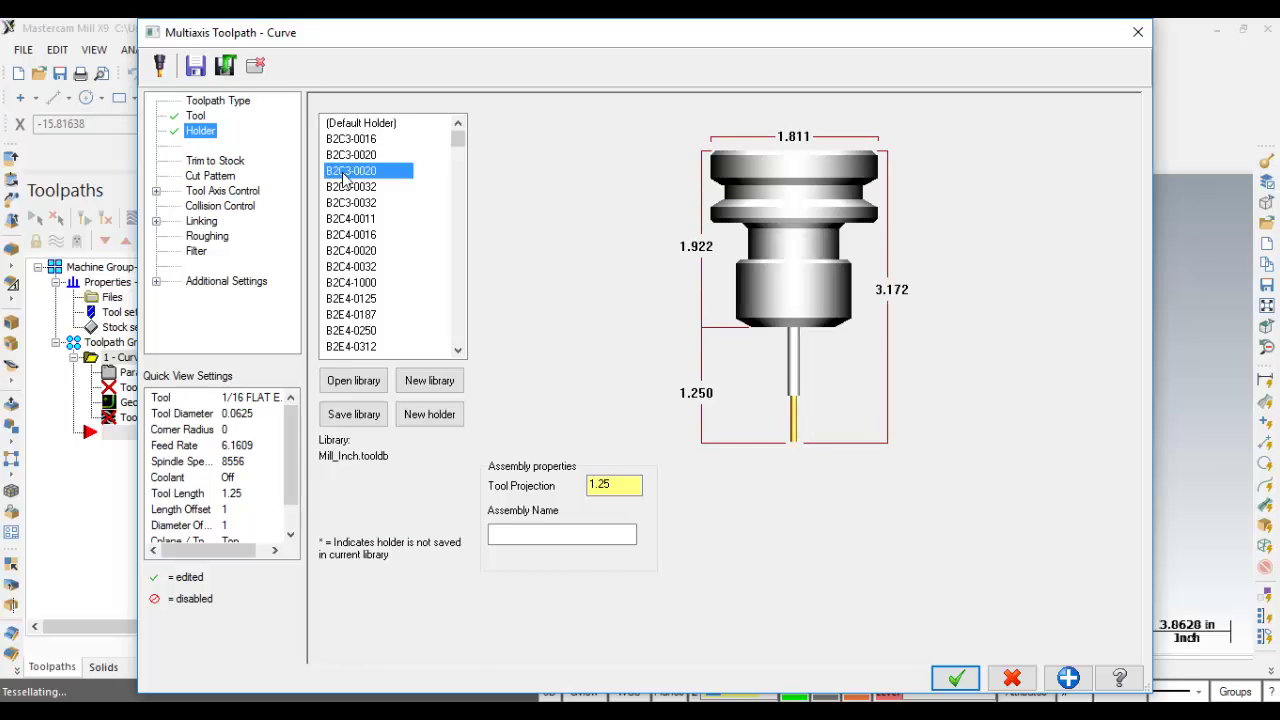
{"action": "key", "text": "Down"}
{"action": "key", "text": "Down"}
{"action": "key", "text": "Down"}
{"action": "key", "text": "Down"}
{"action": "key", "text": "Down"}
{"action": "key", "text": "Down"}
{"action": "key", "text": "Down"}
{"action": "key", "text": "Down"}
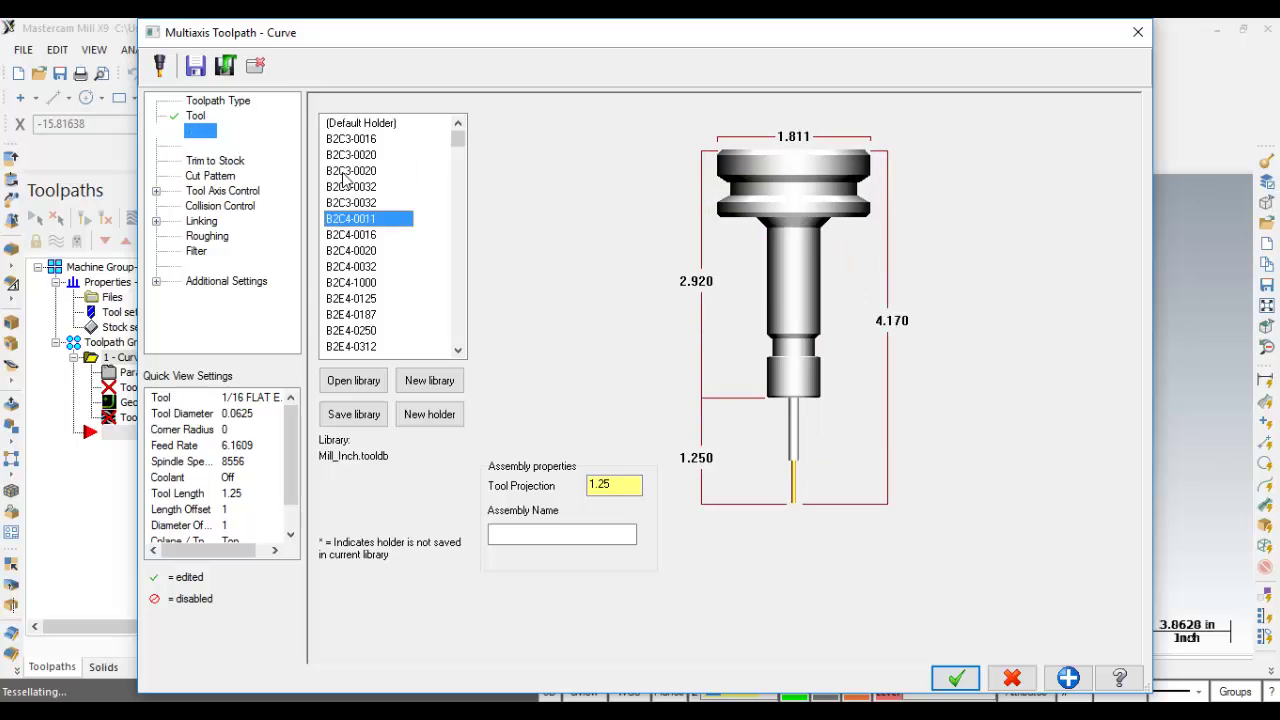
{"action": "key", "text": "Down"}
{"action": "key", "text": "Down"}
{"action": "key", "text": "Down"}
{"action": "key", "text": "Down"}
{"action": "key", "text": "Down"}
{"action": "key", "text": "Down"}
{"action": "key", "text": "Down"}
{"action": "key", "text": "Down"}
{"action": "key", "text": "Down"}
{"action": "key", "text": "Down"}
{"action": "key", "text": "Down"}
{"action": "key", "text": "Down"}
{"action": "key", "text": "Down"}
{"action": "key", "text": "Down"}
{"action": "key", "text": "Down"}
{"action": "key", "text": "Down"}
{"action": "key", "text": "Down"}
{"action": "key", "text": "Down"}
{"action": "key", "text": "Down"}
{"action": "key", "text": "Down"}
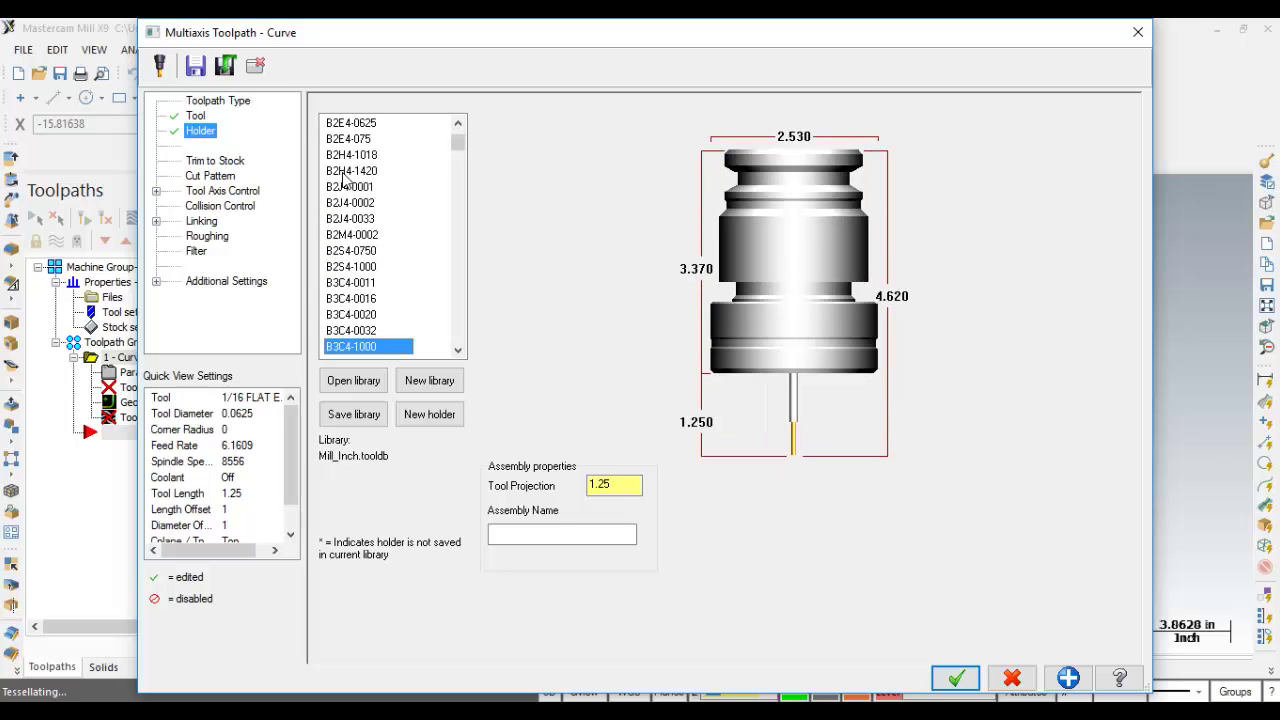
{"action": "key", "text": "Up"}
{"action": "key", "text": "Down"}
{"action": "key", "text": "Down"}
{"action": "key", "text": "Down"}
{"action": "key", "text": "Down"}
{"action": "key", "text": "Down"}
{"action": "key", "text": "Down"}
{"action": "key", "text": "Down"}
{"action": "key", "text": "Down"}
{"action": "key", "text": "Down"}
{"action": "key", "text": "Down"}
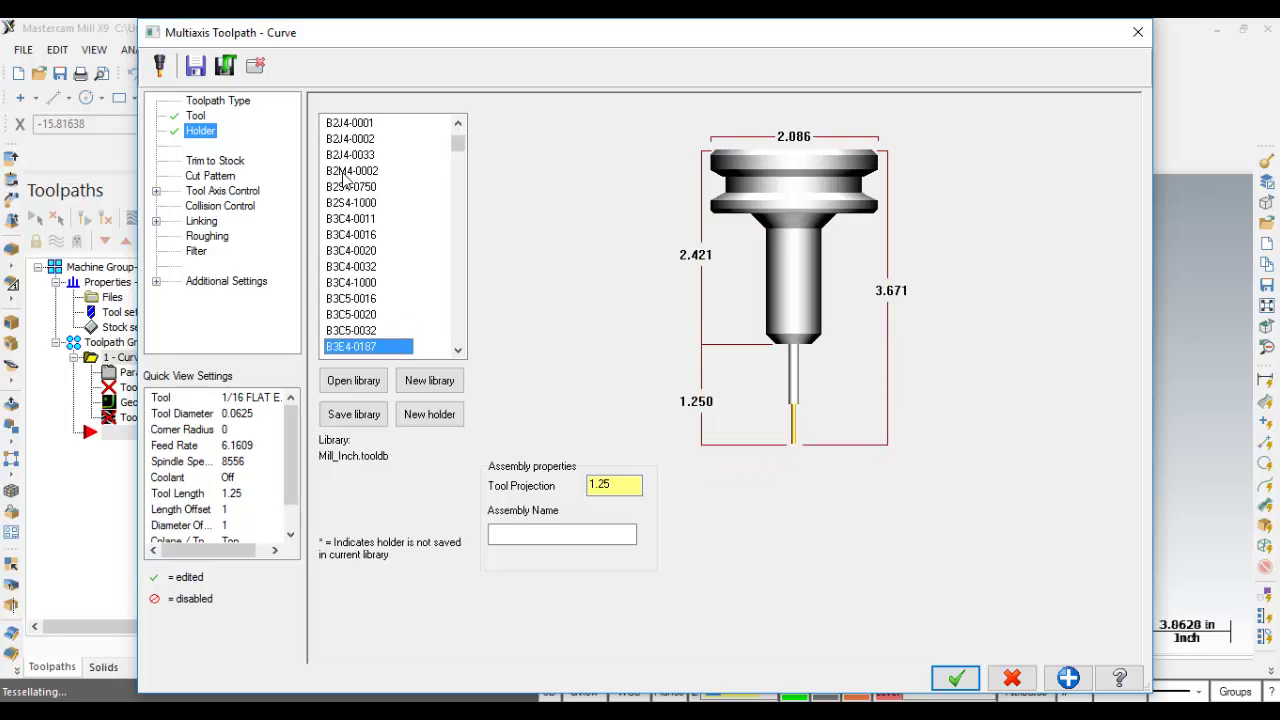
{"action": "key", "text": "Down"}
{"action": "key", "text": "Down"}
{"action": "key", "text": "Down"}
{"action": "key", "text": "Down"}
{"action": "key", "text": "Down"}
{"action": "key", "text": "Down"}
{"action": "key", "text": "Down"}
{"action": "key", "text": "Down"}
{"action": "key", "text": "Down"}
{"action": "key", "text": "Down"}
{"action": "key", "text": "Down"}
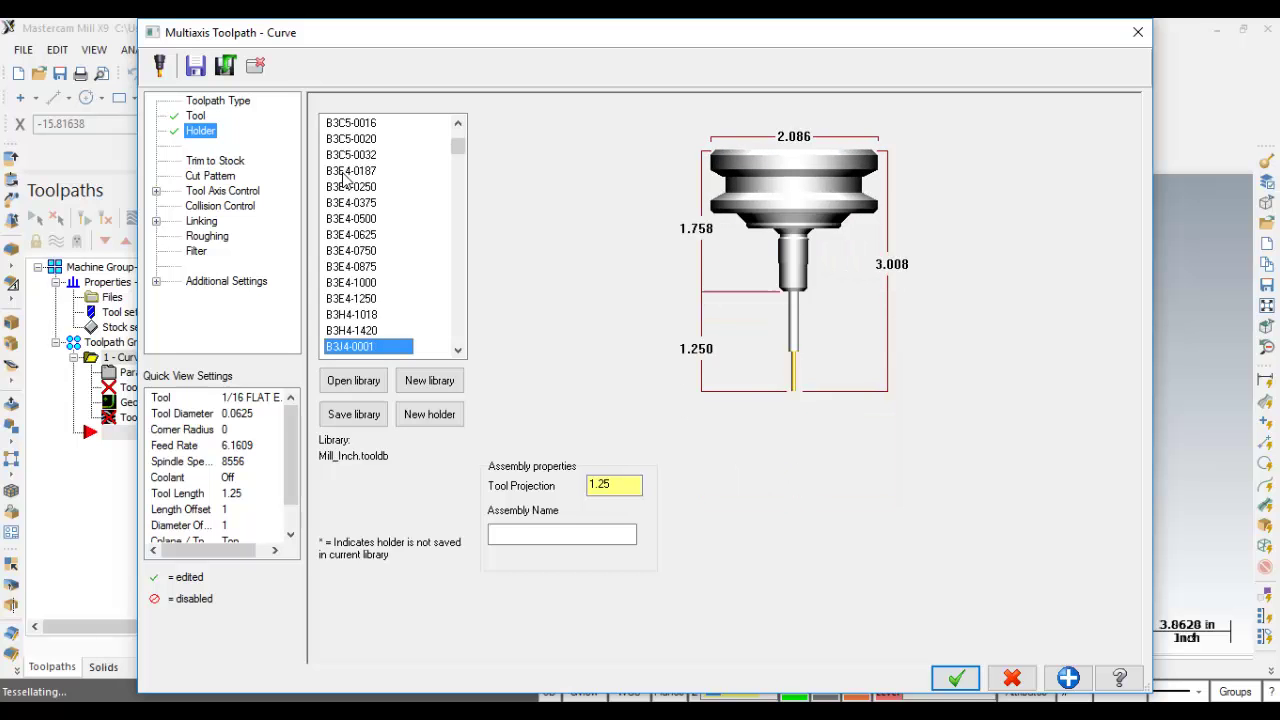
{"action": "key", "text": "Down"}
{"action": "key", "text": "Down"}
{"action": "key", "text": "Down"}
{"action": "key", "text": "Down"}
{"action": "key", "text": "Down"}
{"action": "key", "text": "Down"}
{"action": "key", "text": "Down"}
{"action": "key", "text": "Down"}
{"action": "key", "text": "Down"}
{"action": "key", "text": "Down"}
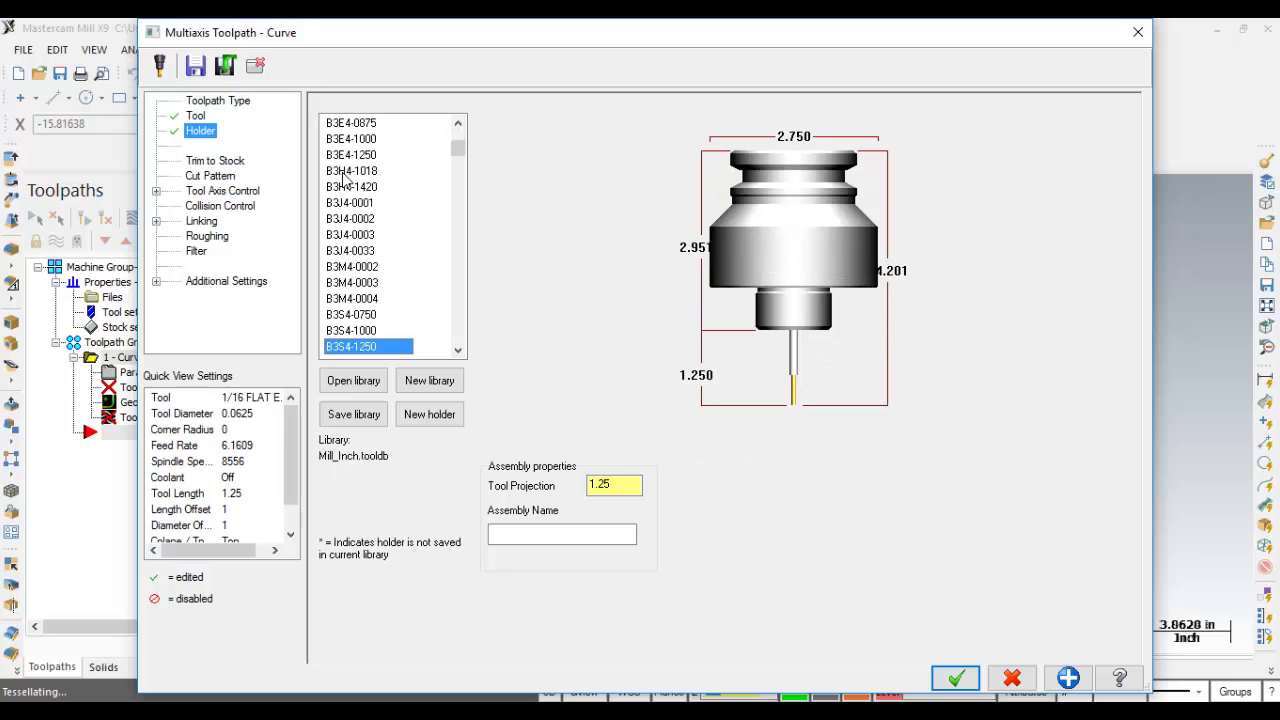
{"action": "key", "text": "Up"}
{"action": "key", "text": "Up"}
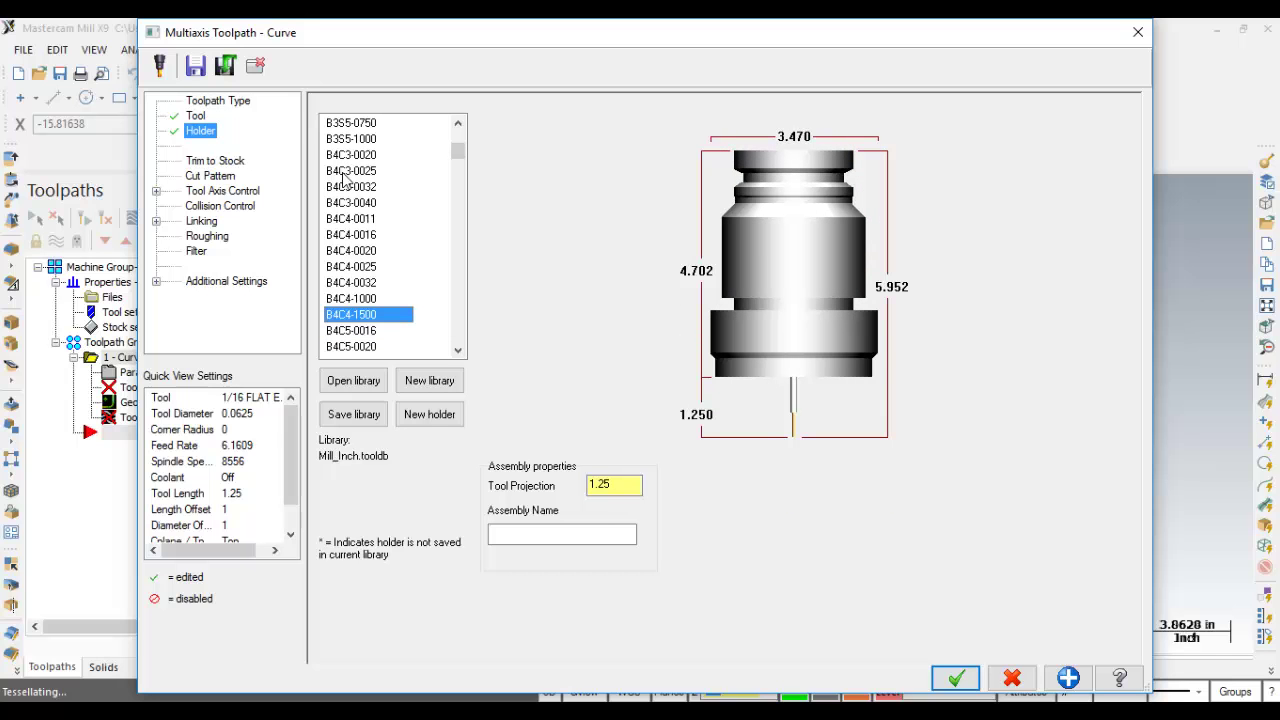
{"action": "key", "text": "Up"}
{"action": "key", "text": "Up"}
{"action": "key", "text": "Up"}
{"action": "key", "text": "Up"}
{"action": "key", "text": "Up"}
{"action": "key", "text": "Up"}
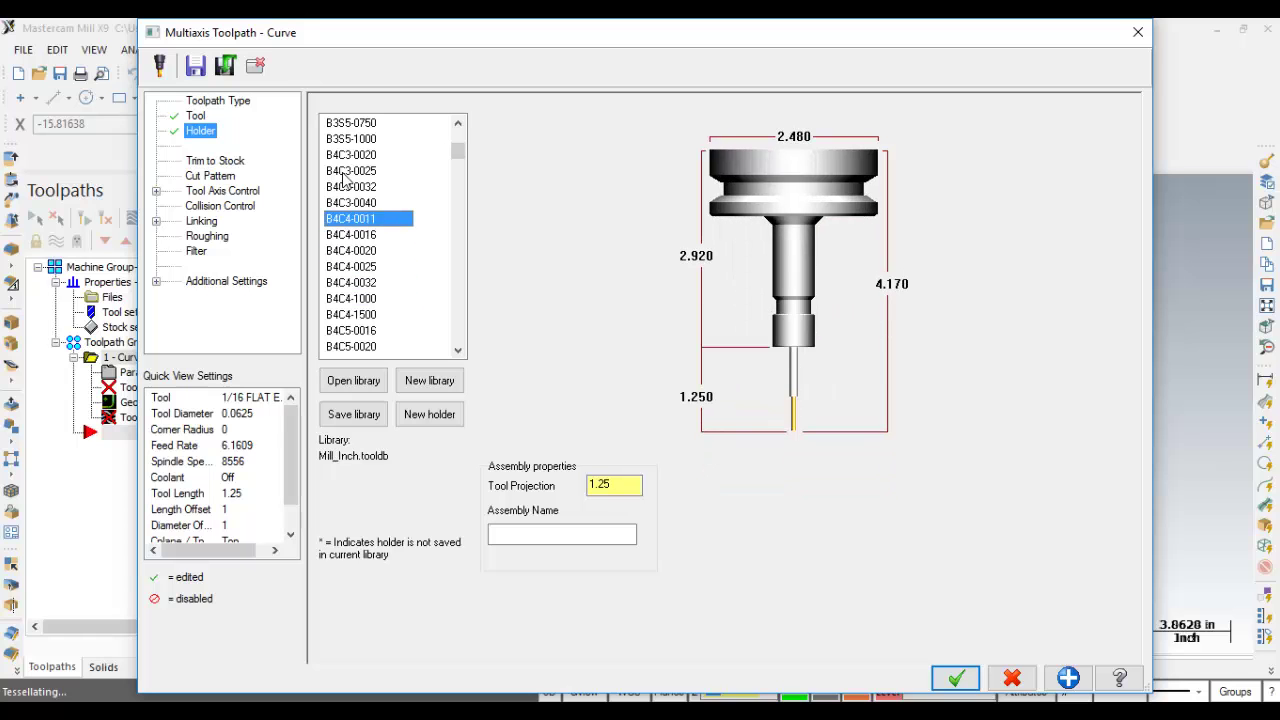
- Window-select all the blue 3D curves on the dome as drive chains for the cut pattern, with a start point near the leftmost curve
{"action": "left_click", "coordinate": [194, 178]}
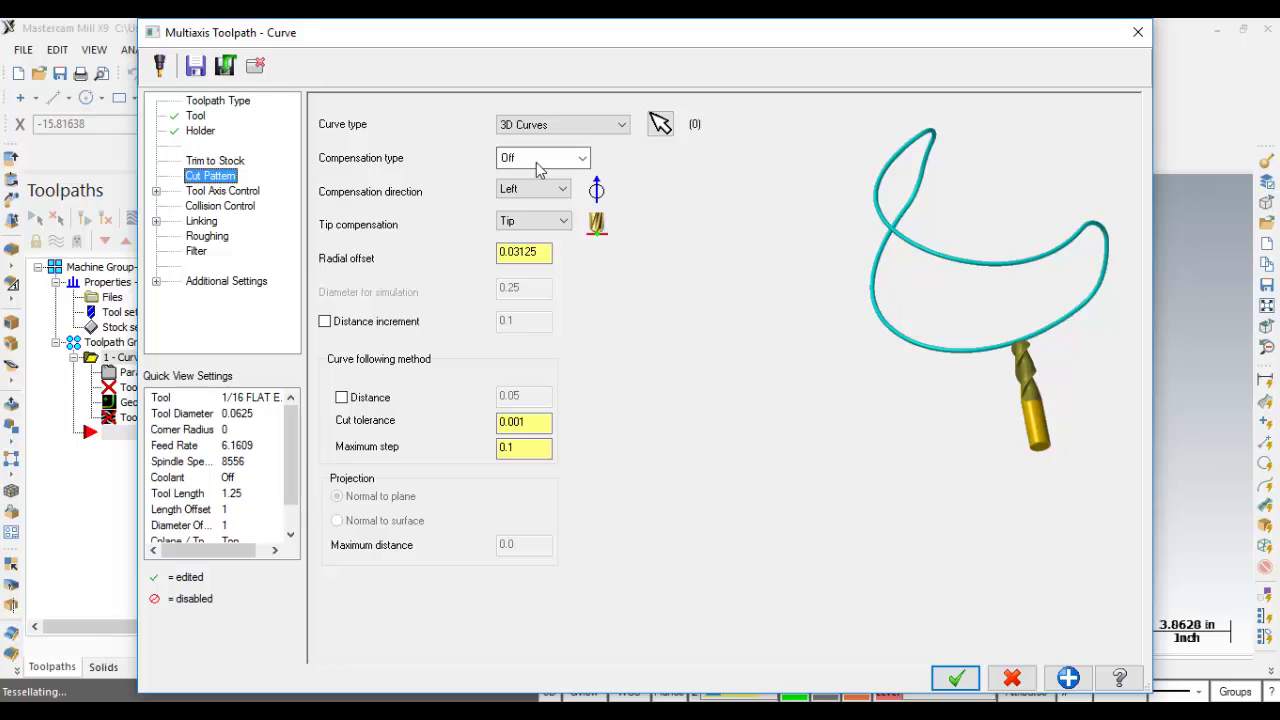
{"action": "left_click", "coordinate": [660, 122]}
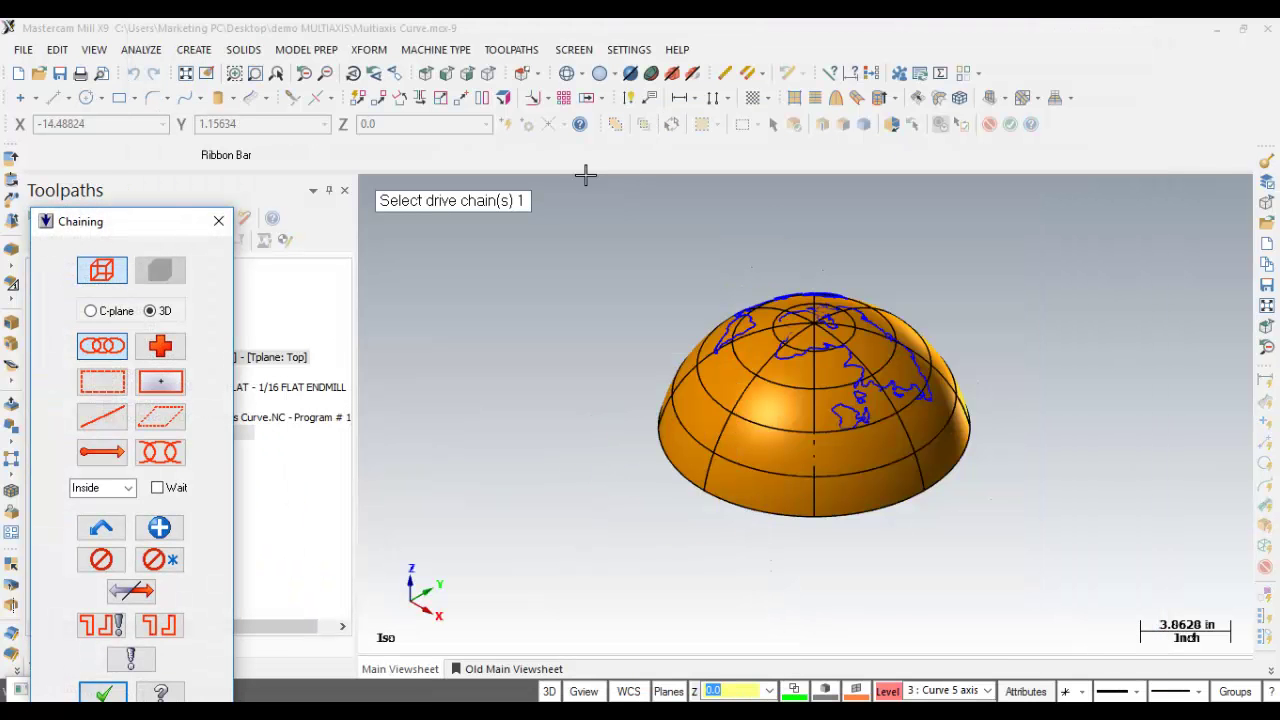
{"action": "left_click_drag", "start_coordinate": [142, 224], "coordinate": [344, 90]}
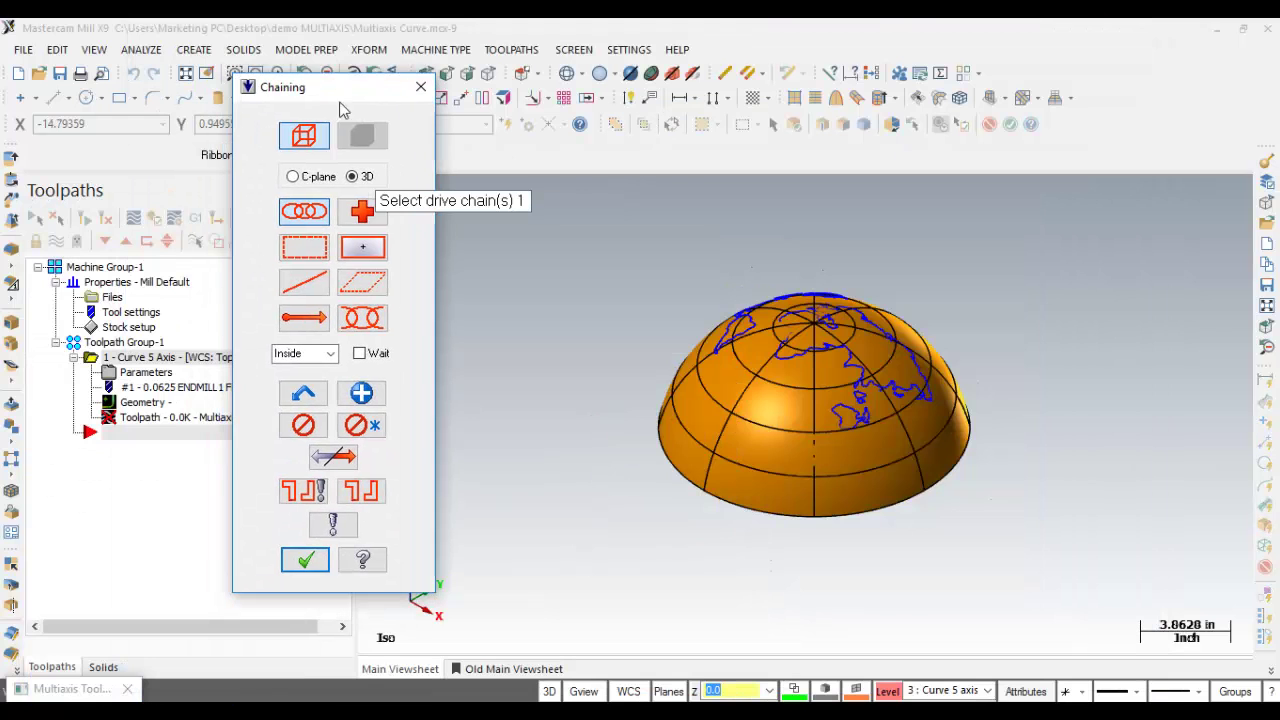
{"action": "left_click", "coordinate": [305, 250]}
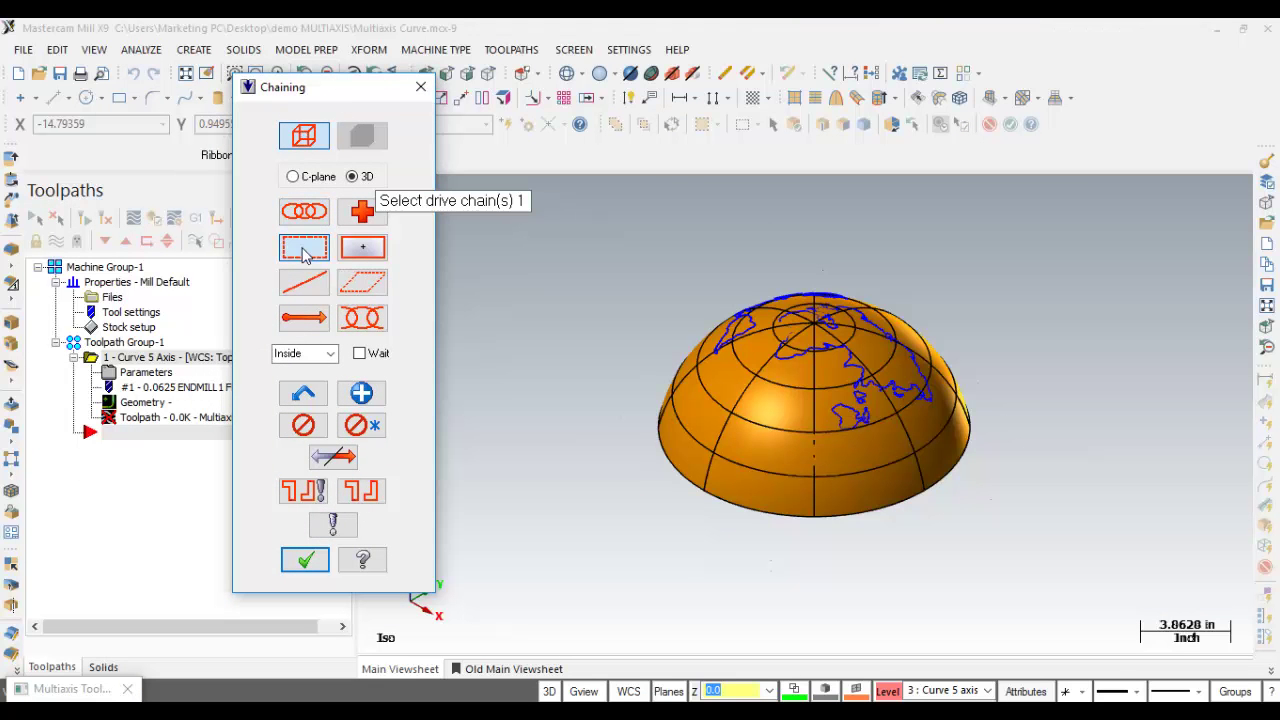
{"action": "left_click_drag", "start_coordinate": [613, 203], "coordinate": [1053, 447]}
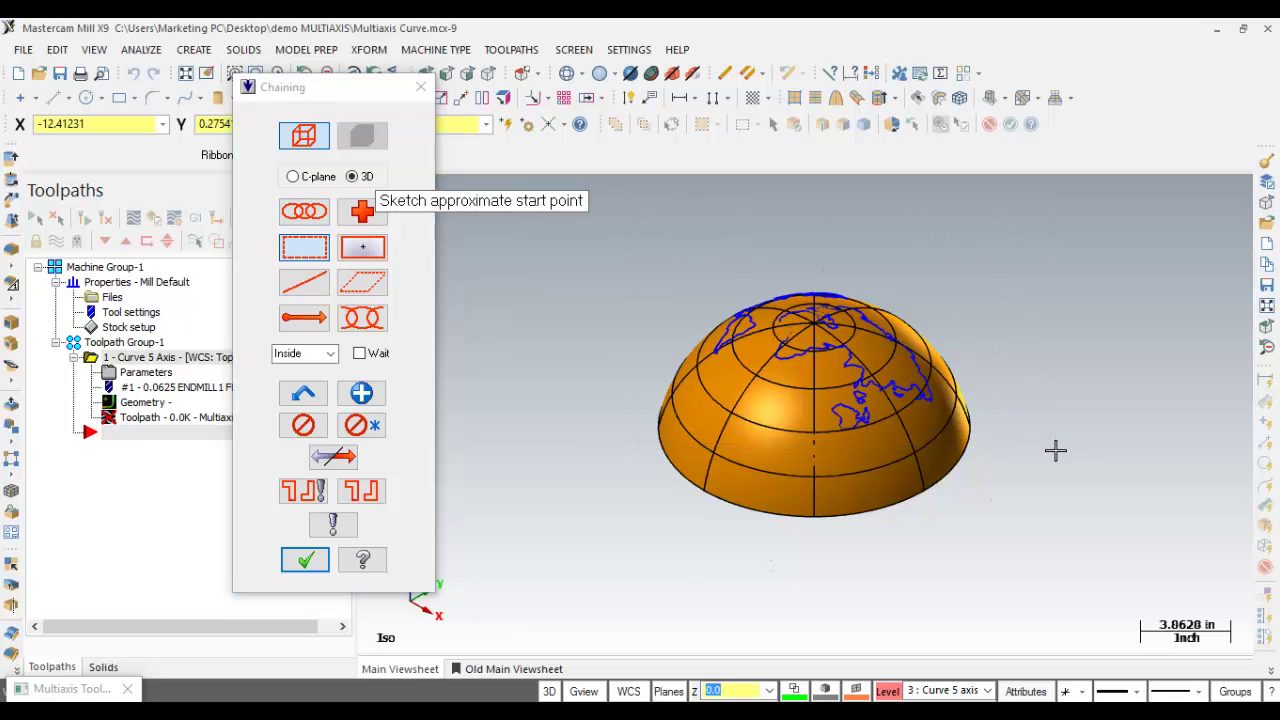
{"action": "left_click_drag", "start_coordinate": [555, 165], "coordinate": [581, 162]}
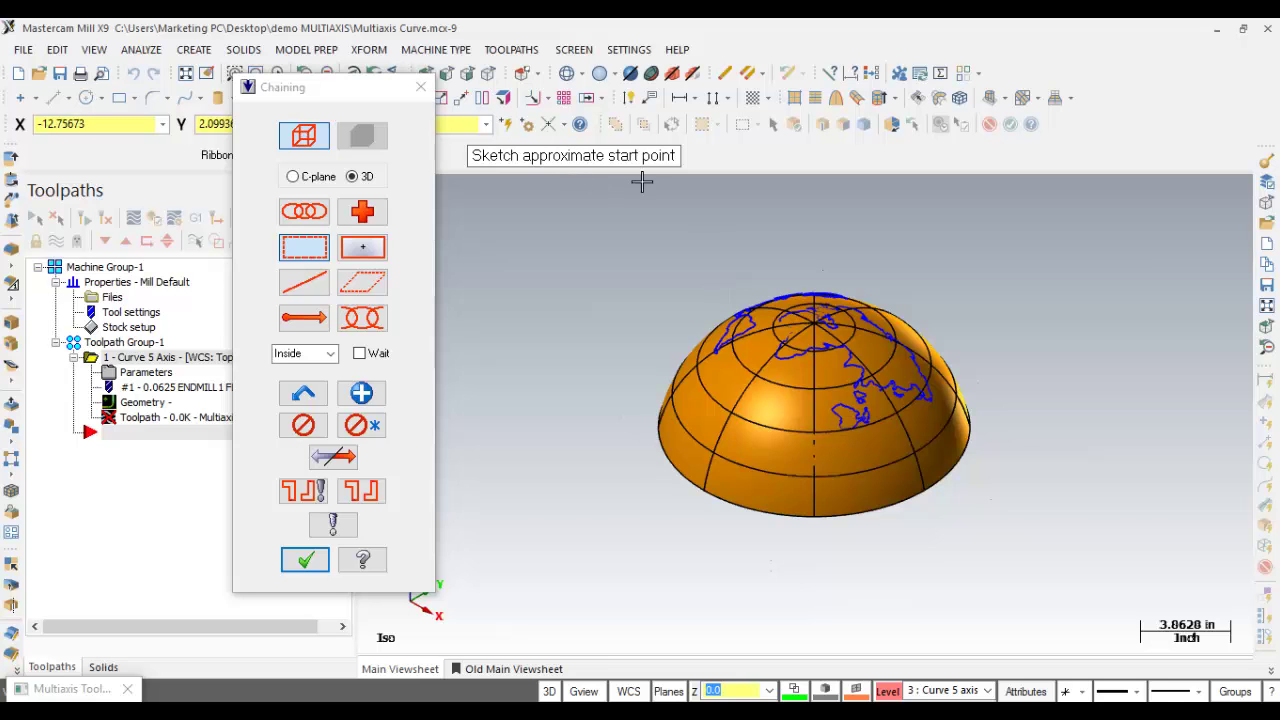
{"action": "mouse_move", "coordinate": [590, 156]}
{"action": "left_mouse_down"}
{"action": "mouse_move", "coordinate": [610, 158]}
{"action": "mouse_move", "coordinate": [652, 272]}
{"action": "mouse_move", "coordinate": [630, 213]}
{"action": "left_mouse_up"}
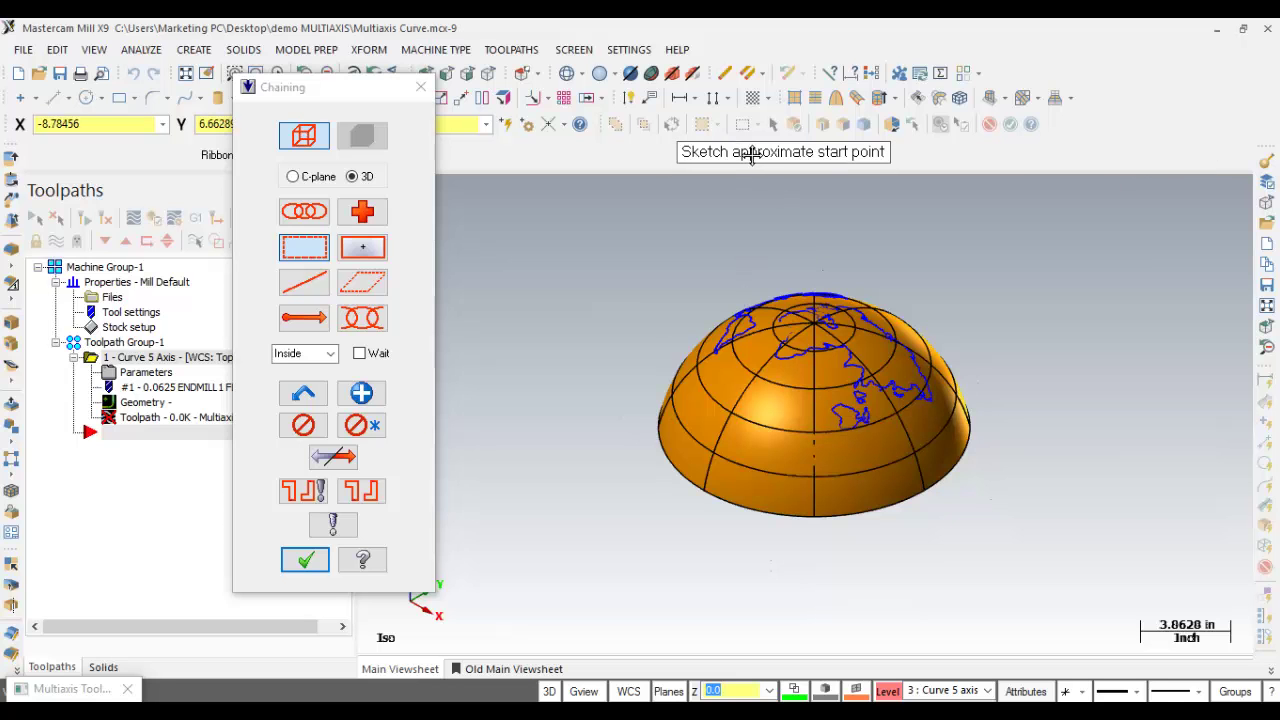
{"action": "left_click", "coordinate": [716, 358]}
{"action": "middle_click_drag", "start_coordinate": [718, 204], "coordinate": [583, 366]}
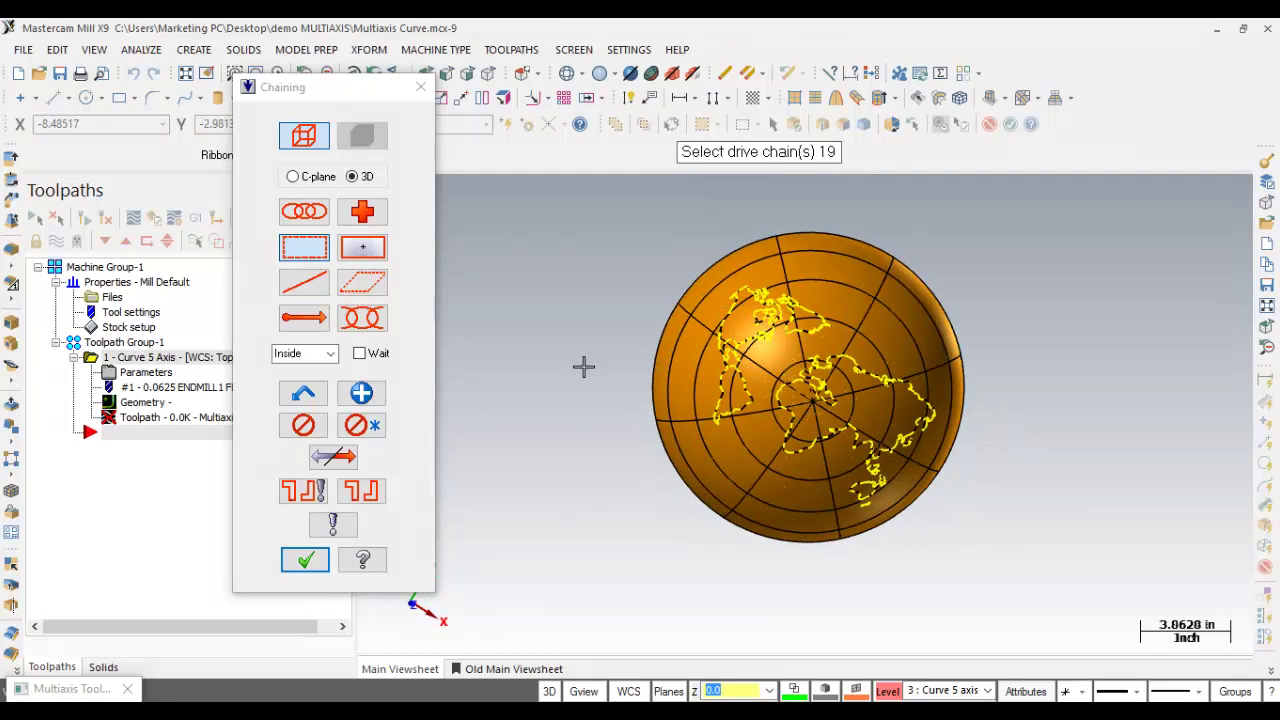
{"action": "left_click", "coordinate": [306, 562]}
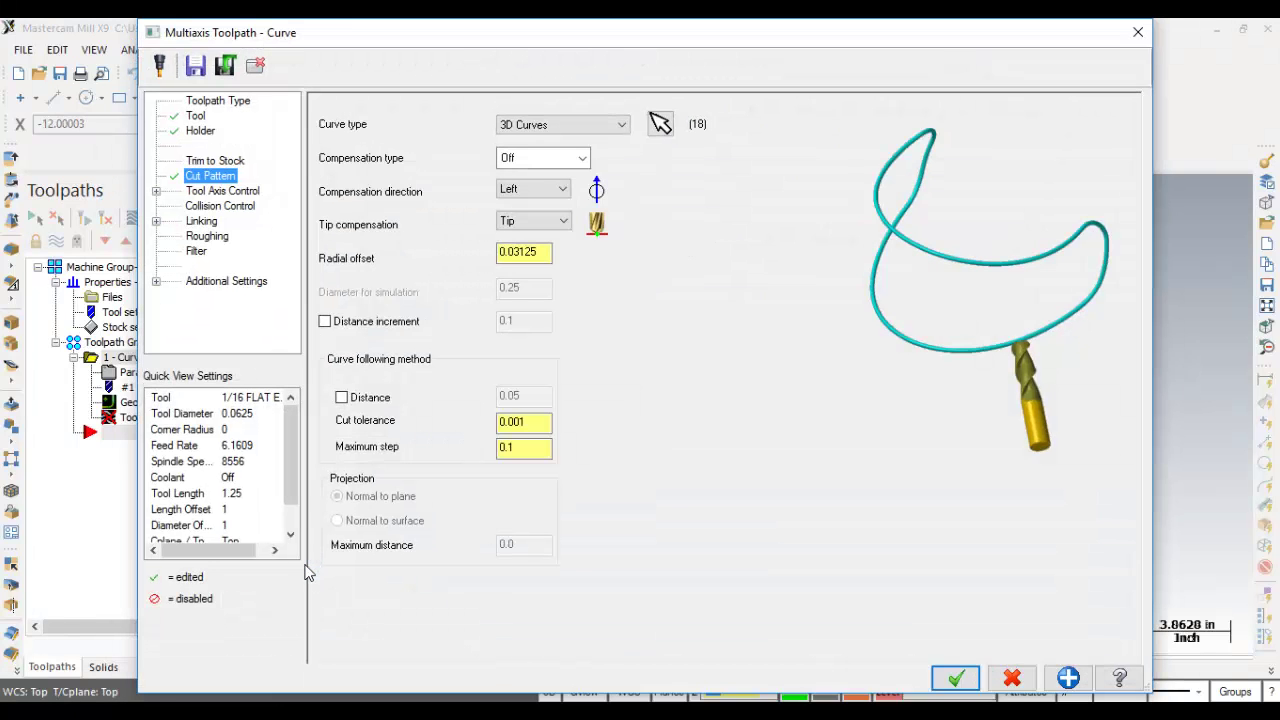
- Try the Computer and Control compensation types, return to Off, and check the compensation direction options
{"action": "left_click_drag", "start_coordinate": [411, 37], "coordinate": [455, 34]}
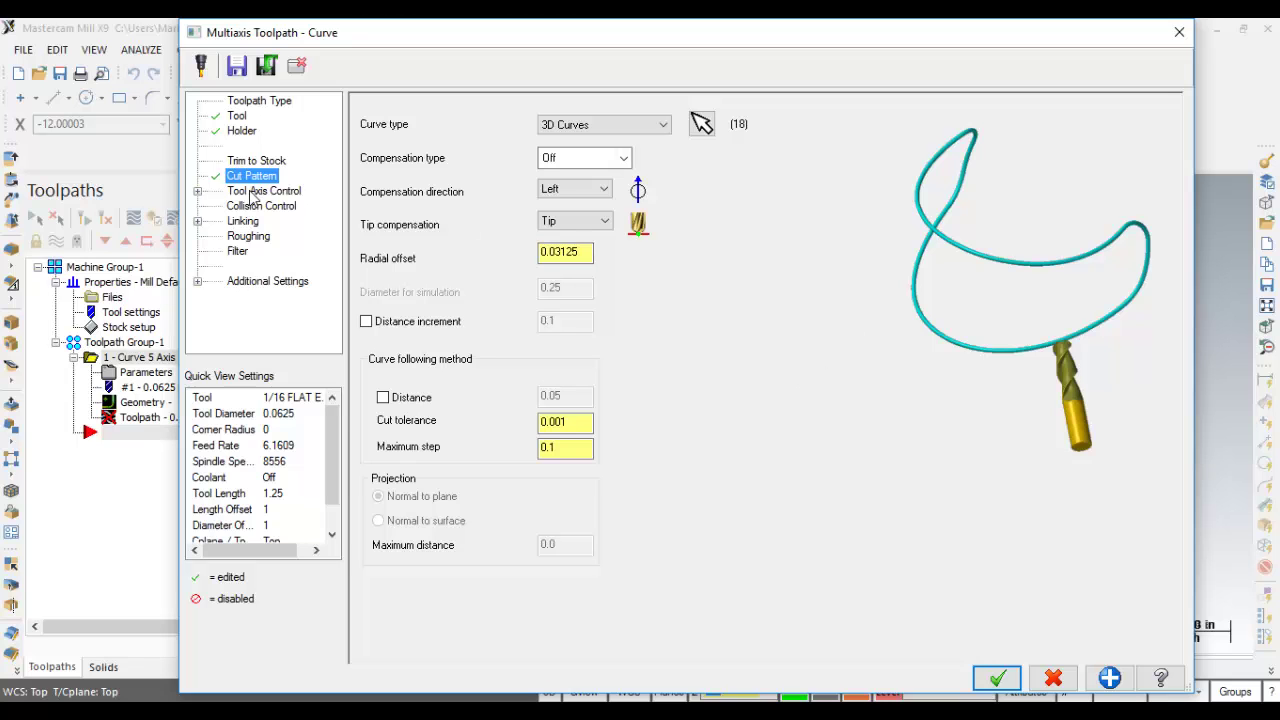
{"action": "left_click", "coordinate": [624, 160]}
{"action": "left_click", "coordinate": [625, 160]}
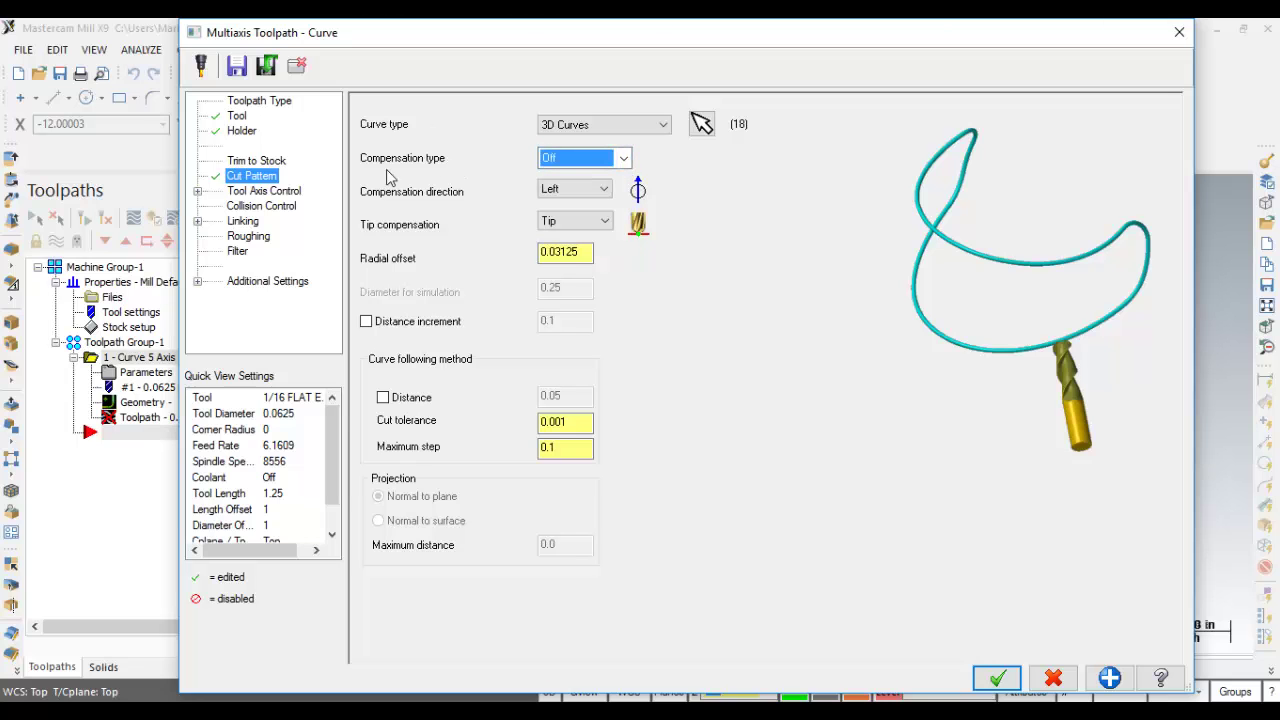
{"action": "left_click", "coordinate": [623, 158]}
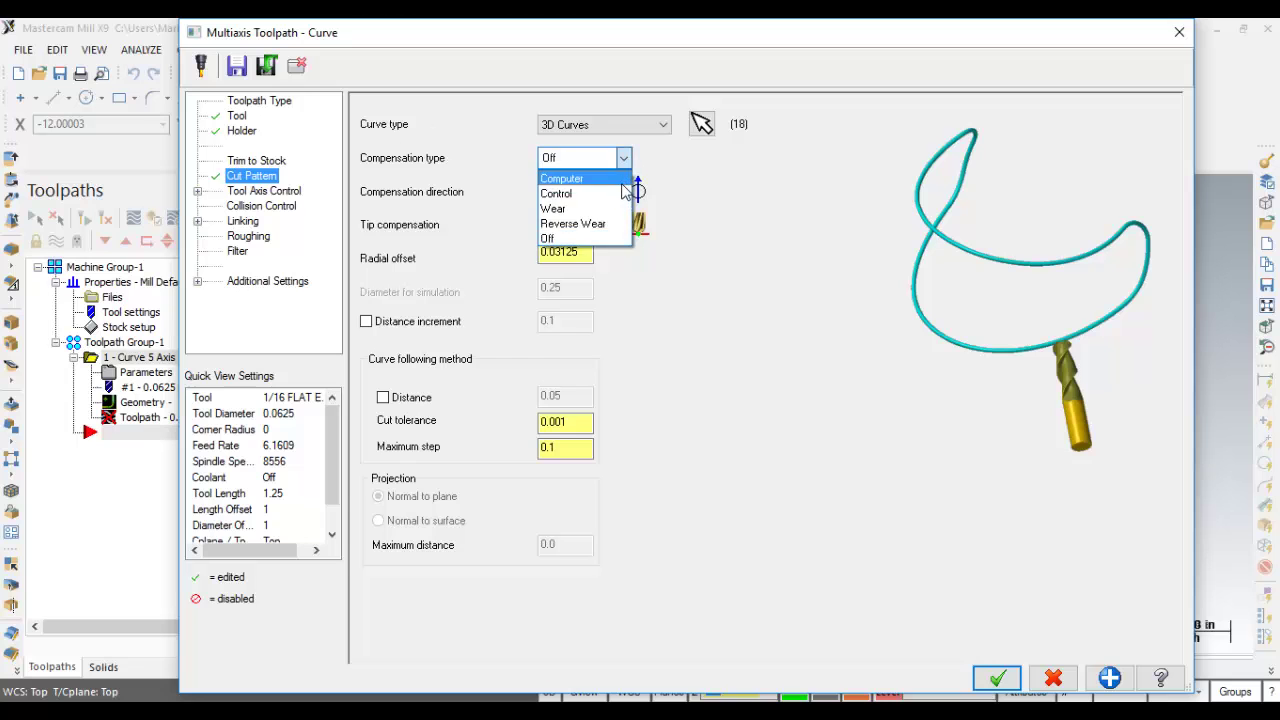
{"action": "left_click", "coordinate": [578, 238]}
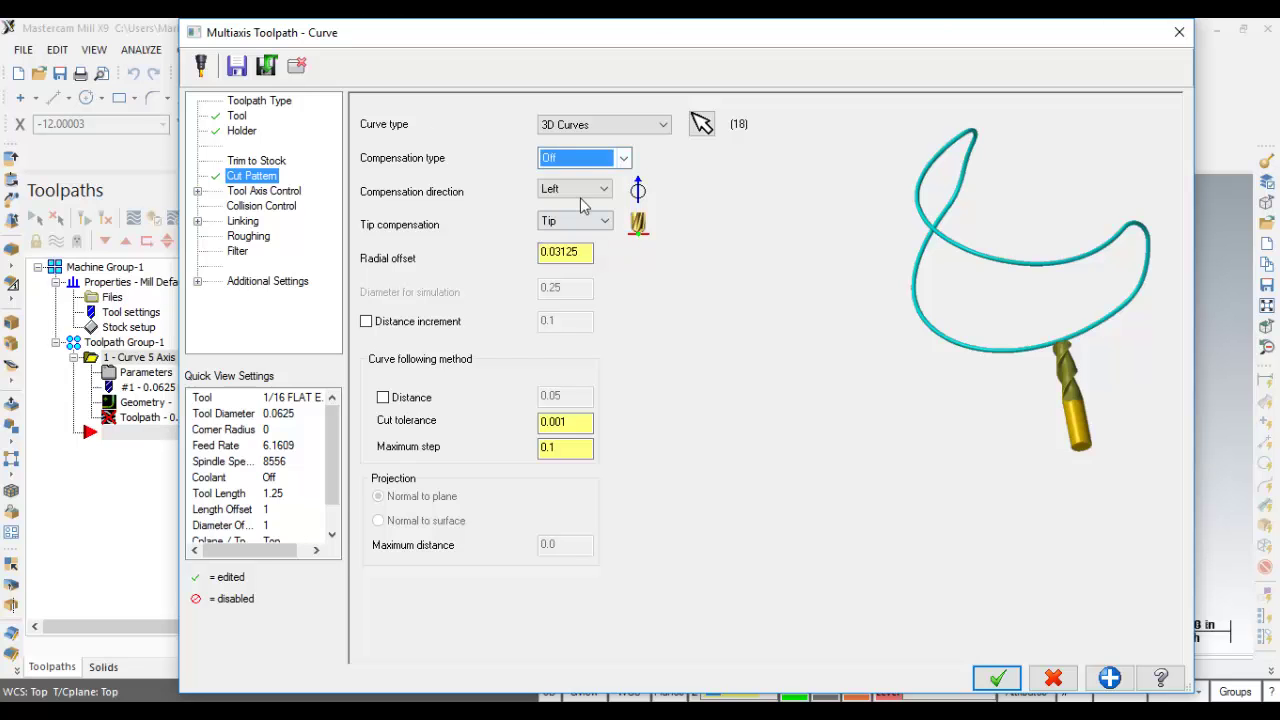
{"action": "left_click", "coordinate": [624, 160]}
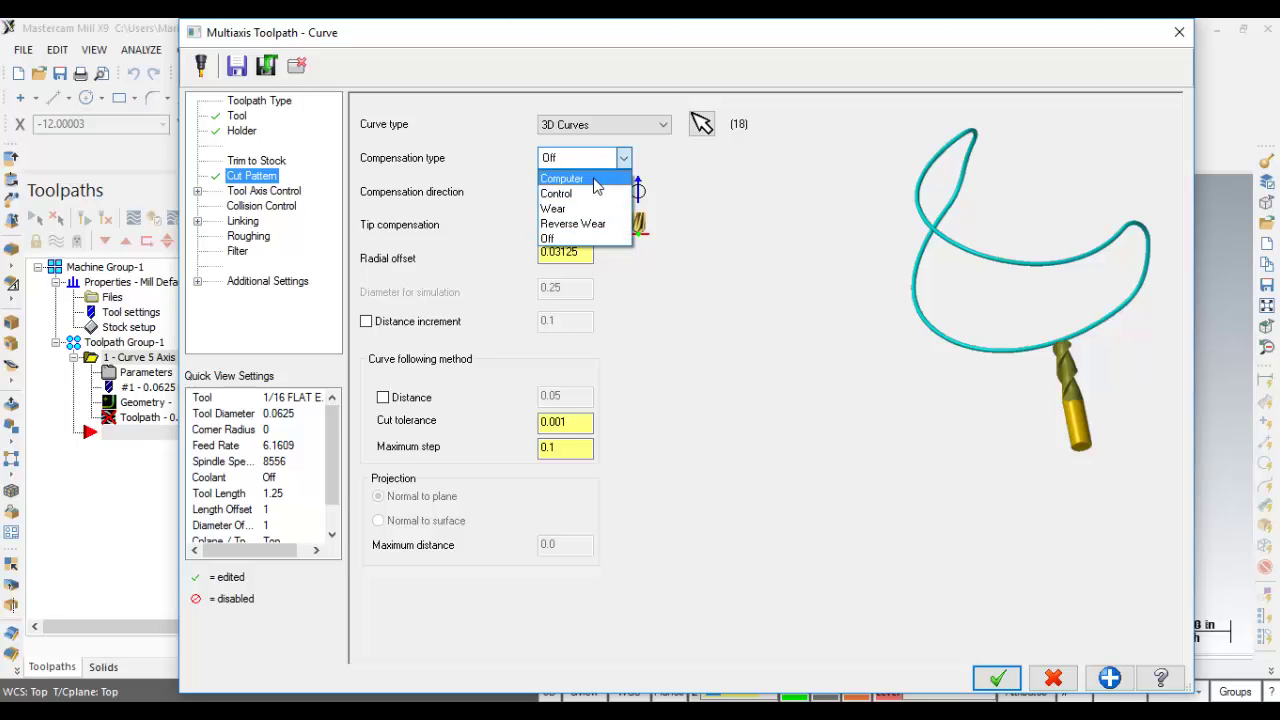
{"action": "left_click", "coordinate": [590, 179]}
{"action": "left_click", "coordinate": [623, 158]}
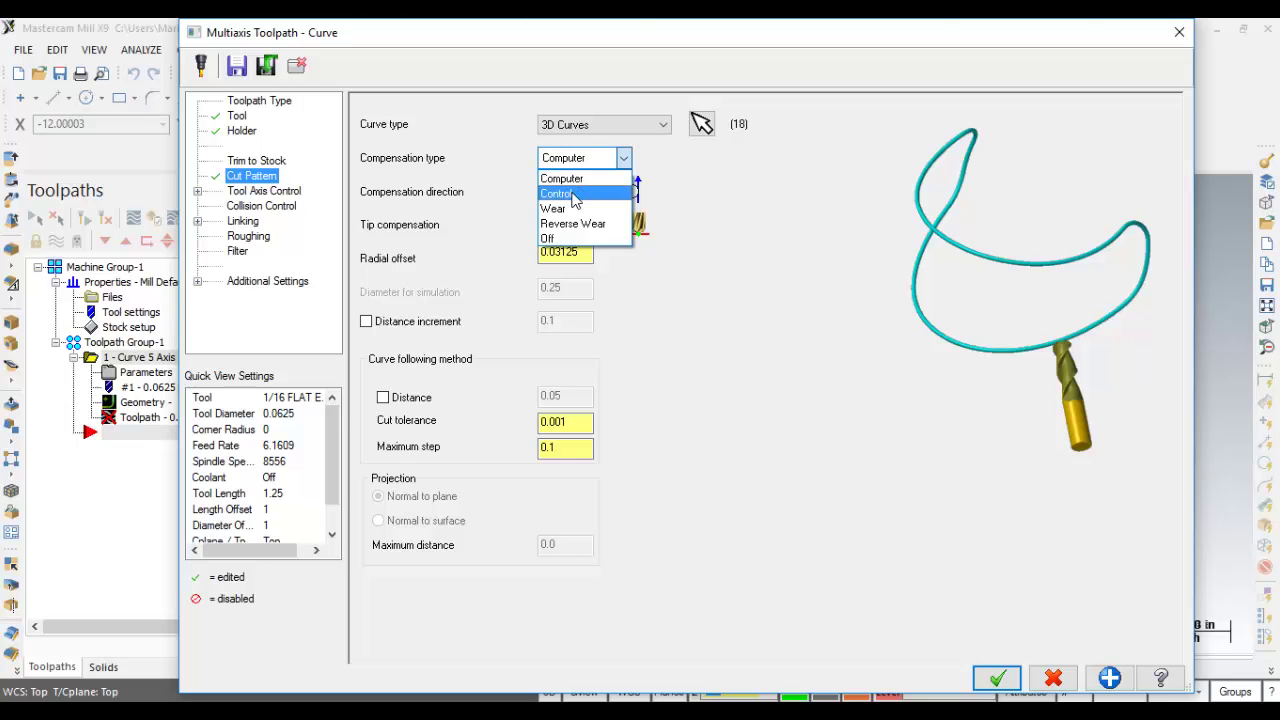
{"action": "left_click", "coordinate": [576, 194]}
{"action": "left_click", "coordinate": [624, 160]}
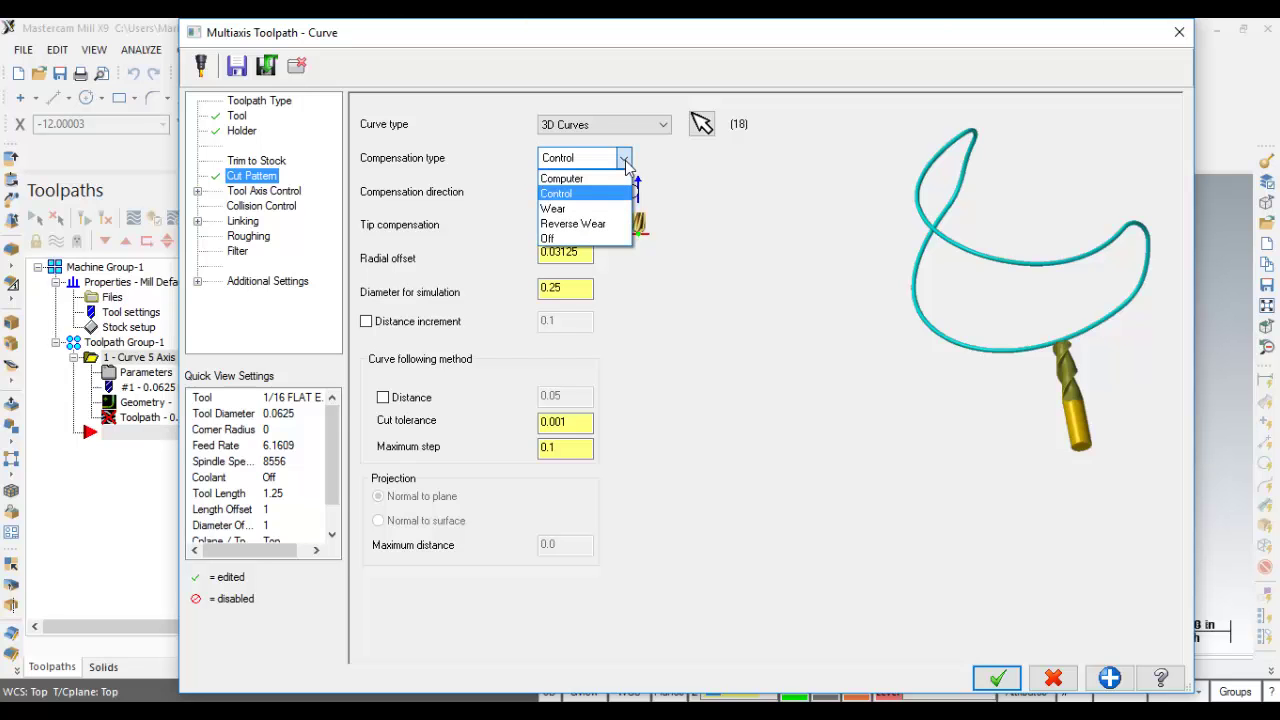
{"action": "left_click", "coordinate": [583, 240]}
{"action": "left_click", "coordinate": [586, 190]}
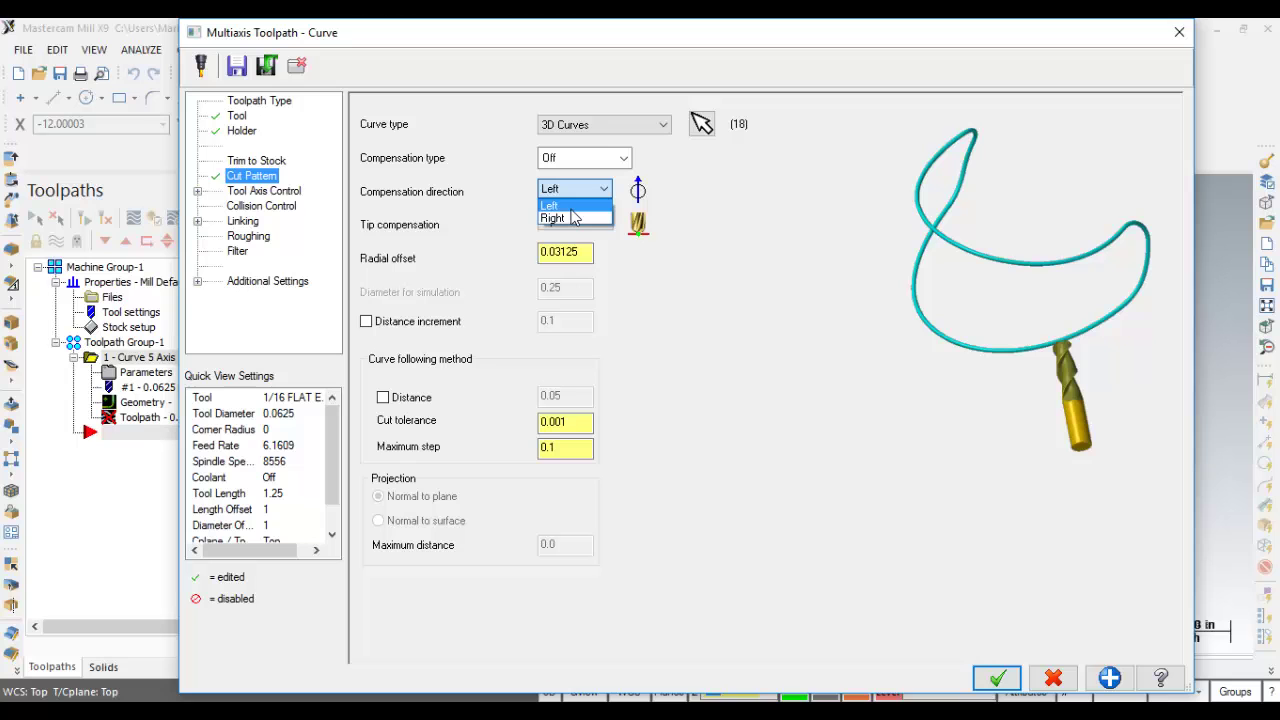
{"action": "left_click", "coordinate": [830, 237]}
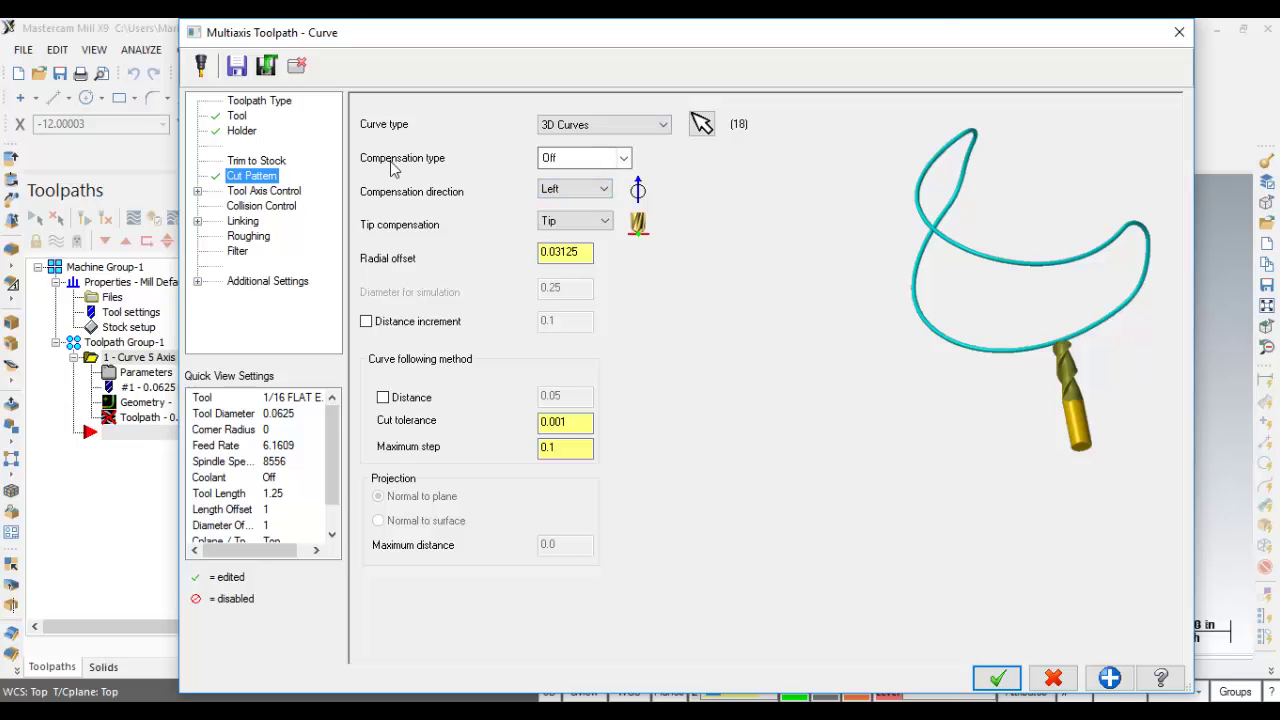
- Set the tool axis control to To point and pick the point beneath the open underside of the dome
{"action": "left_click", "coordinate": [247, 196]}
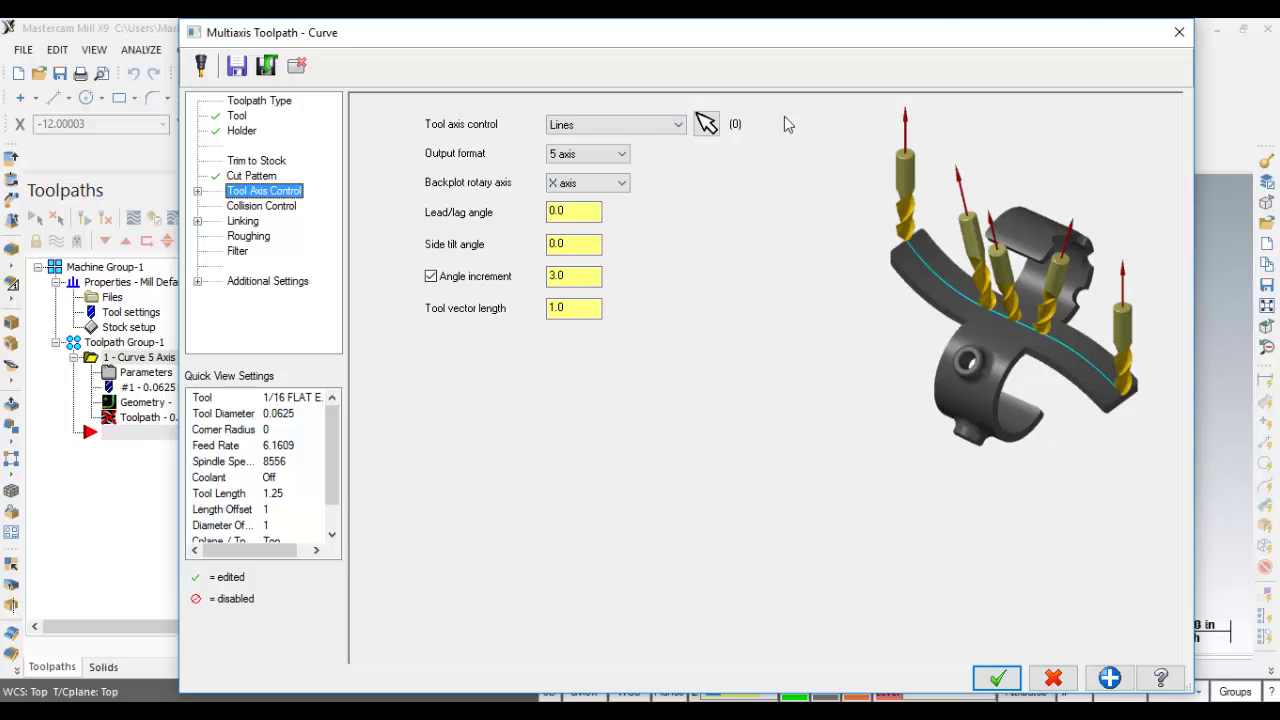
{"action": "left_click", "coordinate": [682, 124]}
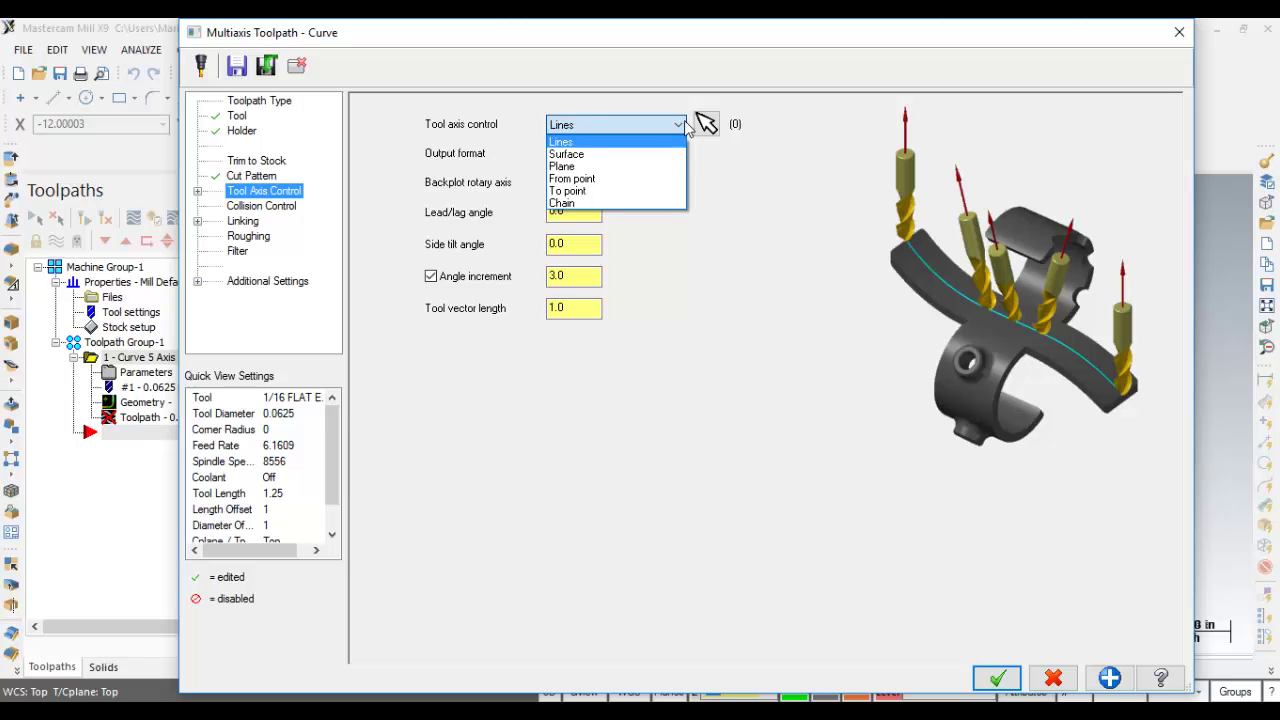
{"action": "left_click", "coordinate": [607, 192]}
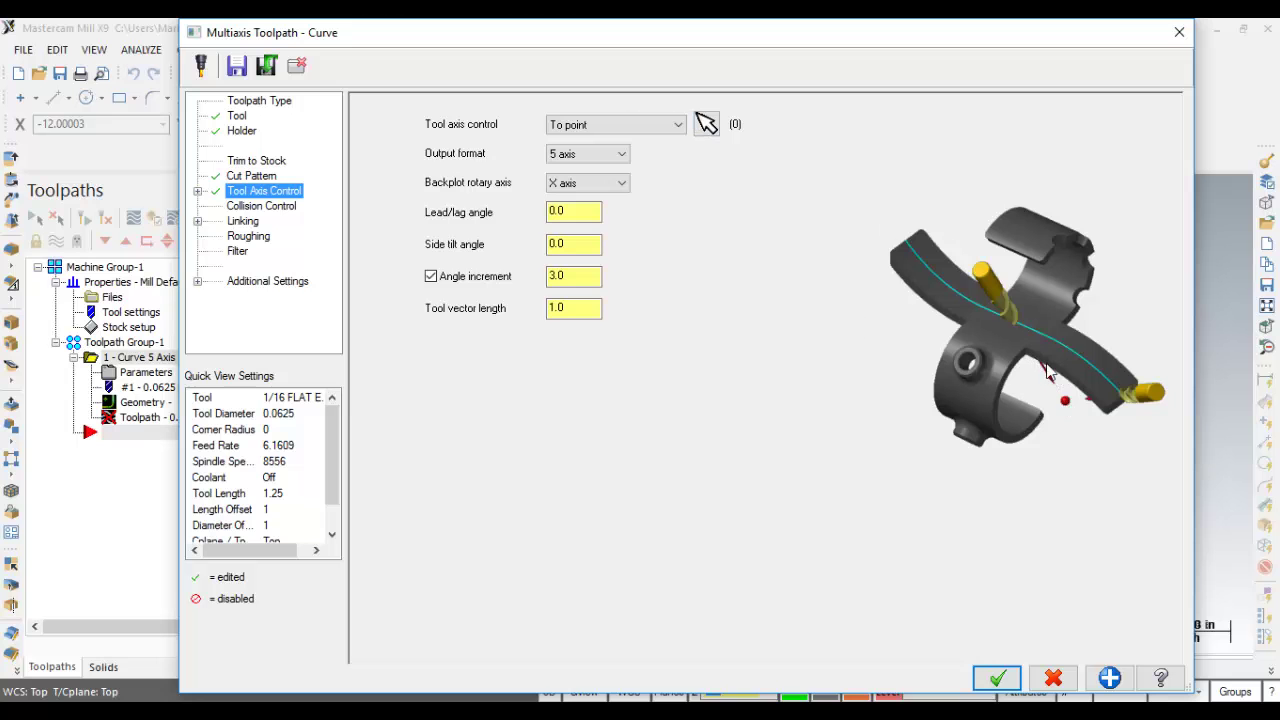
{"action": "left_click", "coordinate": [706, 124]}
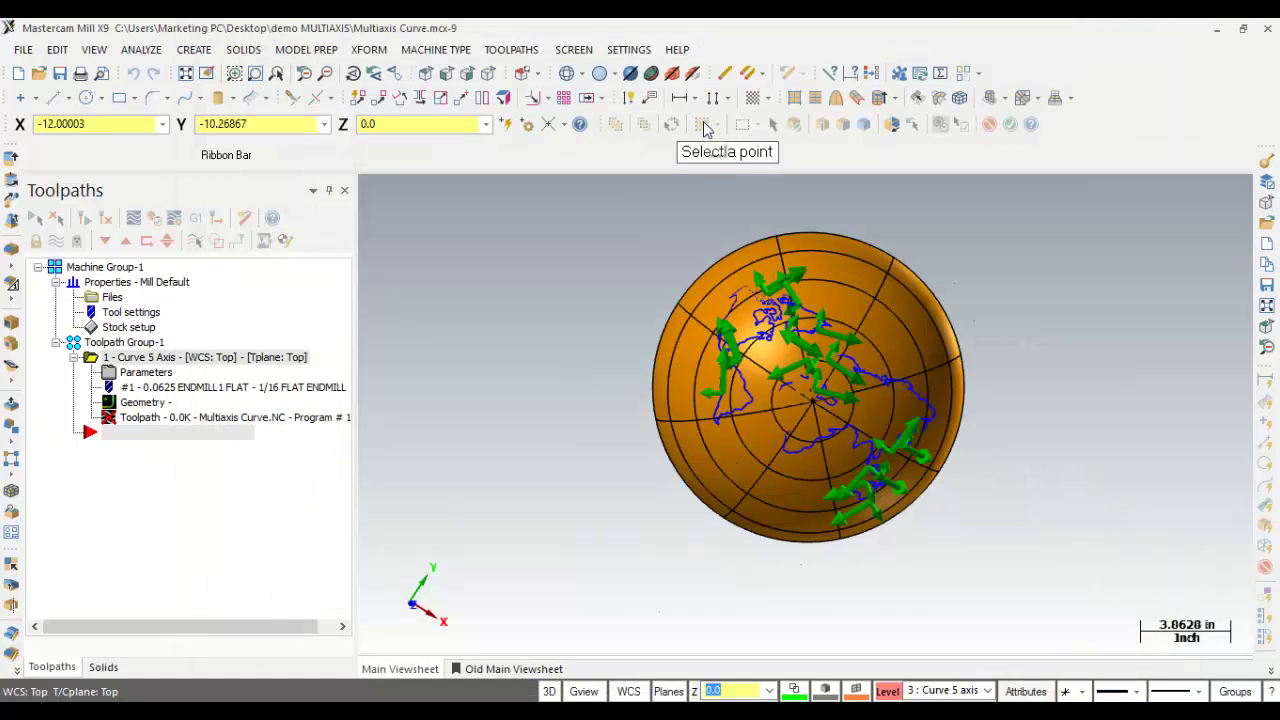
{"action": "left_click", "coordinate": [487, 76]}
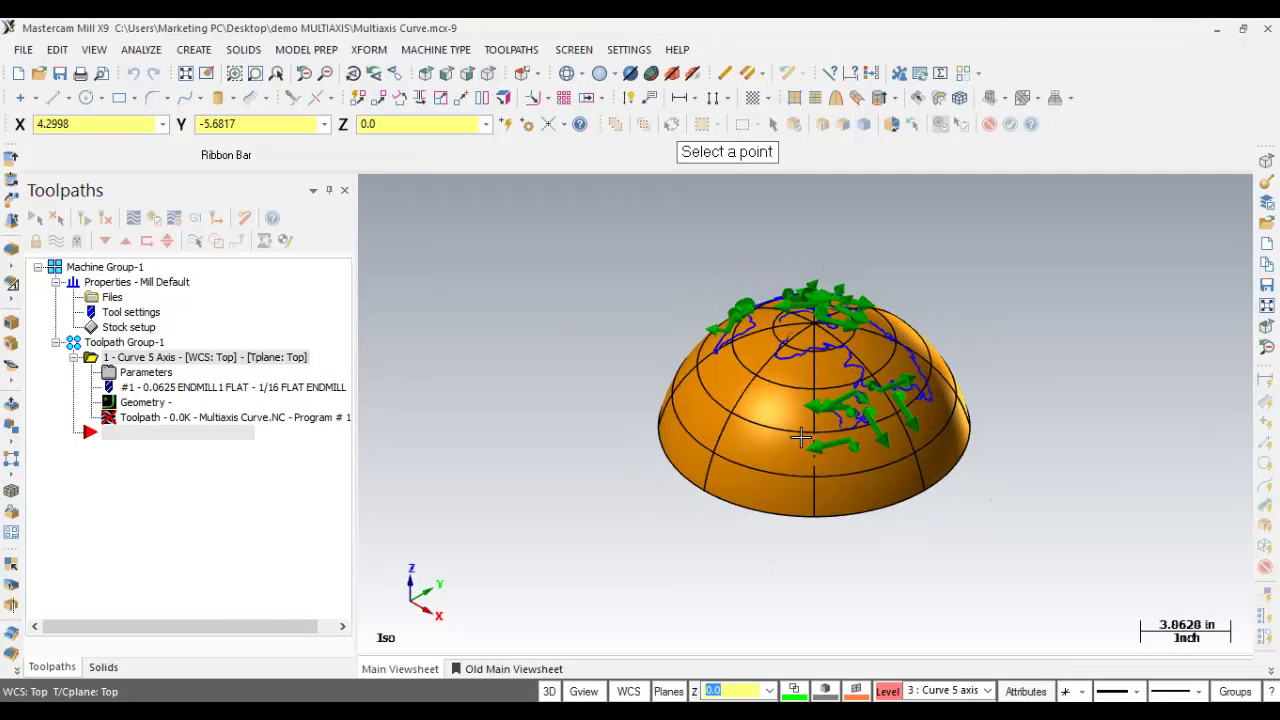
{"action": "middle_click_drag", "start_coordinate": [786, 560], "coordinate": [809, 497]}
{"action": "scroll", "coordinate": [809, 497], "scroll_direction": "up", "scroll_amount": 2}
{"action": "scroll", "coordinate": [809, 497], "scroll_direction": "up", "scroll_amount": 8}
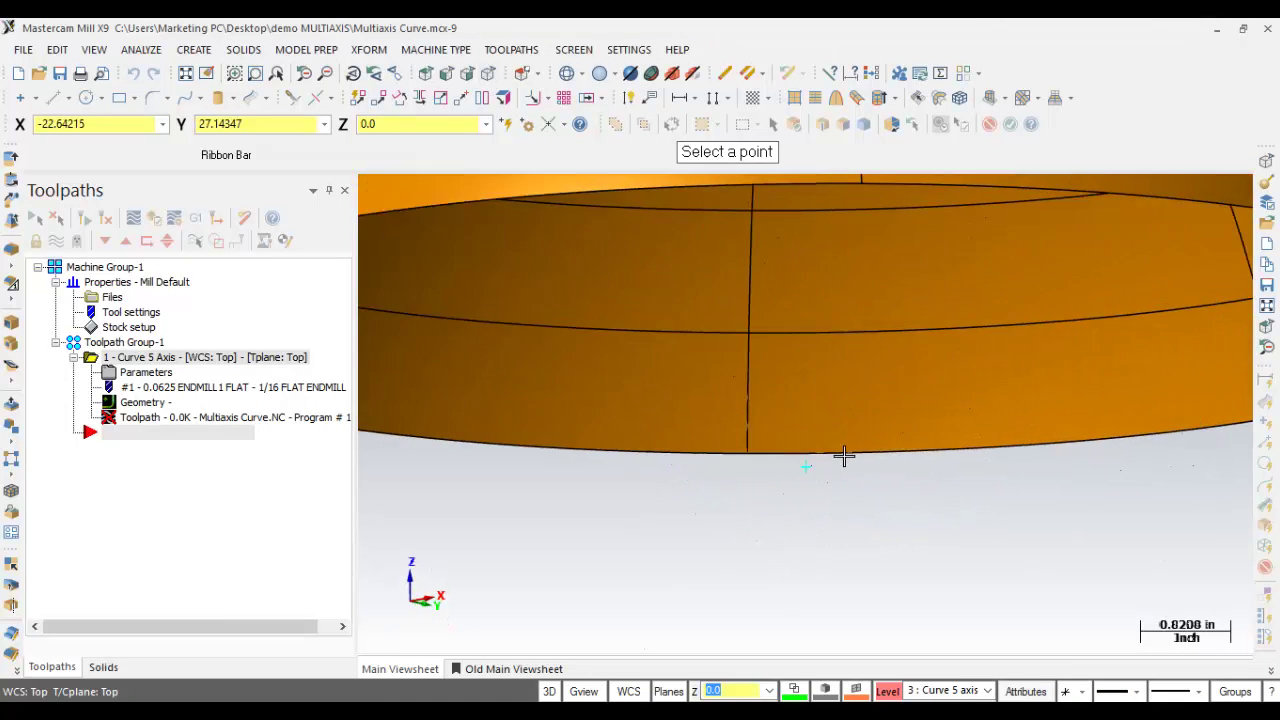
{"action": "left_click", "coordinate": [795, 497]}
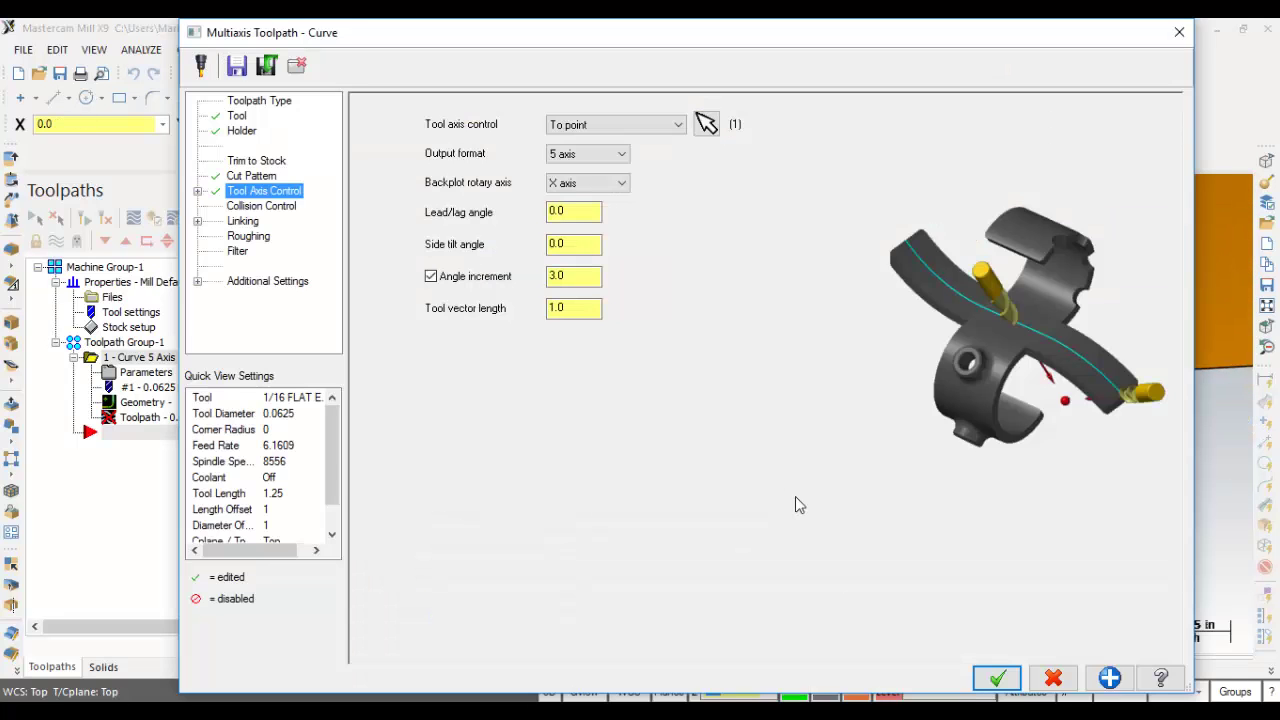
- Try the 3 axis and 4 axis output formats for the tool axis control, and return to 5 axis
{"action": "left_click", "coordinate": [605, 157]}
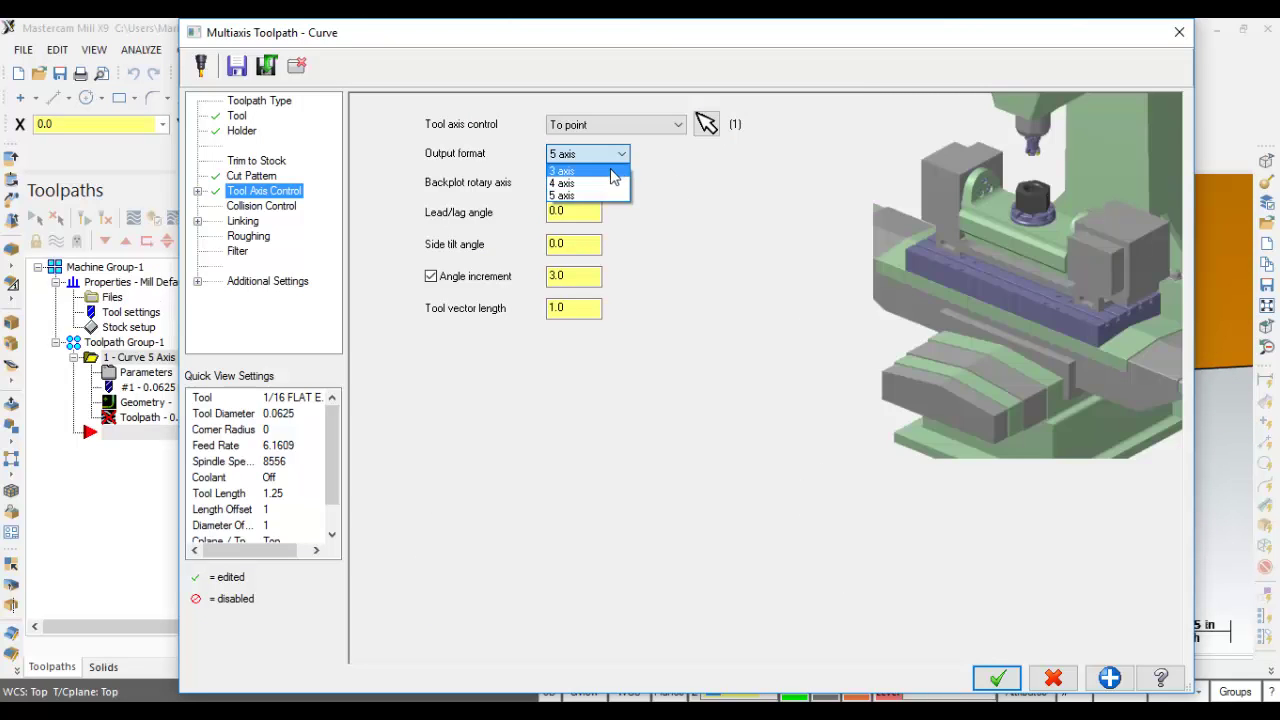
{"action": "left_click", "coordinate": [620, 168]}
{"action": "left_click", "coordinate": [621, 155]}
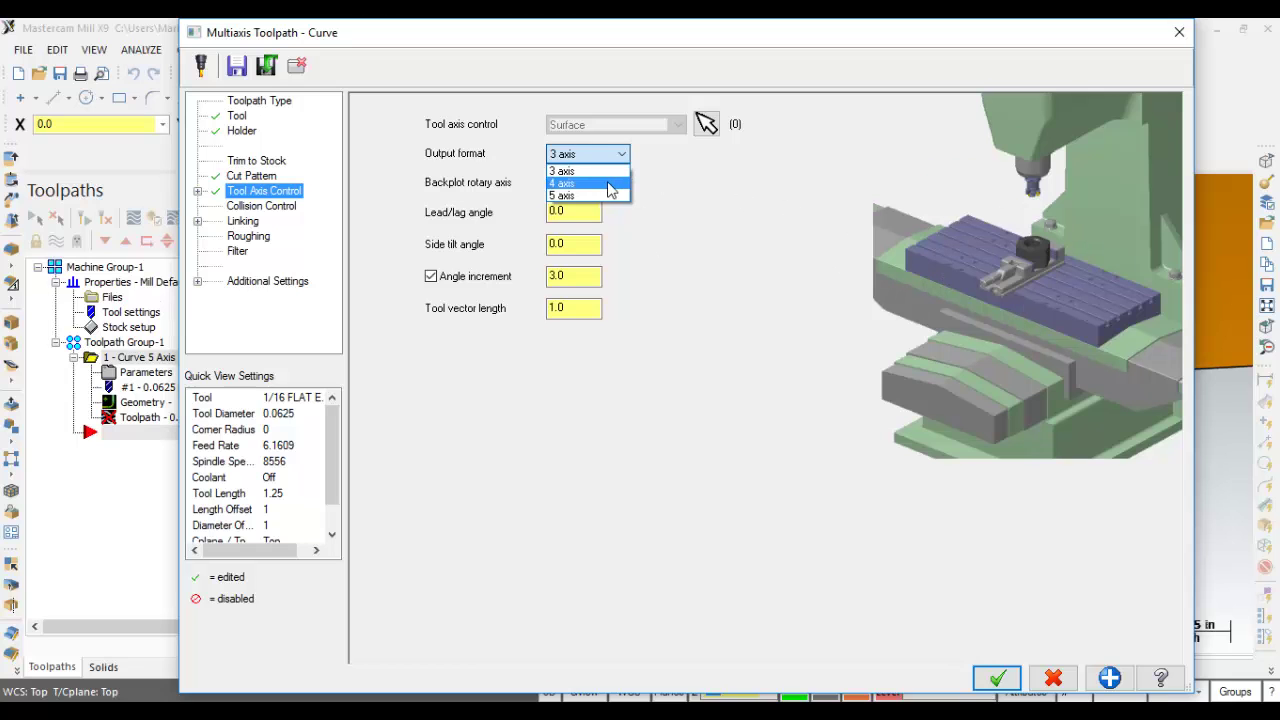
{"action": "left_click", "coordinate": [562, 183]}
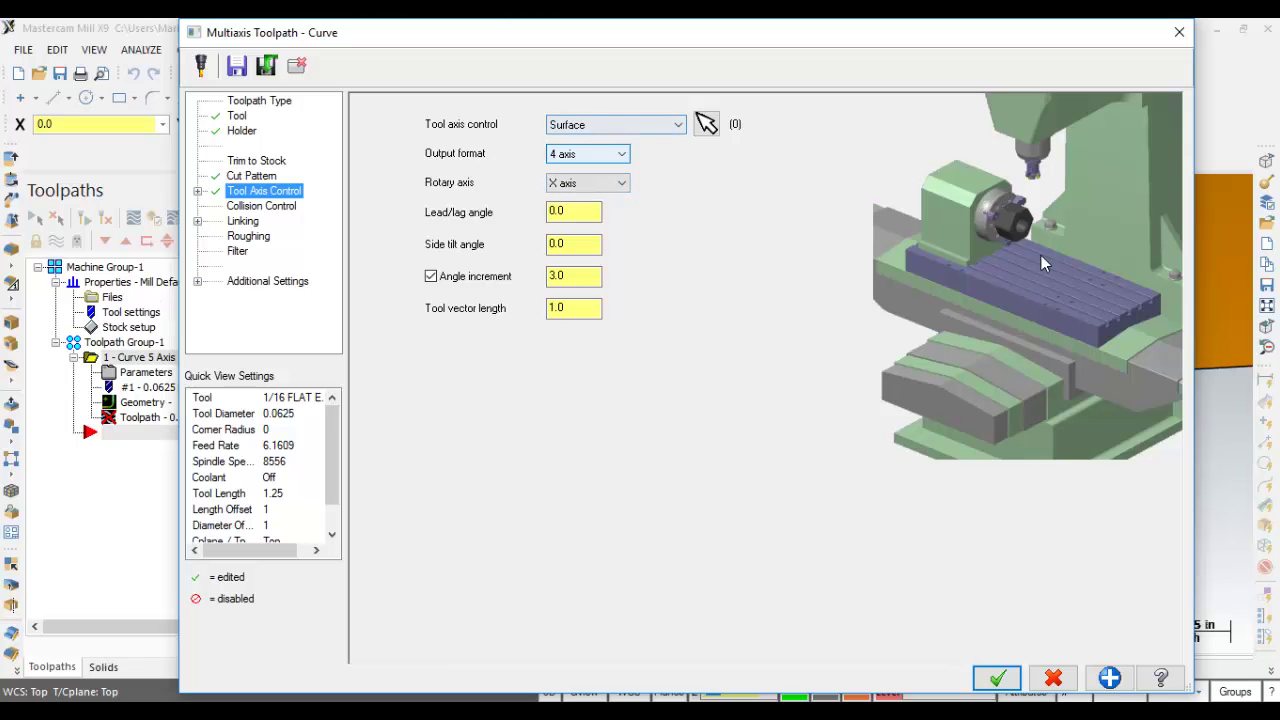
{"action": "left_click", "coordinate": [600, 153]}
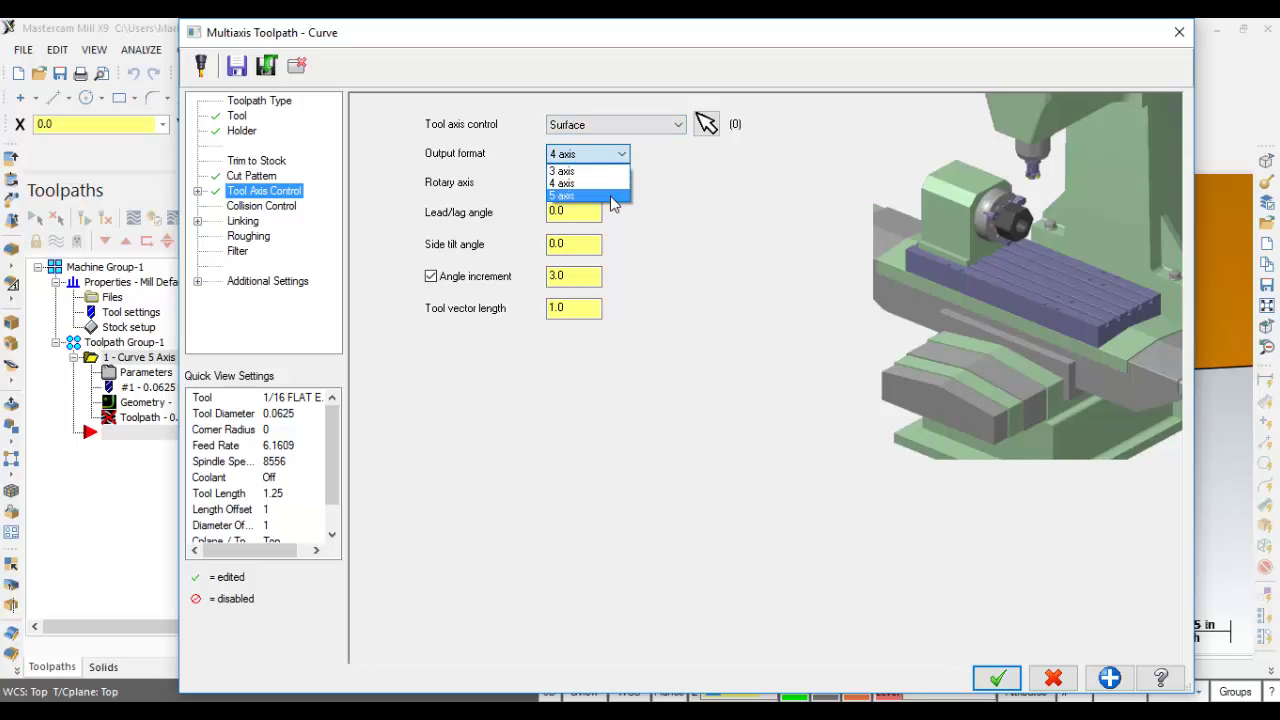
{"action": "left_click", "coordinate": [562, 199]}
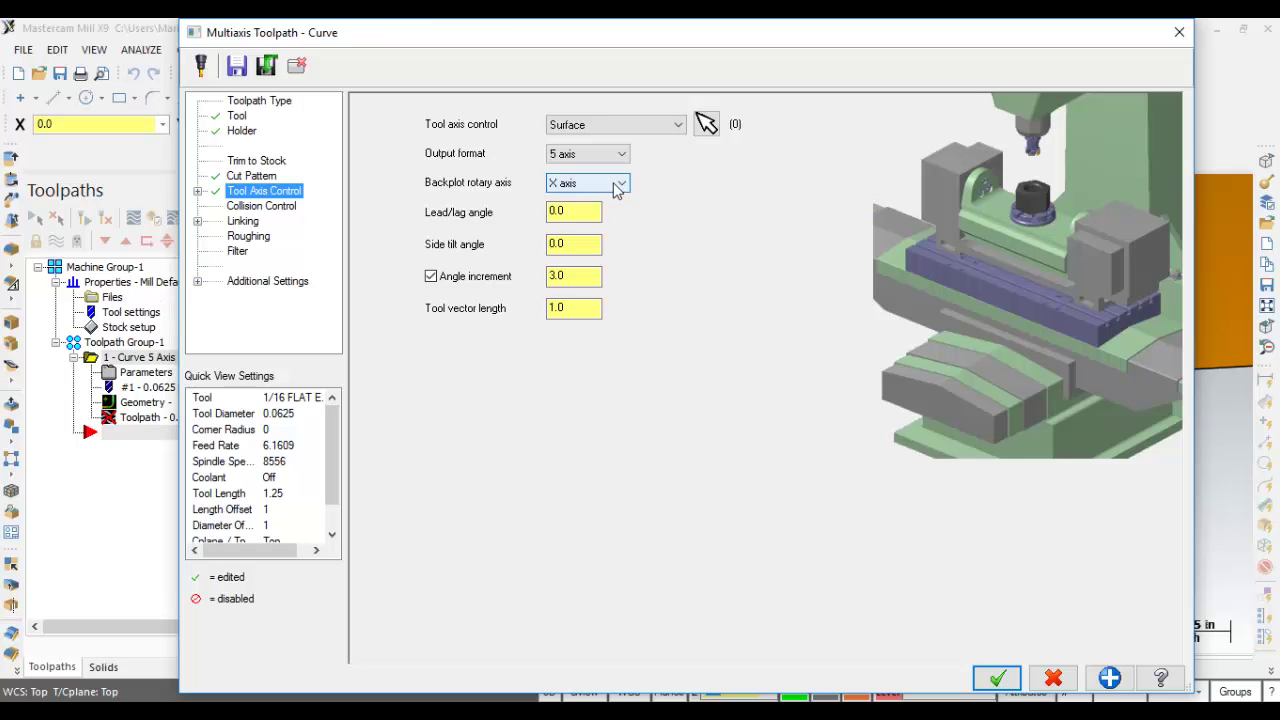
- Preview the Y axis and Z axis options for the backplot rotary axis, and return to X axis
{"action": "left_click", "coordinate": [617, 190]}
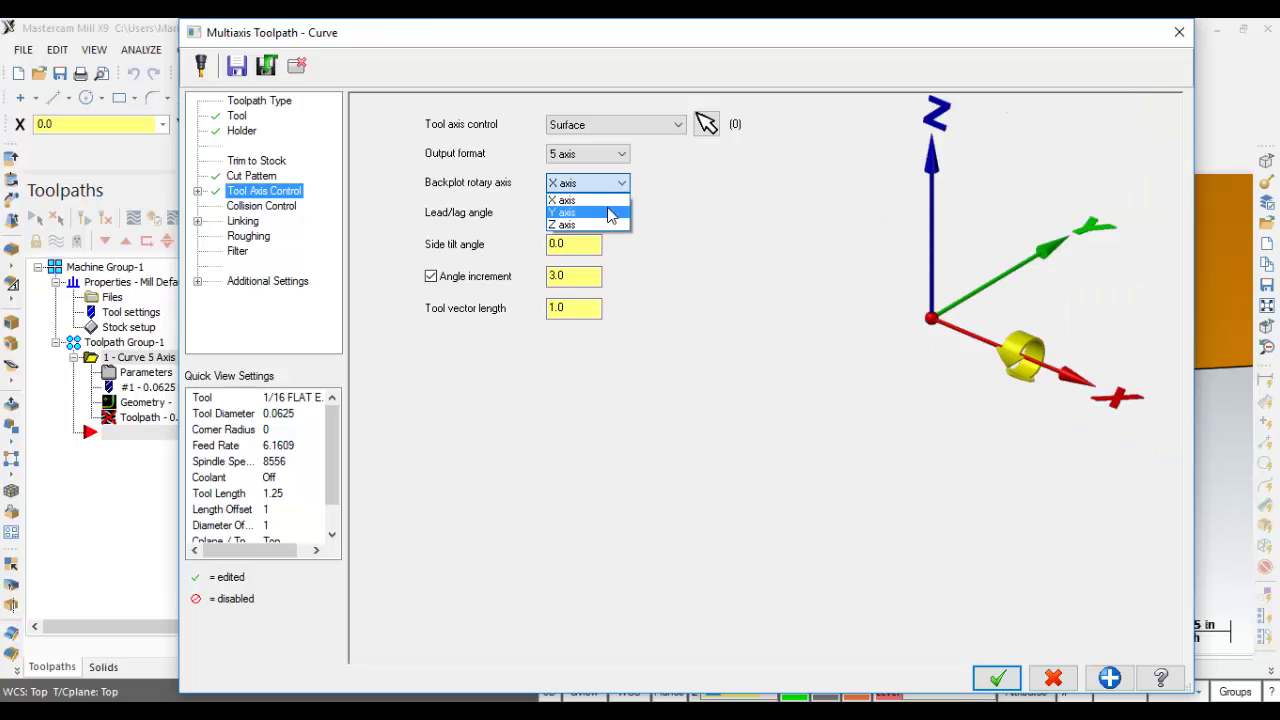
{"action": "left_click", "coordinate": [610, 212]}
{"action": "left_click", "coordinate": [610, 188]}
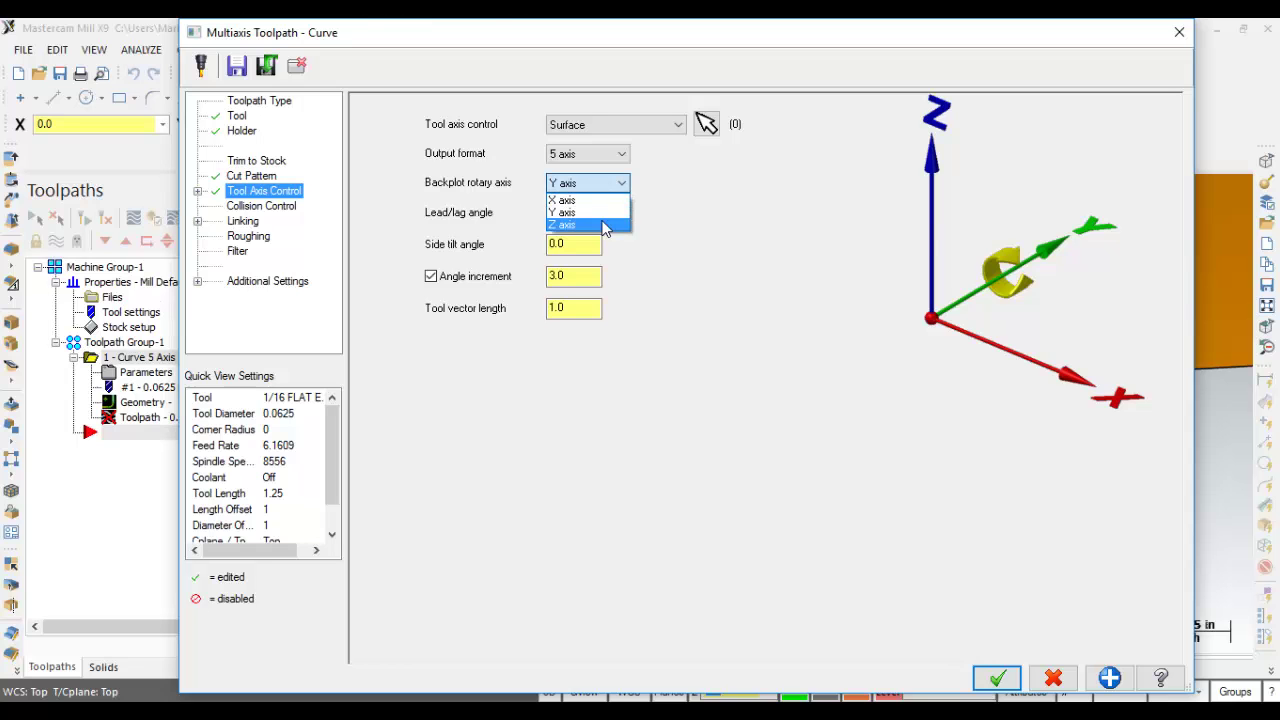
{"action": "left_click", "coordinate": [605, 225]}
{"action": "left_click", "coordinate": [611, 185]}
{"action": "left_click", "coordinate": [610, 200]}
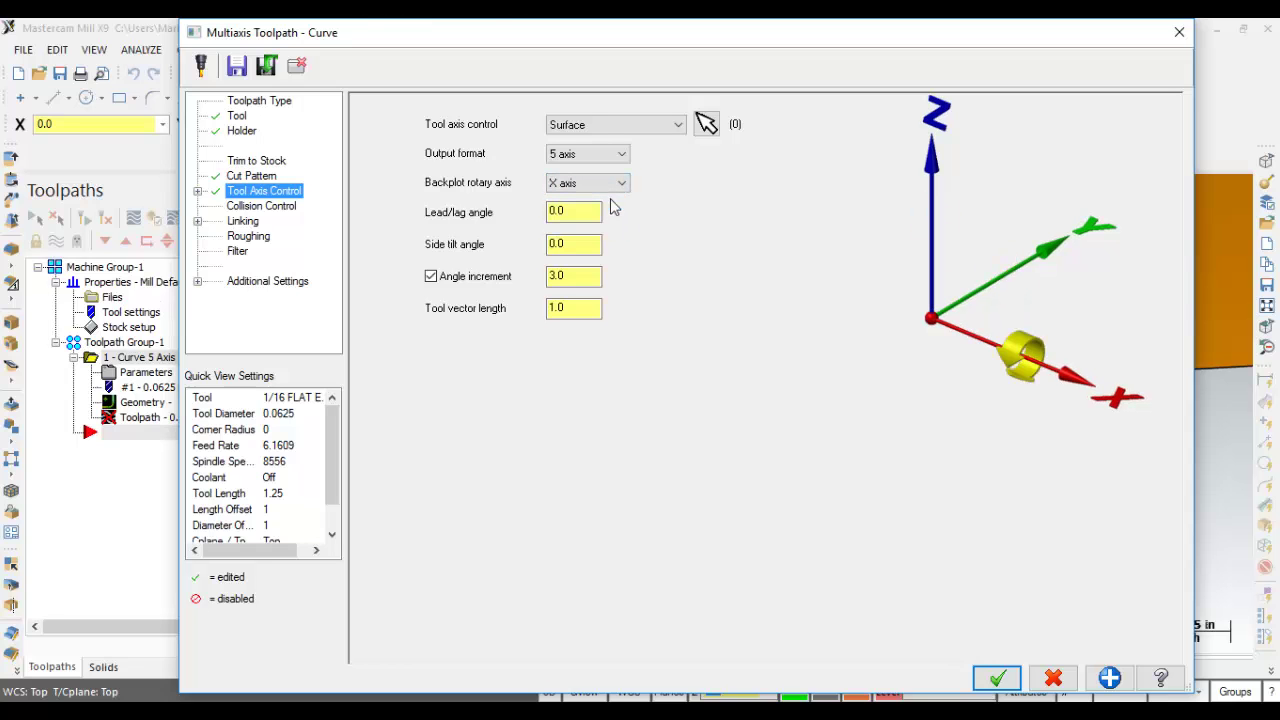
- Review the lead/lag angle, side tilt angle, angle increment and tool vector length settings, plus the tool axis limits
{"action": "left_click", "coordinate": [580, 210]}
{"action": "double_click", "coordinate": [578, 210]}
{"action": "left_click", "coordinate": [585, 244]}
{"action": "double_click", "coordinate": [585, 244]}
{"action": "left_click", "coordinate": [588, 276]}
{"action": "double_click", "coordinate": [588, 276]}
{"action": "left_click", "coordinate": [589, 308]}
{"action": "double_click", "coordinate": [589, 308]}
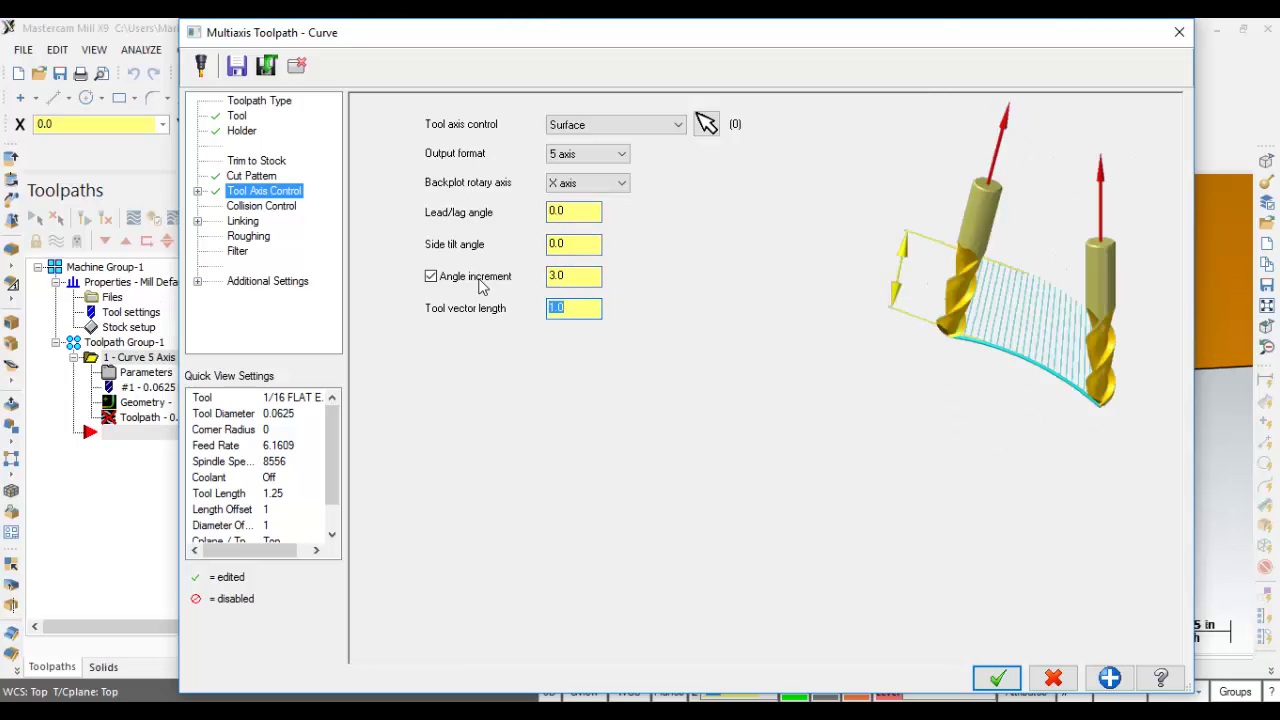
{"action": "left_click", "coordinate": [198, 191]}
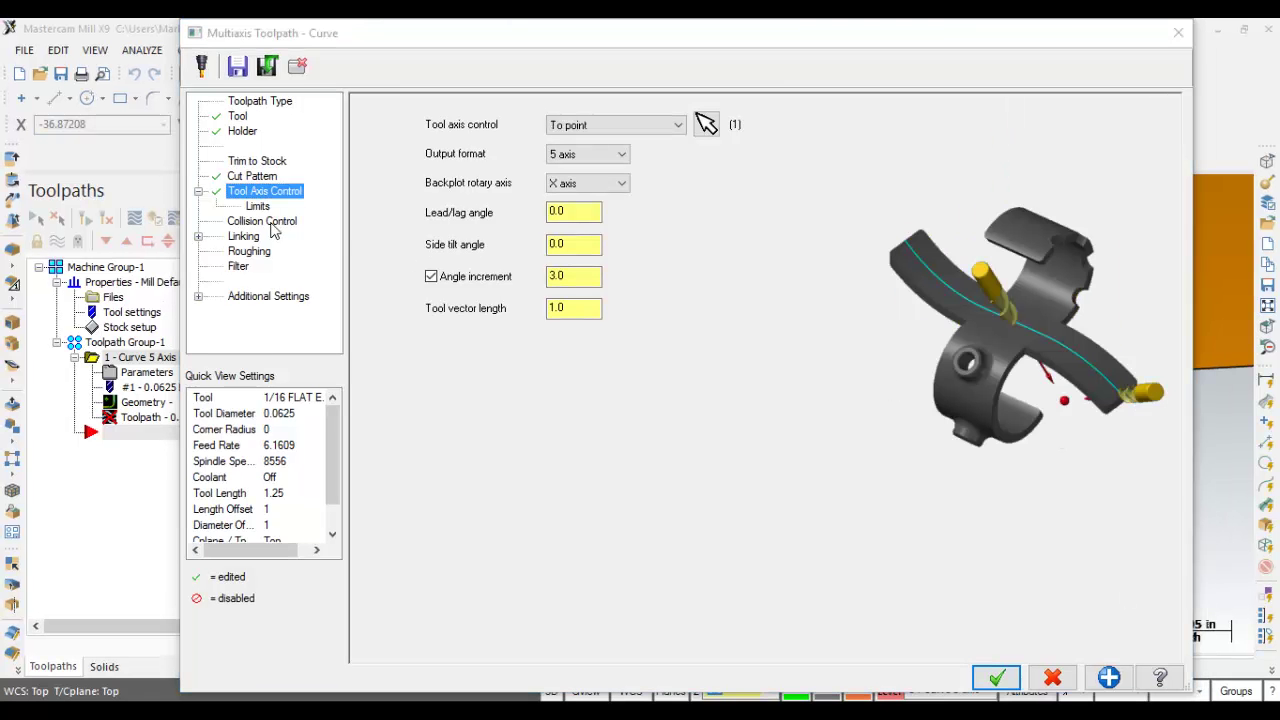
{"action": "left_click", "coordinate": [257, 206]}
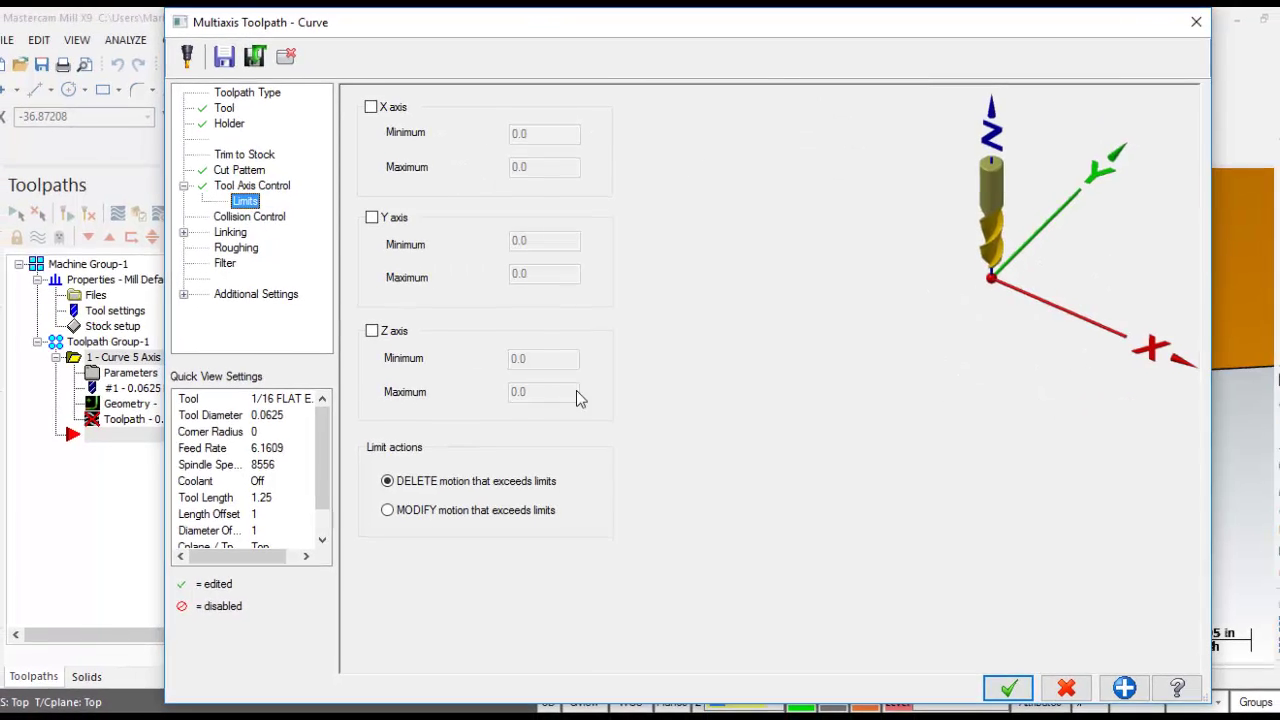
- Set the collision control vector depth to -0.375 with tip control on the selected curve
{"action": "left_click", "coordinate": [236, 214]}
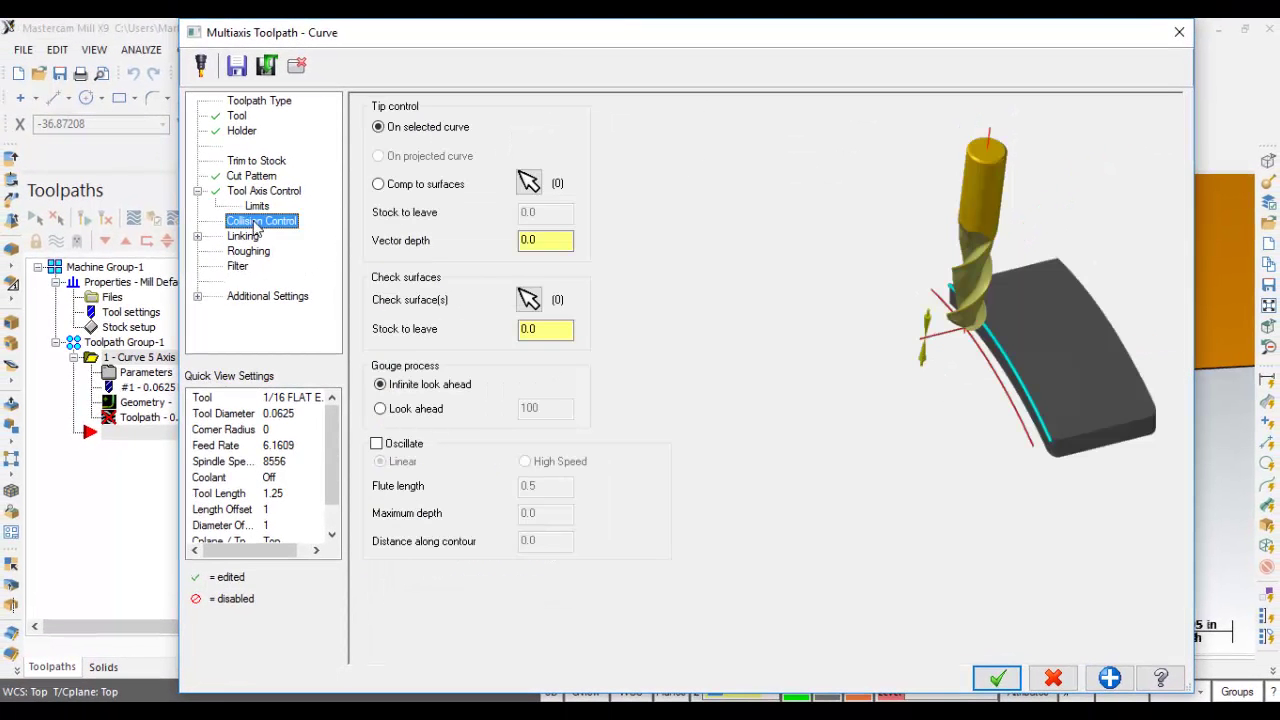
{"action": "left_click", "coordinate": [553, 240]}
{"action": "double_click", "coordinate": [553, 240]}
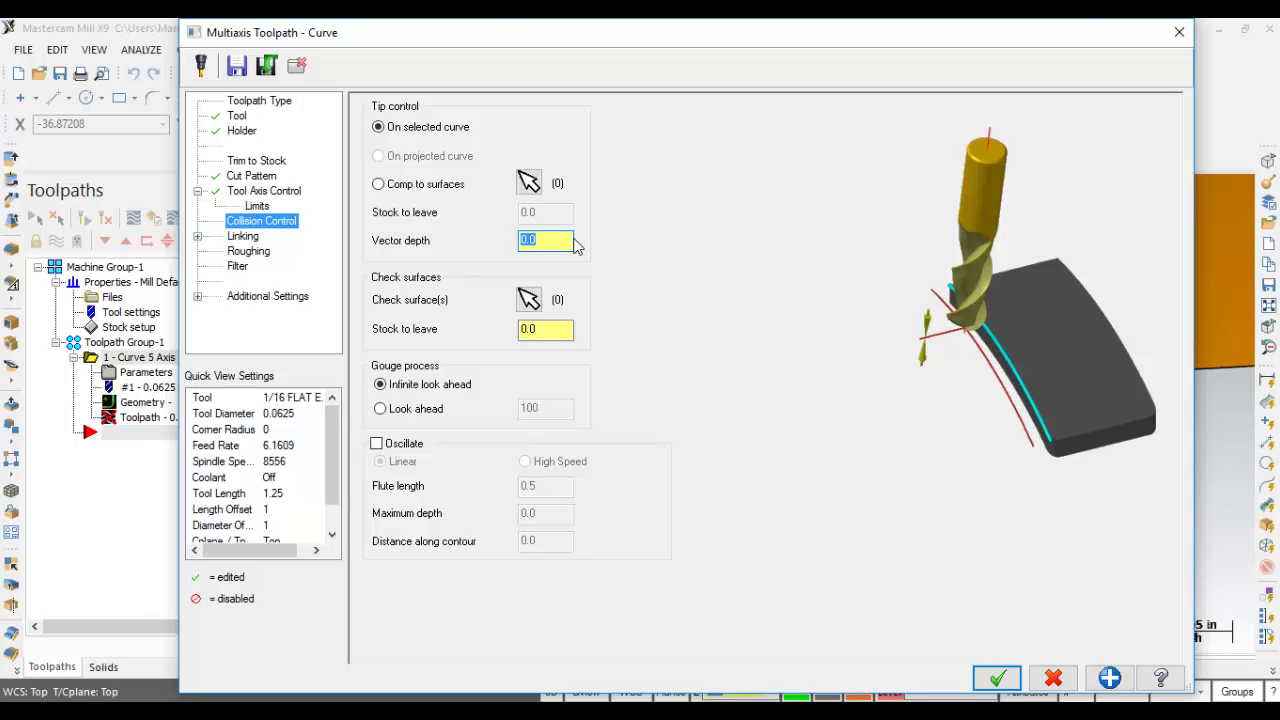
{"action": "type", "text": "-.375"}
{"action": "key", "text": "Return"}
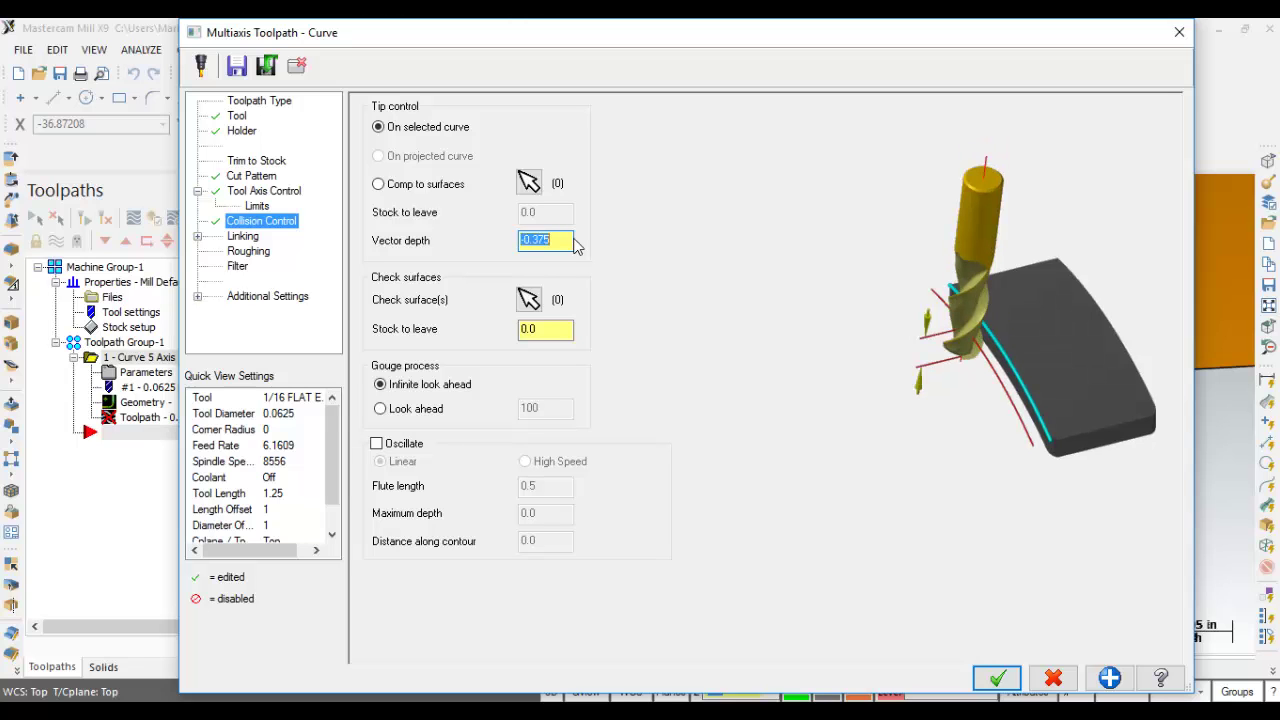
- Review the linking clearance, retract and feed plane settings and the available linking subpages
{"action": "left_click", "coordinate": [241, 237]}
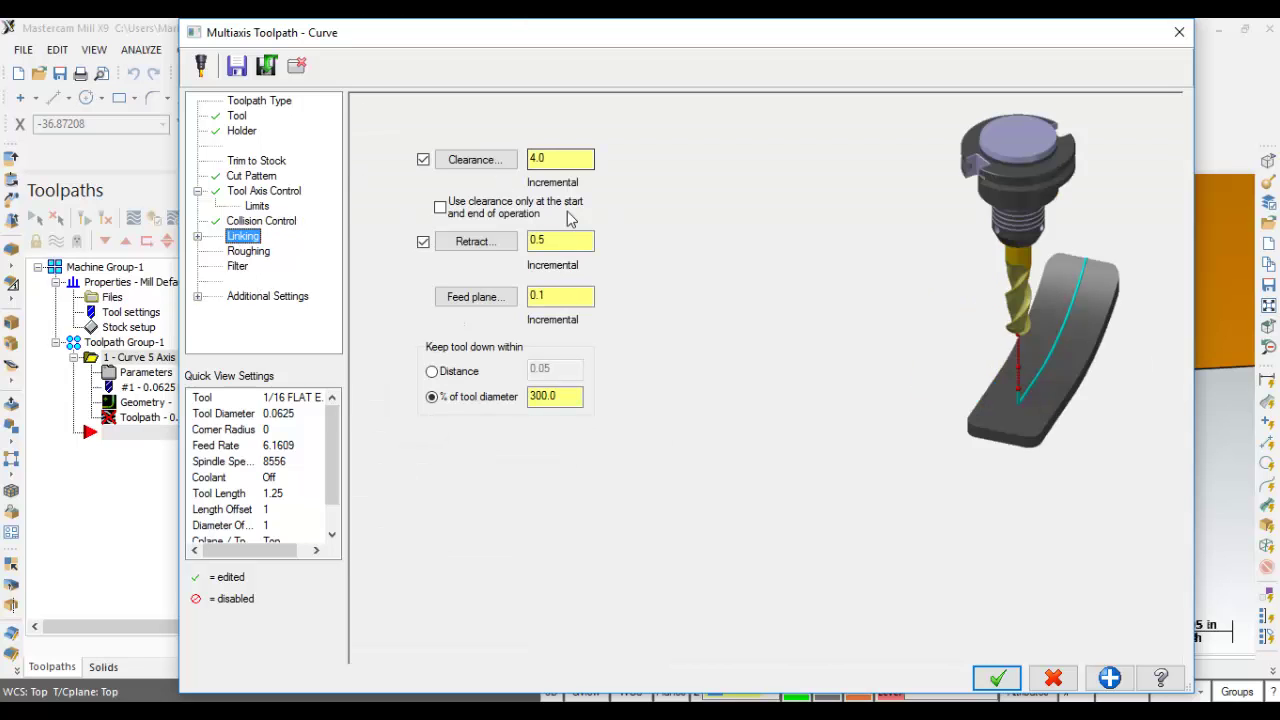
{"action": "left_click", "coordinate": [572, 157]}
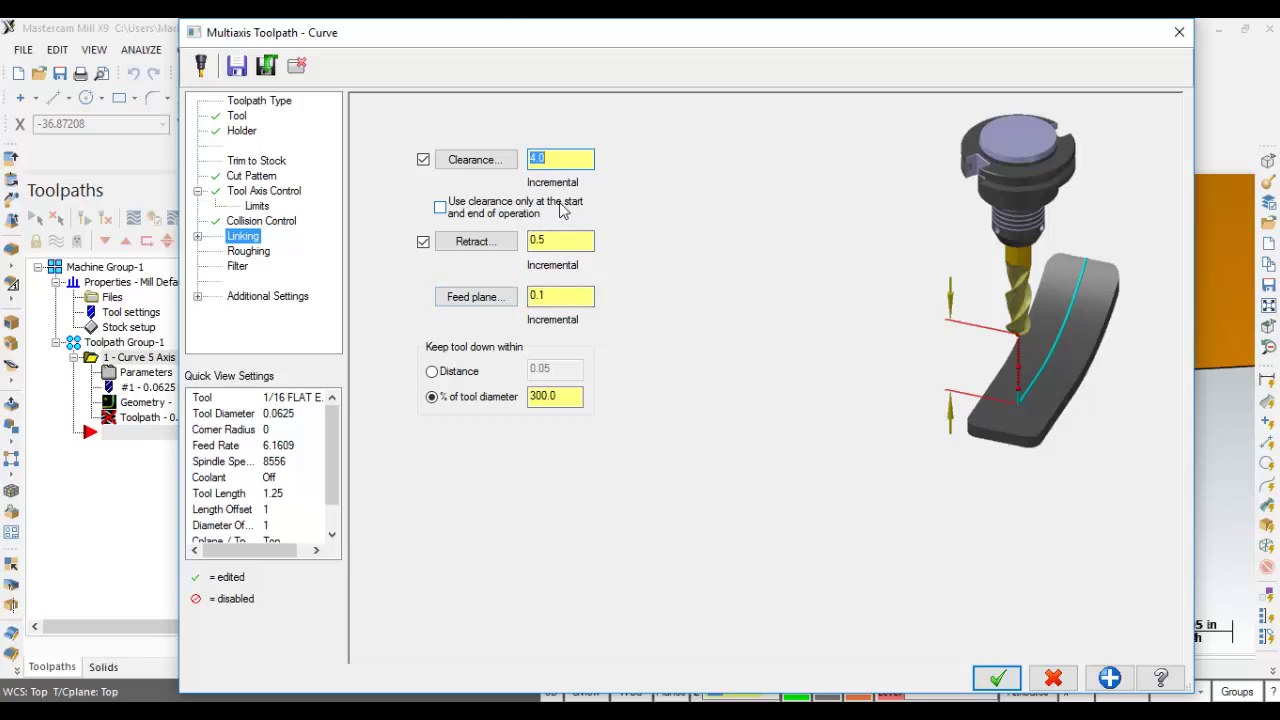
{"action": "left_click", "coordinate": [198, 236]}
- Enable depth cuts in the roughing settings and examine the rough and finish cut counts and steps
{"action": "left_click", "coordinate": [247, 297]}
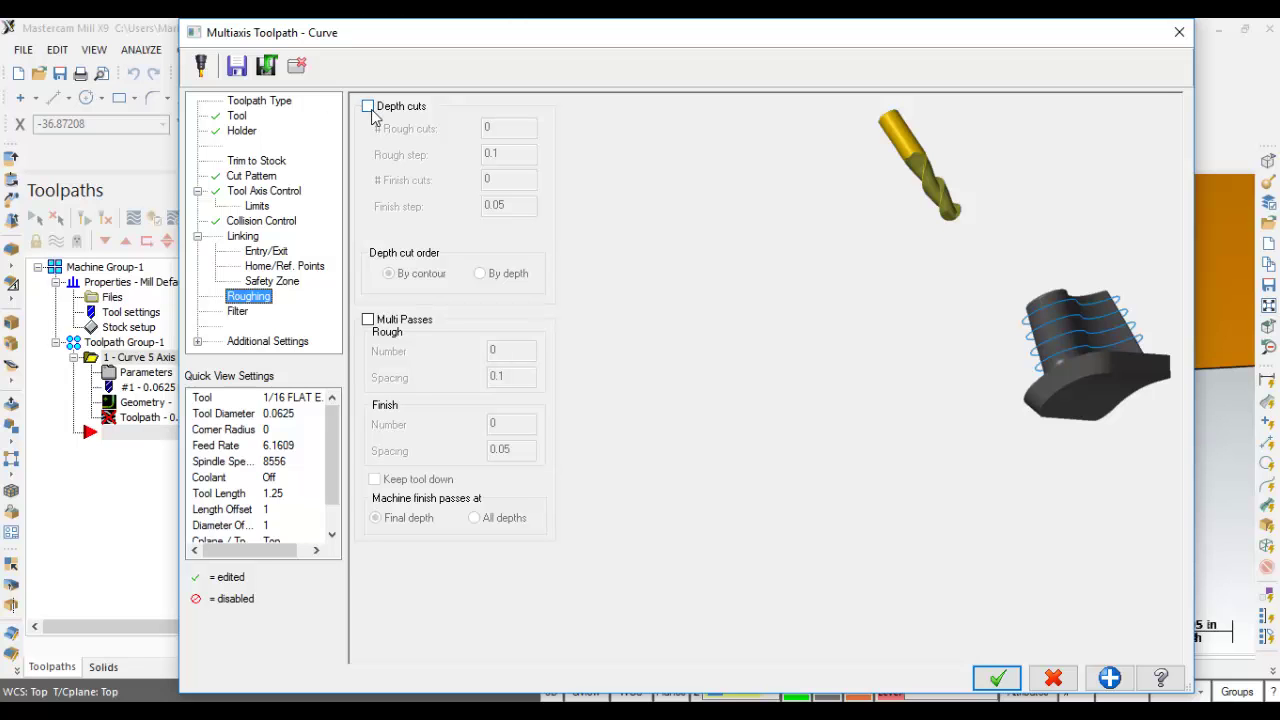
{"action": "left_click", "coordinate": [369, 107]}
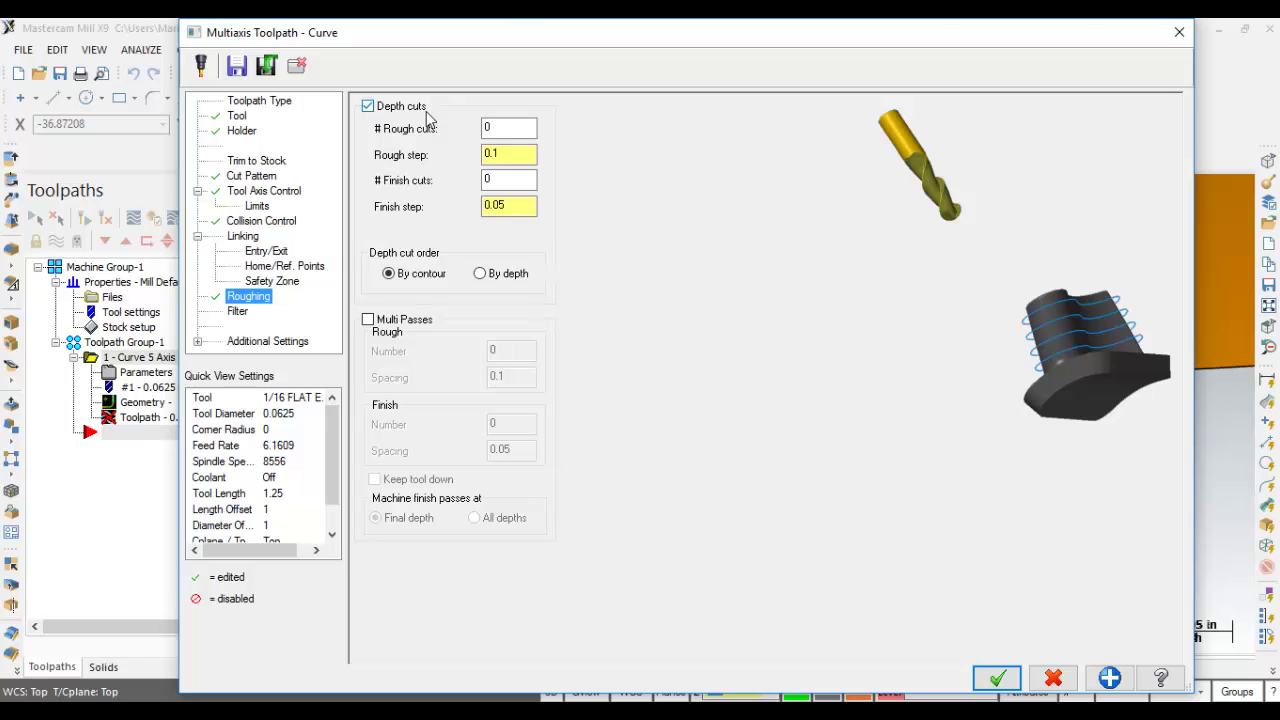
{"action": "left_click", "coordinate": [526, 128]}
{"action": "left_click", "coordinate": [528, 154]}
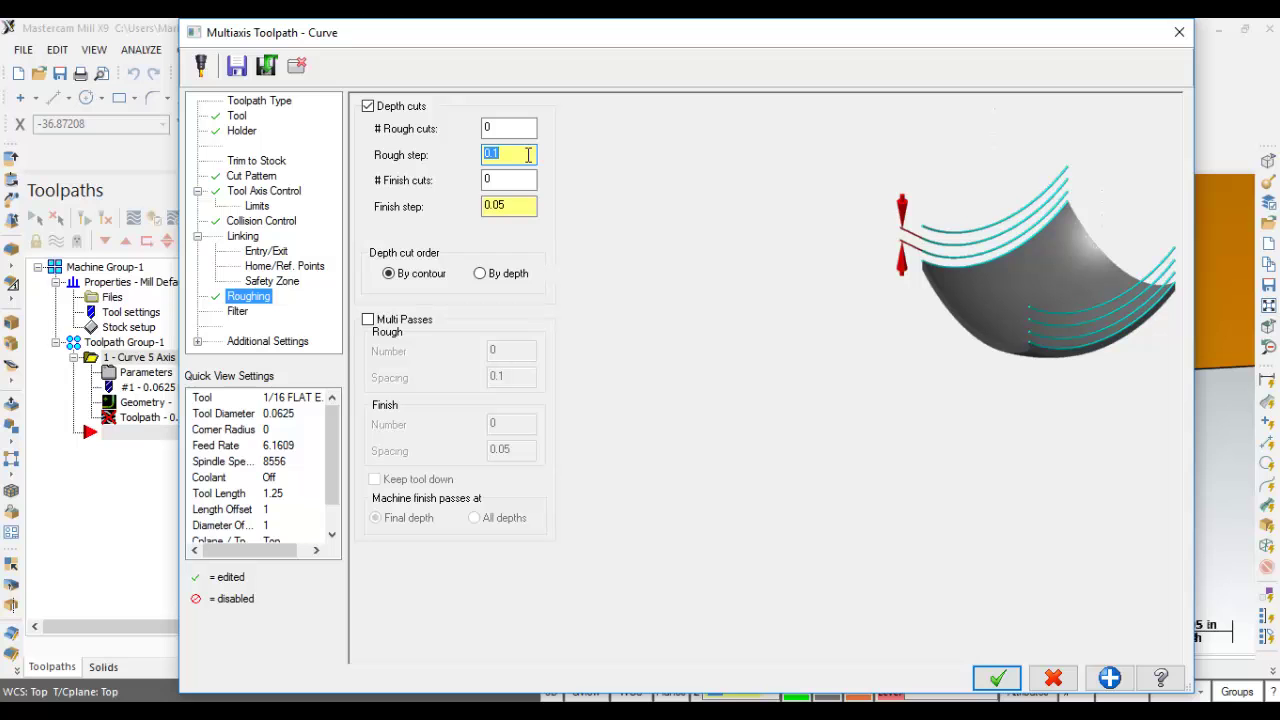
{"action": "left_click", "coordinate": [528, 181]}
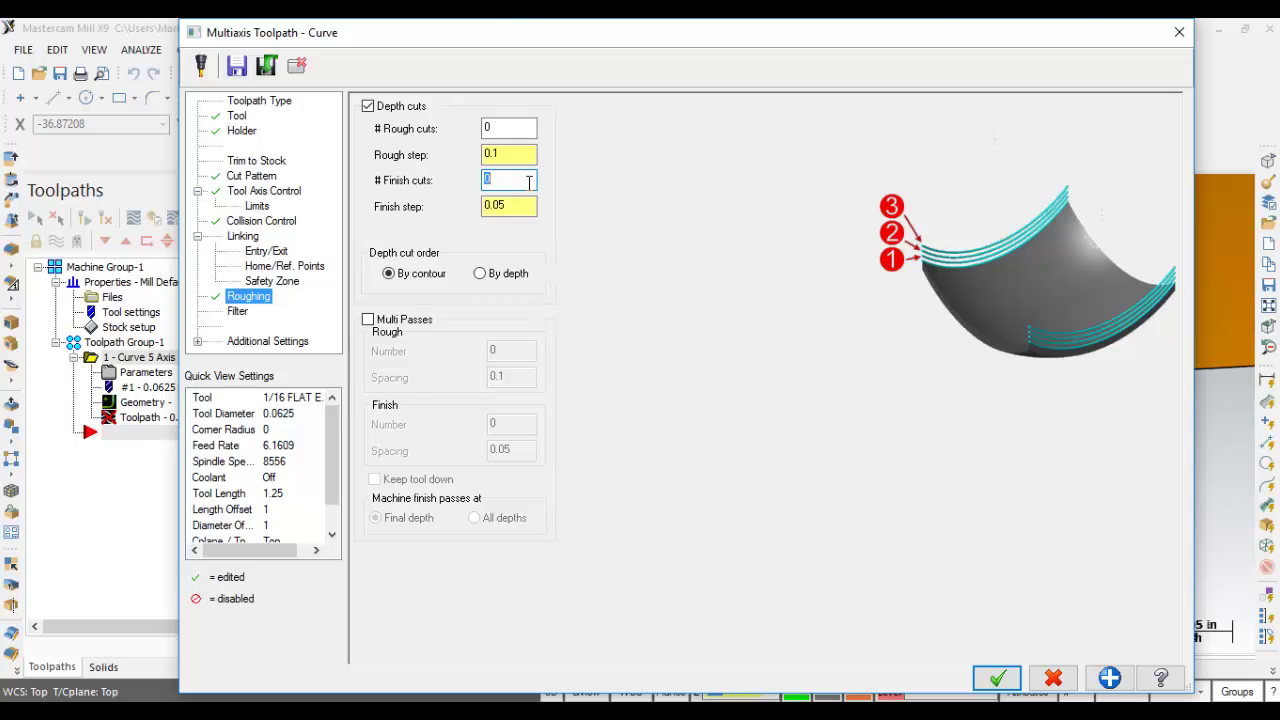
{"action": "left_click", "coordinate": [533, 205]}
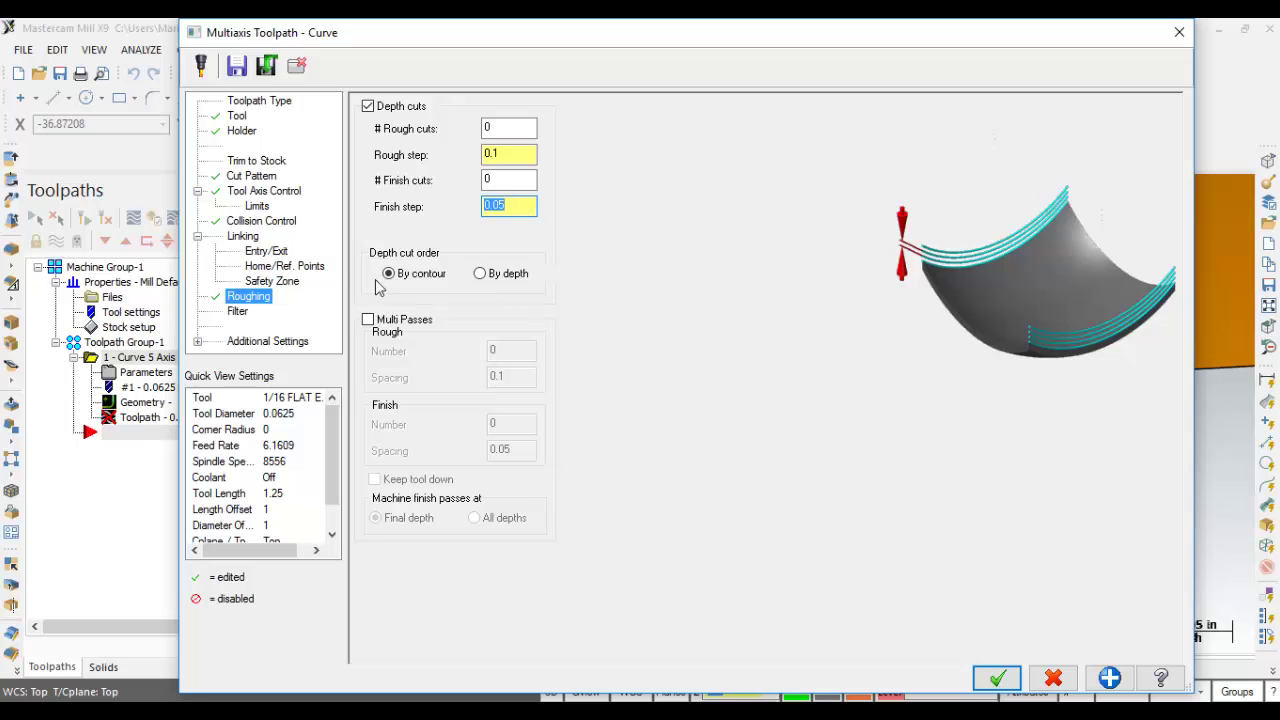
- Try multi passes with Keep tool down, examine the pass settings, and turn off both multi passes and depth cuts
{"action": "left_click", "coordinate": [368, 320]}
{"action": "left_click", "coordinate": [510, 352]}
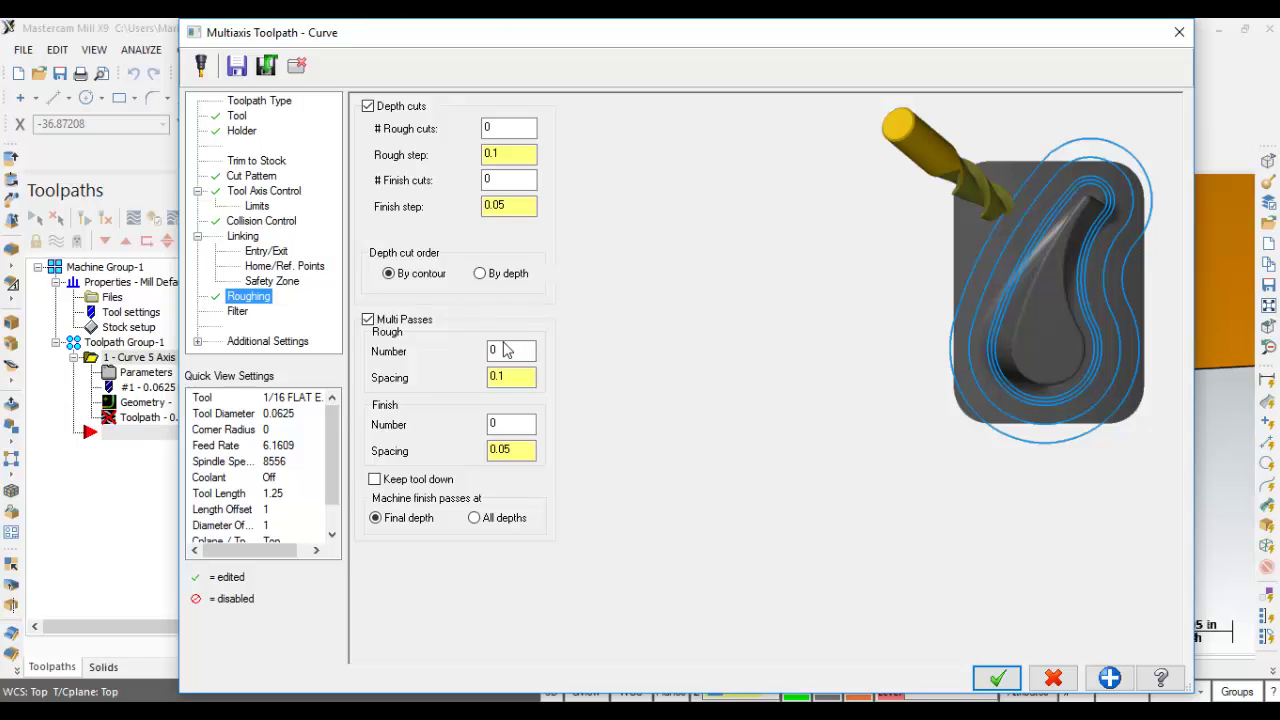
{"action": "left_click", "coordinate": [508, 375]}
{"action": "left_click", "coordinate": [505, 423]}
{"action": "left_click", "coordinate": [418, 482]}
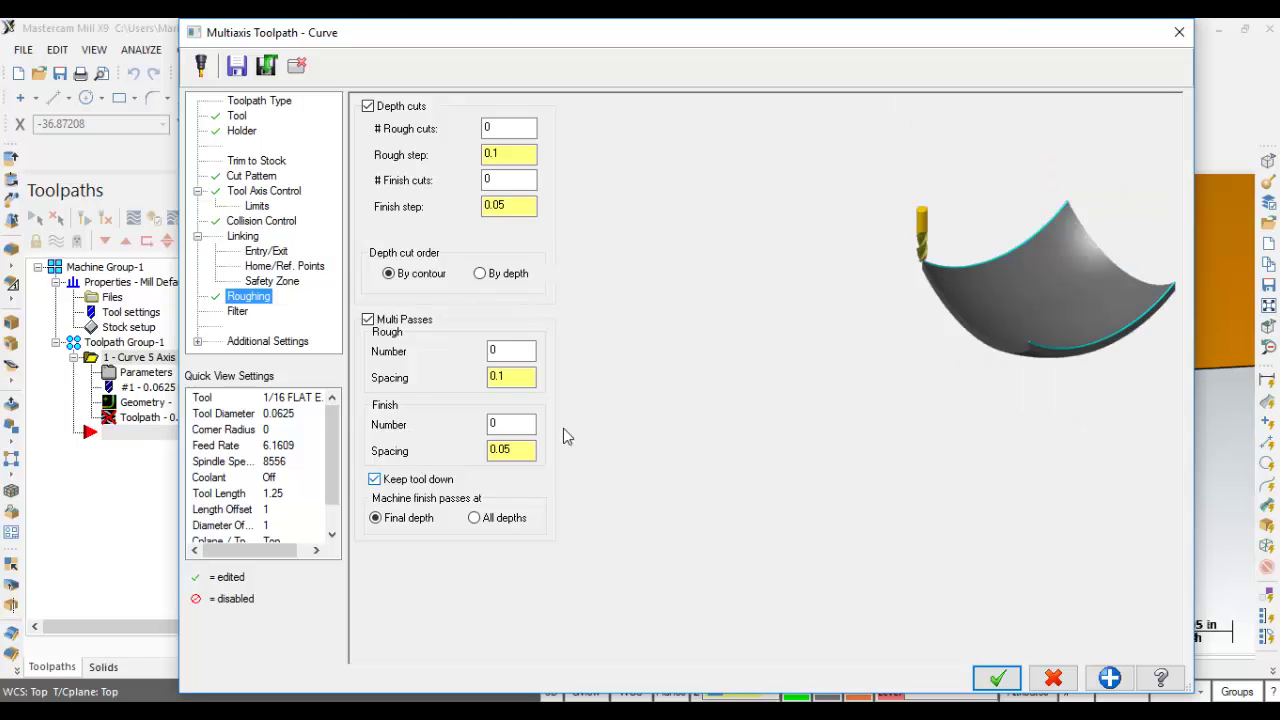
{"action": "left_click", "coordinate": [375, 479]}
{"action": "left_click", "coordinate": [368, 321]}
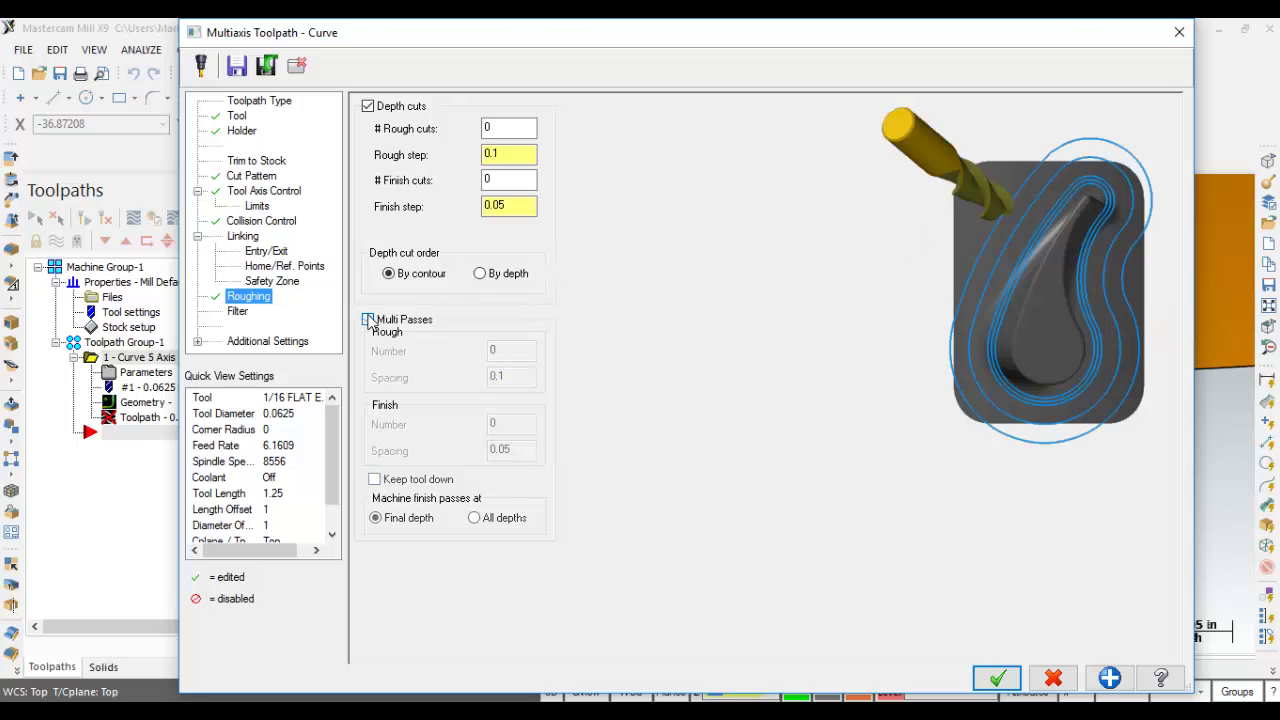
{"action": "left_click", "coordinate": [368, 107]}
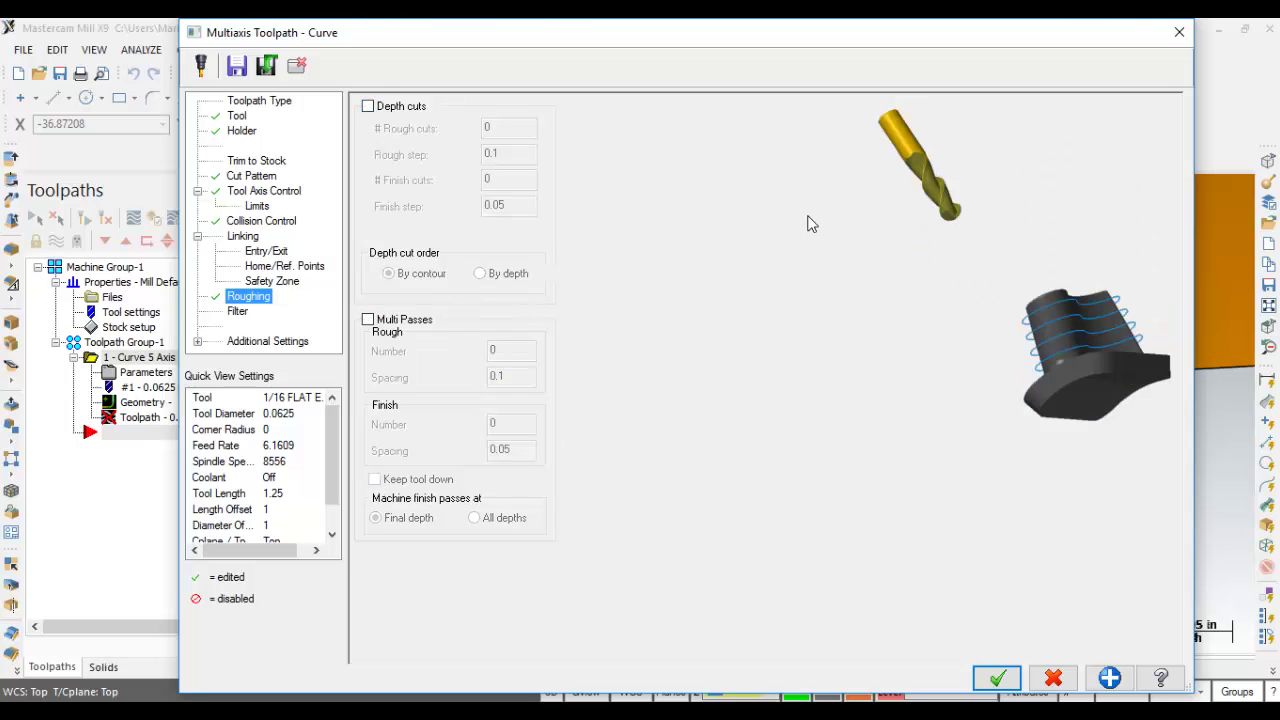
- Accept the Curve parameters to generate the 5-axis toolpath and show the dome in isometric view
{"action": "left_click", "coordinate": [998, 681]}
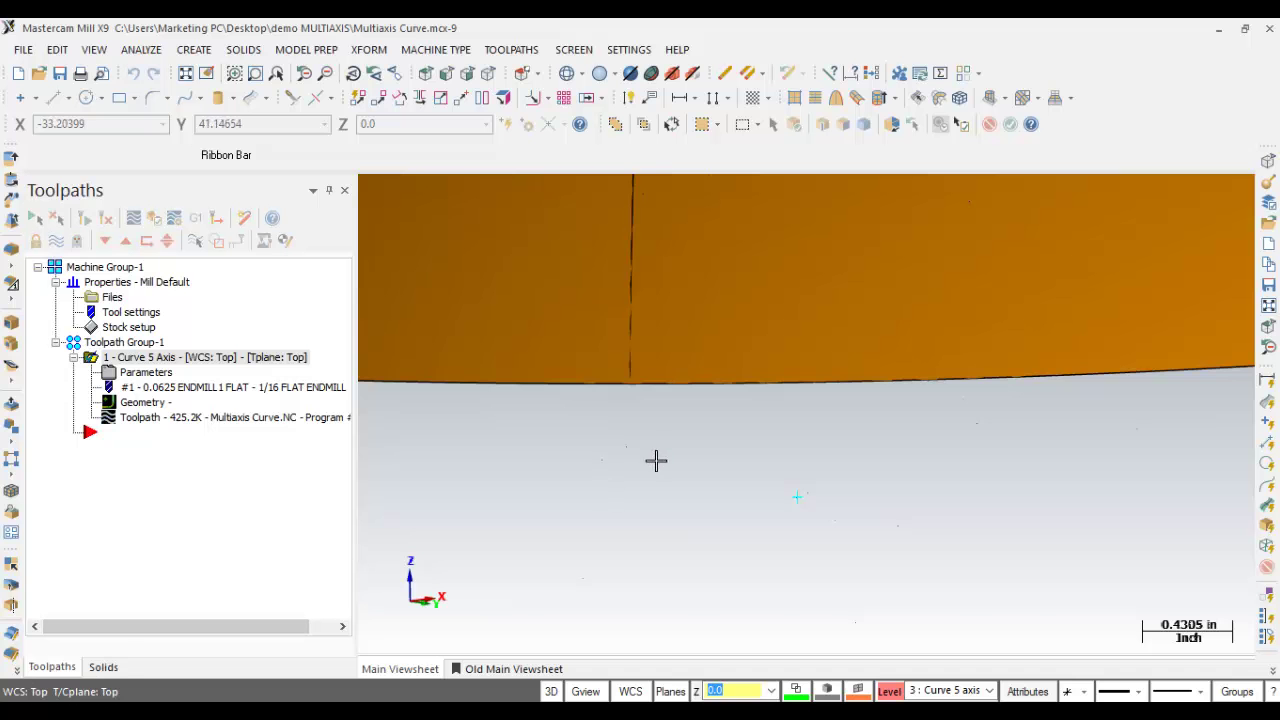
{"action": "scroll", "coordinate": [658, 456], "scroll_direction": "down", "scroll_amount": 1}
{"action": "scroll", "coordinate": [658, 456], "scroll_direction": "down", "scroll_amount": 8}
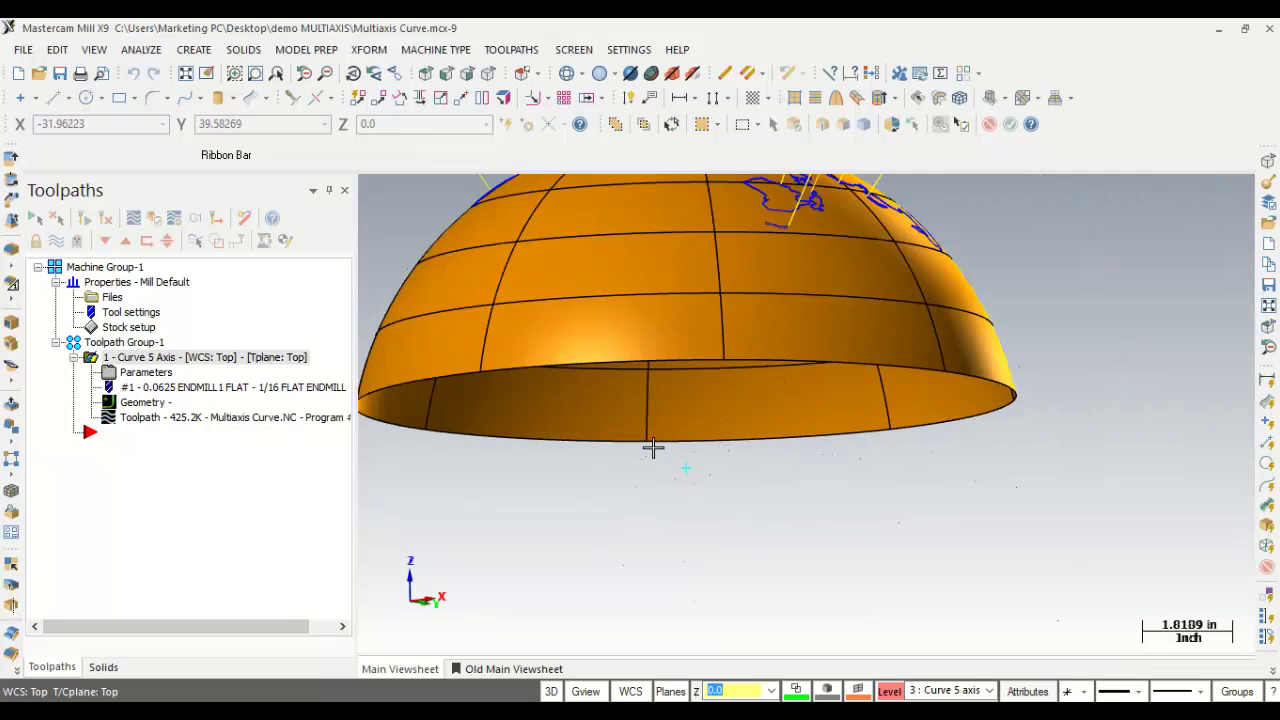
{"action": "left_click", "coordinate": [488, 75]}
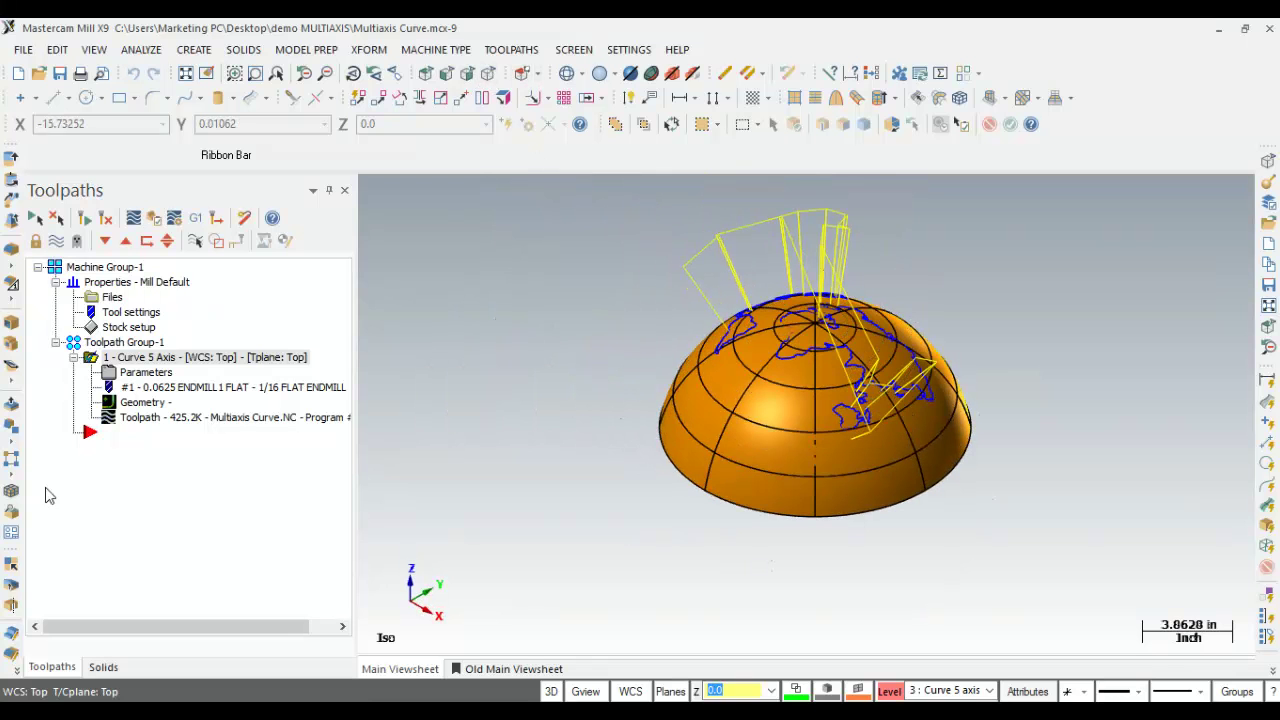
- Backplot the Curve 5 Axis toolpath with the tool and holder displayed, and inspect the tool motion around the dome
{"action": "left_click", "coordinate": [133, 220]}
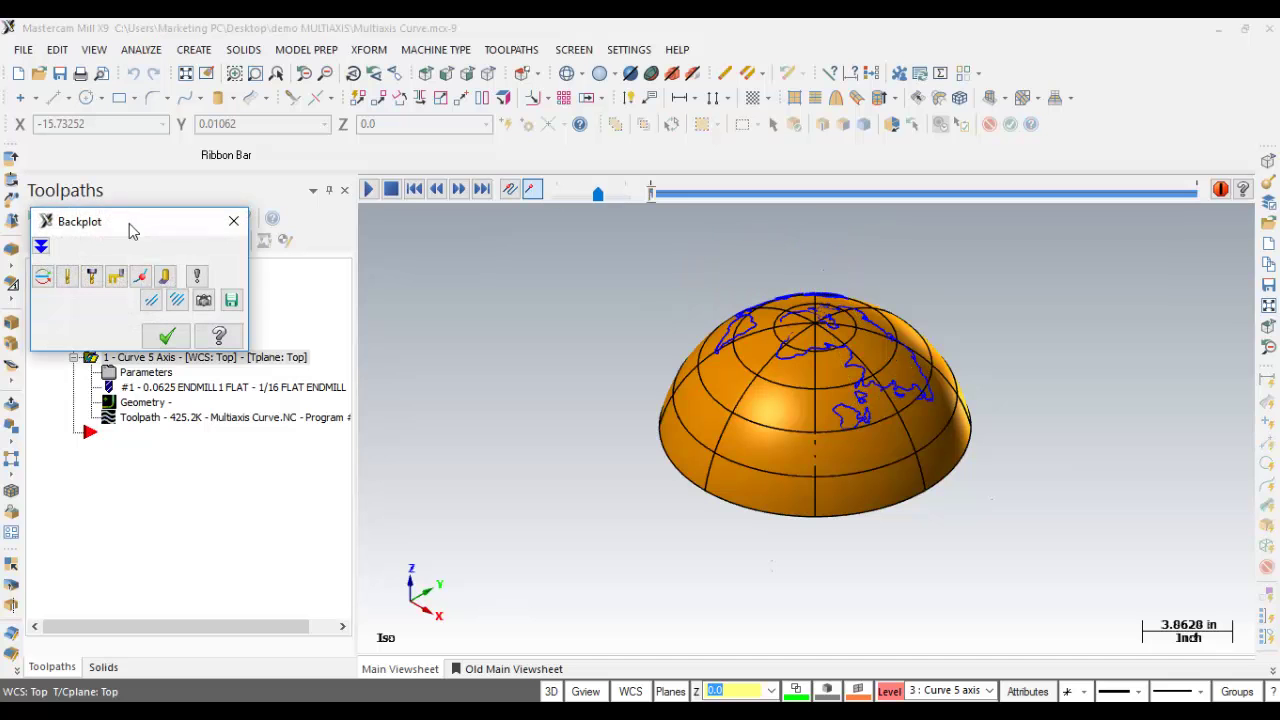
{"action": "left_click", "coordinate": [369, 190]}
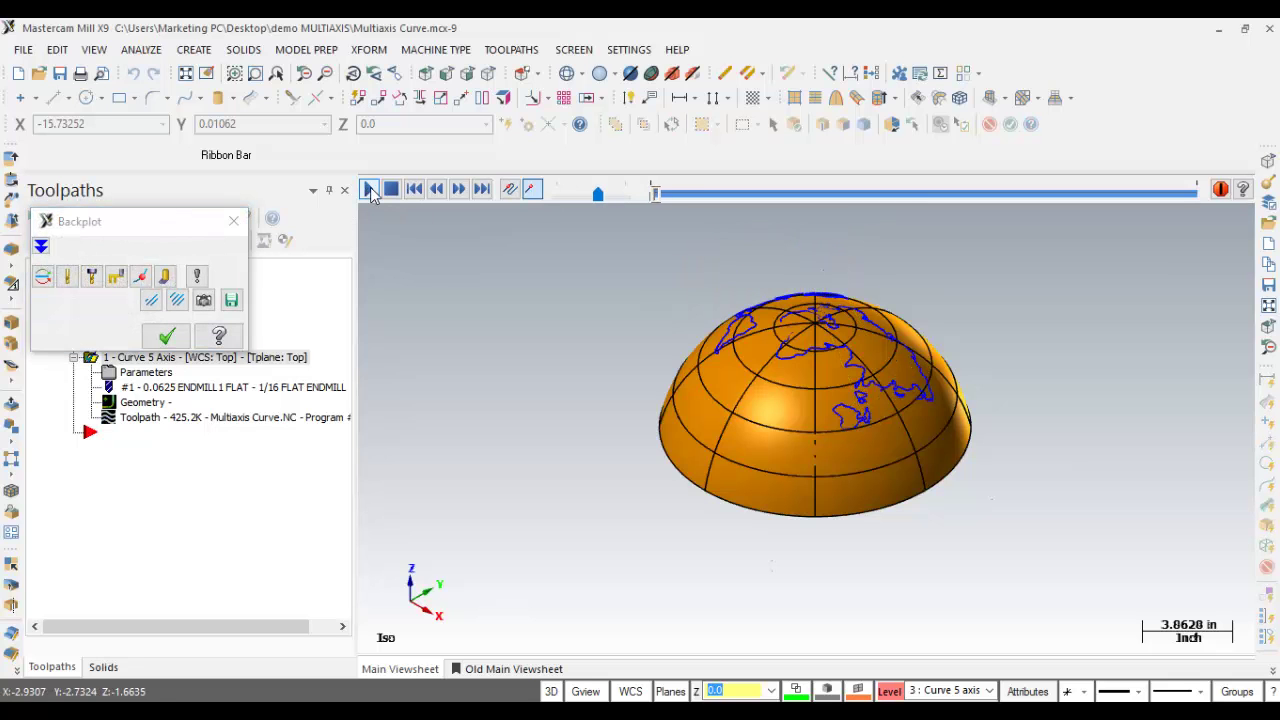
{"action": "left_click", "coordinate": [66, 275]}
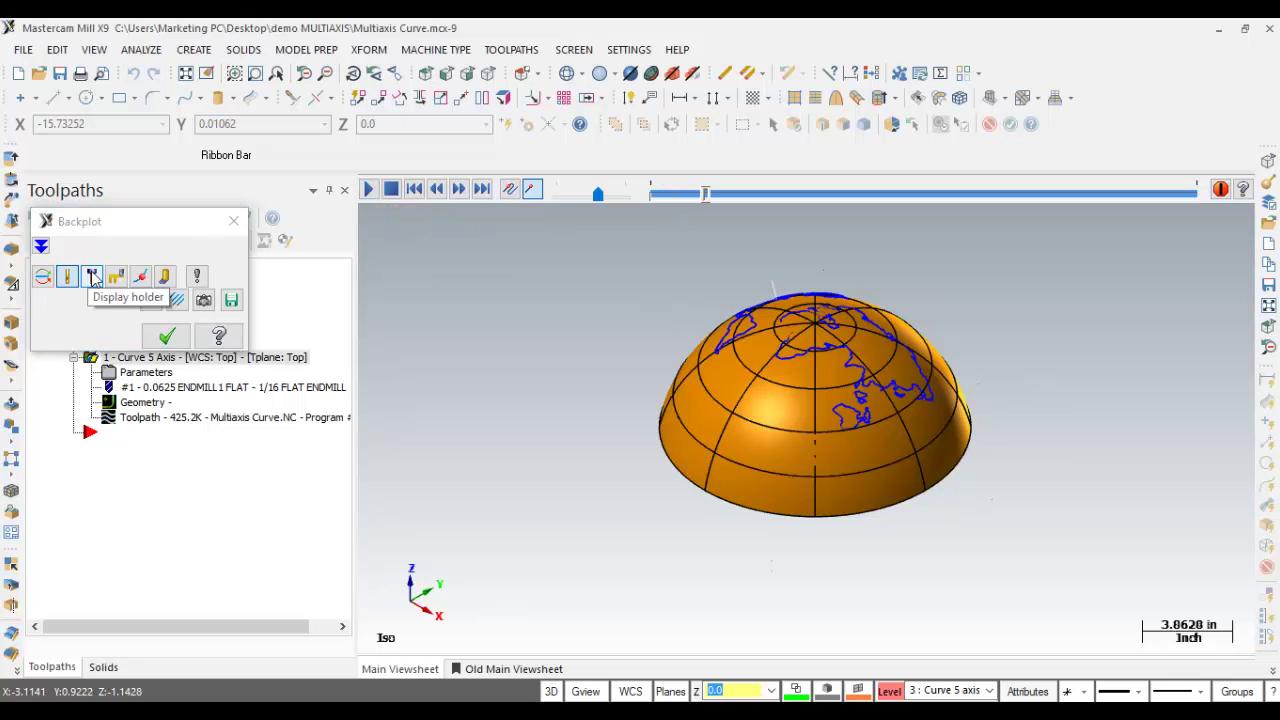
{"action": "left_click", "coordinate": [91, 275]}
{"action": "scroll", "coordinate": [820, 320], "scroll_direction": "up", "scroll_amount": 5}
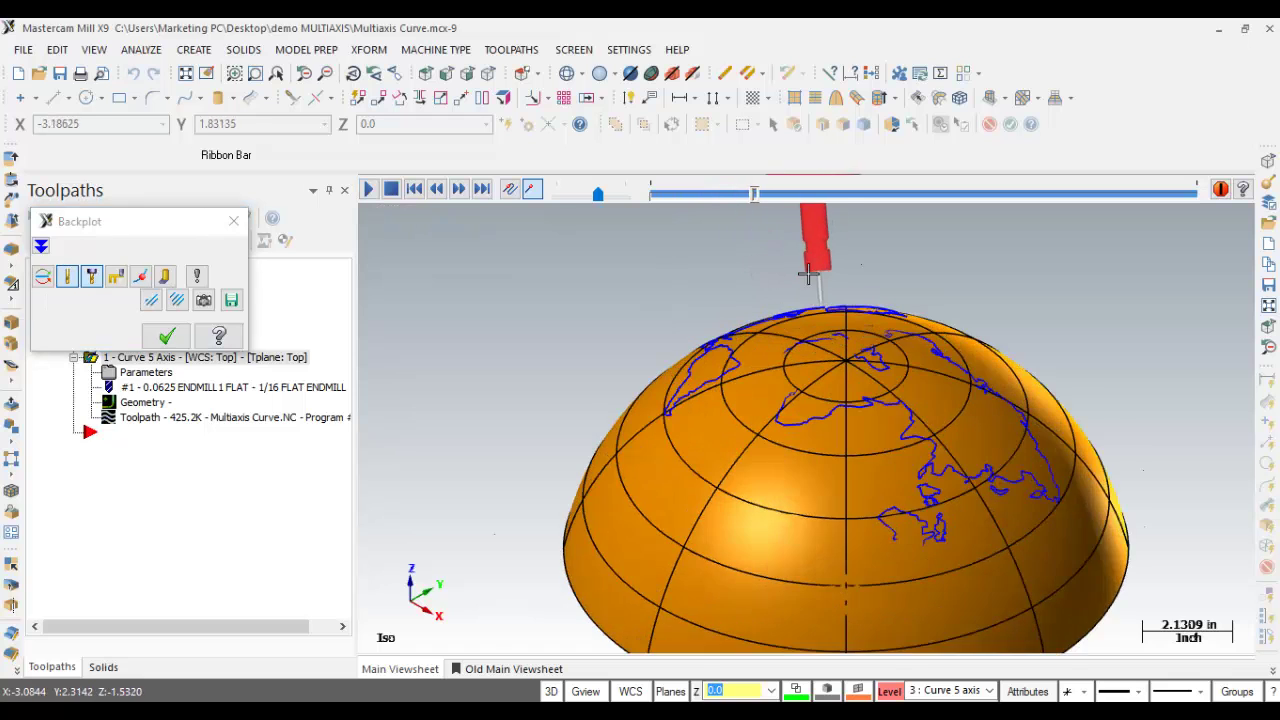
{"action": "middle_click_drag", "start_coordinate": [802, 362], "coordinate": [1011, 428]}
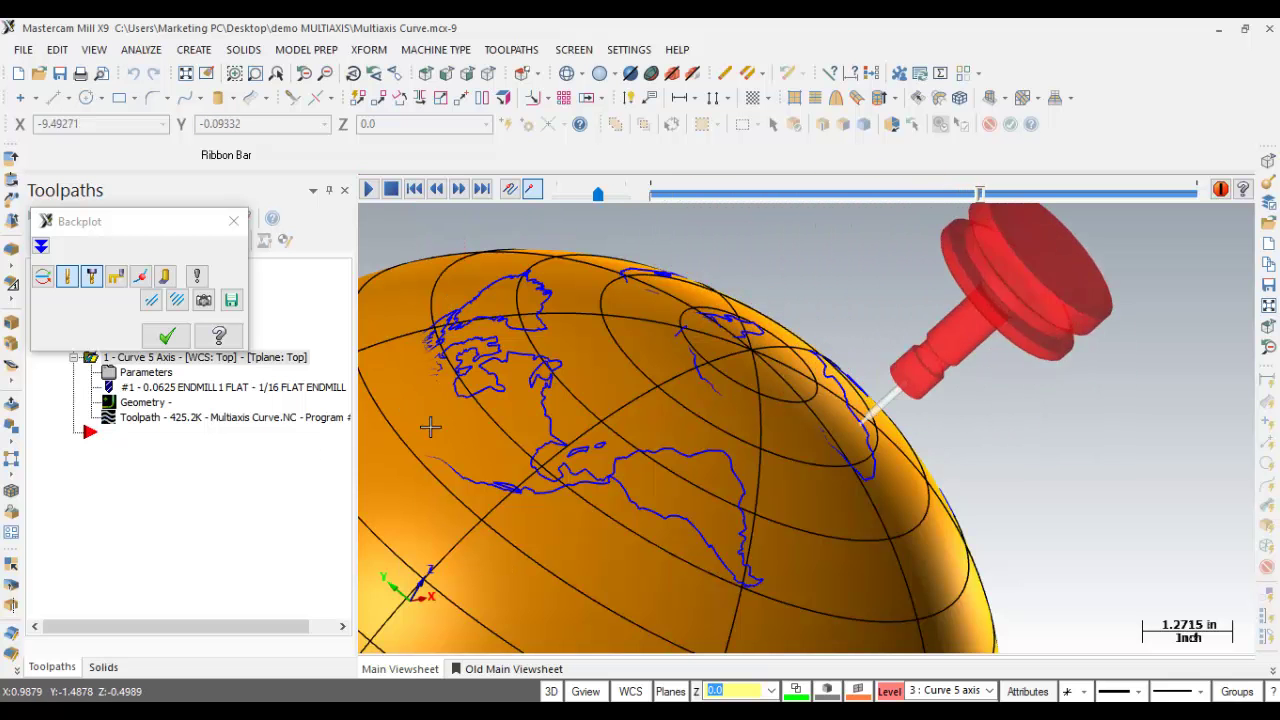
{"action": "scroll", "coordinate": [773, 376], "scroll_direction": "down", "scroll_amount": 1}
{"action": "scroll", "coordinate": [773, 376], "scroll_direction": "down", "scroll_amount": 4}
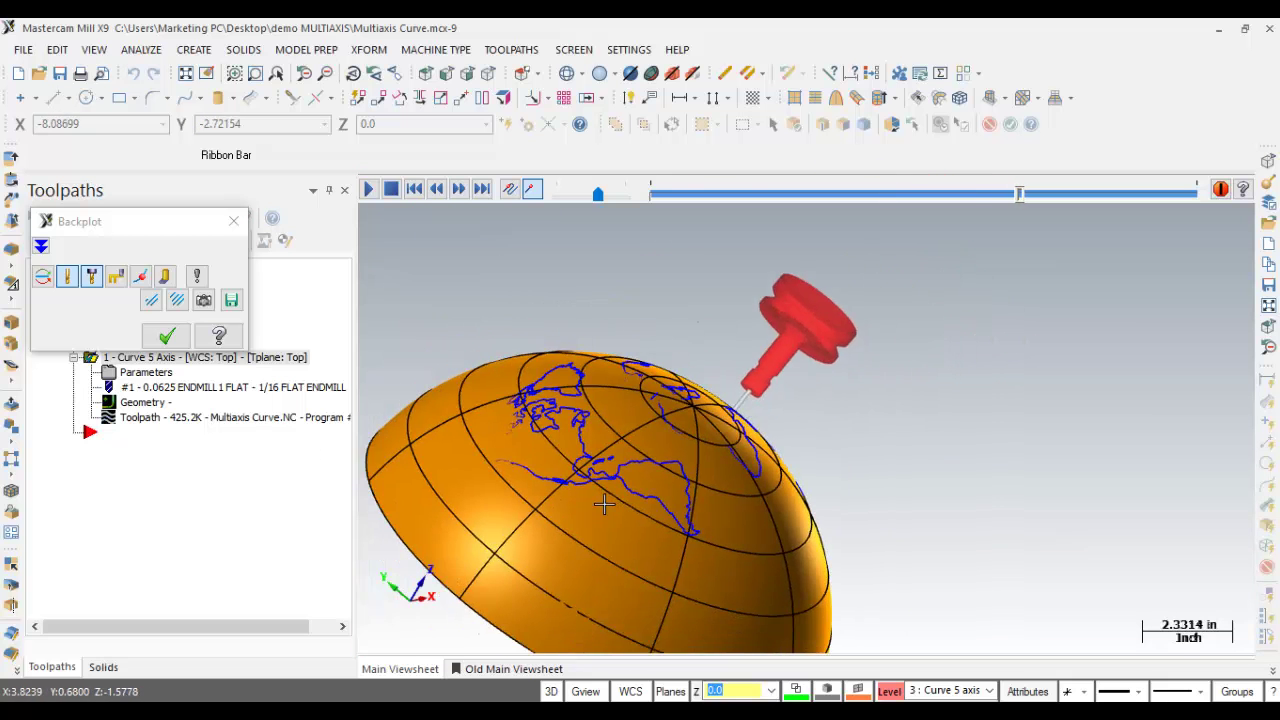
{"action": "middle_click_drag", "start_coordinate": [571, 543], "coordinate": [626, 323]}
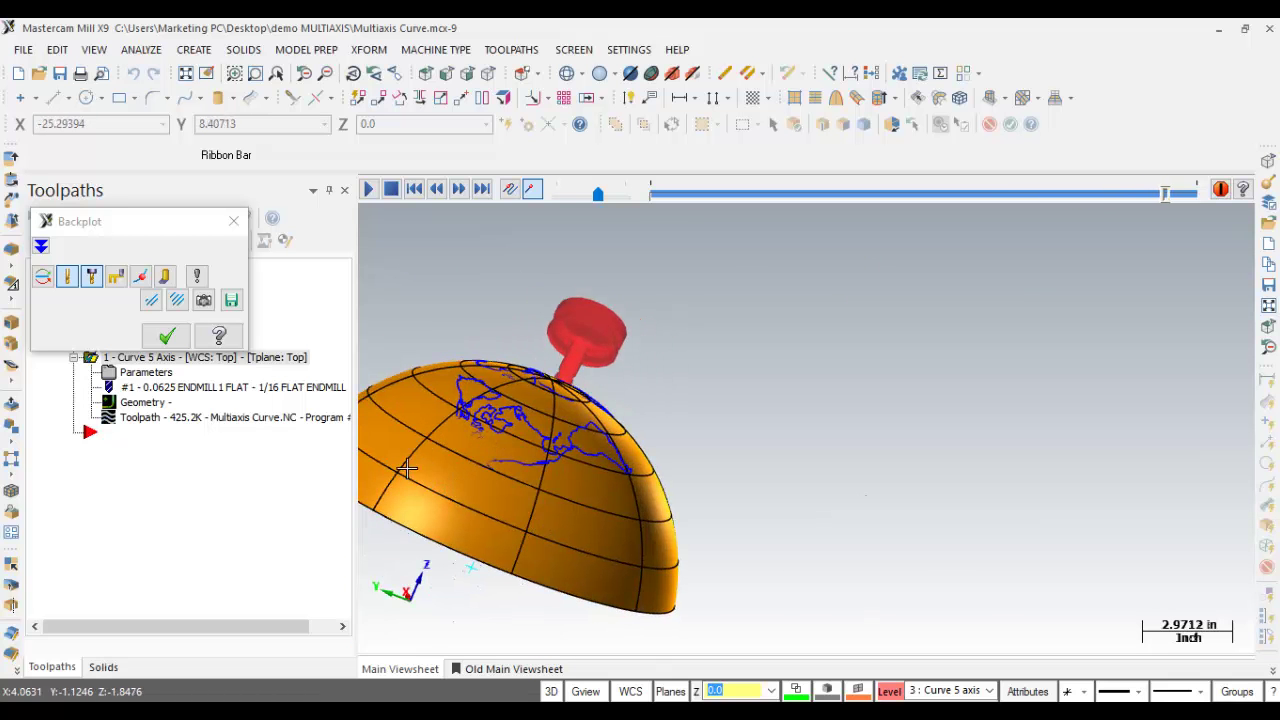
- Inspect the remaining backplot motion around the dome from several angles and from the top, and close the backplot
{"action": "scroll", "coordinate": [517, 418], "scroll_direction": "up", "scroll_amount": 3}
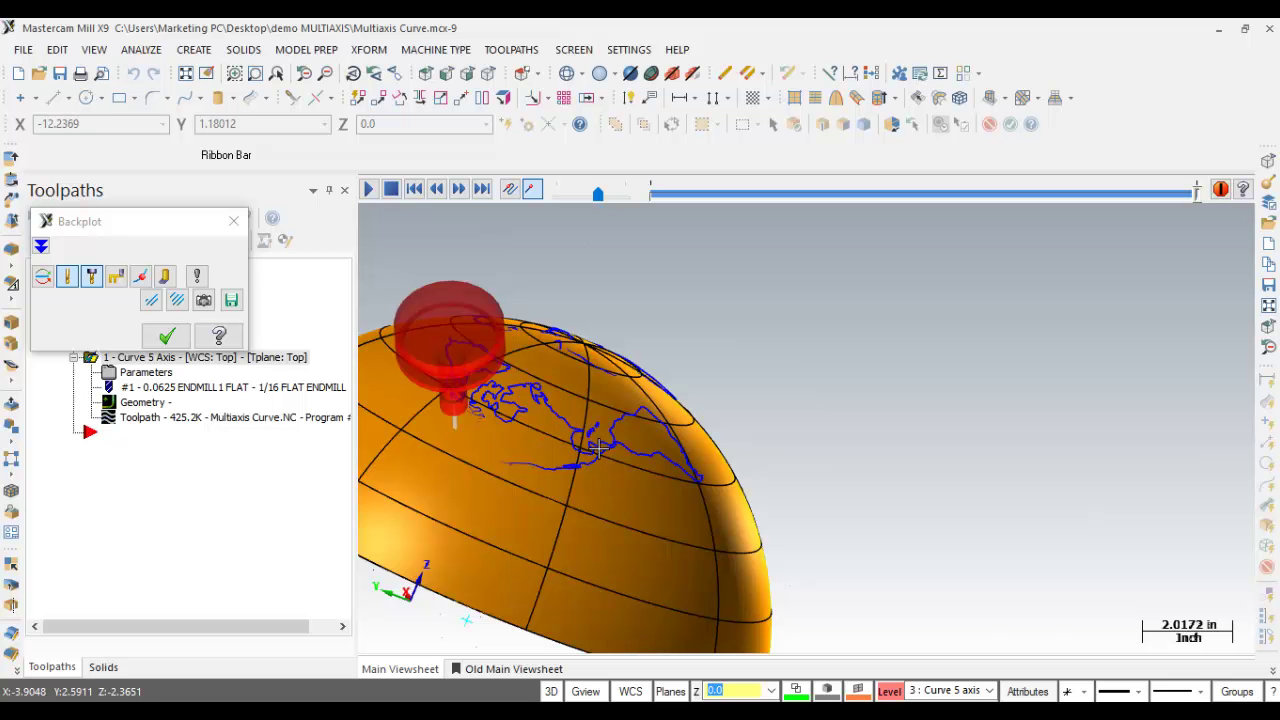
{"action": "key", "text": "alt+7"}
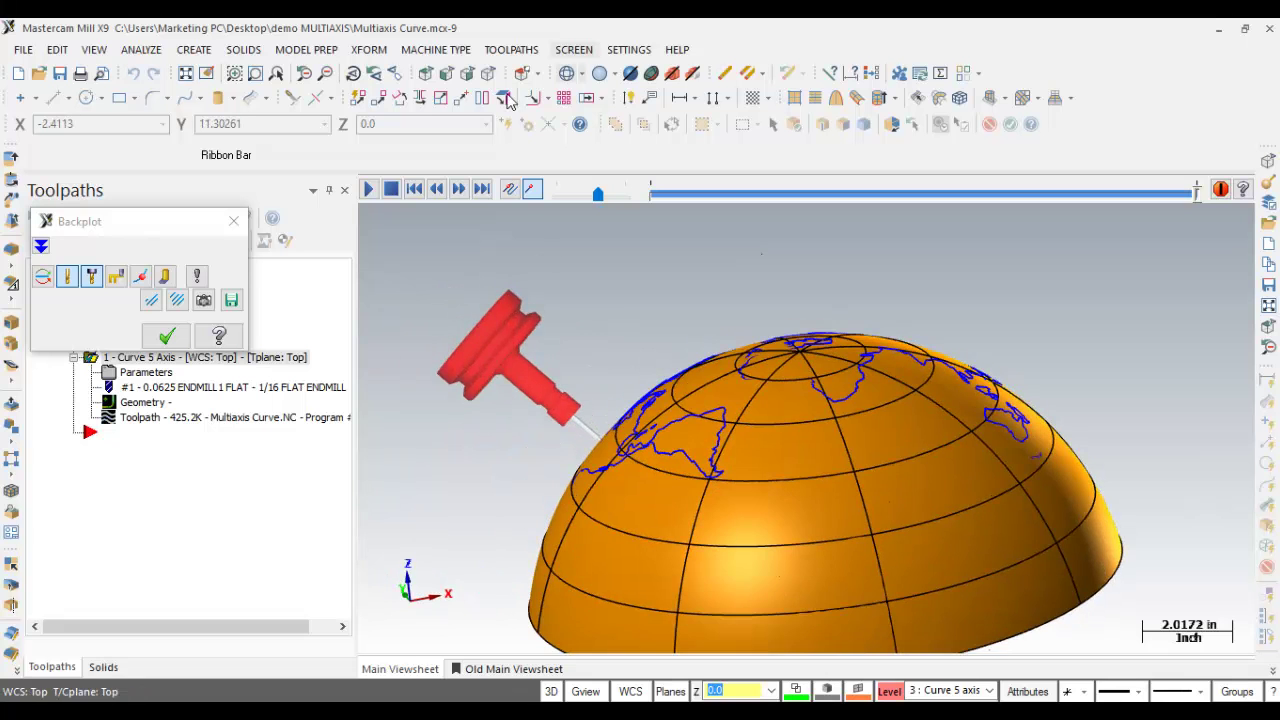
{"action": "left_click", "coordinate": [428, 74]}
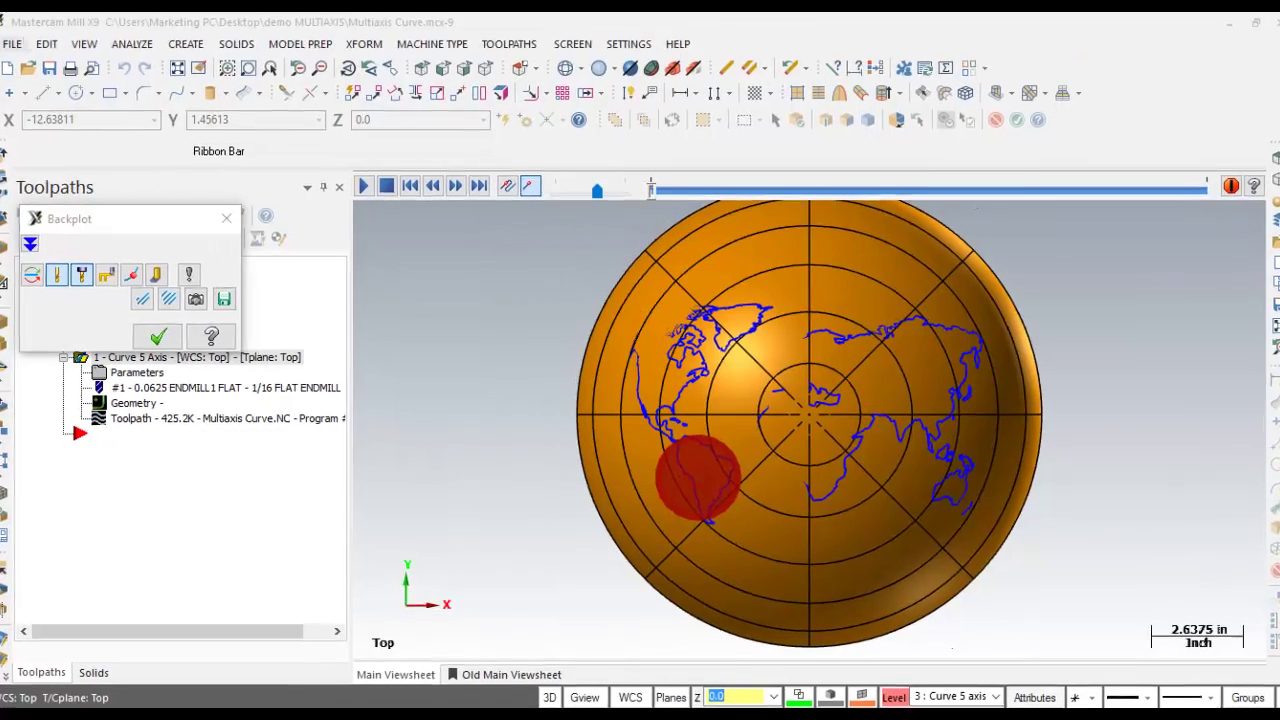
{"action": "left_click", "coordinate": [146, 336]}
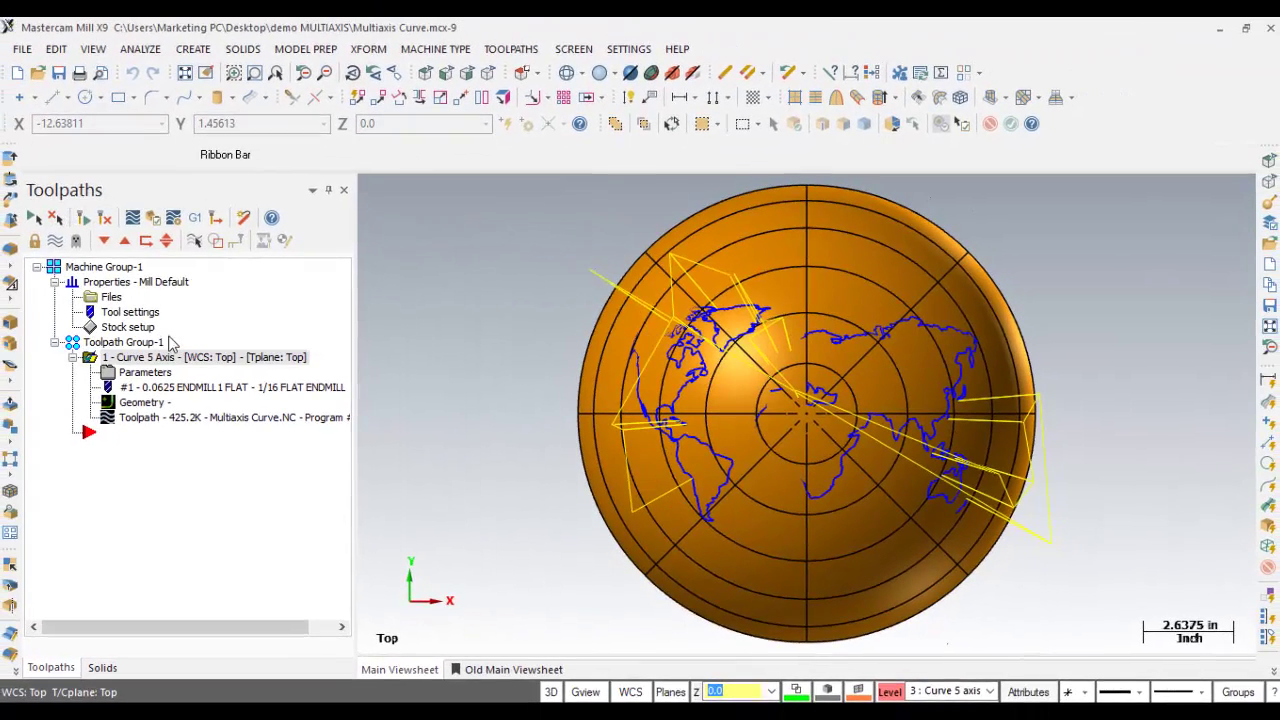
- Verify the Curve 5 Axis operation in Mastercam Simulator from an isometric view and examine the cuts around South America
{"action": "left_click", "coordinate": [155, 220]}
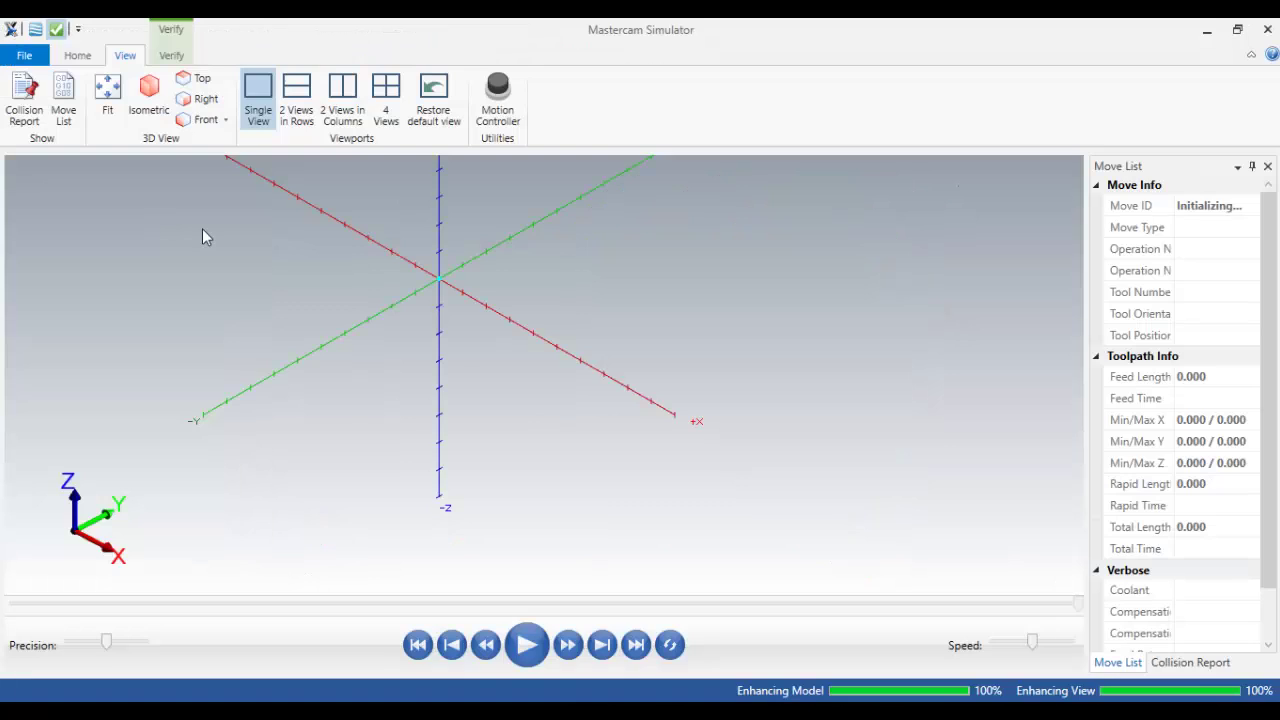
{"action": "left_click", "coordinate": [150, 92]}
{"action": "left_click", "coordinate": [527, 644]}
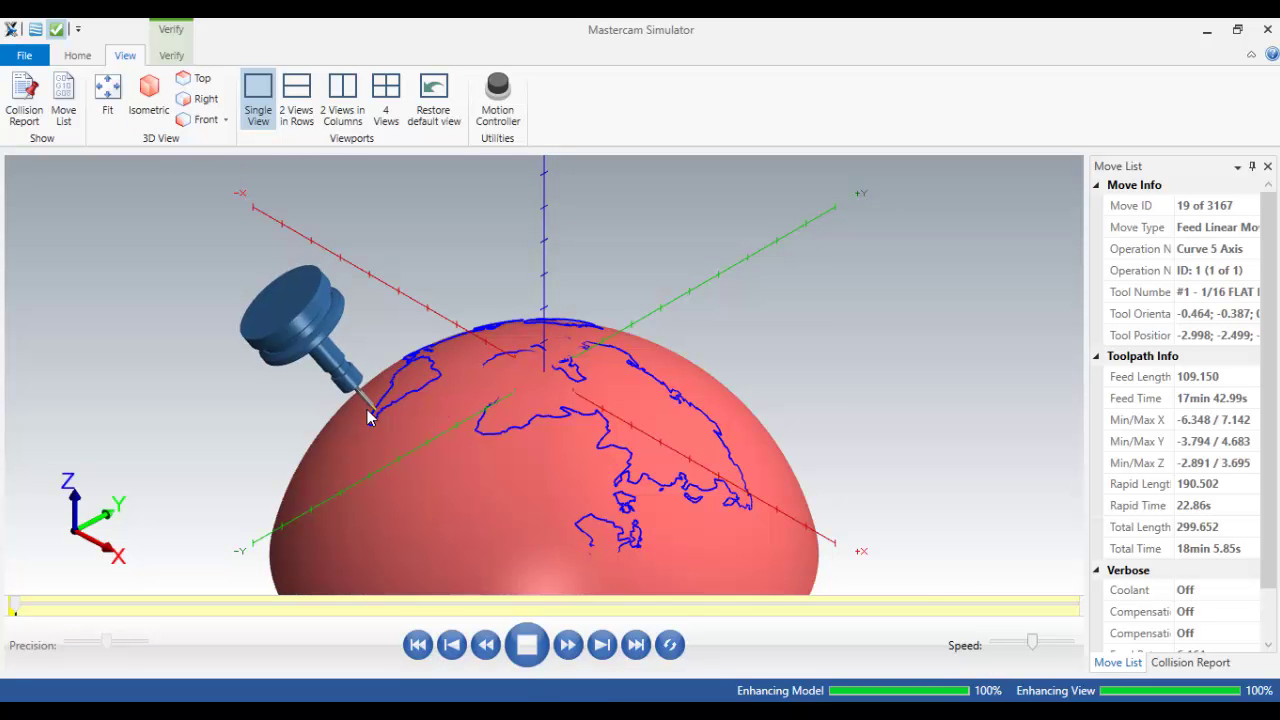
{"action": "scroll", "coordinate": [368, 418], "scroll_direction": "up", "scroll_amount": 5}
{"action": "middle_click_drag", "start_coordinate": [395, 435], "coordinate": [491, 449]}
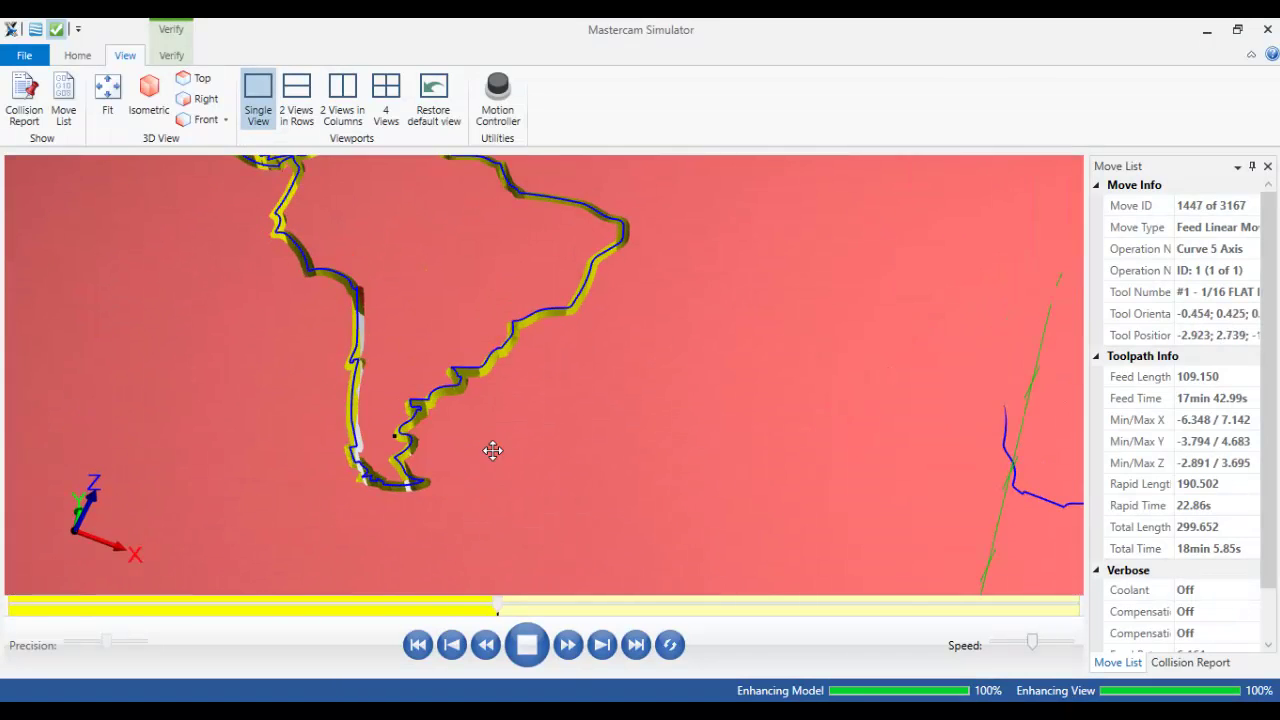
{"action": "scroll", "coordinate": [492, 446], "scroll_direction": "down", "scroll_amount": 5}
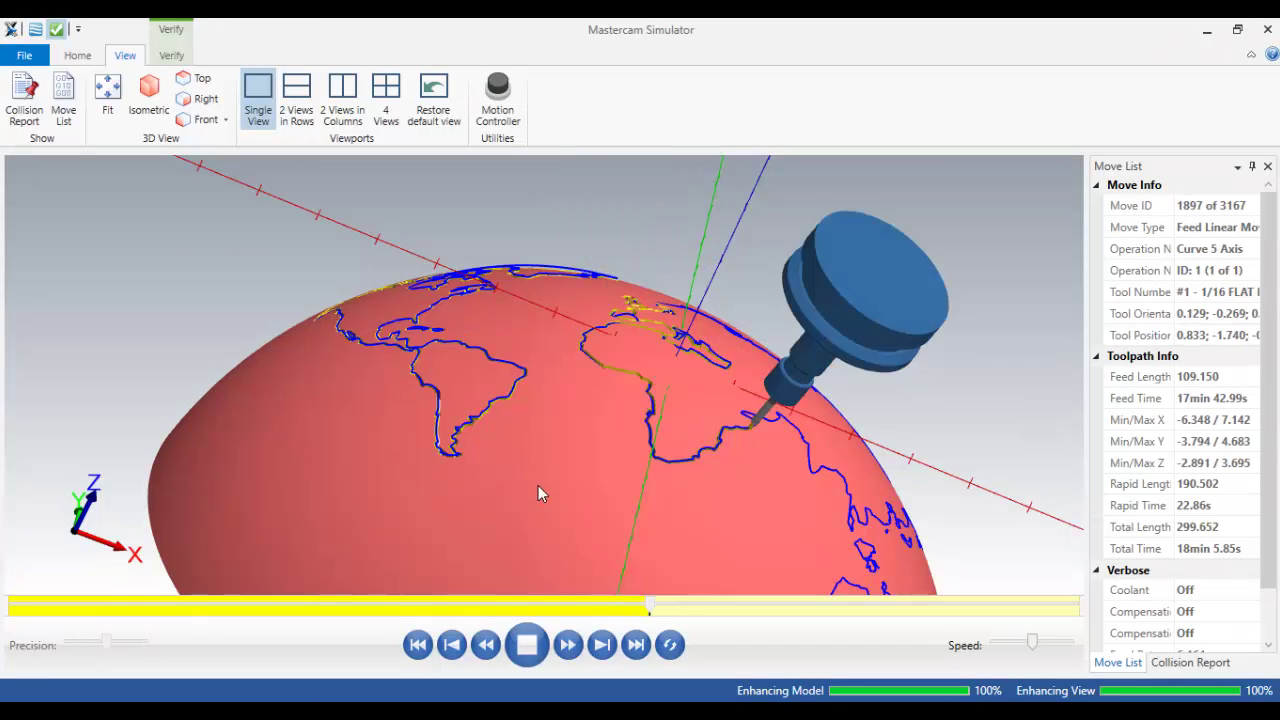
- Show the machined dome from the bottom and use Keep Chips to retain only the main shell without the continent pieces
{"action": "left_click", "coordinate": [224, 120]}
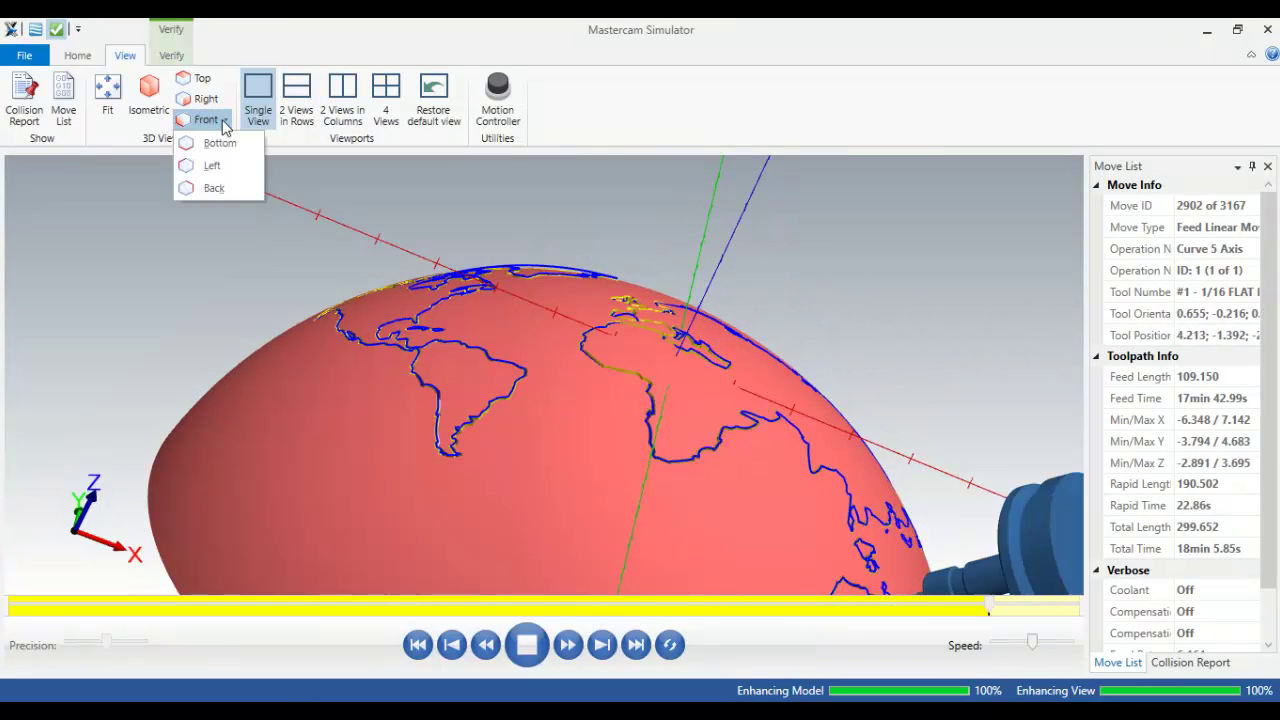
{"action": "left_click", "coordinate": [228, 143]}
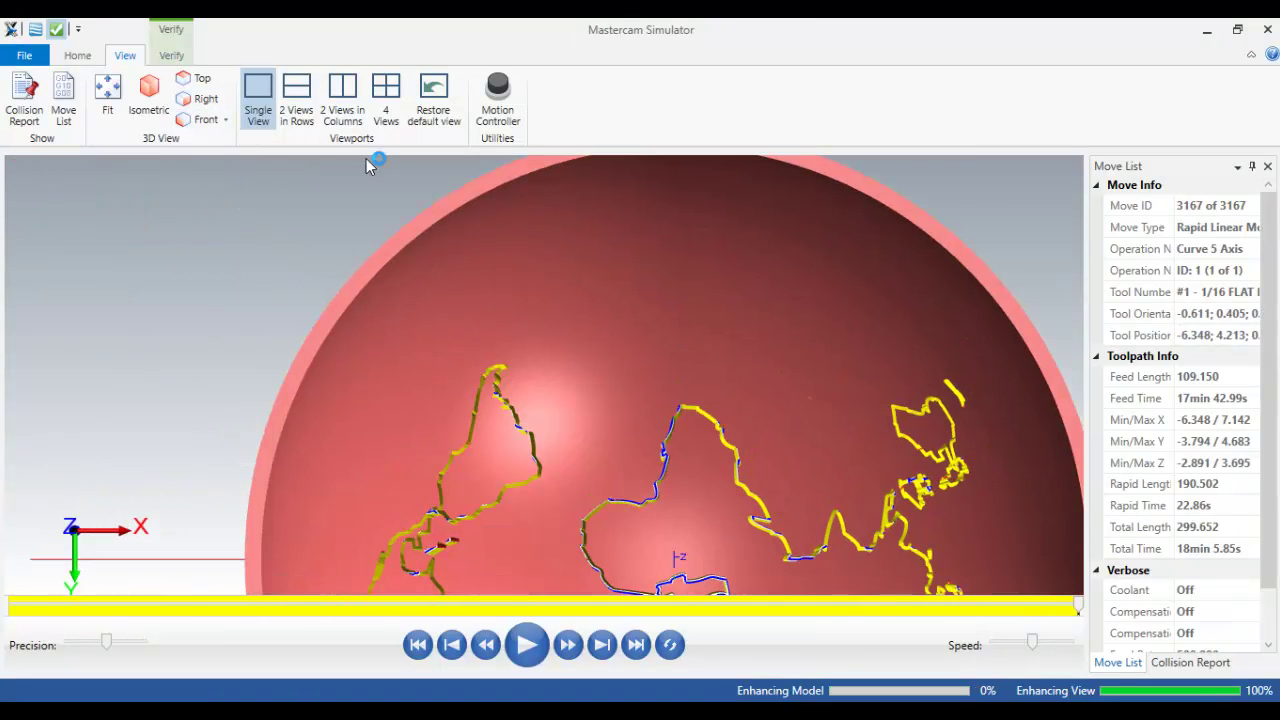
{"action": "scroll", "coordinate": [253, 319], "scroll_direction": "down", "scroll_amount": 3}
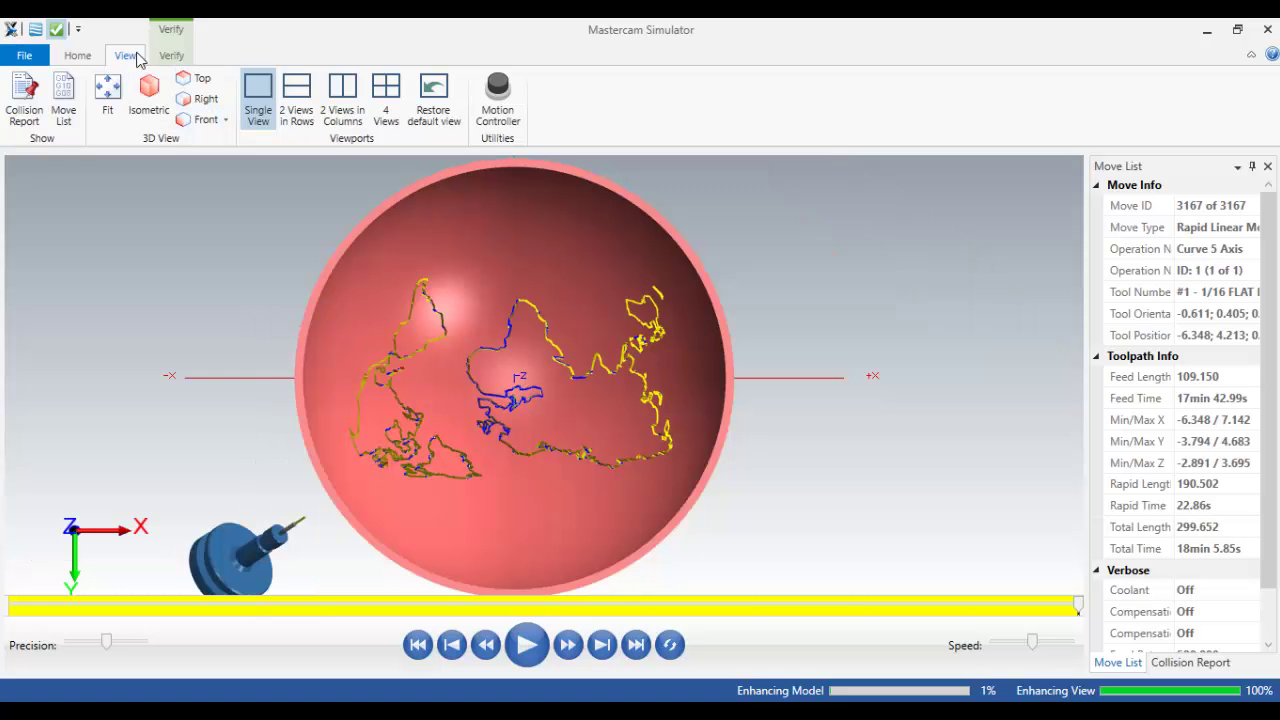
{"action": "left_click", "coordinate": [170, 56]}
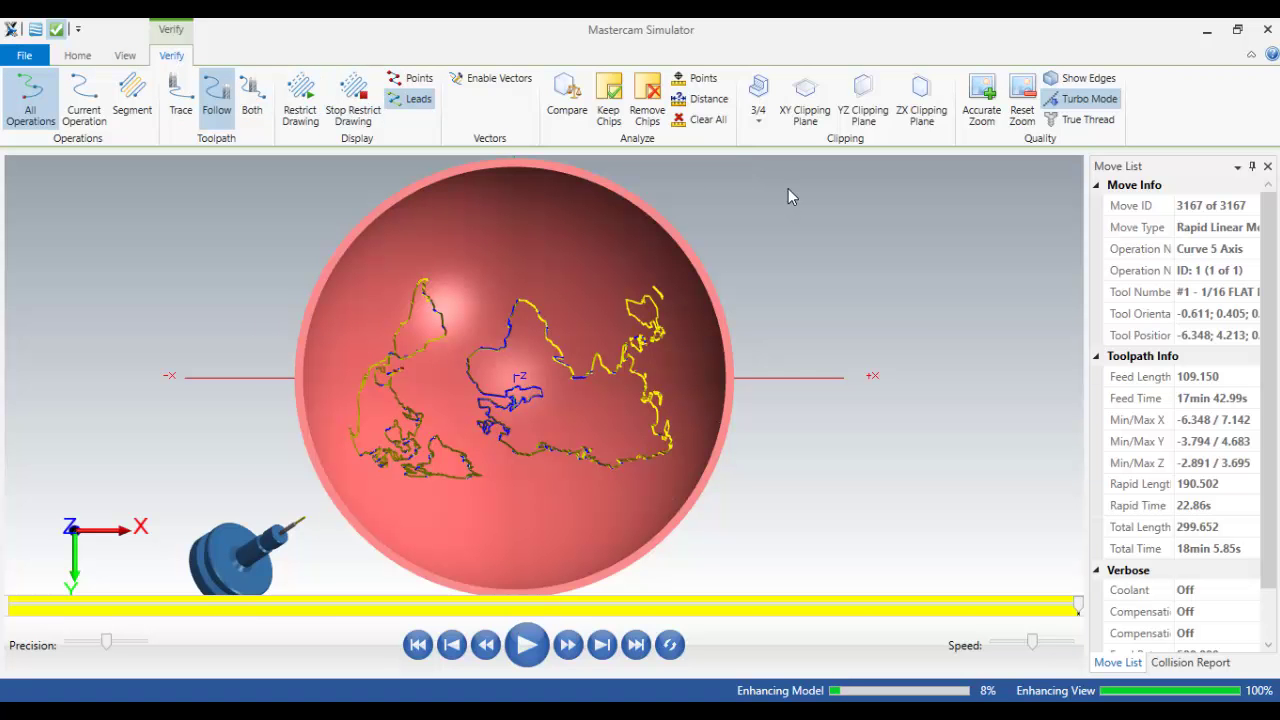
{"action": "left_click", "coordinate": [609, 103]}
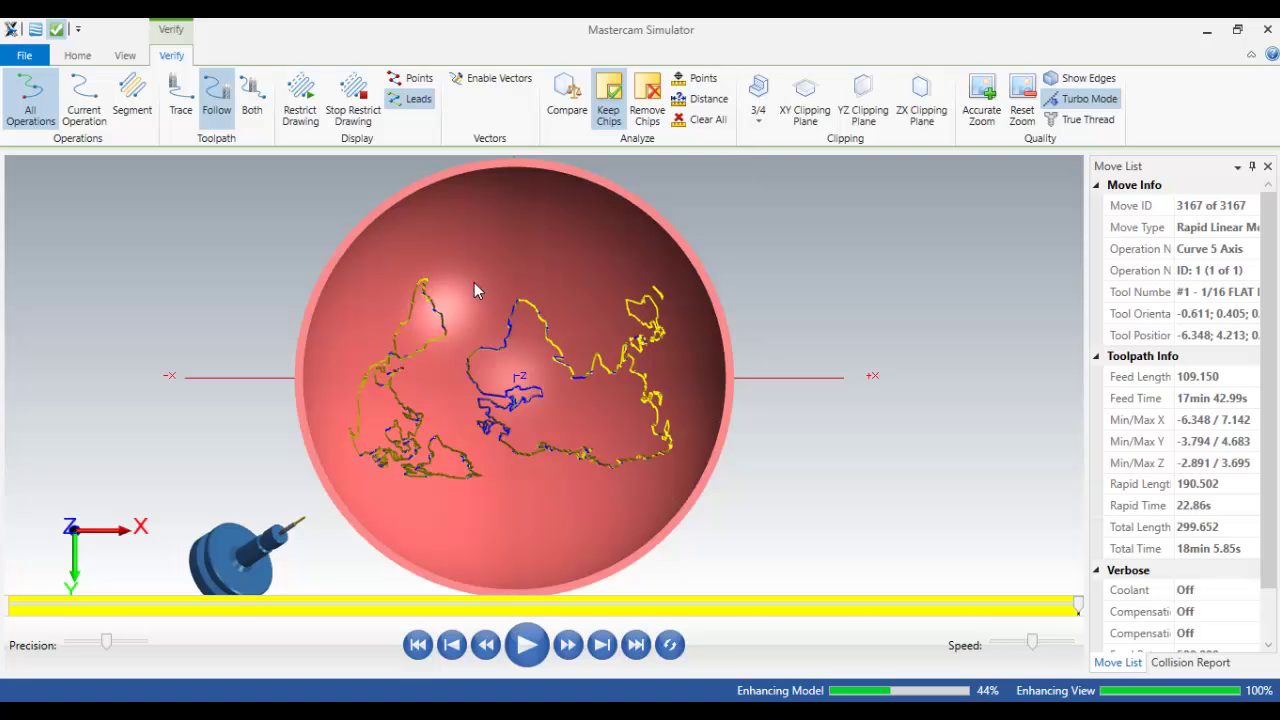
{"action": "left_click", "coordinate": [420, 390]}
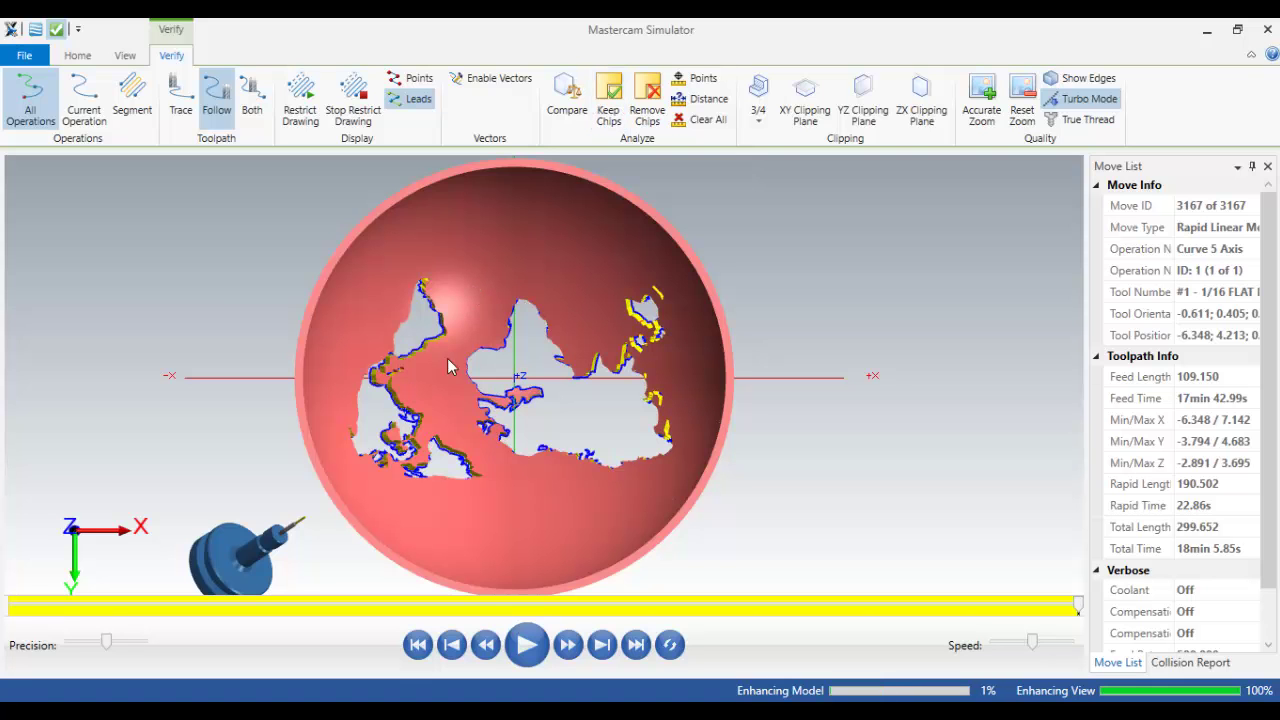
- Examine the continent-shaped openings cut through the dome from the top, isometric and right views
{"action": "left_click", "coordinate": [127, 56]}
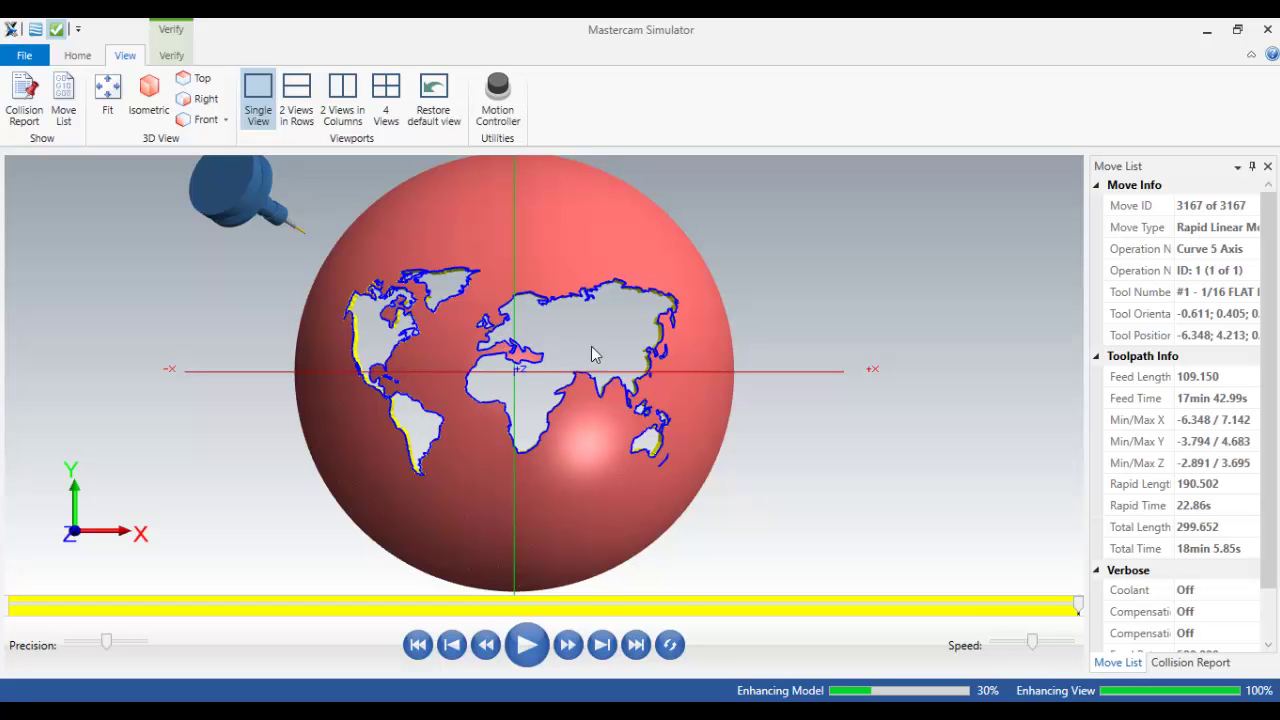
{"action": "scroll", "coordinate": [447, 396], "scroll_direction": "up", "scroll_amount": 3}
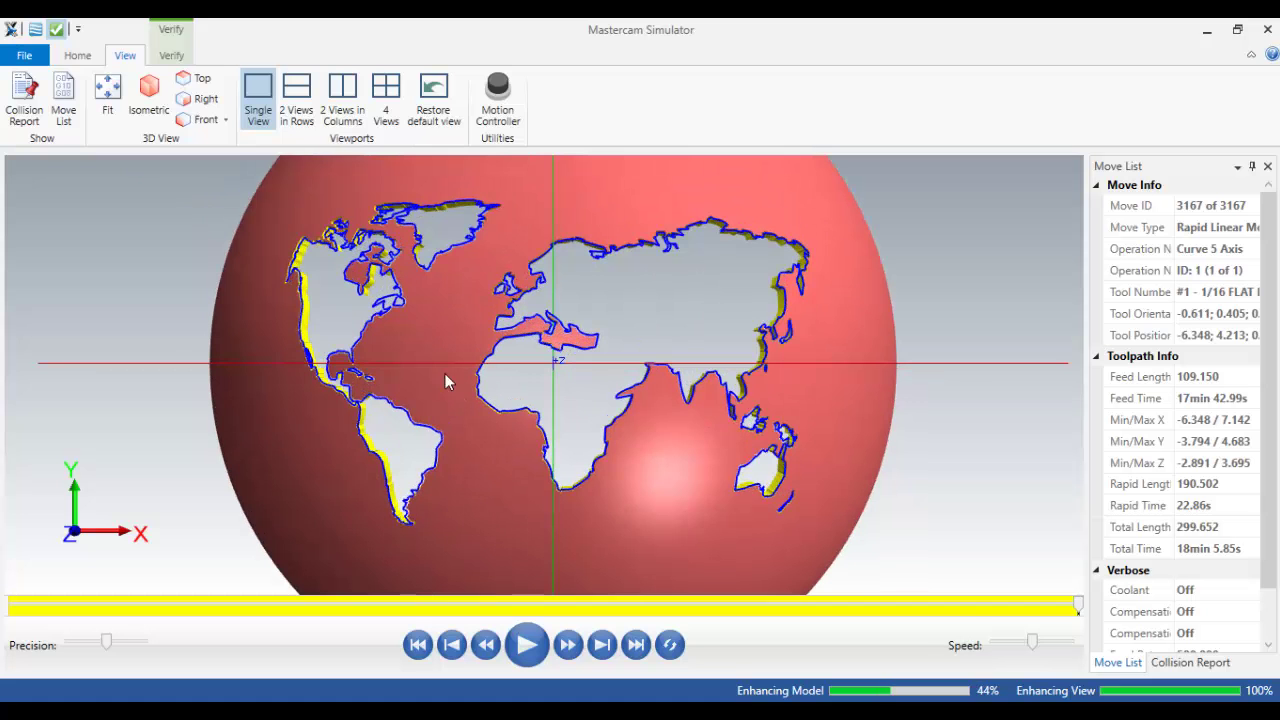
{"action": "left_click", "coordinate": [150, 95]}
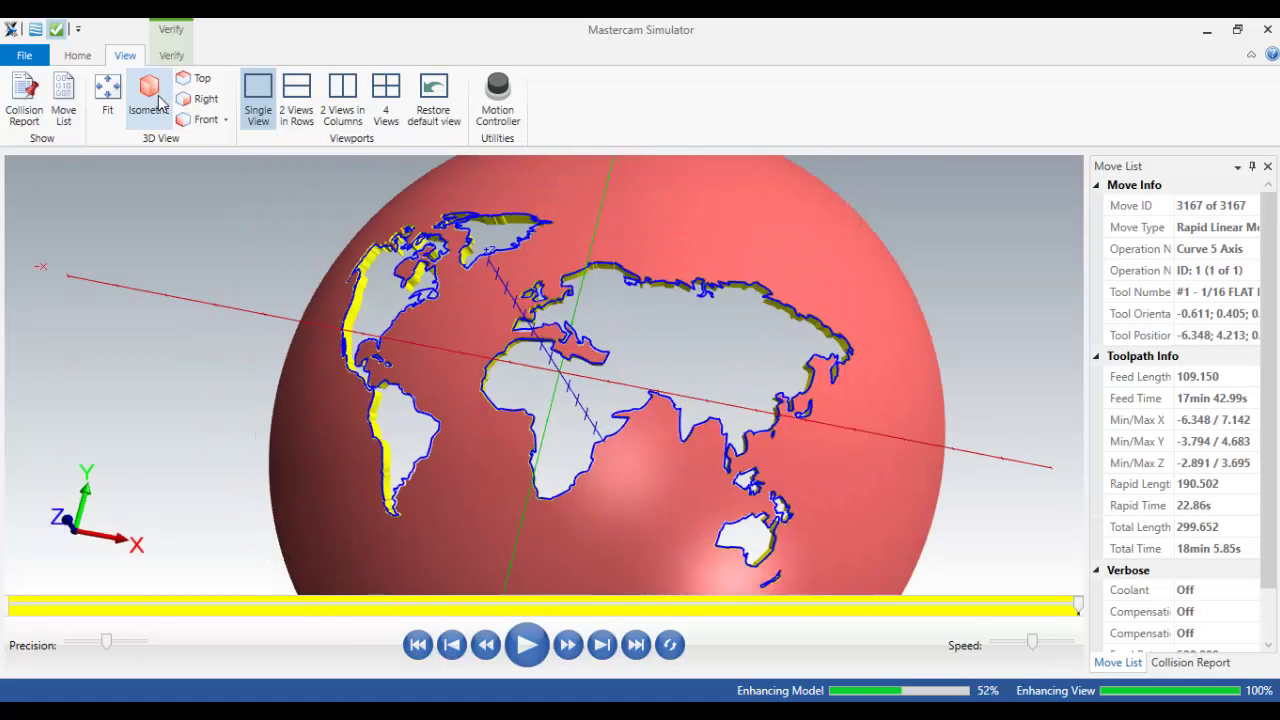
{"action": "scroll", "coordinate": [338, 284], "scroll_direction": "down", "scroll_amount": 2}
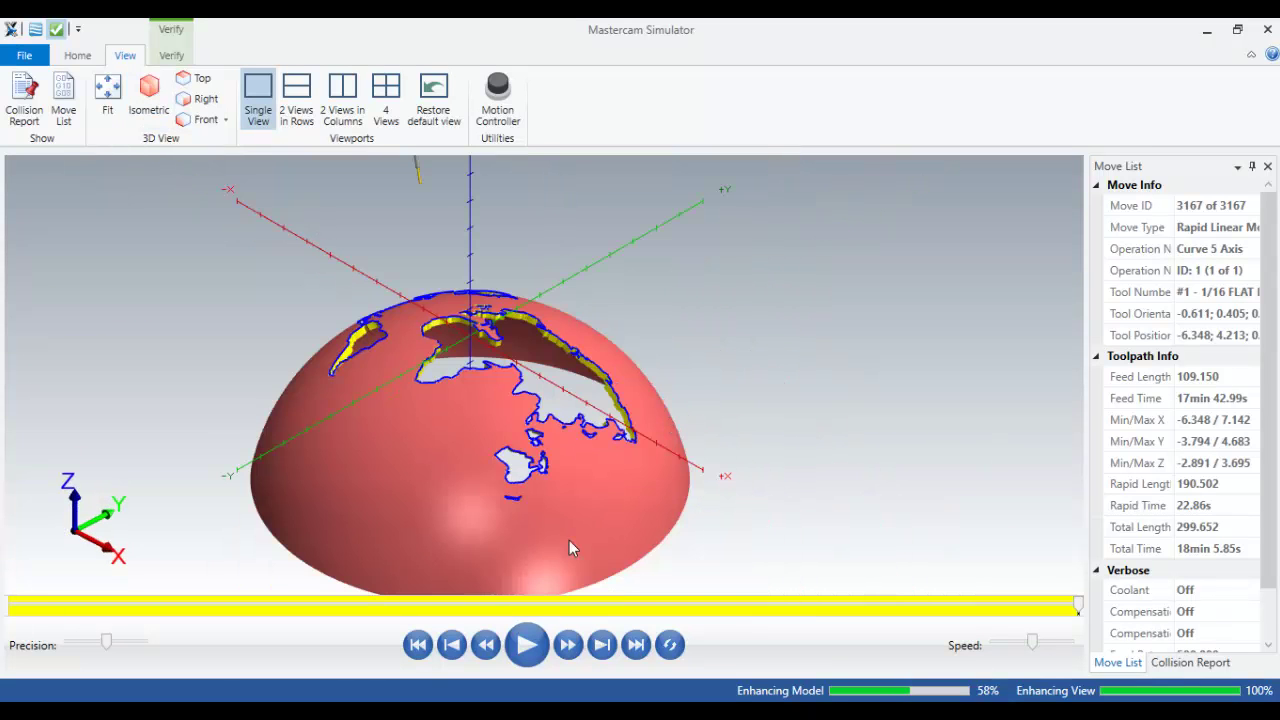
{"action": "scroll", "coordinate": [505, 465], "scroll_direction": "up", "scroll_amount": 4}
{"action": "scroll", "coordinate": [547, 372], "scroll_direction": "down", "scroll_amount": 4}
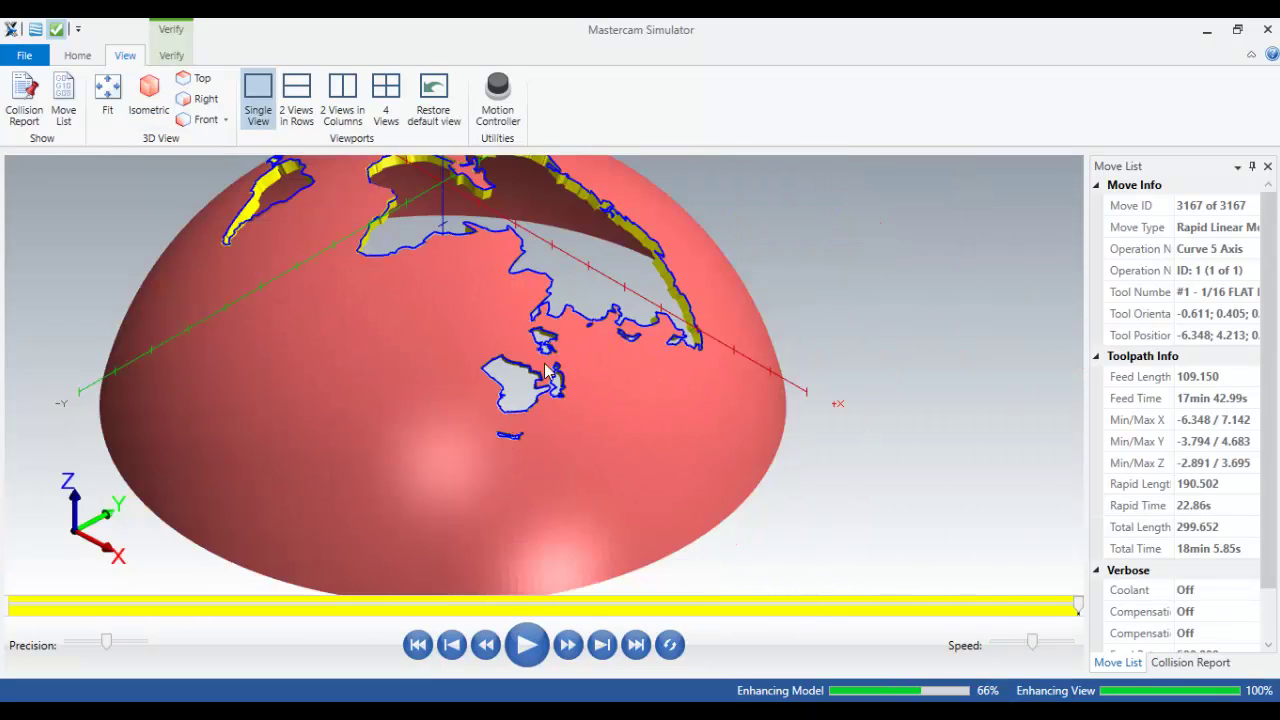
{"action": "middle_click_drag", "start_coordinate": [537, 288], "coordinate": [293, 259]}
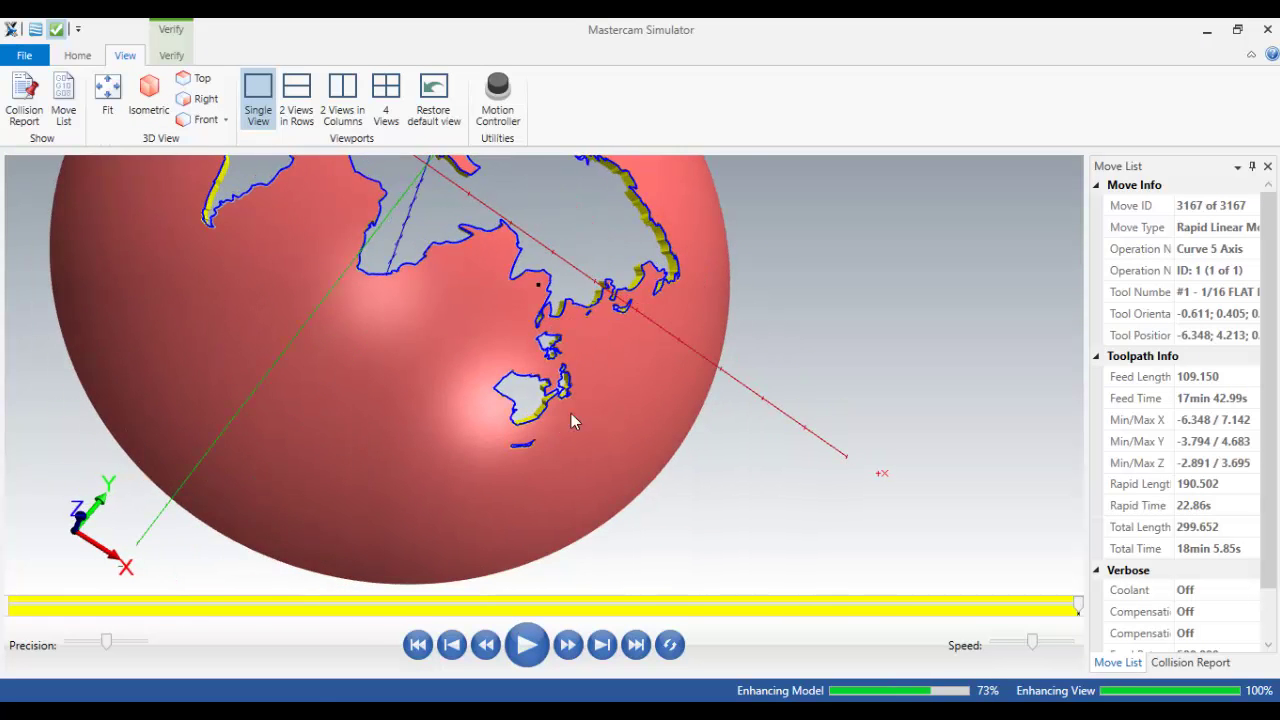
{"action": "scroll", "coordinate": [571, 413], "scroll_direction": "down", "scroll_amount": 5}
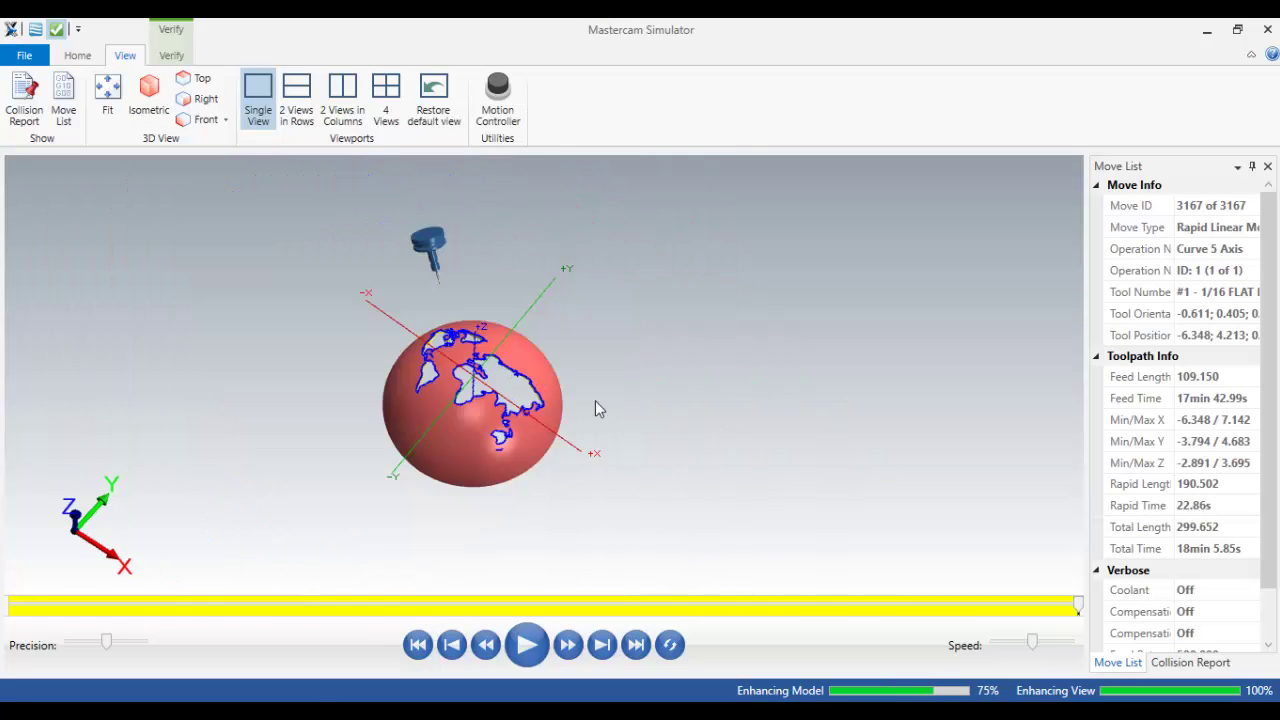
{"action": "left_click", "coordinate": [203, 100]}
{"action": "scroll", "coordinate": [493, 382], "scroll_direction": "up", "scroll_amount": 2}
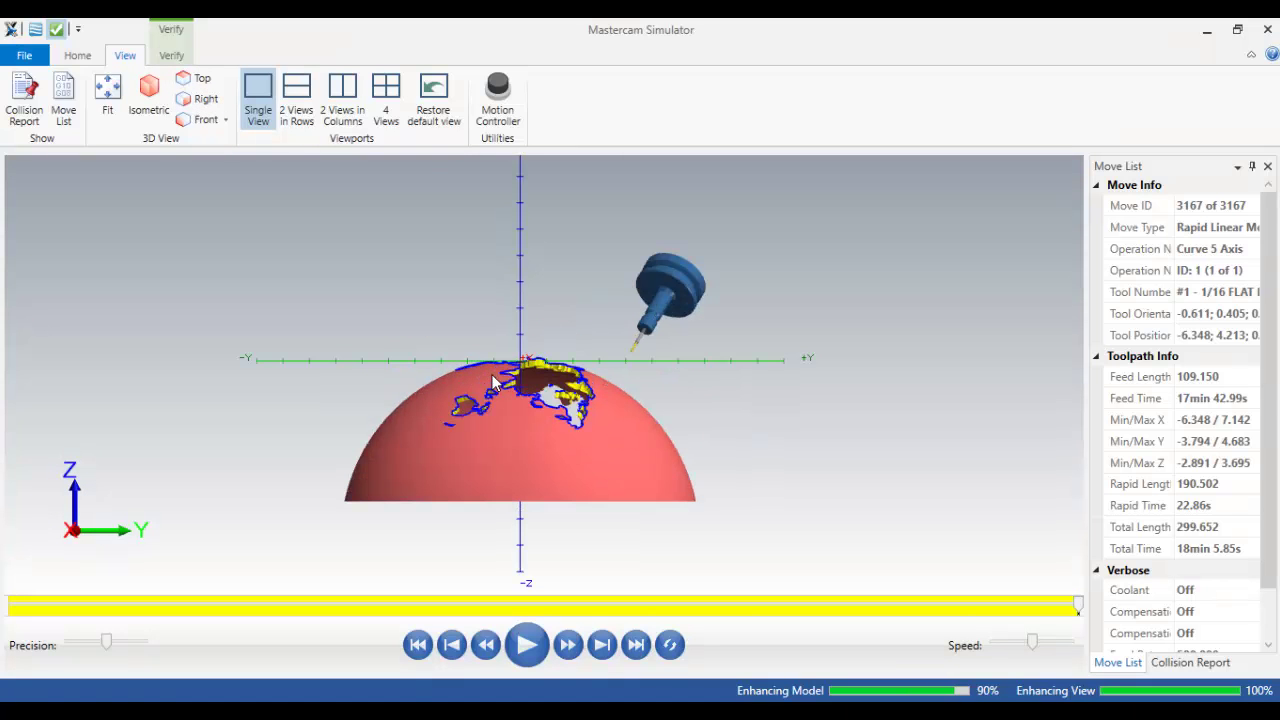
- Restart the verification and watch the tool motion from the right side at a slightly lower playback speed
{"action": "left_click", "coordinate": [418, 645]}
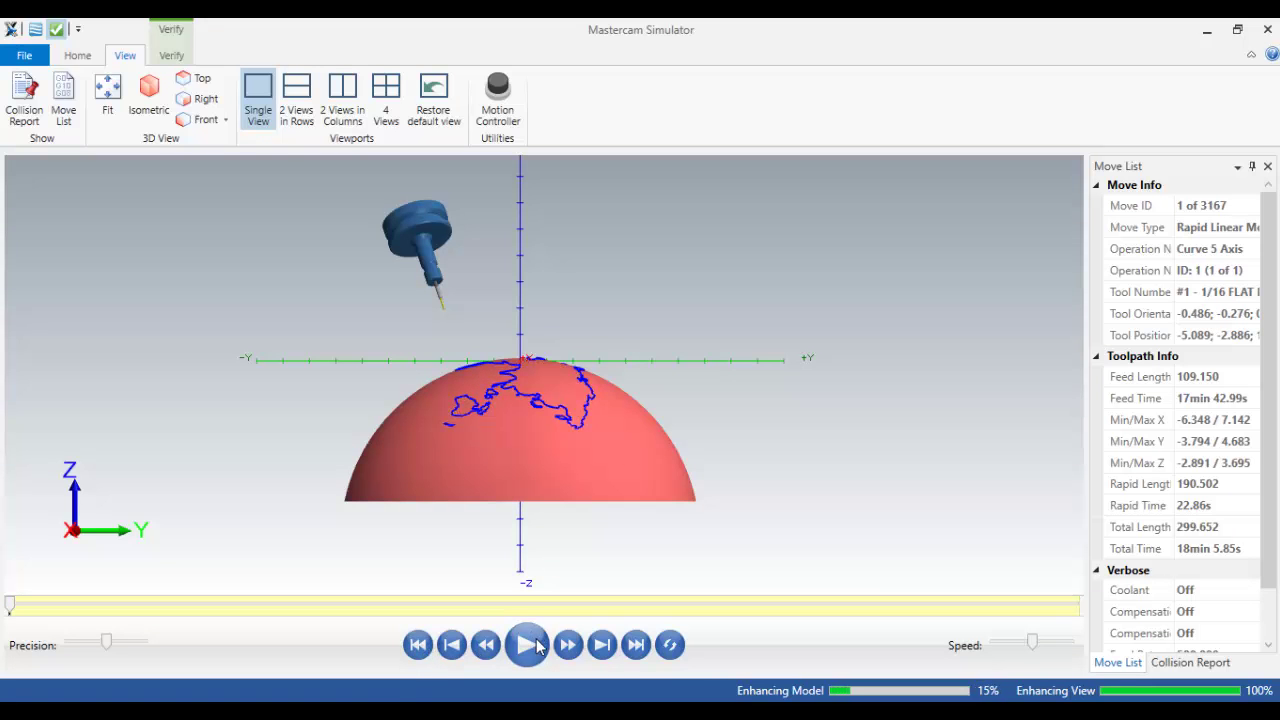
{"action": "left_click", "coordinate": [528, 645]}
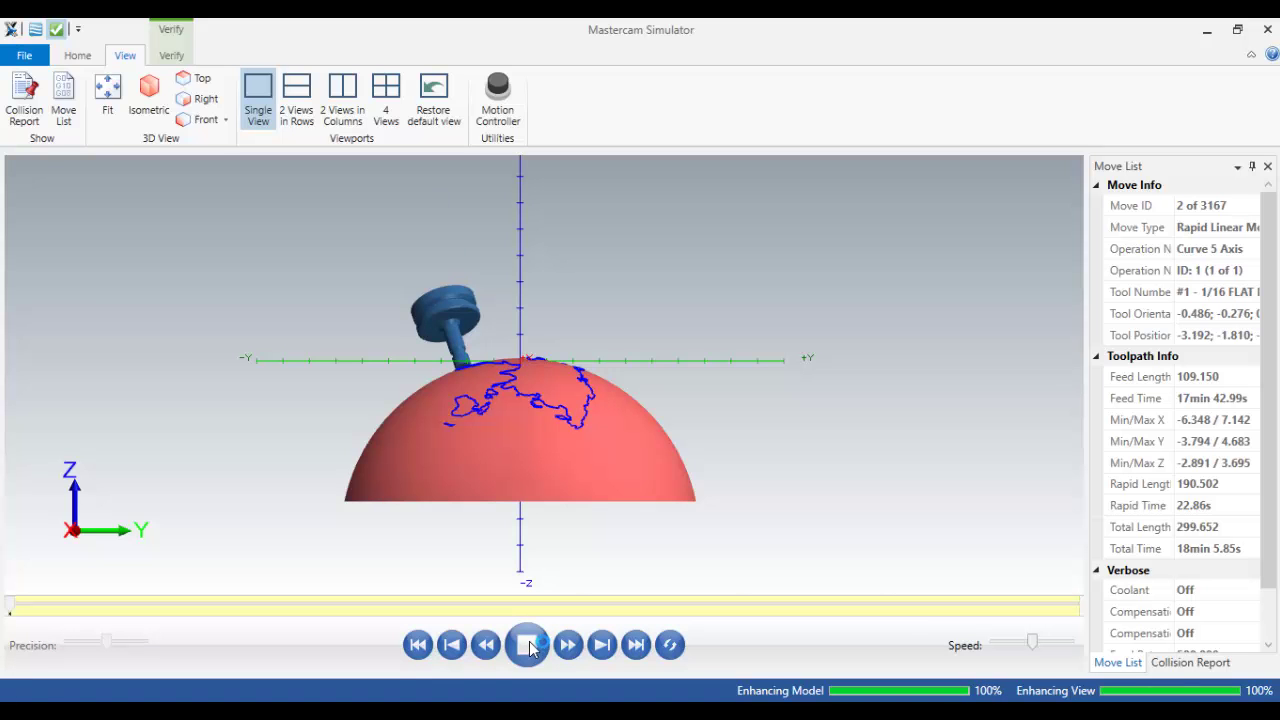
{"action": "left_click", "coordinate": [1007, 648]}
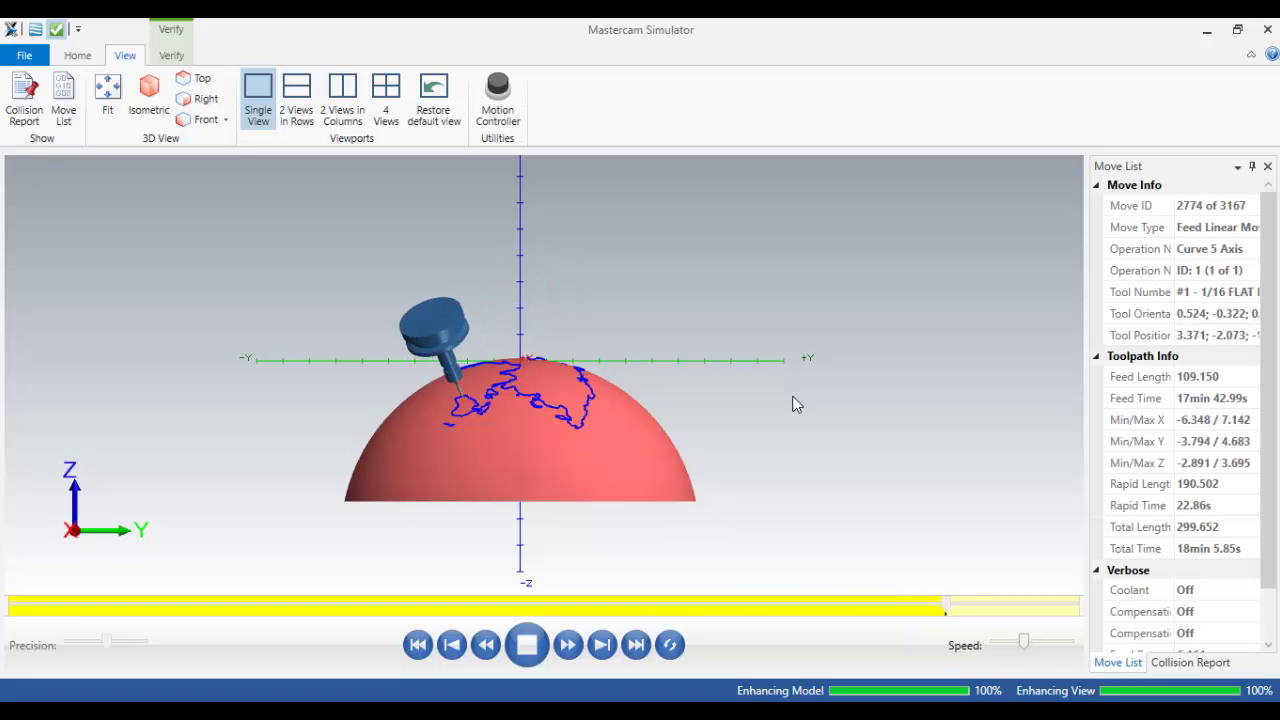
- Replay the whole verification from the start in the top view
{"action": "left_click", "coordinate": [197, 82]}
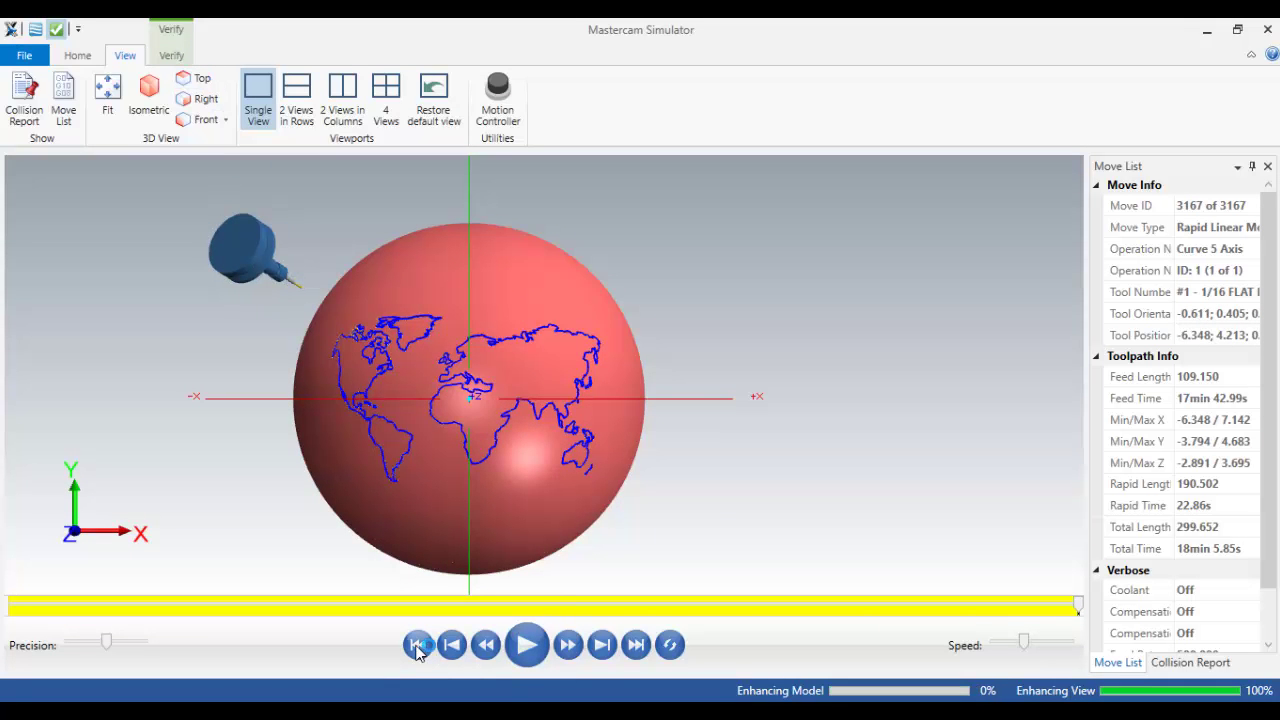
{"action": "left_click", "coordinate": [418, 646]}
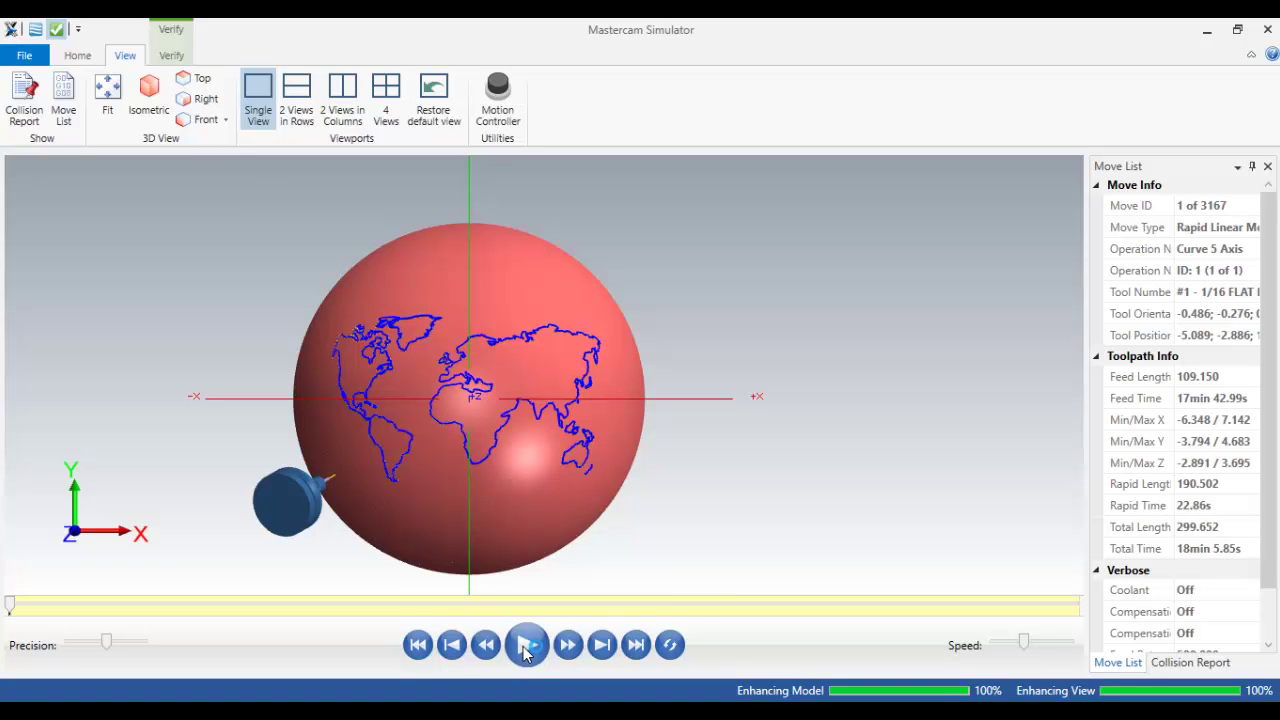
{"action": "left_click", "coordinate": [526, 646]}
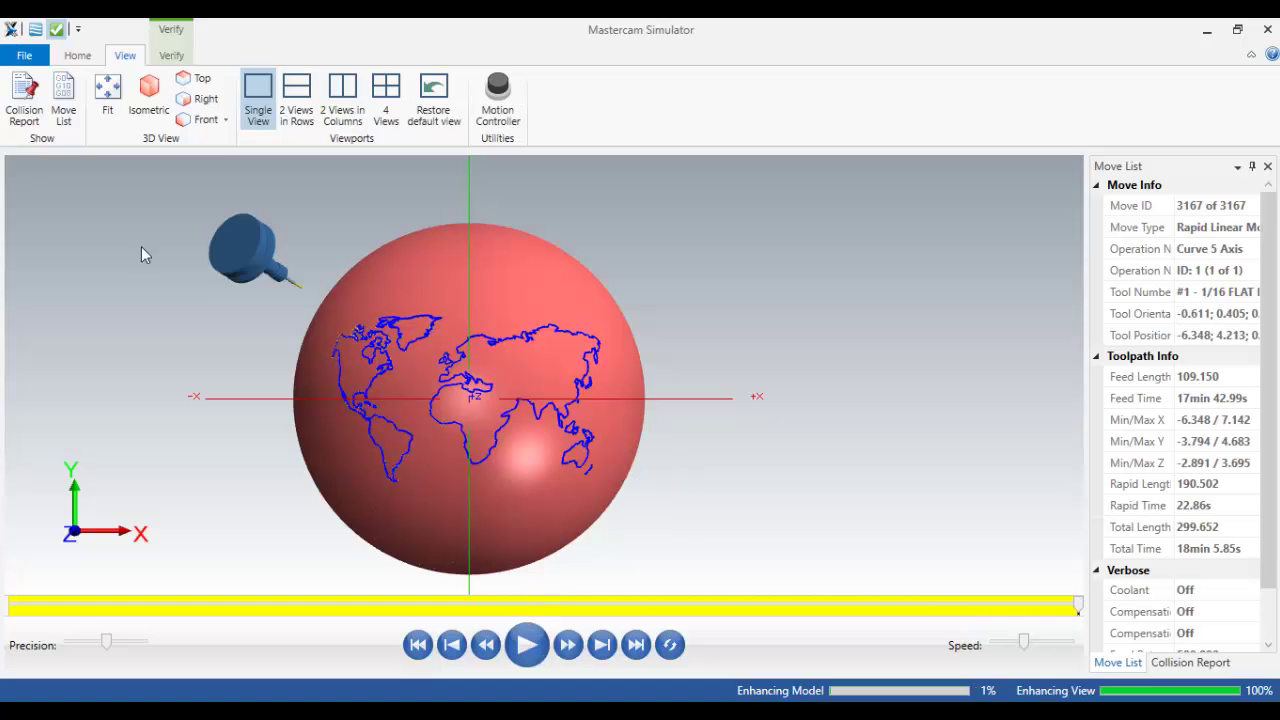
- Keep only the dome shell of the verified stock with Keep Chips in the top view and close the simulator
{"action": "left_click", "coordinate": [171, 55]}
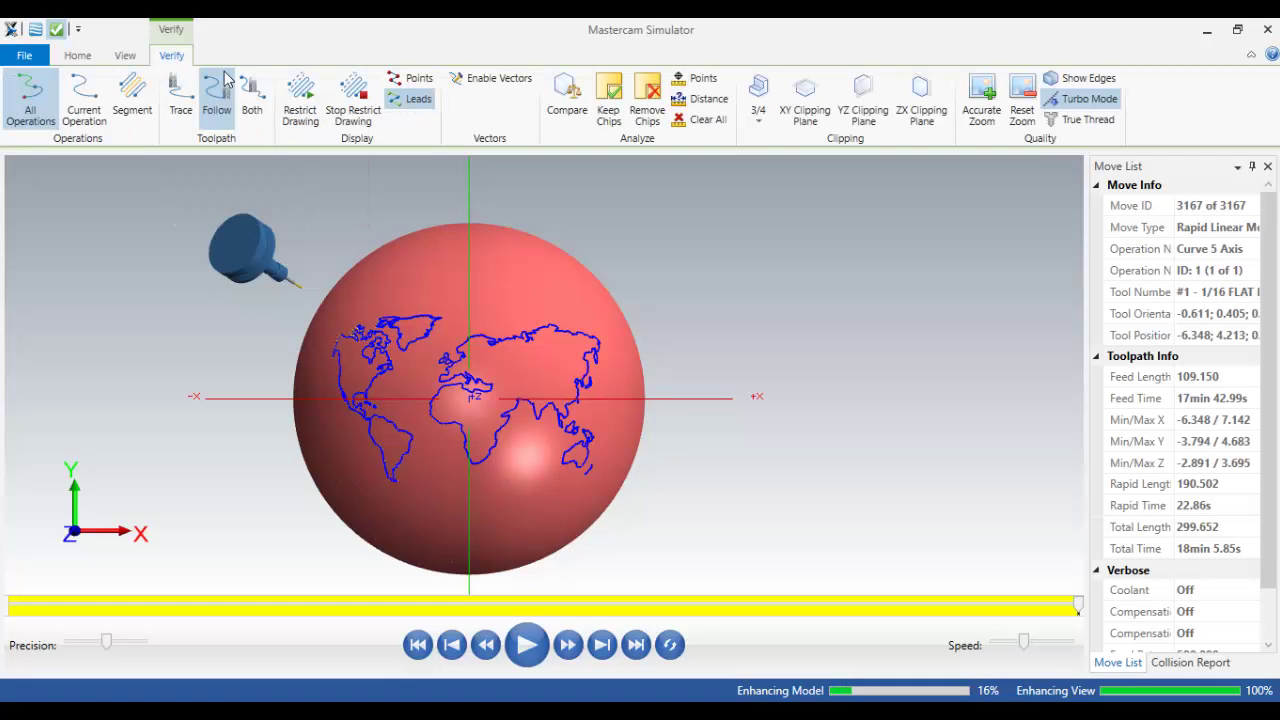
{"action": "left_click", "coordinate": [612, 102]}
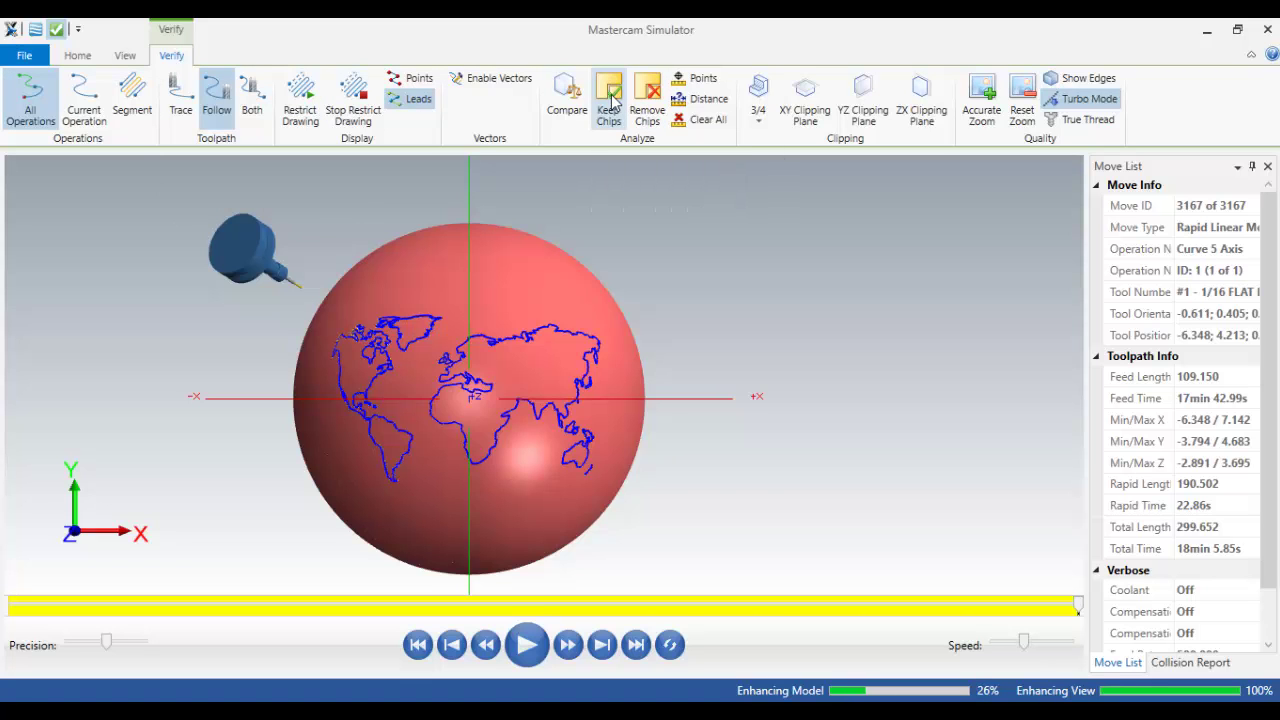
{"action": "left_click", "coordinate": [505, 266]}
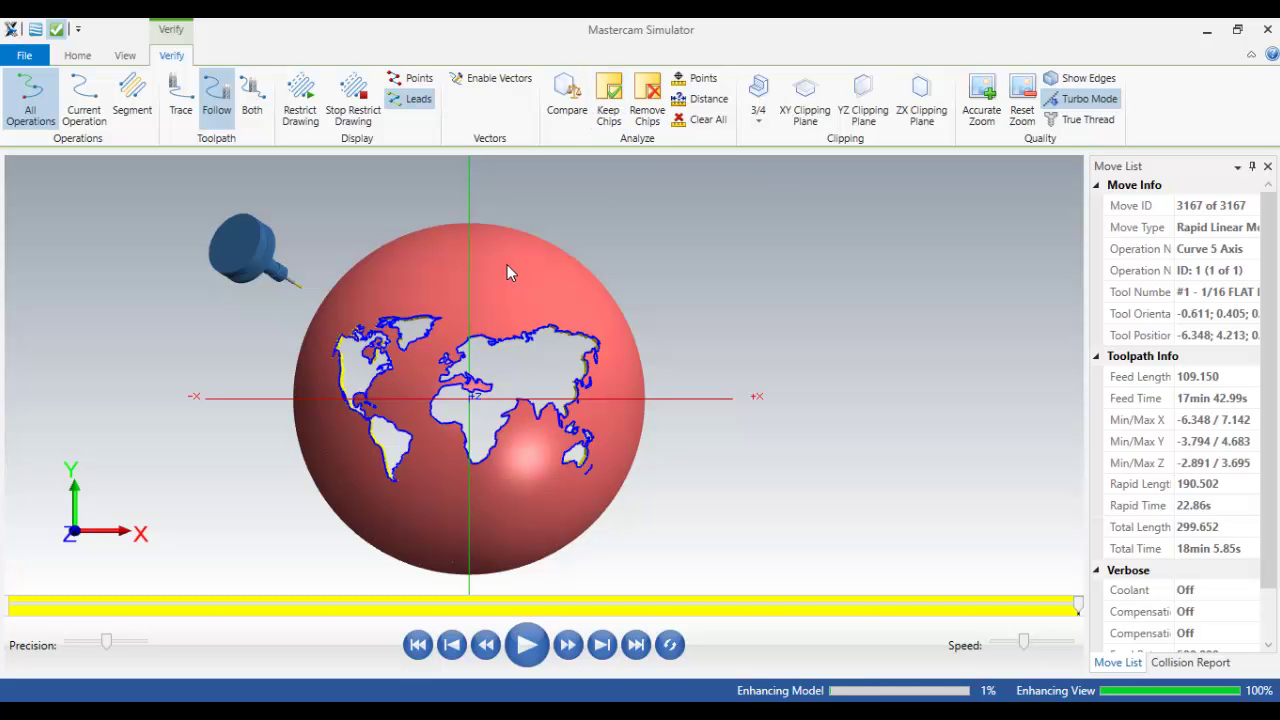
{"action": "left_click", "coordinate": [1267, 29]}
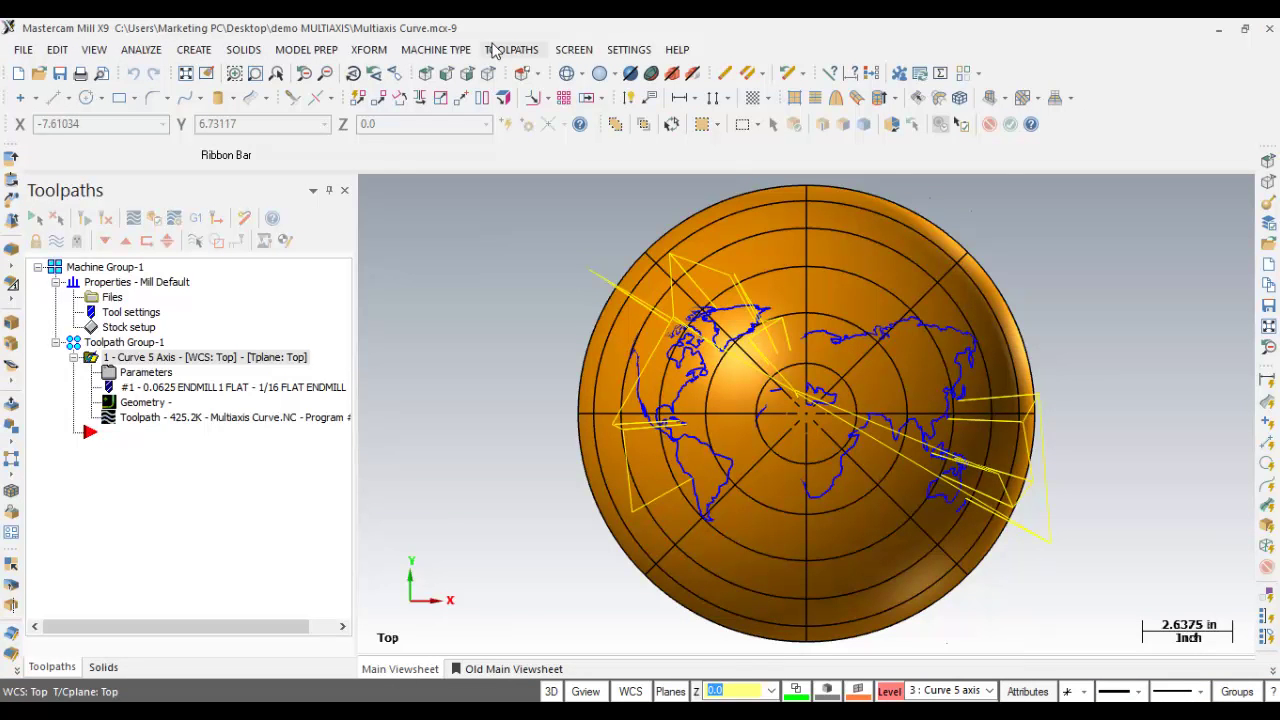
- Show the dome as wireframe in the isometric view and hide the Curve 5 Axis toolpath display
{"action": "left_click", "coordinate": [488, 74]}
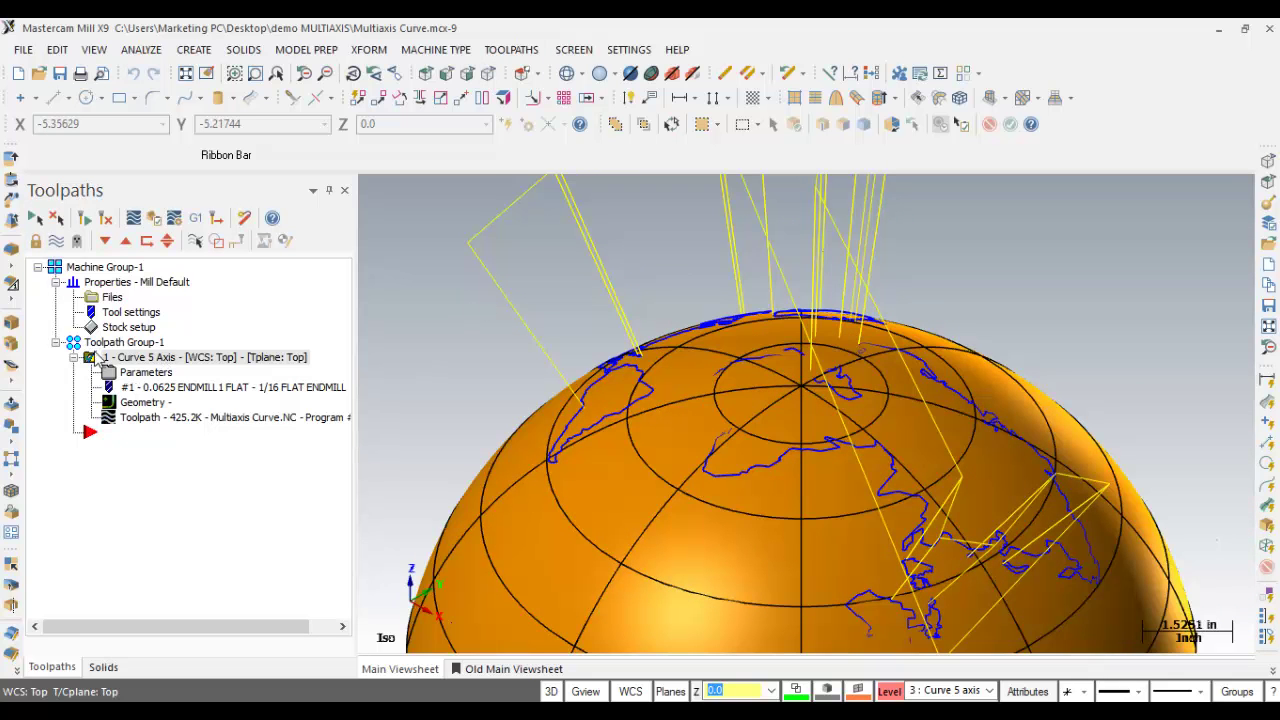
{"action": "key", "text": "alt+s"}
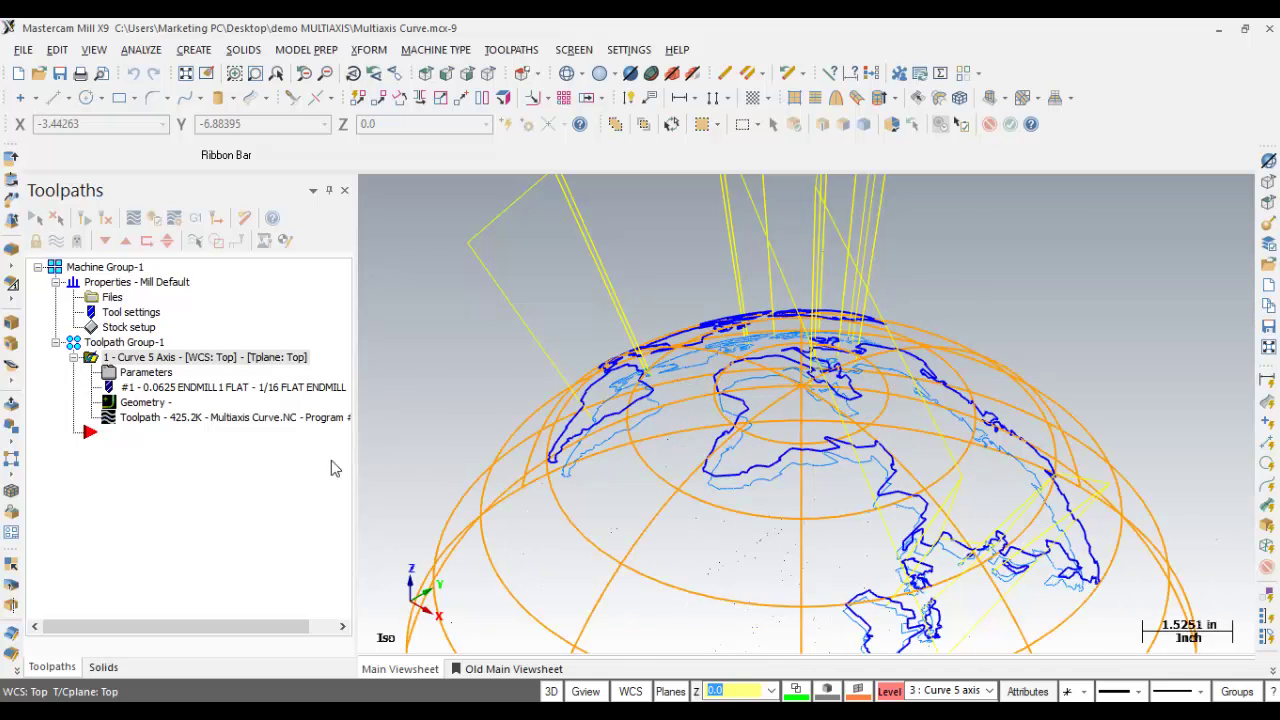
{"action": "left_click", "coordinate": [135, 360]}
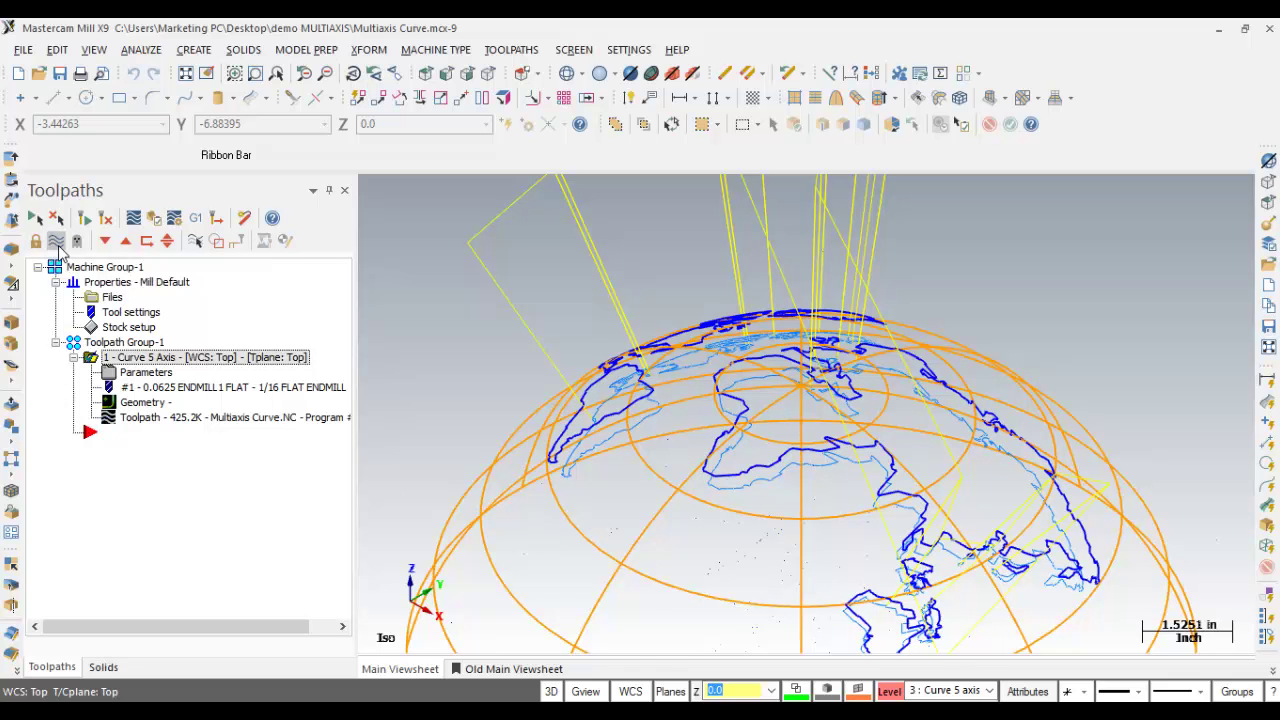
{"action": "left_click", "coordinate": [56, 243]}
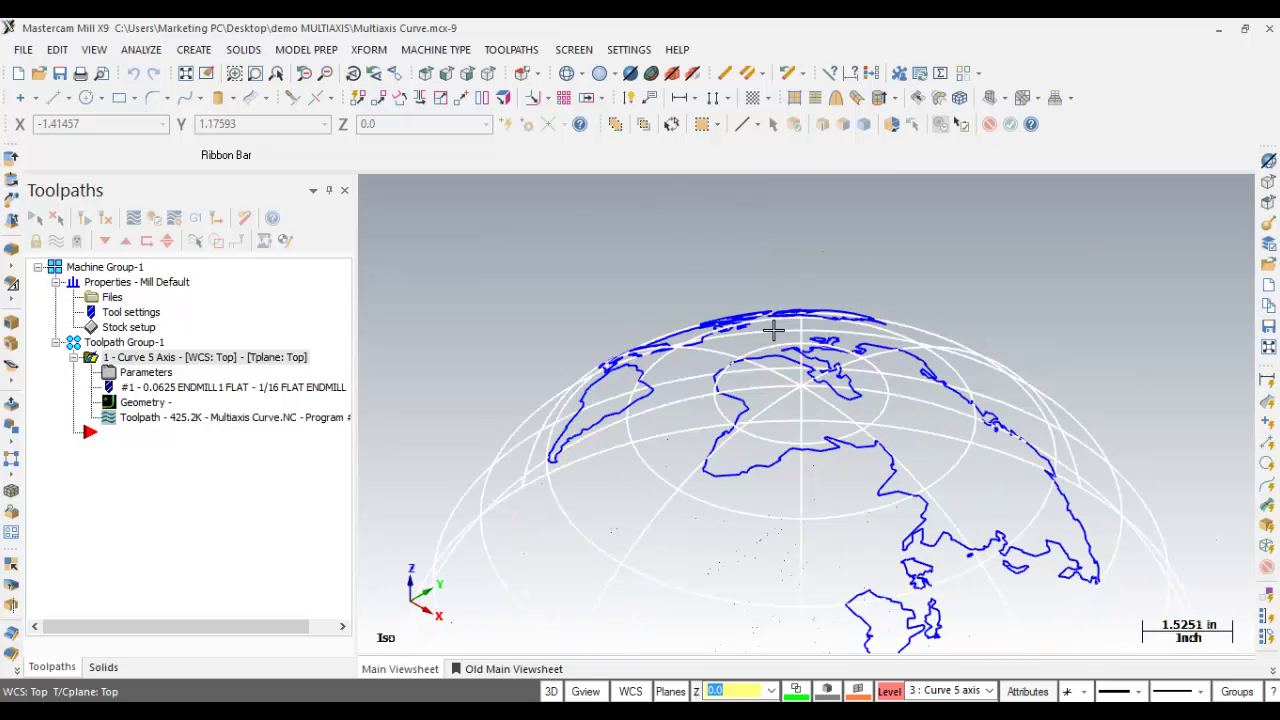
{"action": "left_click", "coordinate": [160, 357]}
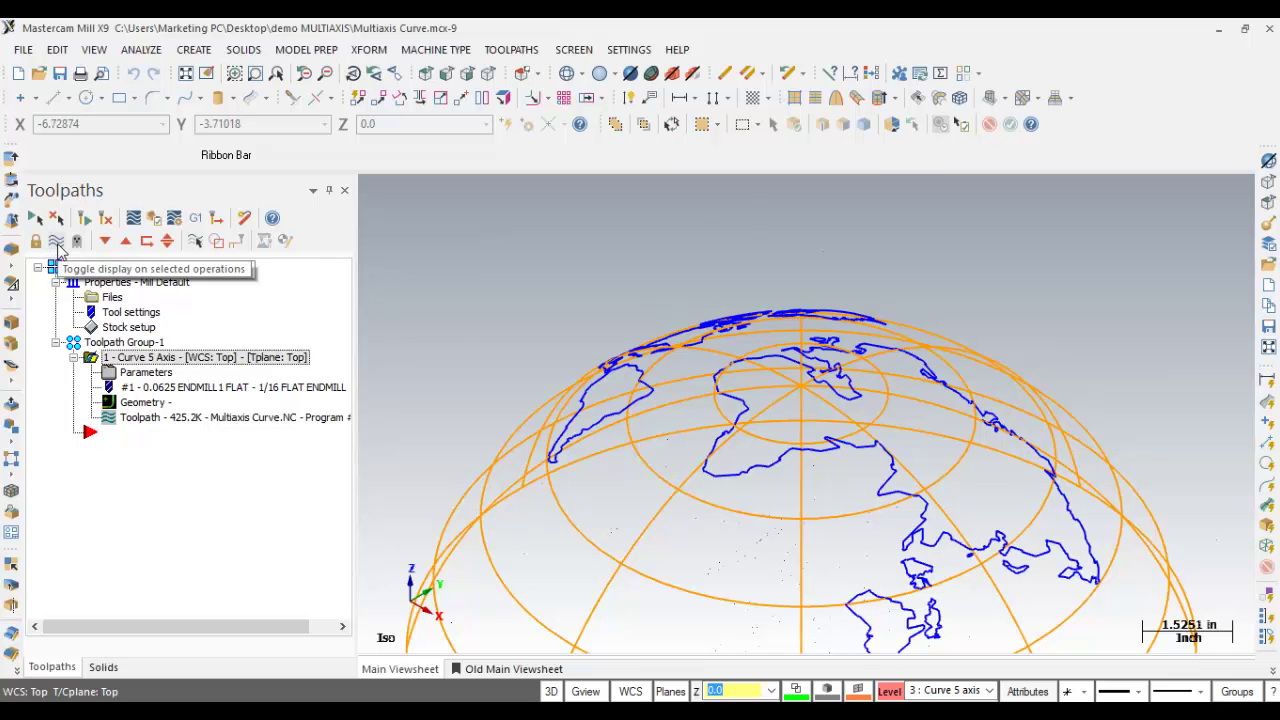
{"action": "left_click", "coordinate": [56, 242]}
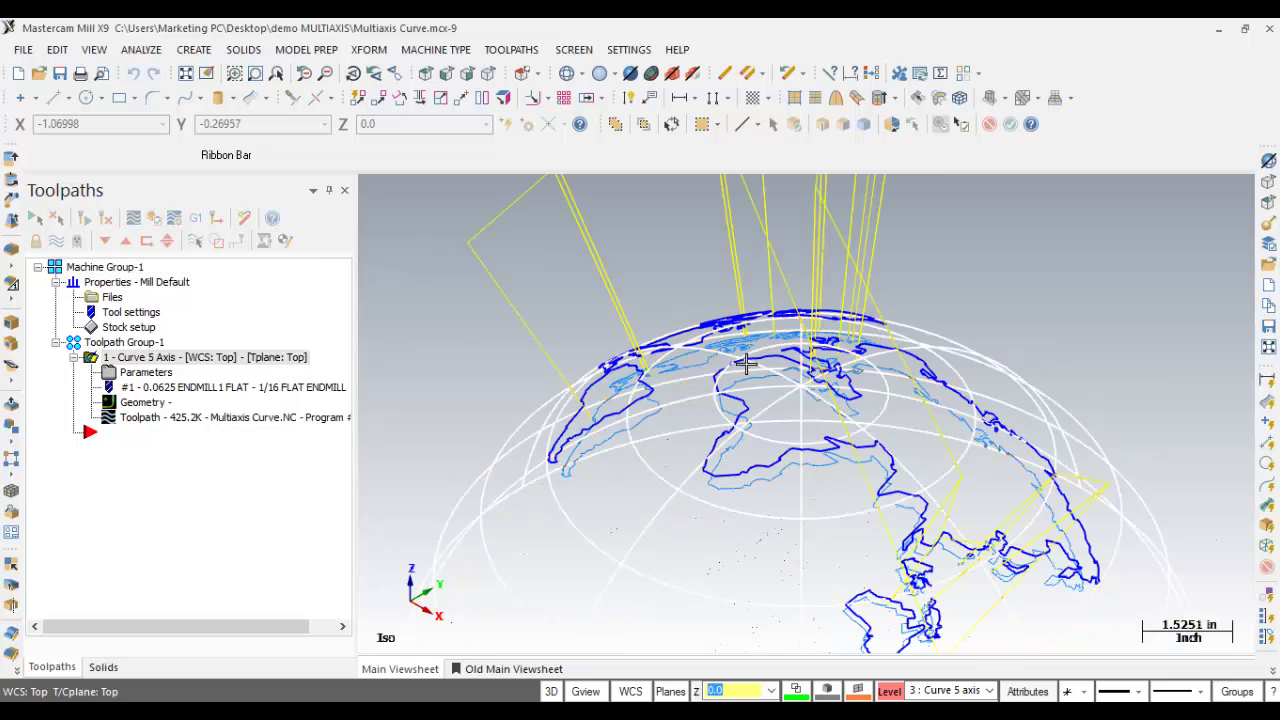
{"action": "left_click", "coordinate": [56, 243]}
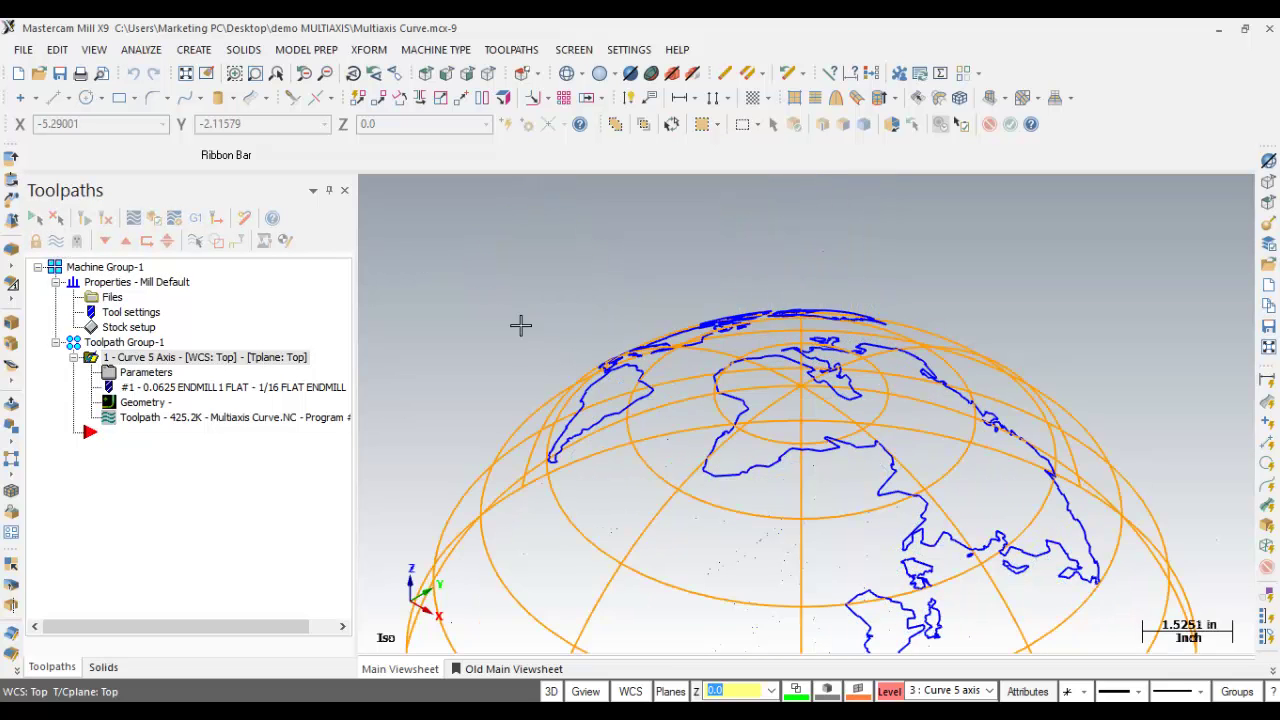
- Make level 4, Curve 5 axis with tool axis control FROM POINT, the main level and hide level 3
{"action": "middle_click_drag", "start_coordinate": [857, 443], "coordinate": [948, 670]}
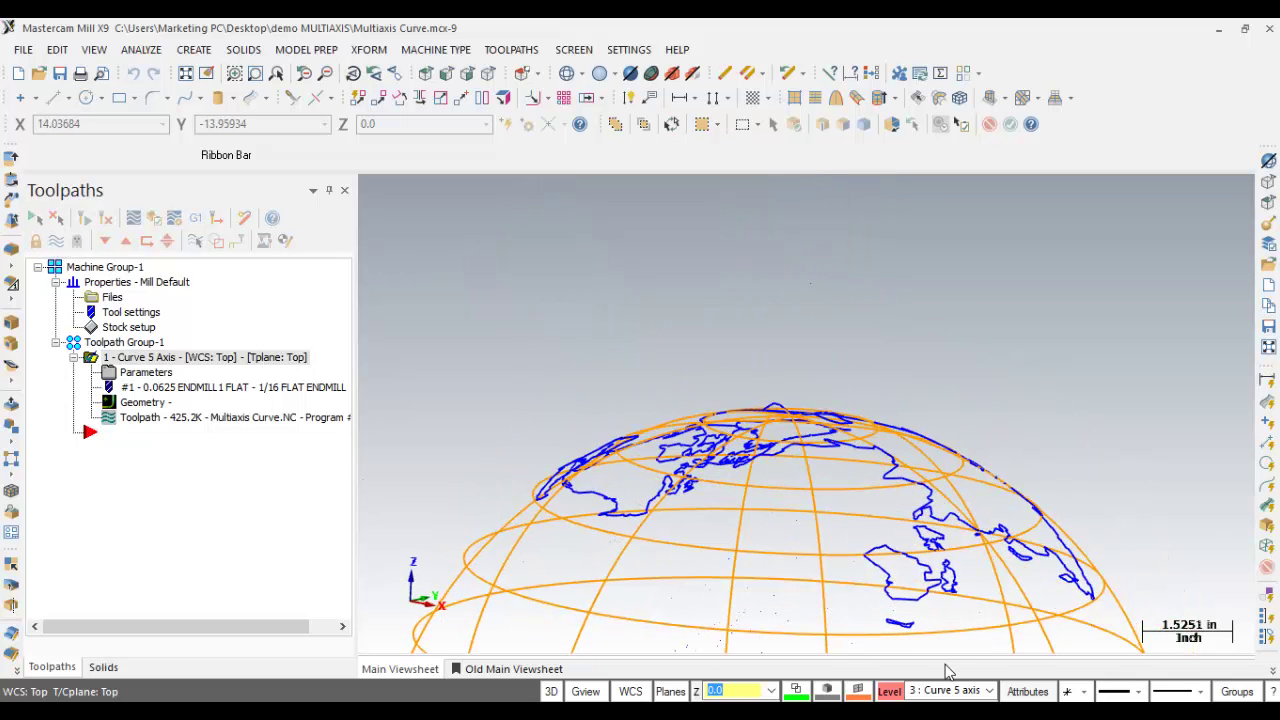
{"action": "left_click", "coordinate": [893, 692]}
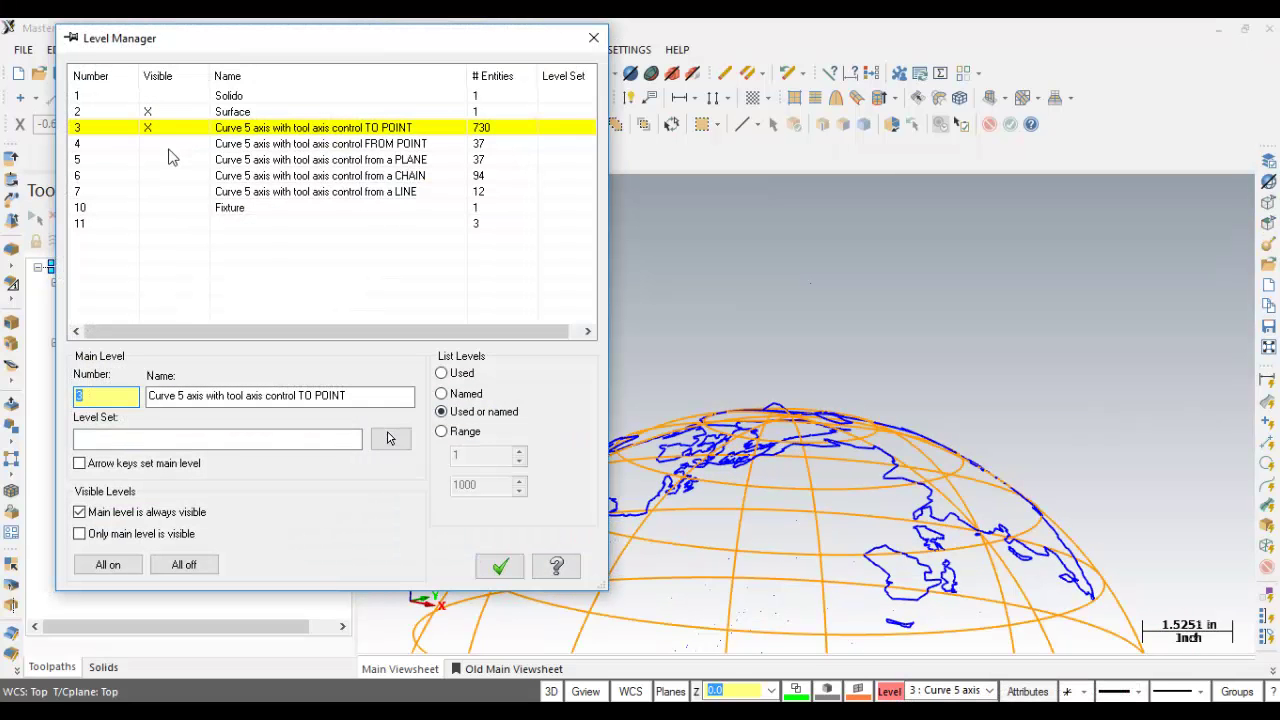
{"action": "left_click", "coordinate": [118, 146]}
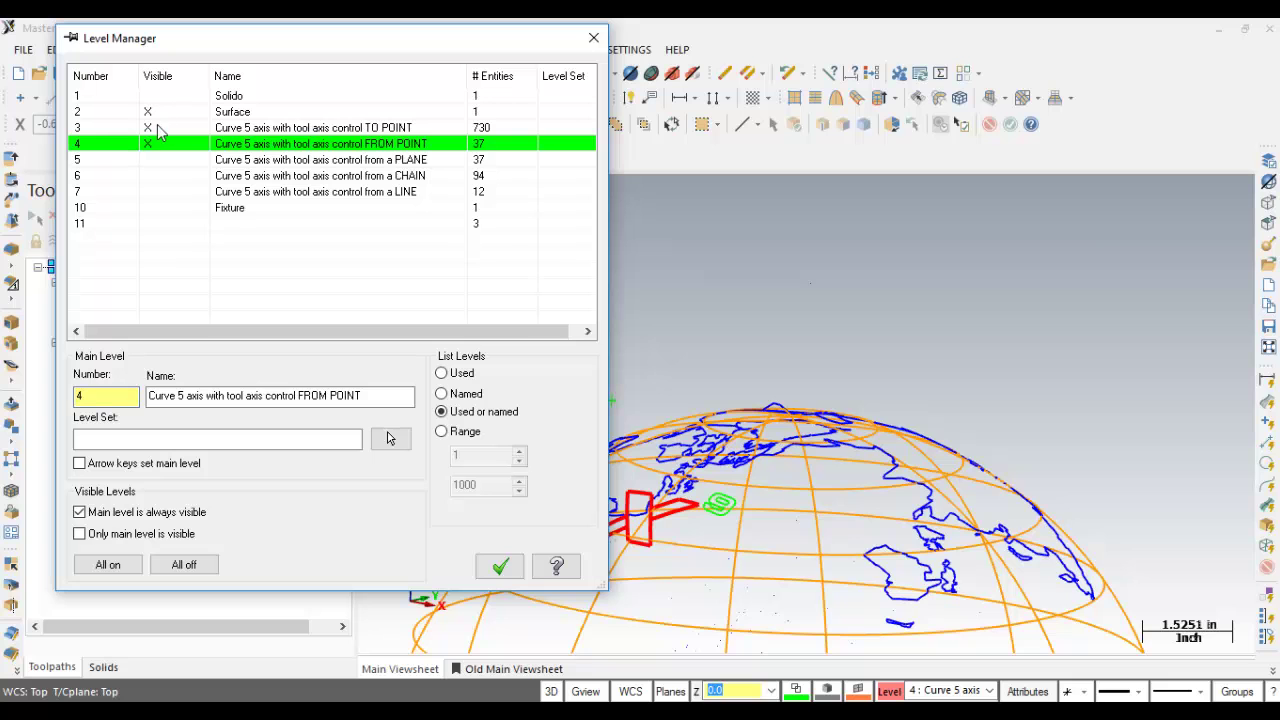
{"action": "left_click", "coordinate": [148, 130]}
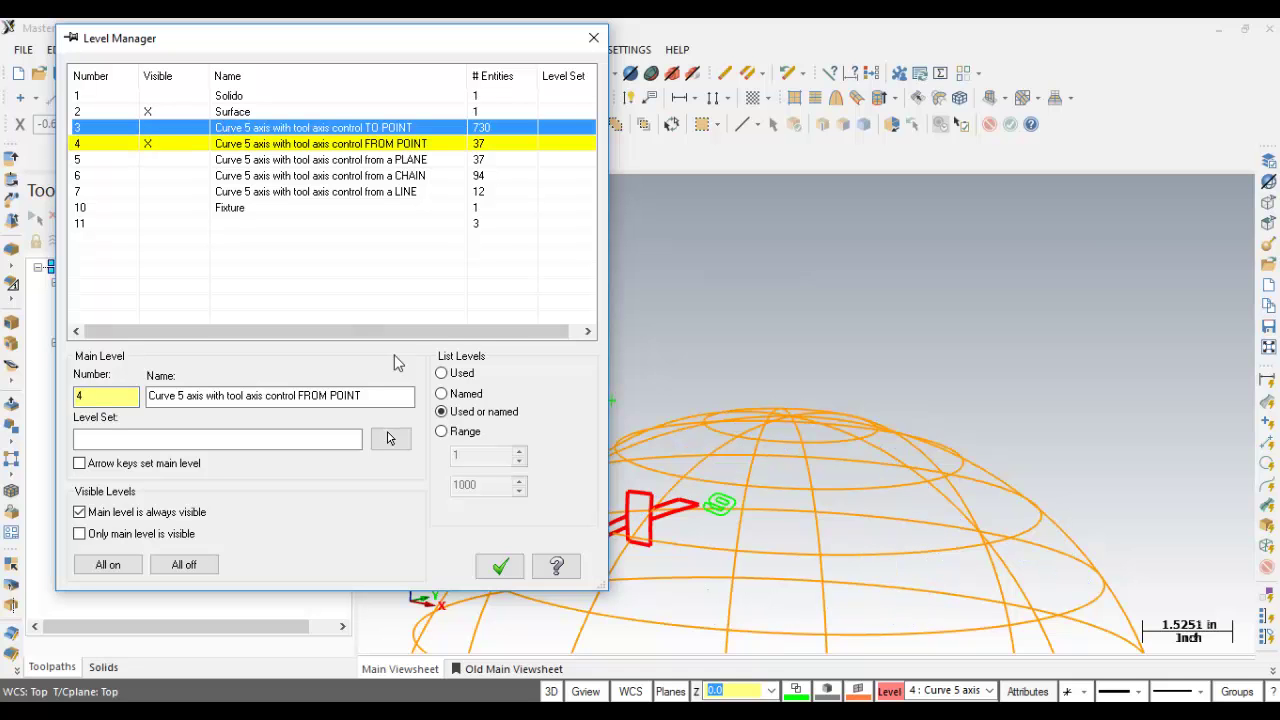
{"action": "left_click", "coordinate": [499, 568]}
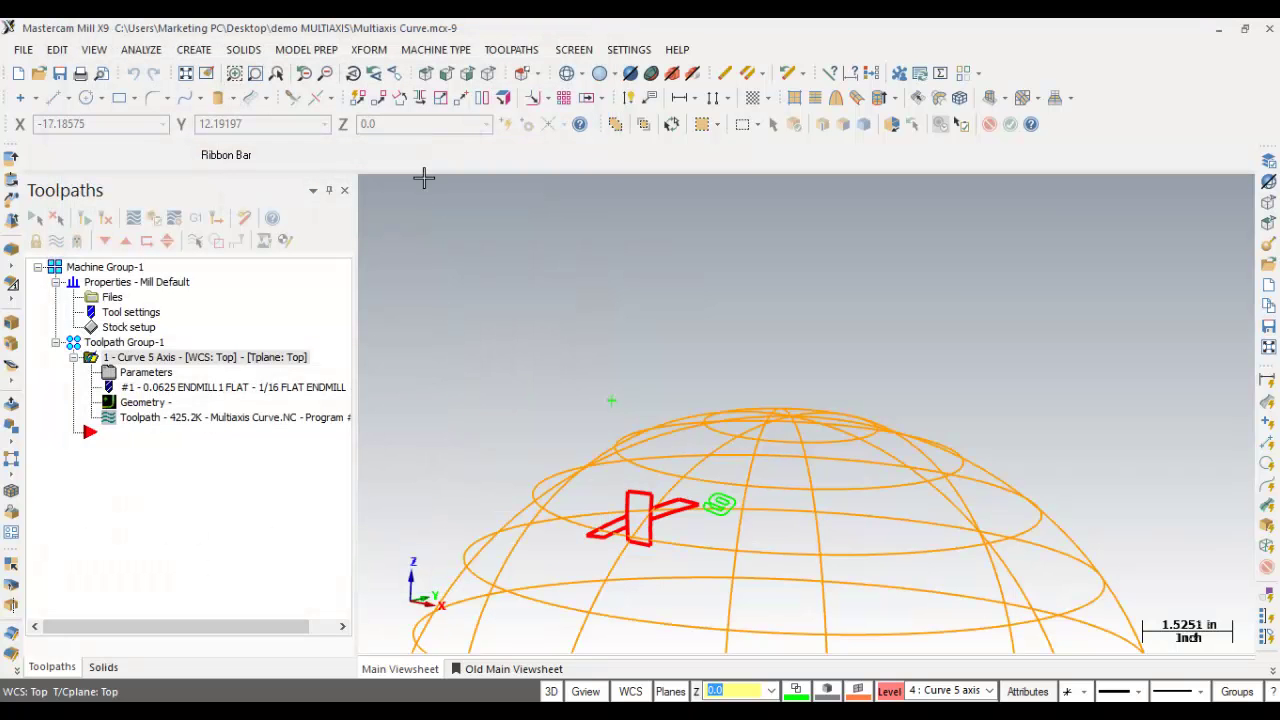
- Shade the dome and examine the red and green curves on its surface and the point outside it
{"action": "key", "text": "alt+s"}
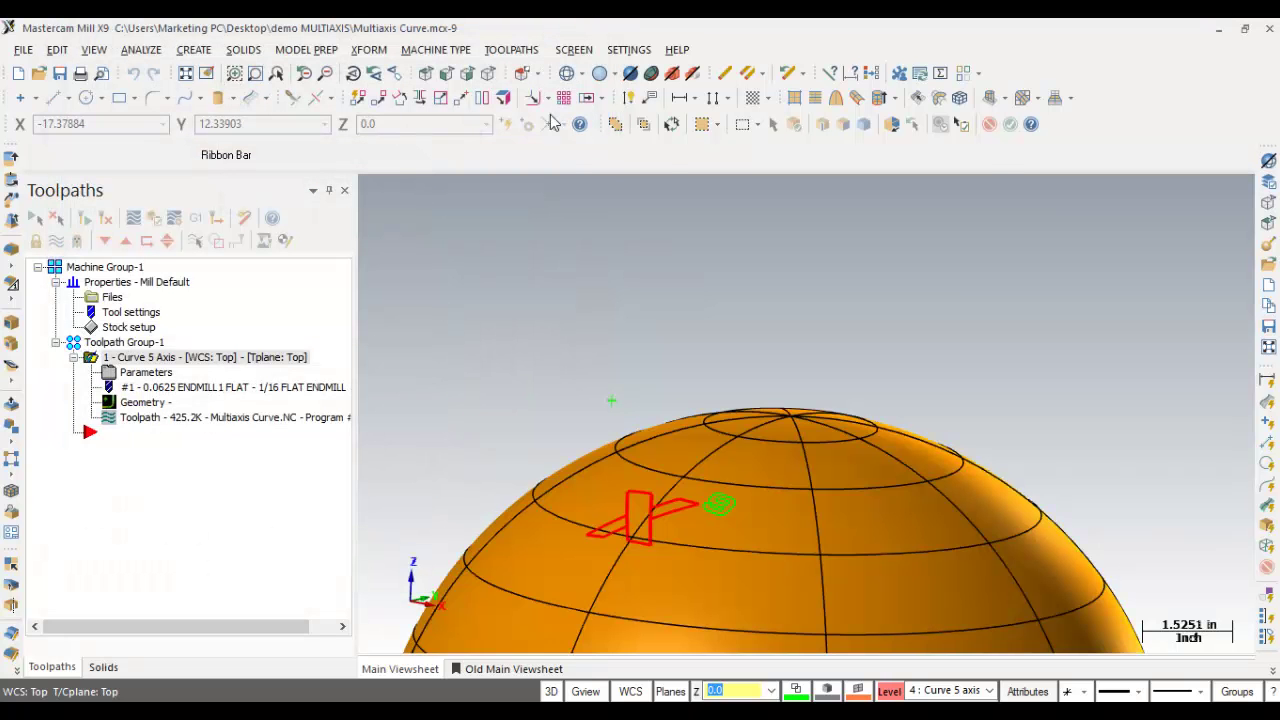
{"action": "left_click", "coordinate": [488, 73]}
{"action": "scroll", "coordinate": [591, 214], "scroll_direction": "down", "scroll_amount": 3}
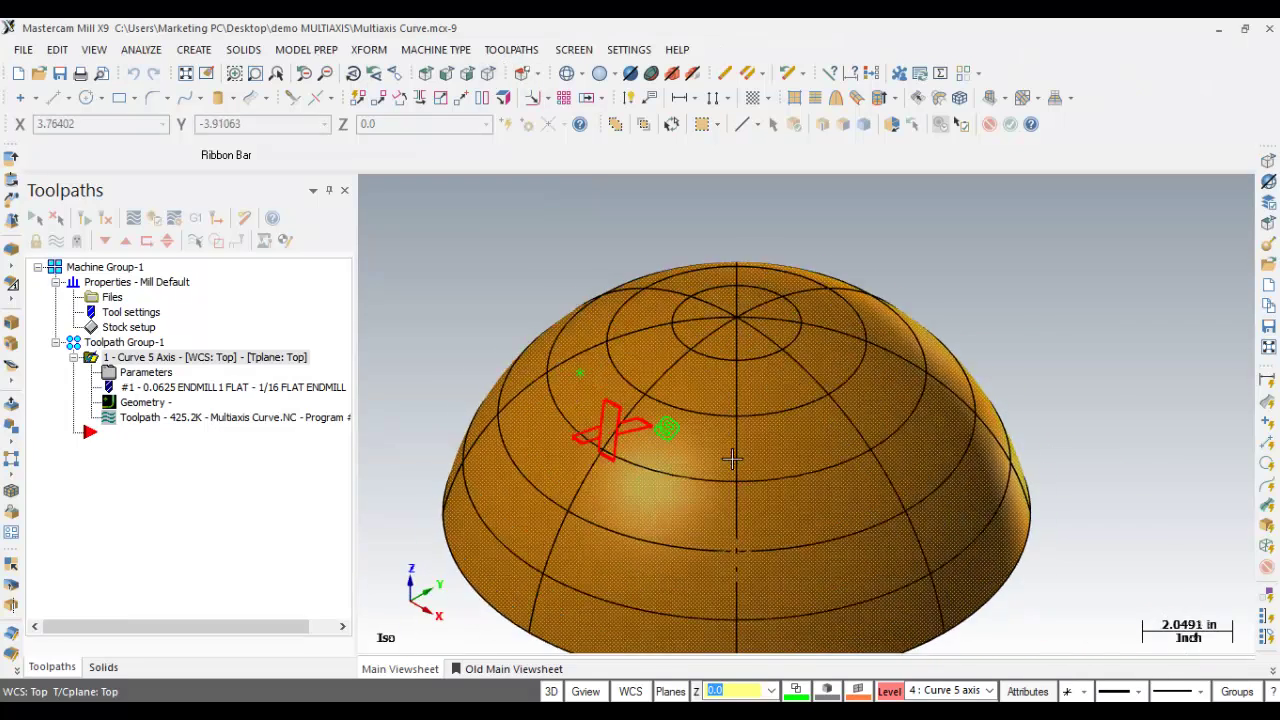
{"action": "scroll", "coordinate": [666, 428], "scroll_direction": "up", "scroll_amount": 4}
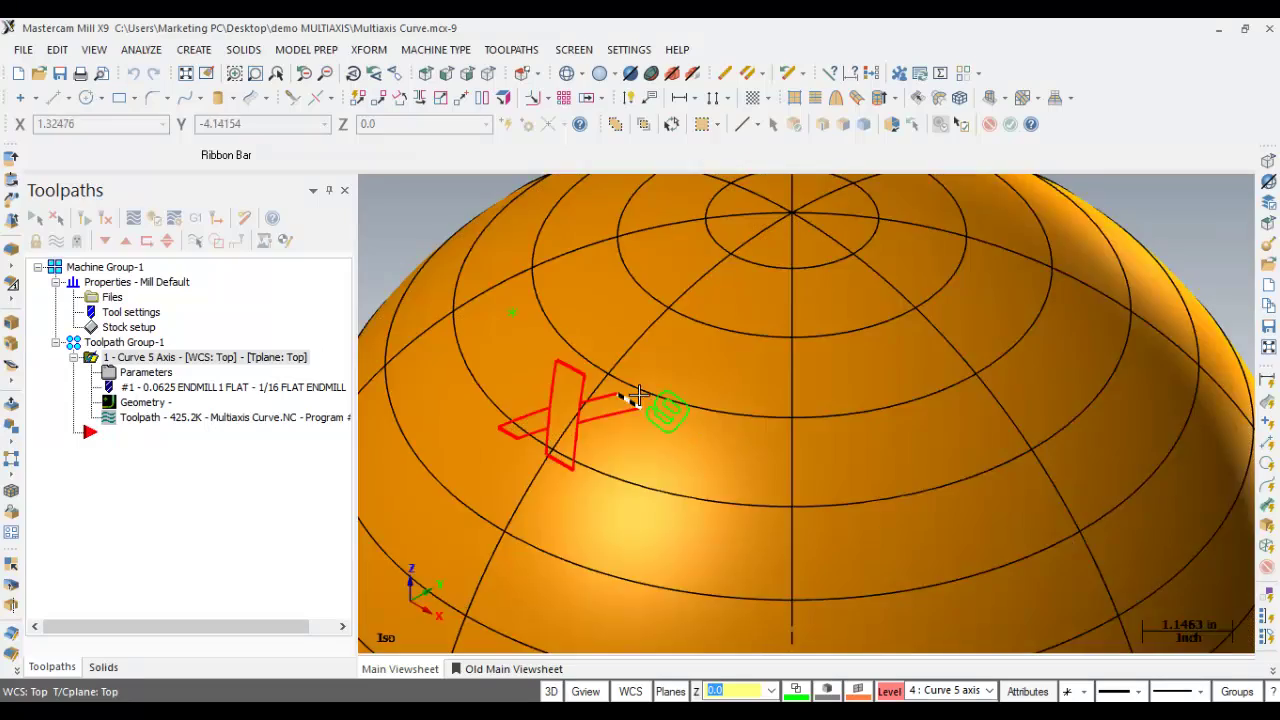
{"action": "mouse_move", "coordinate": [643, 483]}
{"action": "middle_mouse_down"}
{"action": "mouse_move", "coordinate": [640, 409]}
{"action": "mouse_move", "coordinate": [681, 455]}
{"action": "mouse_move", "coordinate": [537, 332]}
{"action": "mouse_move", "coordinate": [491, 318]}
{"action": "middle_mouse_up"}
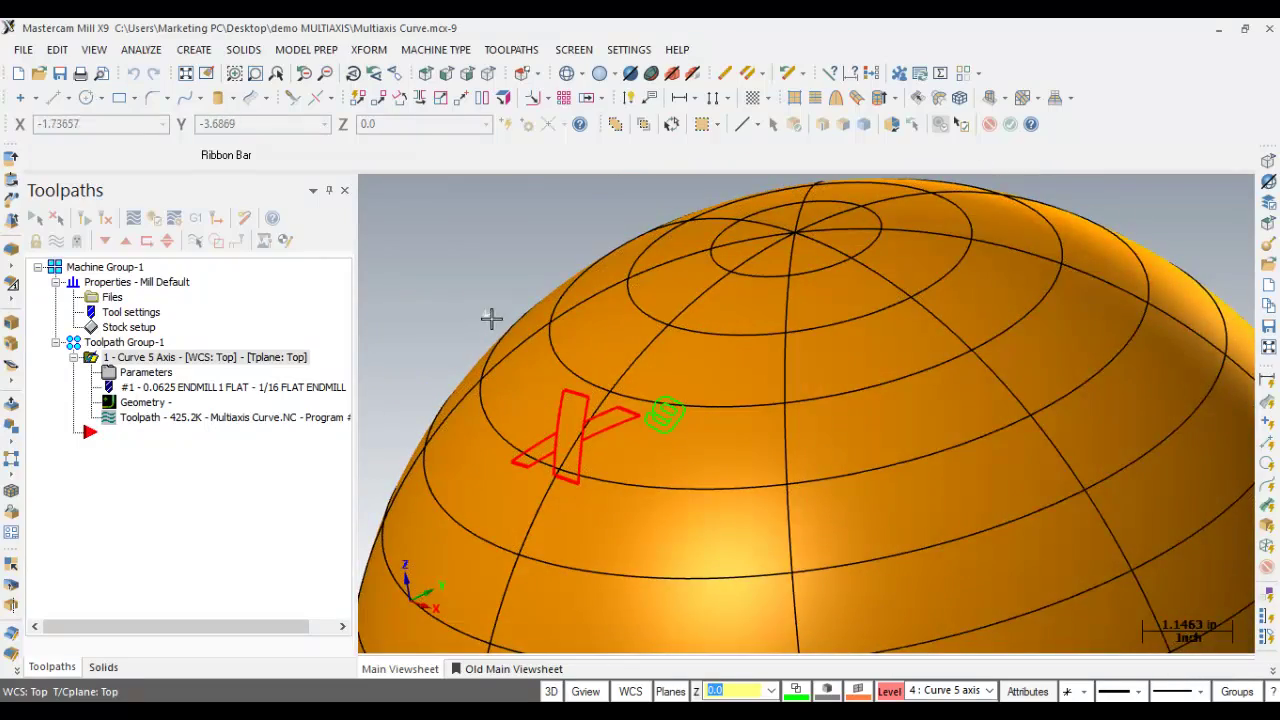
{"action": "scroll", "coordinate": [480, 310], "scroll_direction": "up", "scroll_amount": 5}
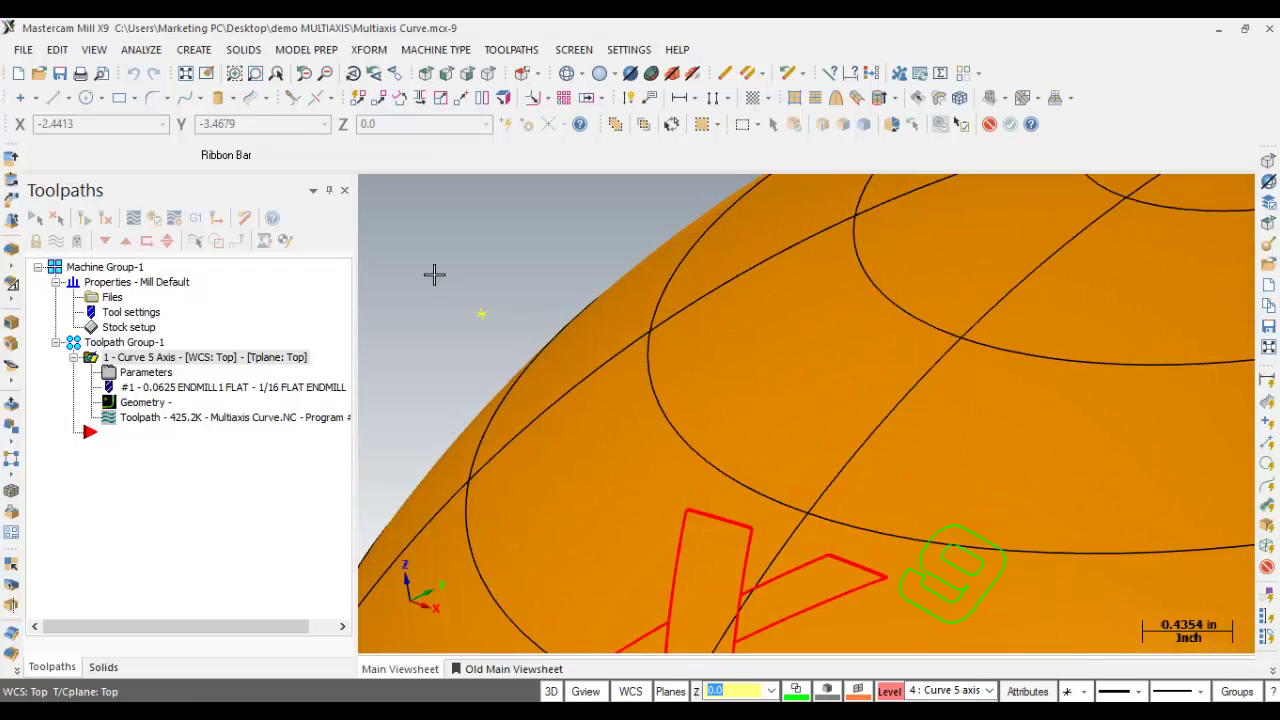
{"action": "scroll", "coordinate": [466, 260], "scroll_direction": "down", "scroll_amount": 2}
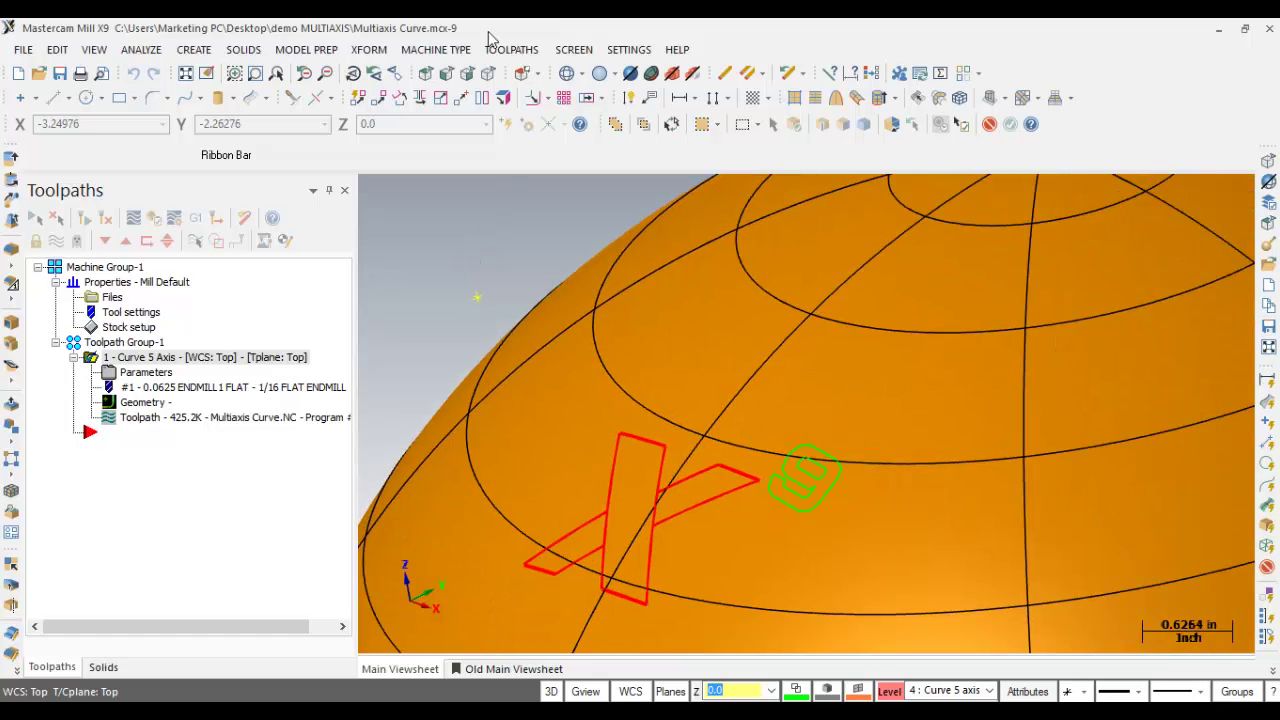
- Create a second multiaxis toolpath of type Curve and check its 1/16 flat end mill and holder
{"action": "left_click", "coordinate": [516, 50]}
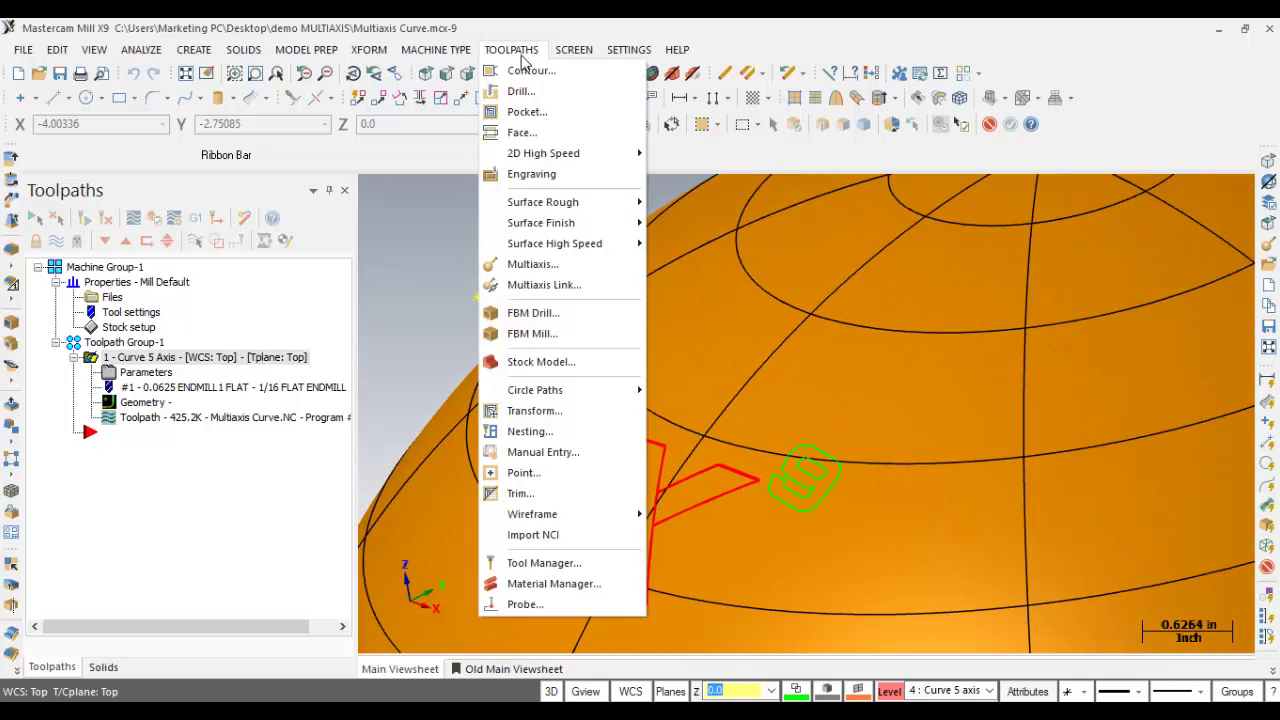
{"action": "left_click", "coordinate": [543, 264]}
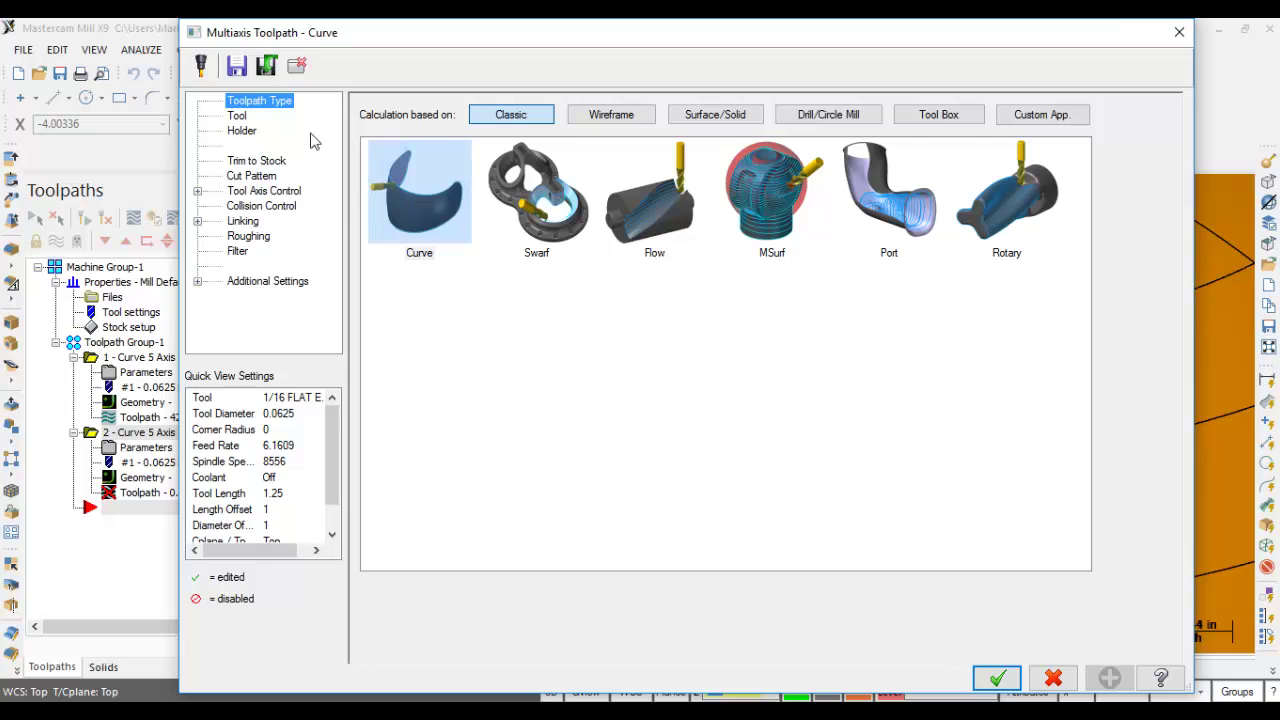
{"action": "left_click", "coordinate": [238, 119]}
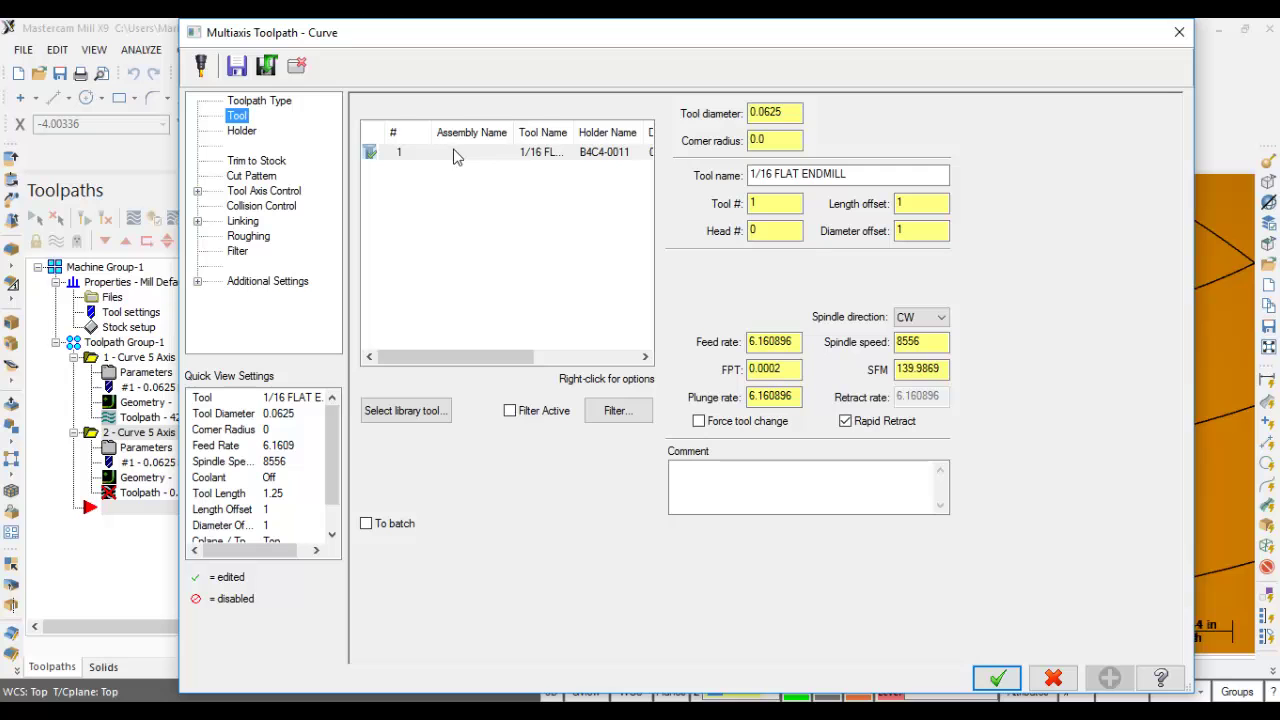
{"action": "left_click", "coordinate": [246, 133]}
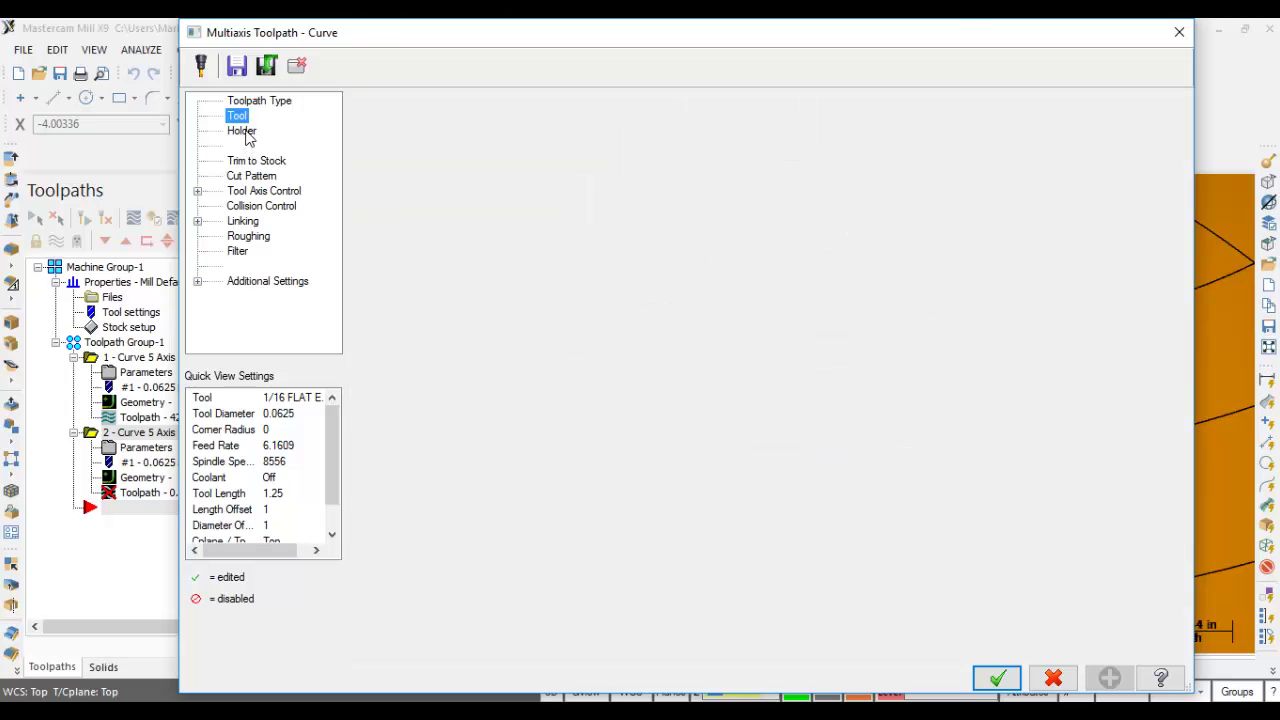
- Window-chain the red and green 3D curves as the cut pattern, starting near the upper corner of the red X
{"action": "left_click", "coordinate": [248, 178]}
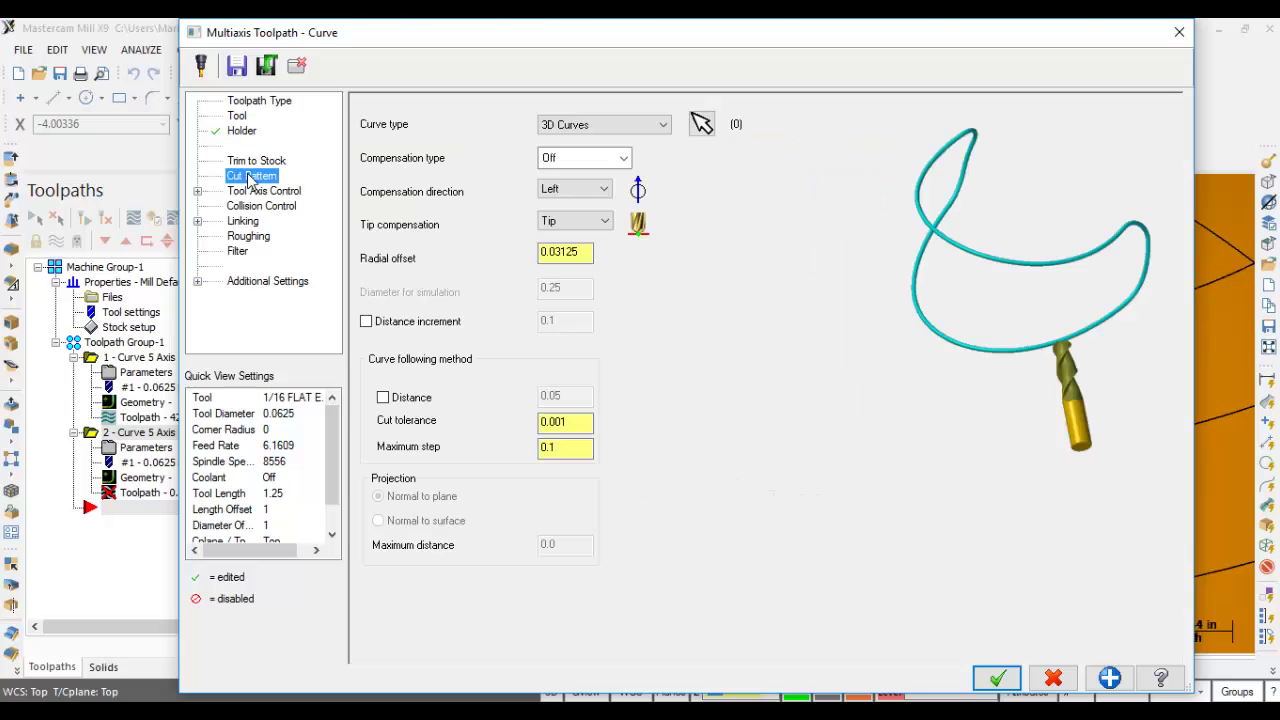
{"action": "left_click", "coordinate": [701, 124]}
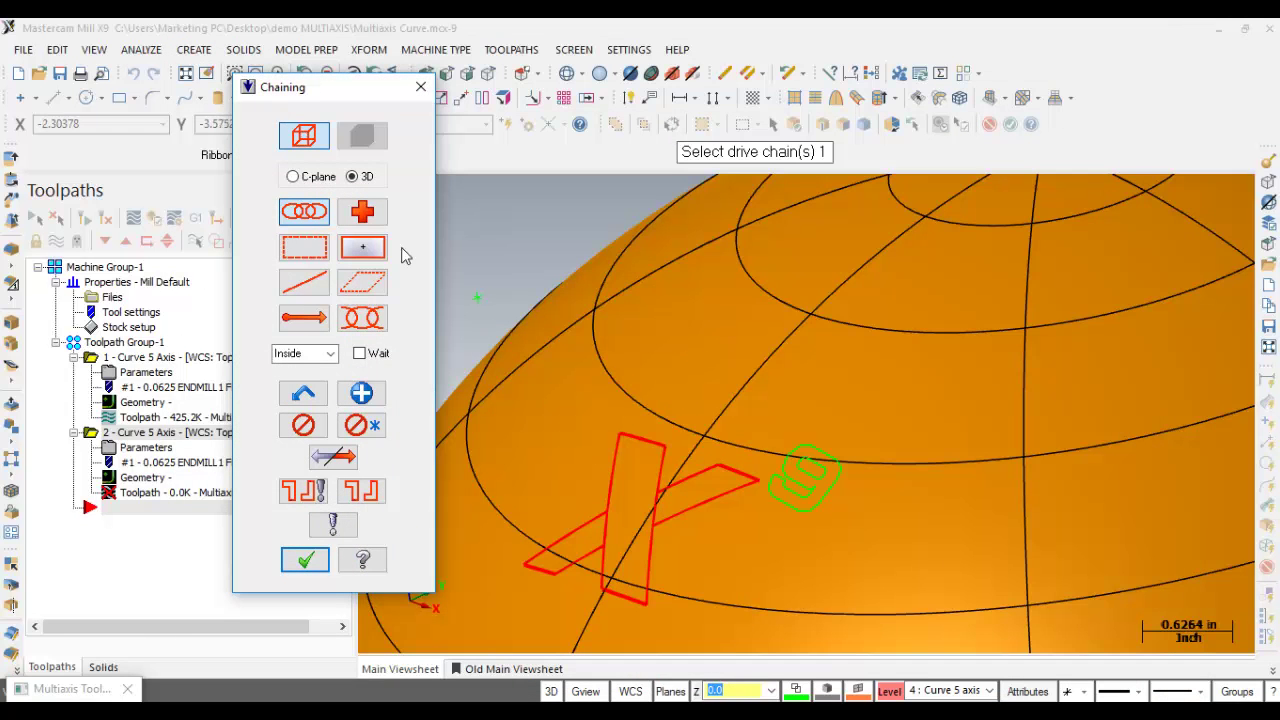
{"action": "left_click", "coordinate": [304, 247]}
{"action": "mouse_move", "coordinate": [495, 275]}
{"action": "left_mouse_down"}
{"action": "mouse_move", "coordinate": [543, 354]}
{"action": "mouse_move", "coordinate": [903, 660]}
{"action": "mouse_move", "coordinate": [931, 650]}
{"action": "mouse_move", "coordinate": [933, 632]}
{"action": "left_mouse_up"}
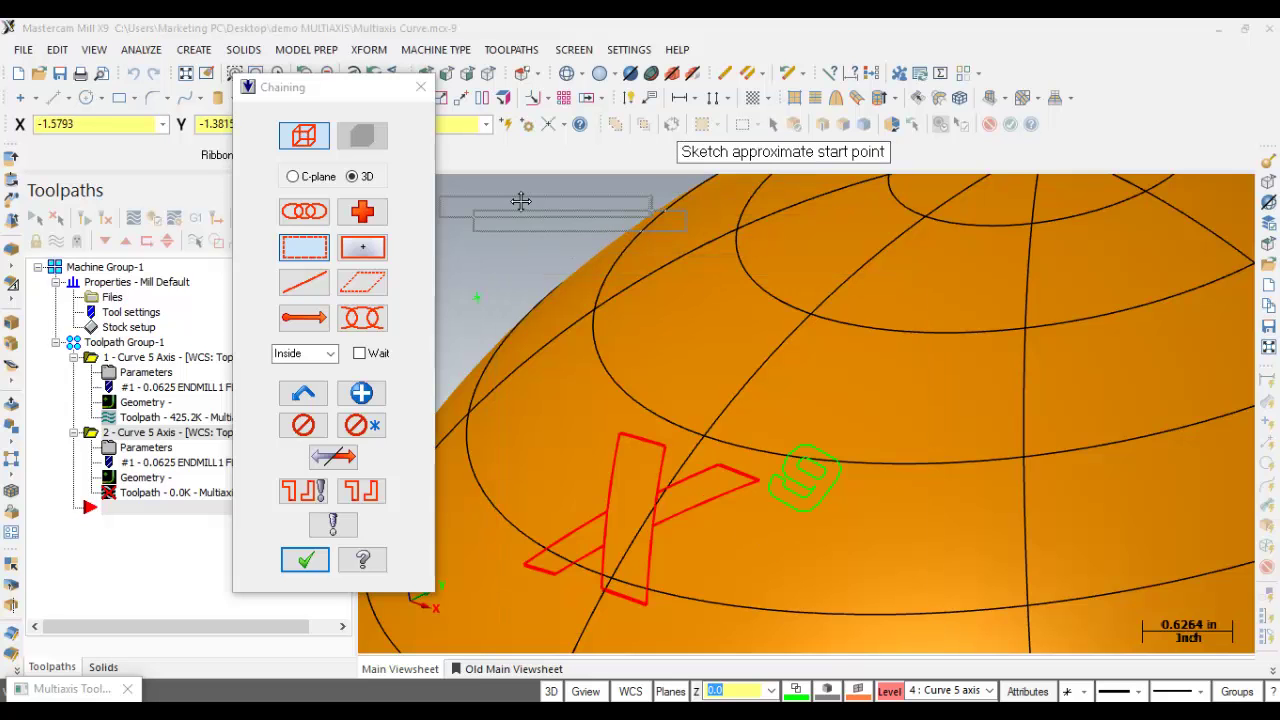
{"action": "left_click", "coordinate": [620, 437]}
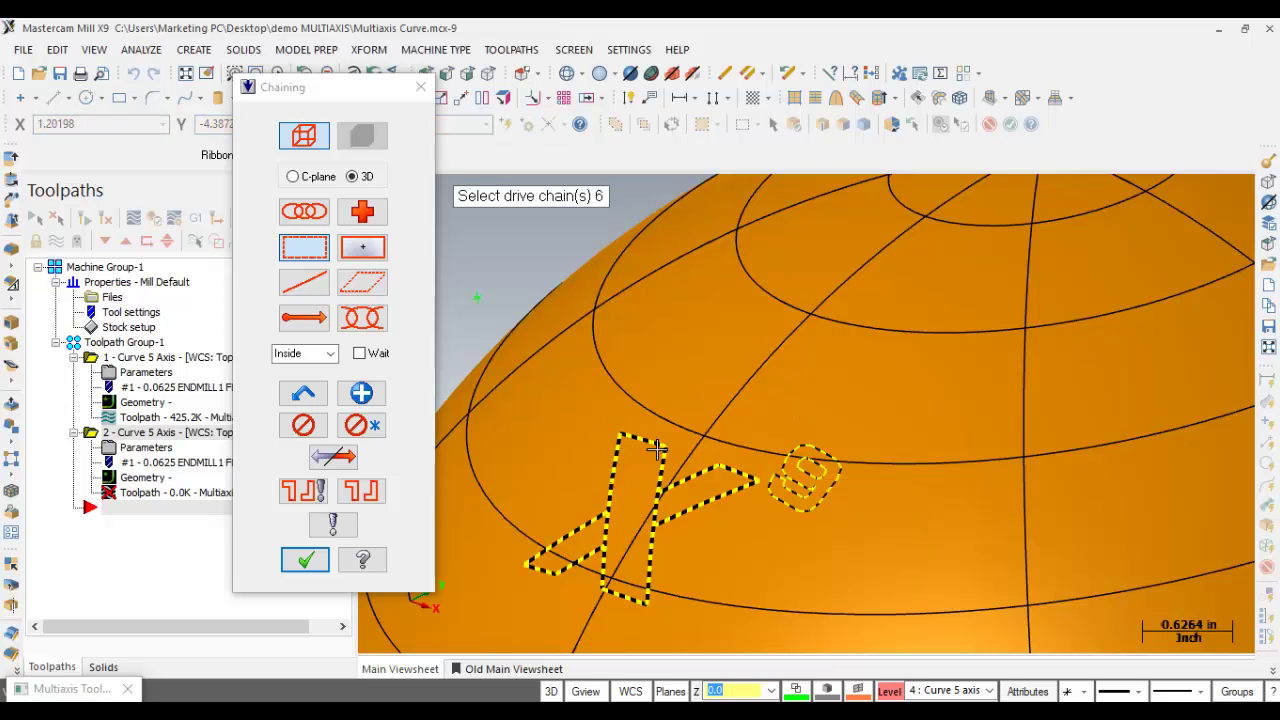
{"action": "left_click", "coordinate": [305, 561]}
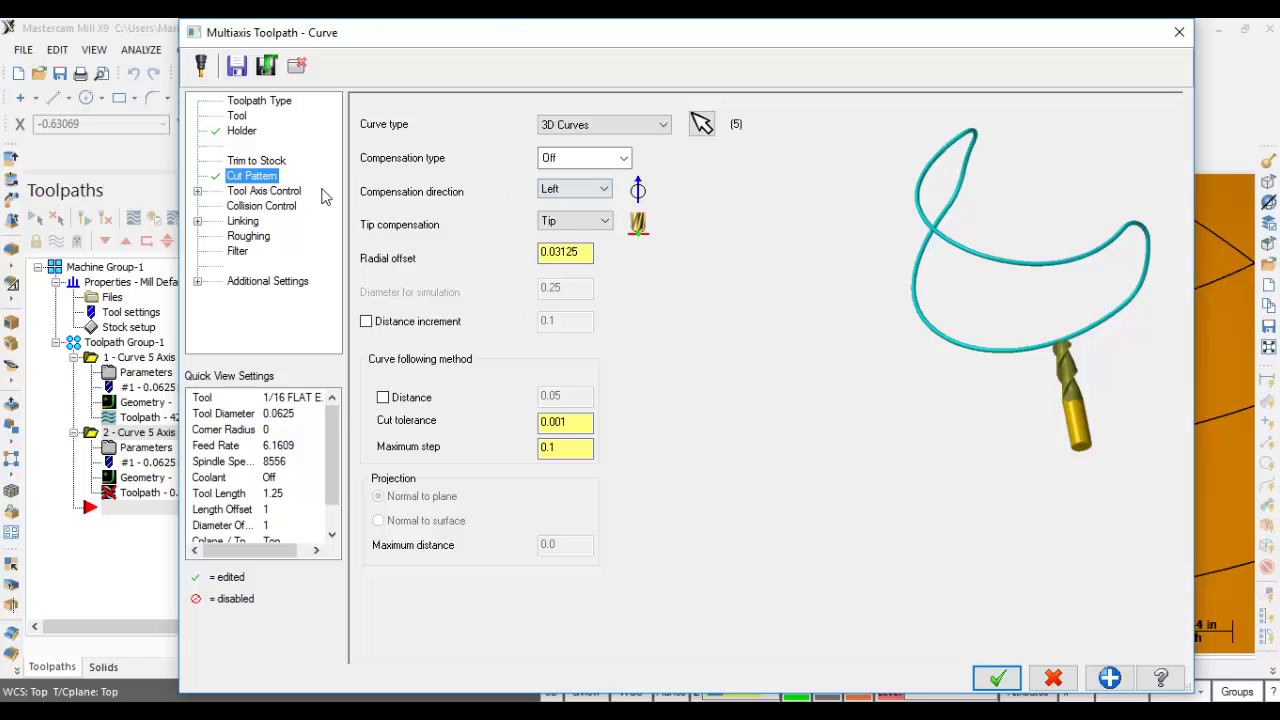
- Set the tool axis control to From point and pick the green point outside the dome
{"action": "left_click", "coordinate": [262, 191]}
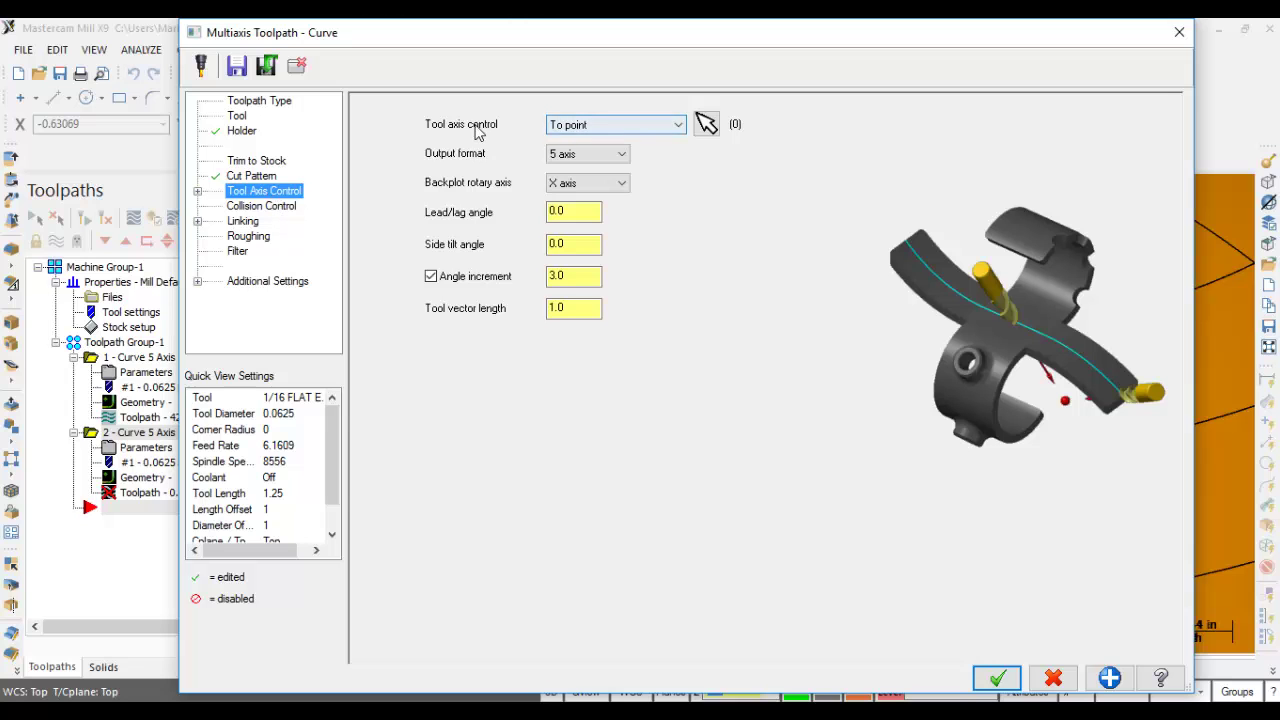
{"action": "left_click", "coordinate": [616, 125]}
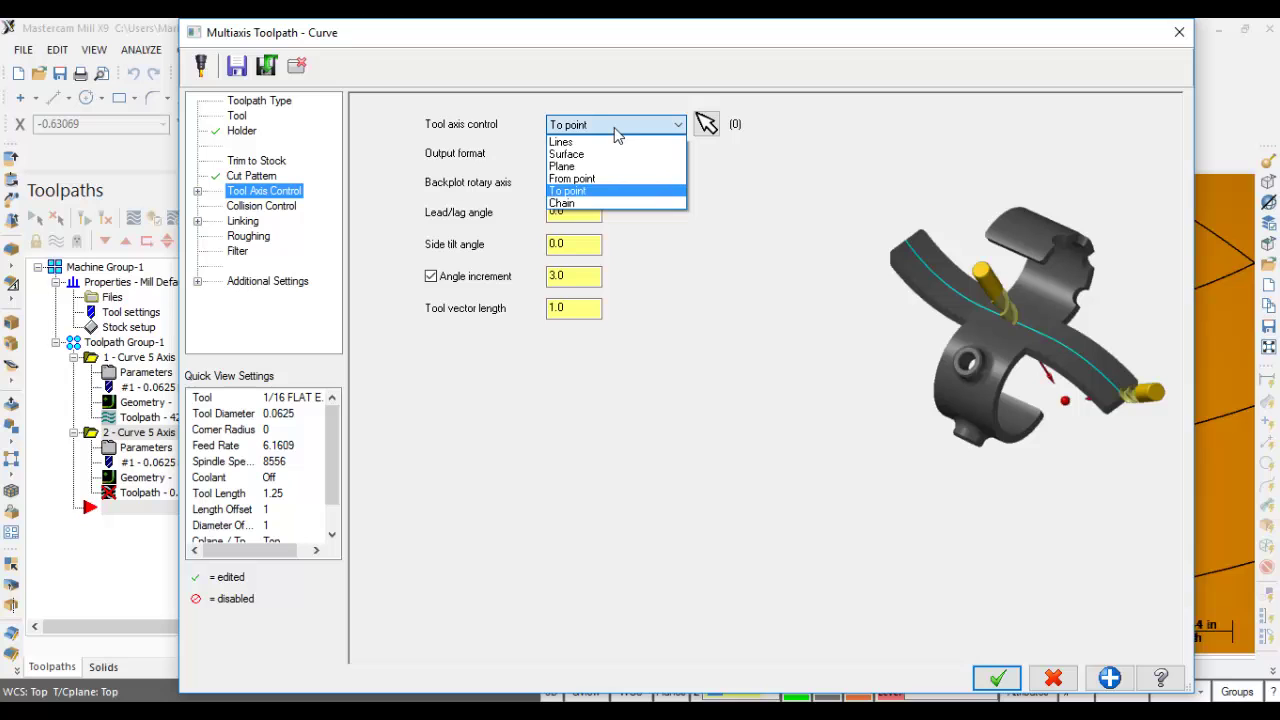
{"action": "left_click", "coordinate": [586, 181]}
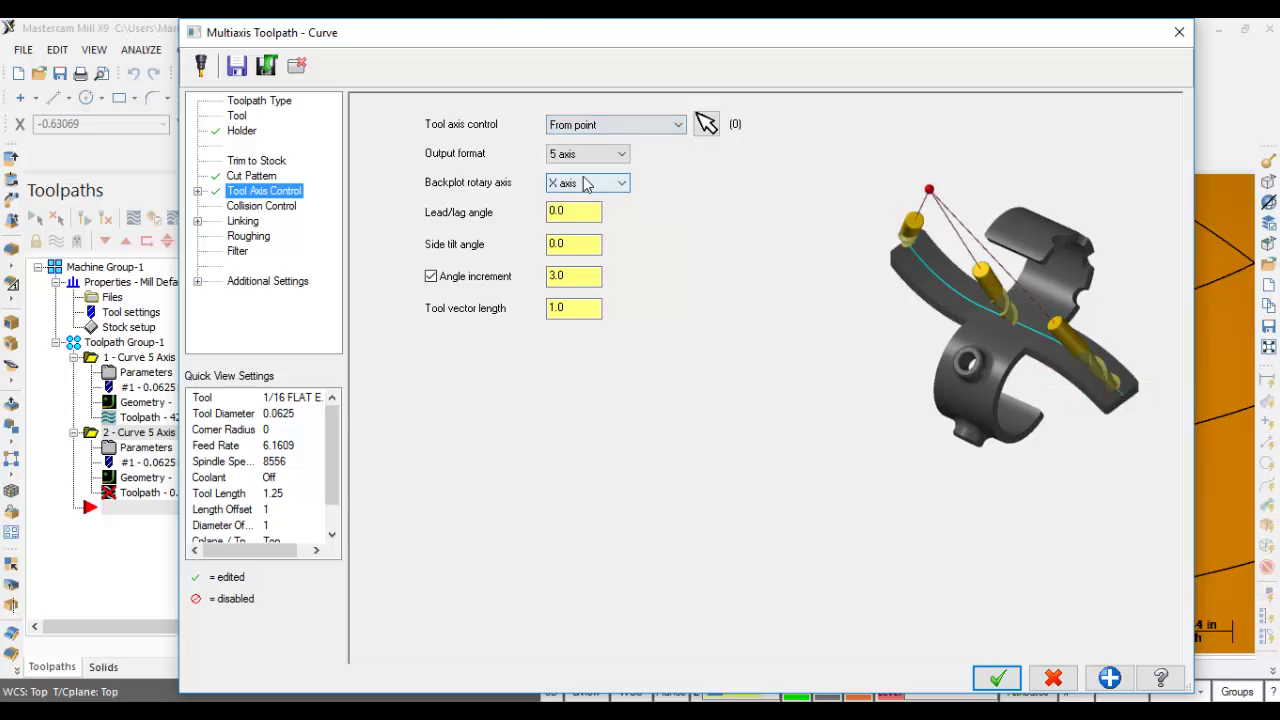
{"action": "left_click", "coordinate": [706, 122]}
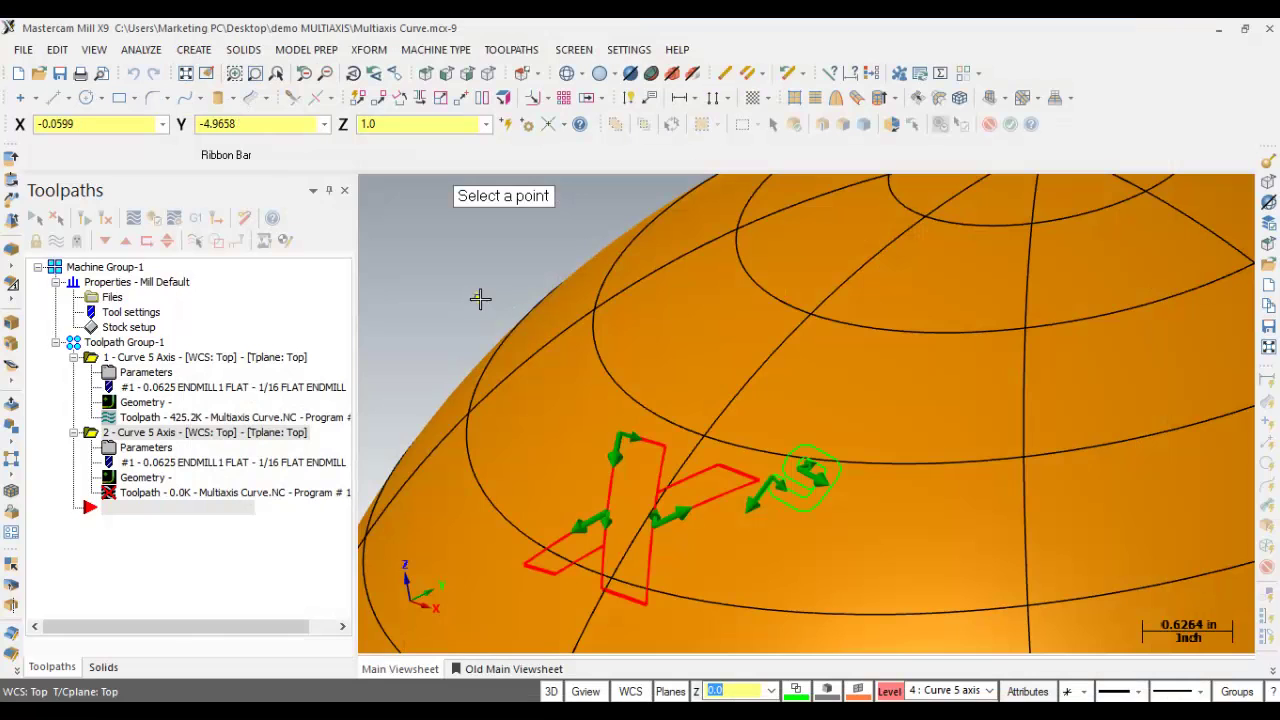
{"action": "left_click", "coordinate": [480, 298]}
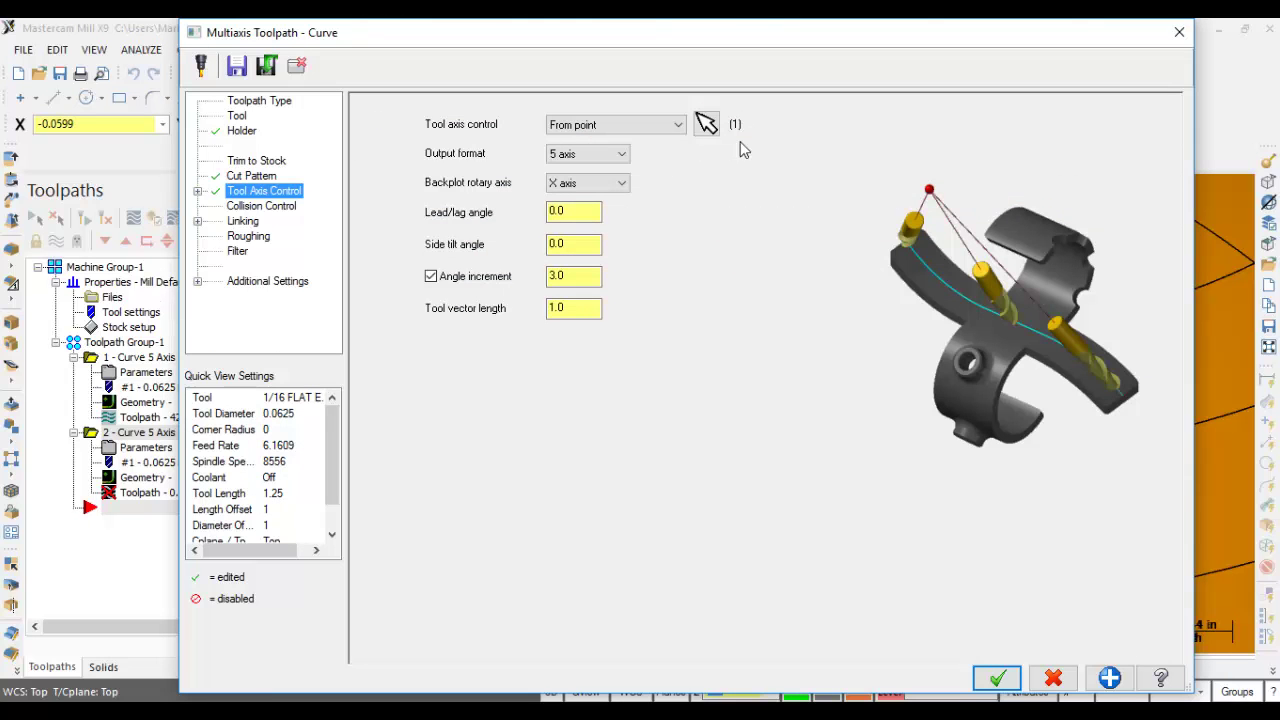
- Select 5 axis output format and X axis as the backplot rotary axis, and expand the tool axis control settings
{"action": "left_click", "coordinate": [585, 157]}
{"action": "left_click", "coordinate": [588, 194]}
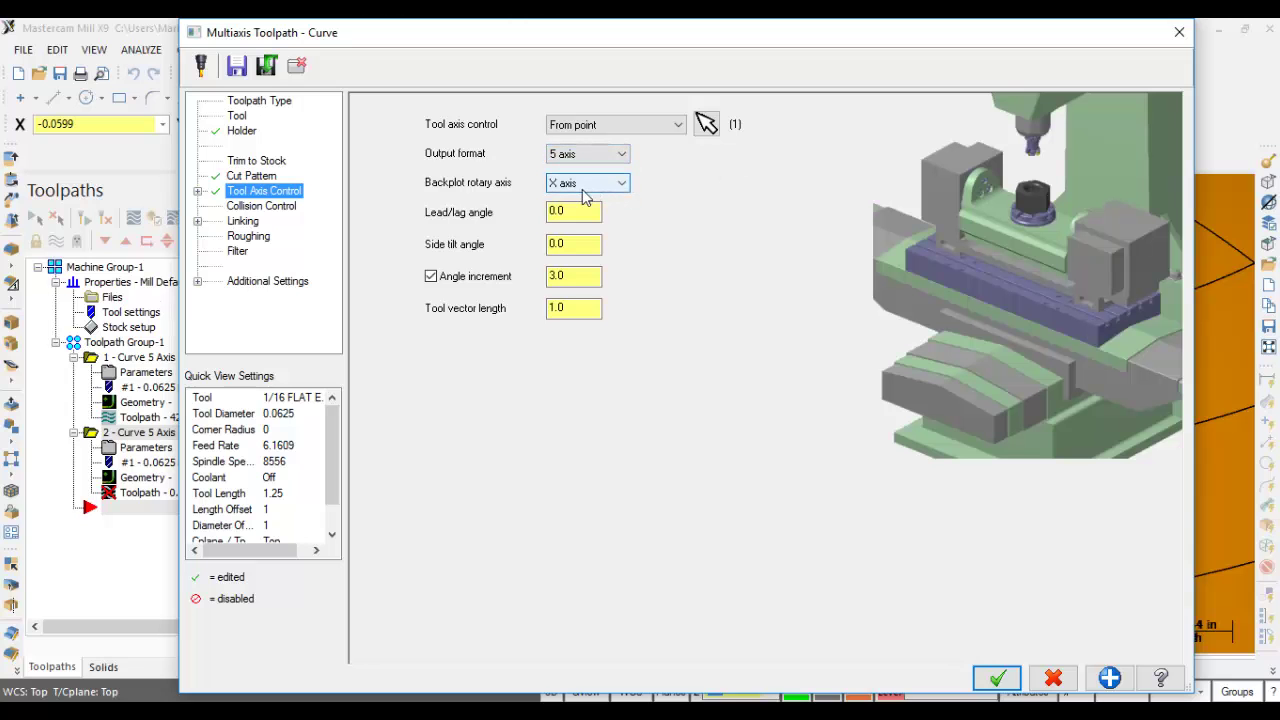
{"action": "left_click", "coordinate": [614, 186]}
{"action": "left_click", "coordinate": [590, 198]}
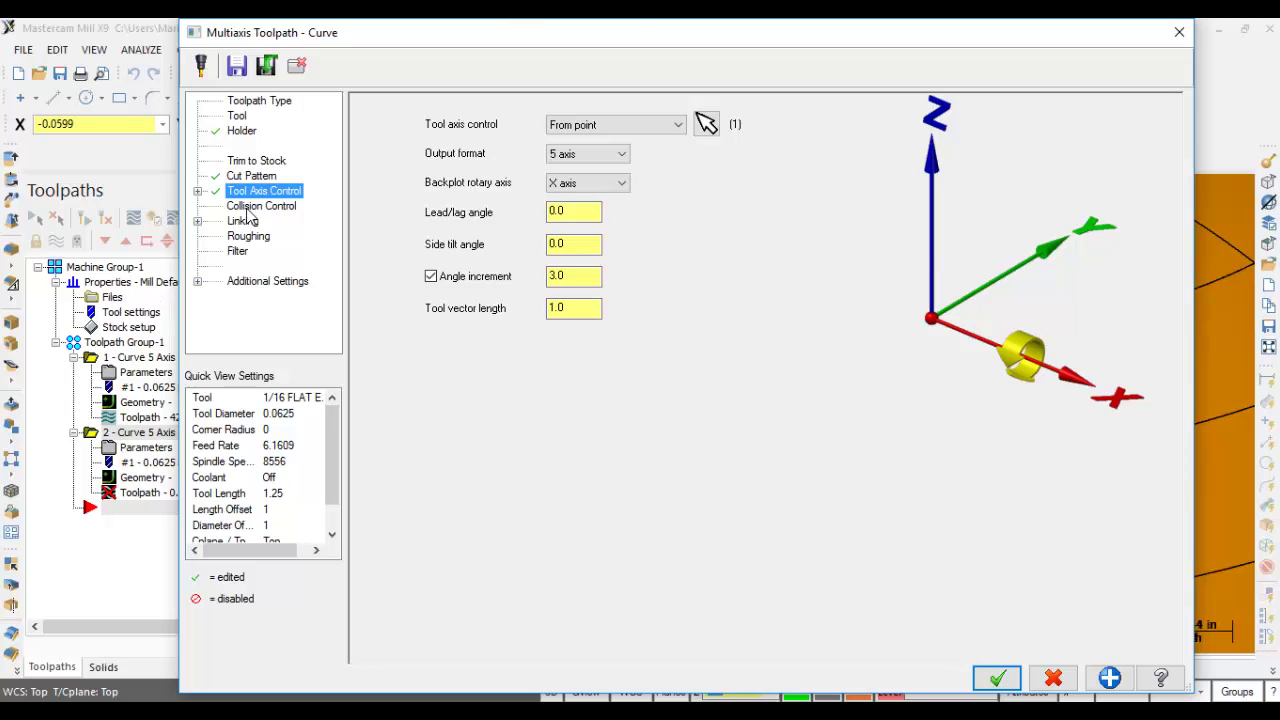
{"action": "left_click", "coordinate": [198, 192]}
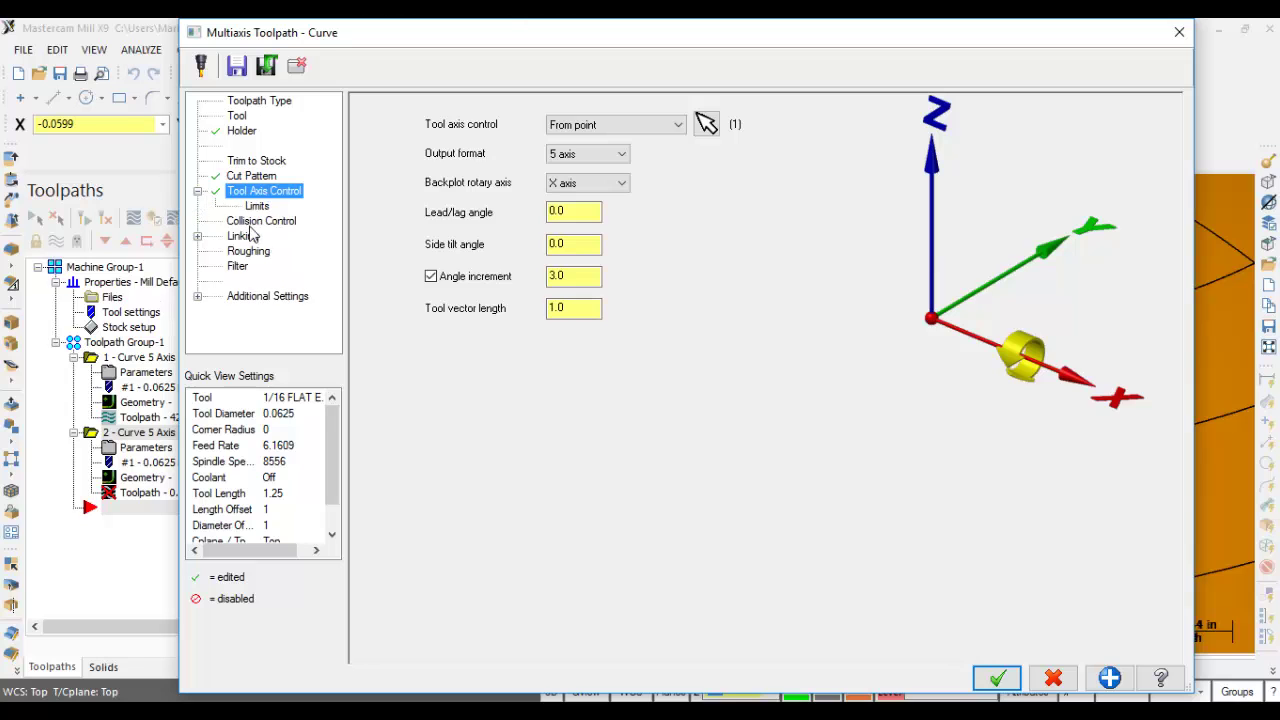
- Review the collision control and linking settings of the second Curve operation, and accept it to generate the toolpath
{"action": "left_click", "coordinate": [254, 222]}
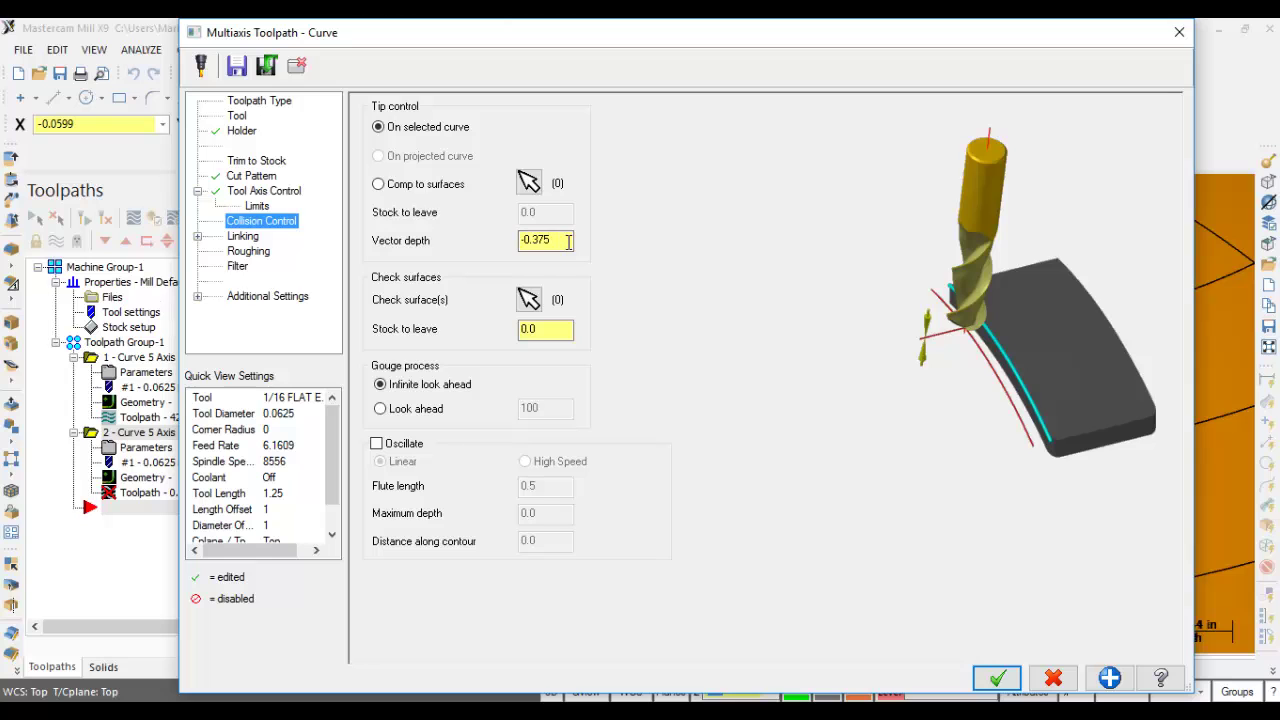
{"action": "left_click", "coordinate": [242, 239]}
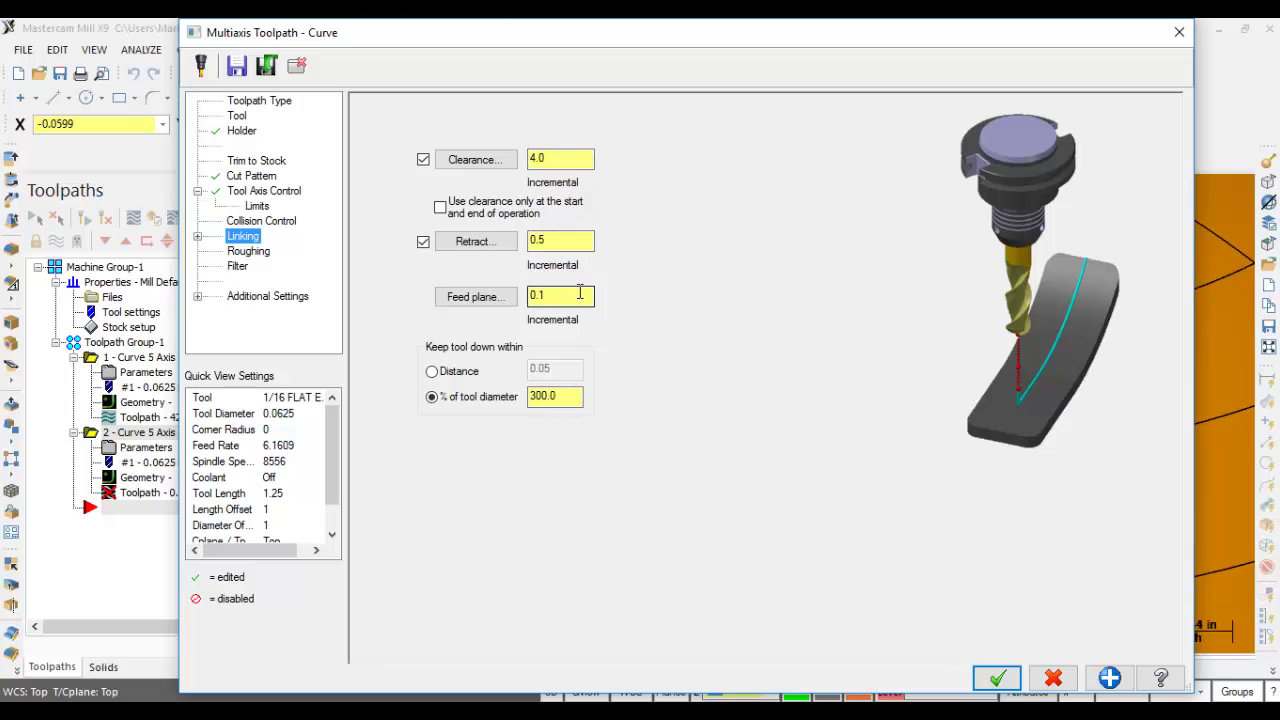
{"action": "left_click", "coordinate": [1000, 680]}
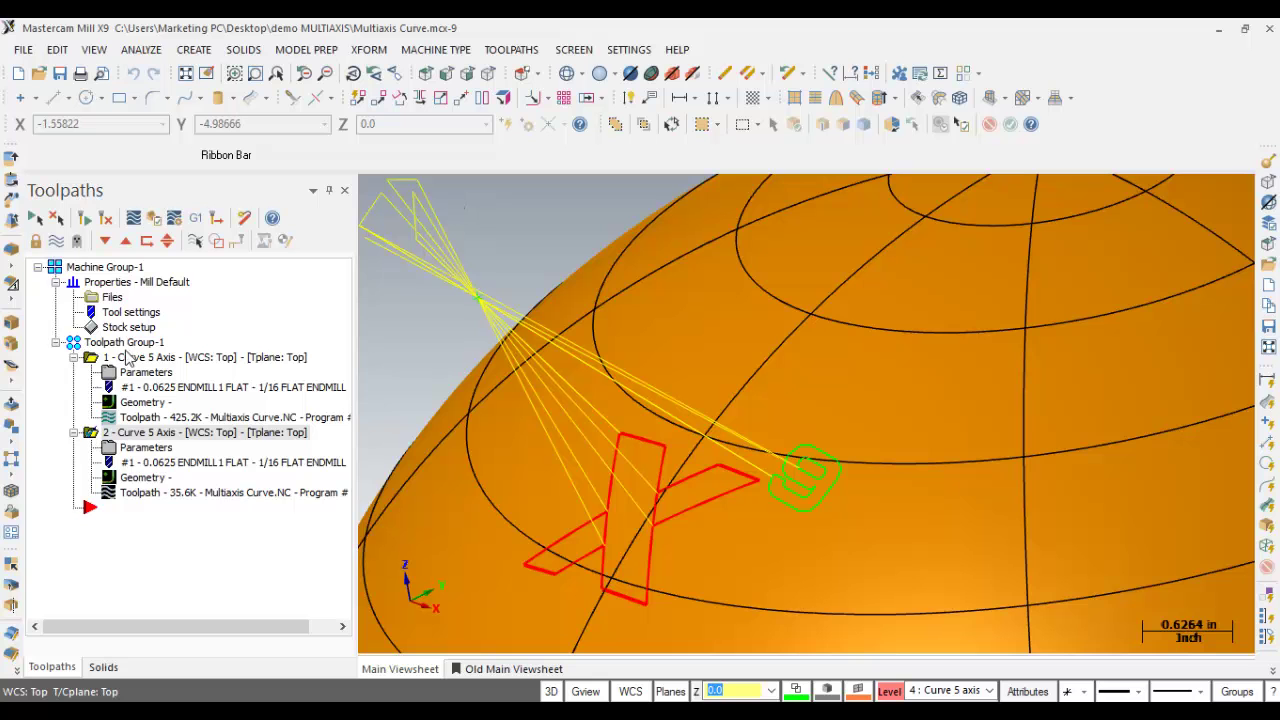
- Backplot the second Curve 5 Axis operation, watching the tool from the side and showing its rapid moves
{"action": "left_click", "coordinate": [134, 222]}
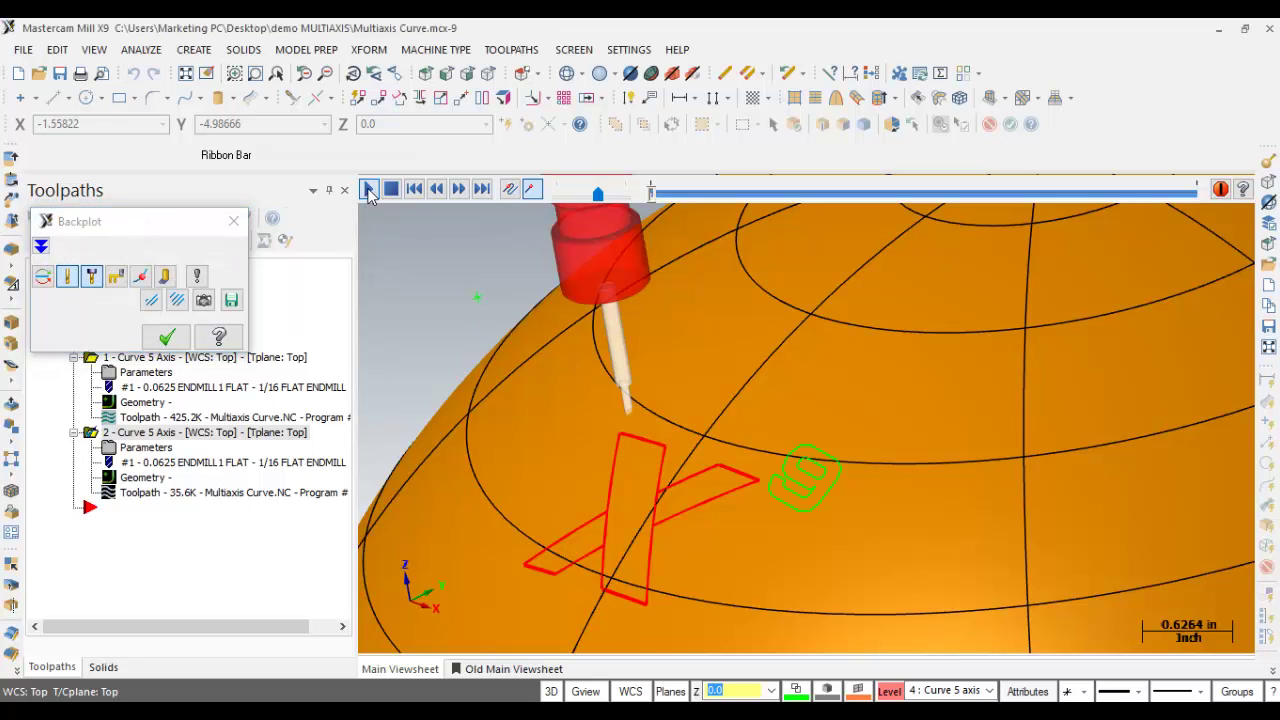
{"action": "left_click", "coordinate": [369, 192]}
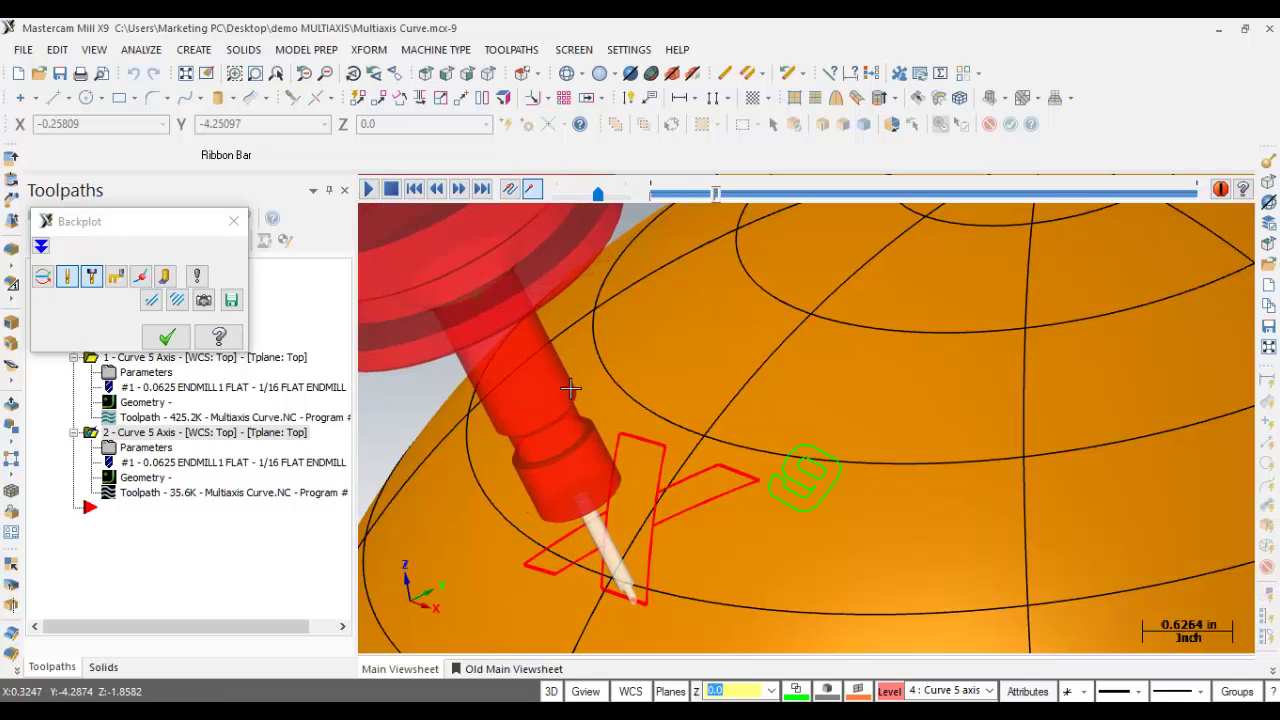
{"action": "scroll", "coordinate": [654, 569], "scroll_direction": "up", "scroll_amount": 2}
{"action": "mouse_move", "coordinate": [798, 585]}
{"action": "middle_mouse_down"}
{"action": "mouse_move", "coordinate": [734, 571]}
{"action": "mouse_move", "coordinate": [914, 569]}
{"action": "middle_mouse_up"}
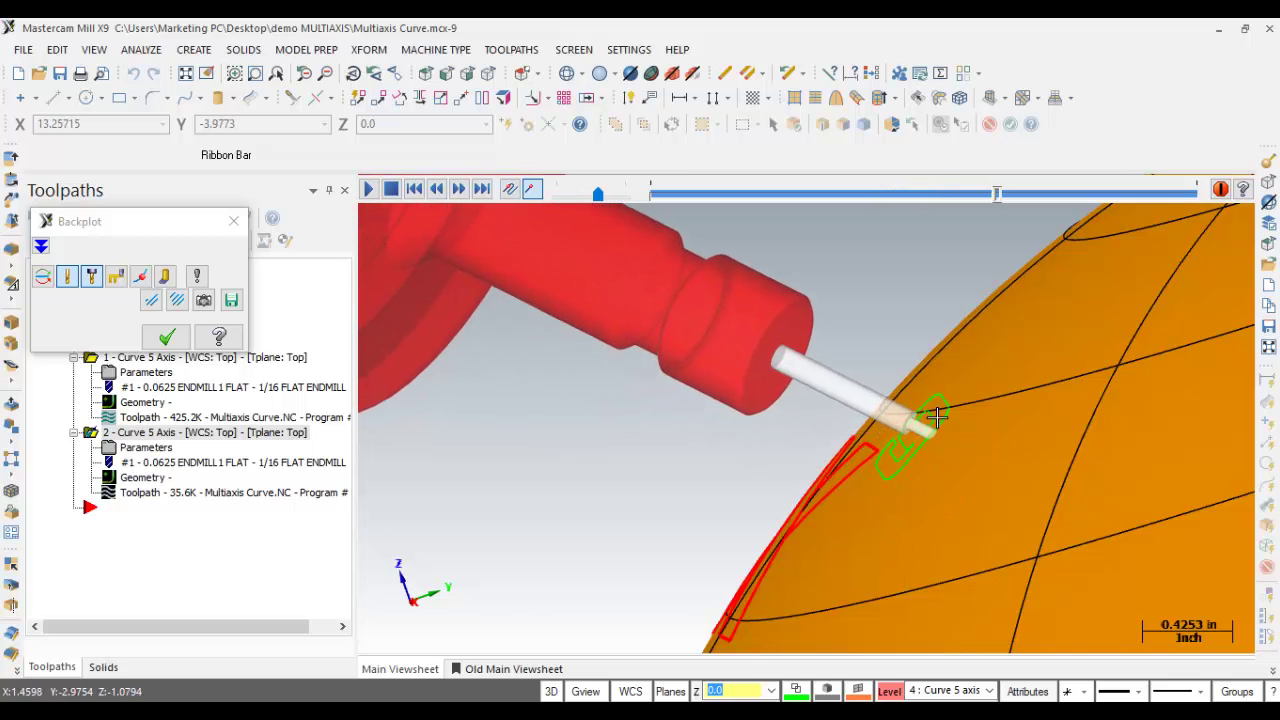
{"action": "scroll", "coordinate": [930, 412], "scroll_direction": "up", "scroll_amount": 5}
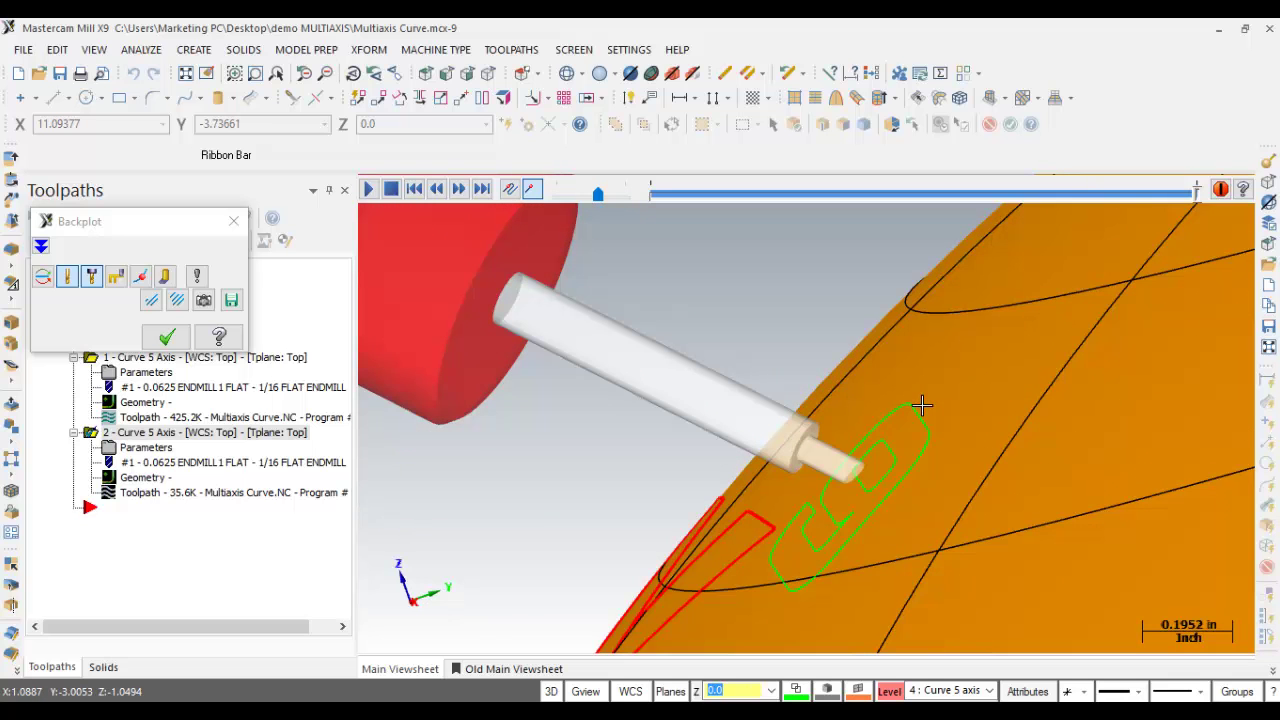
{"action": "left_click", "coordinate": [117, 277]}
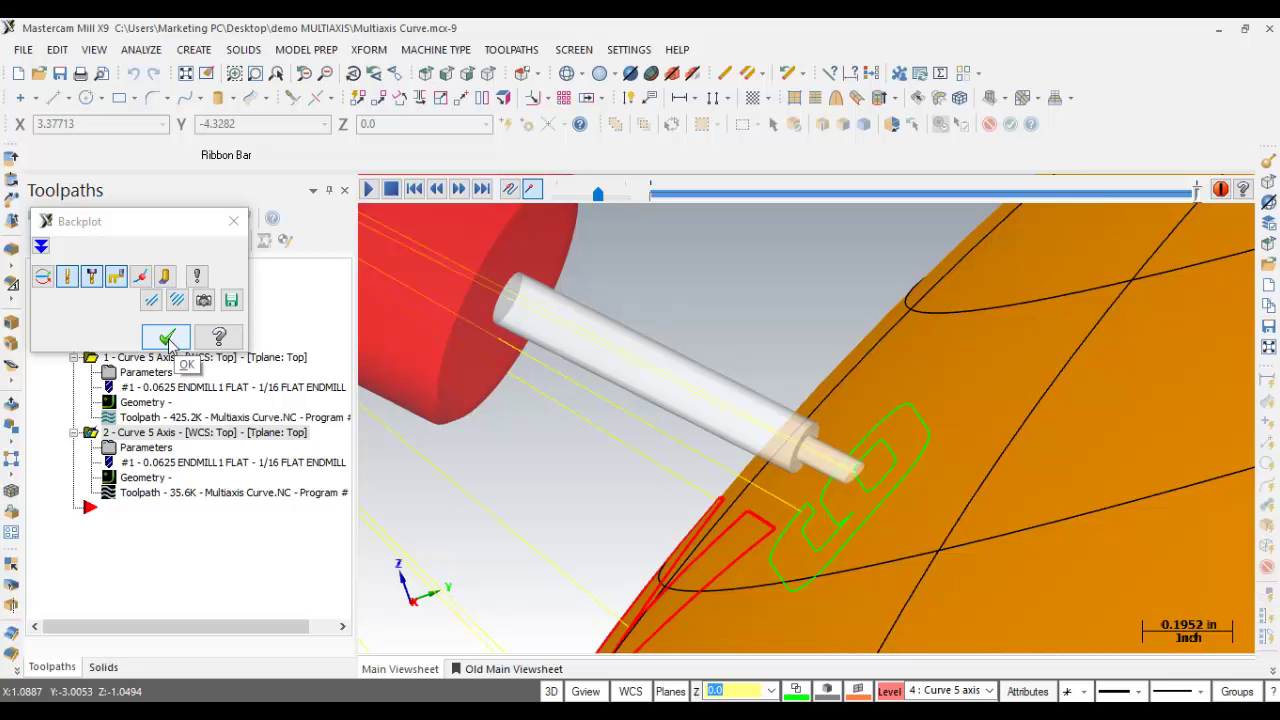
{"action": "left_click", "coordinate": [168, 340]}
{"action": "scroll", "coordinate": [611, 406], "scroll_direction": "down", "scroll_amount": 3}
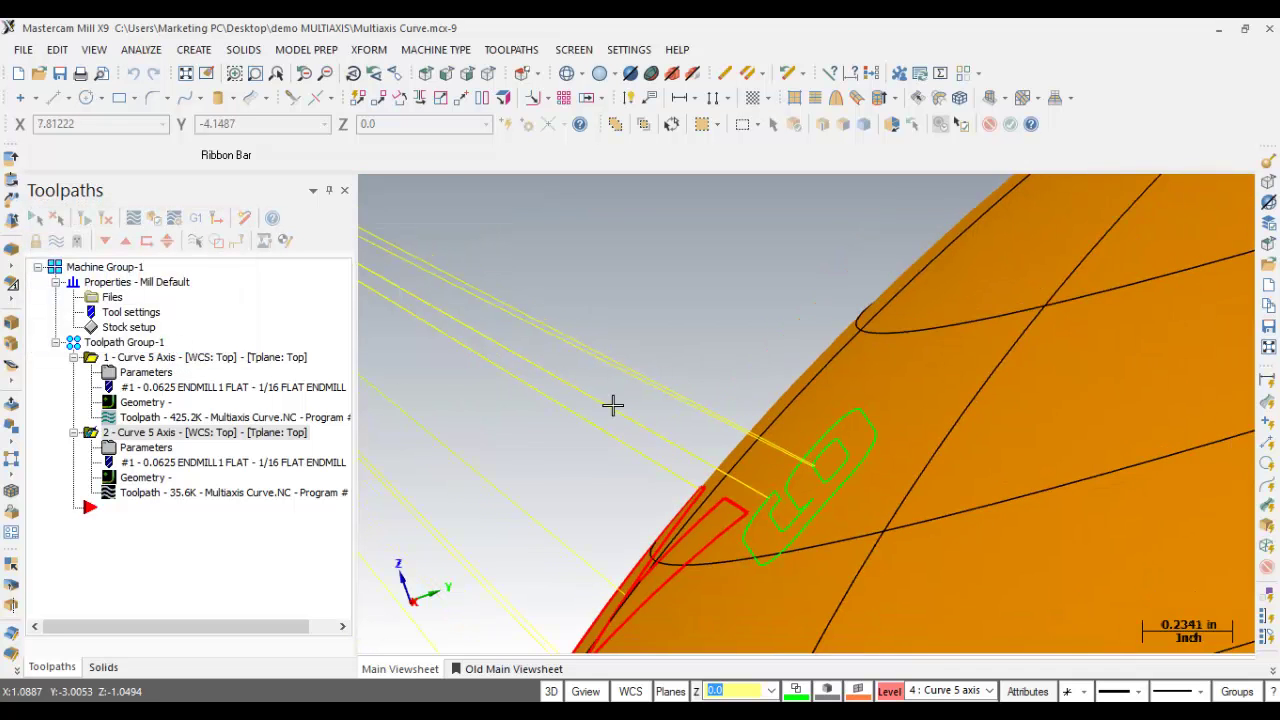
{"action": "scroll", "coordinate": [608, 350], "scroll_direction": "down", "scroll_amount": 3}
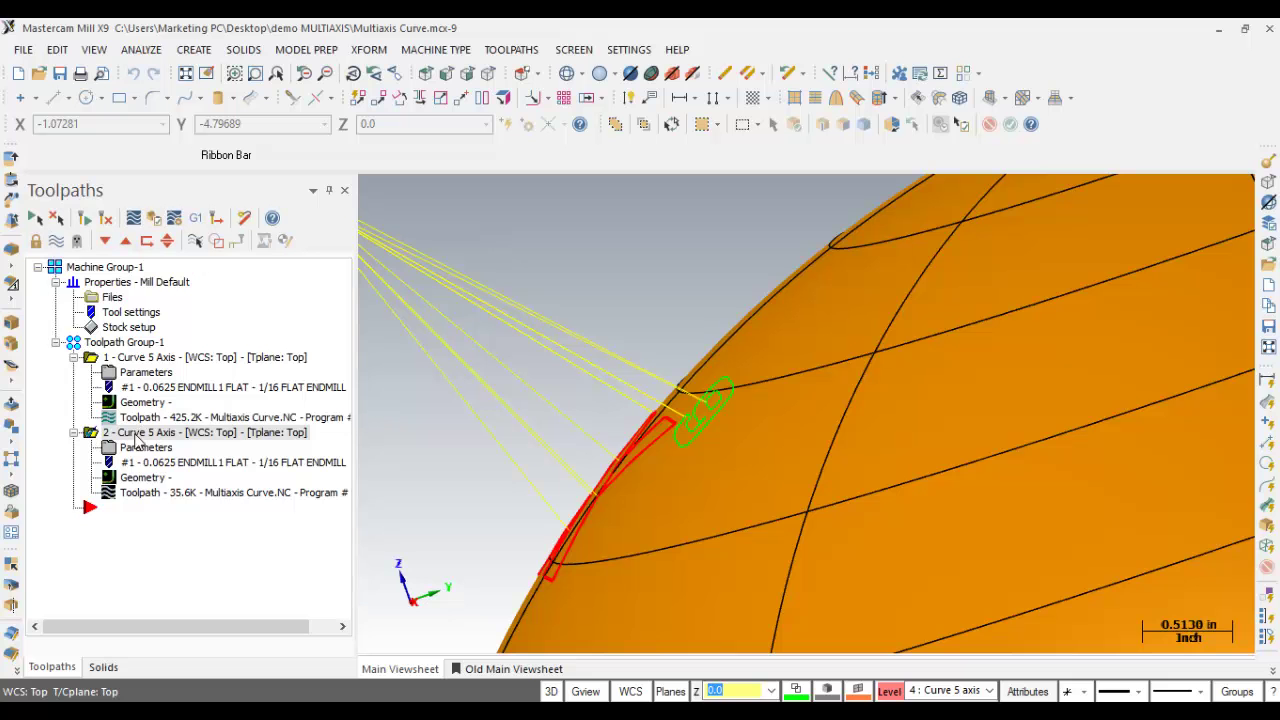
- Run the Verify simulation of the second operation in Mastercam Simulator and examine the cut X and emblem closely
{"action": "left_click", "coordinate": [151, 218]}
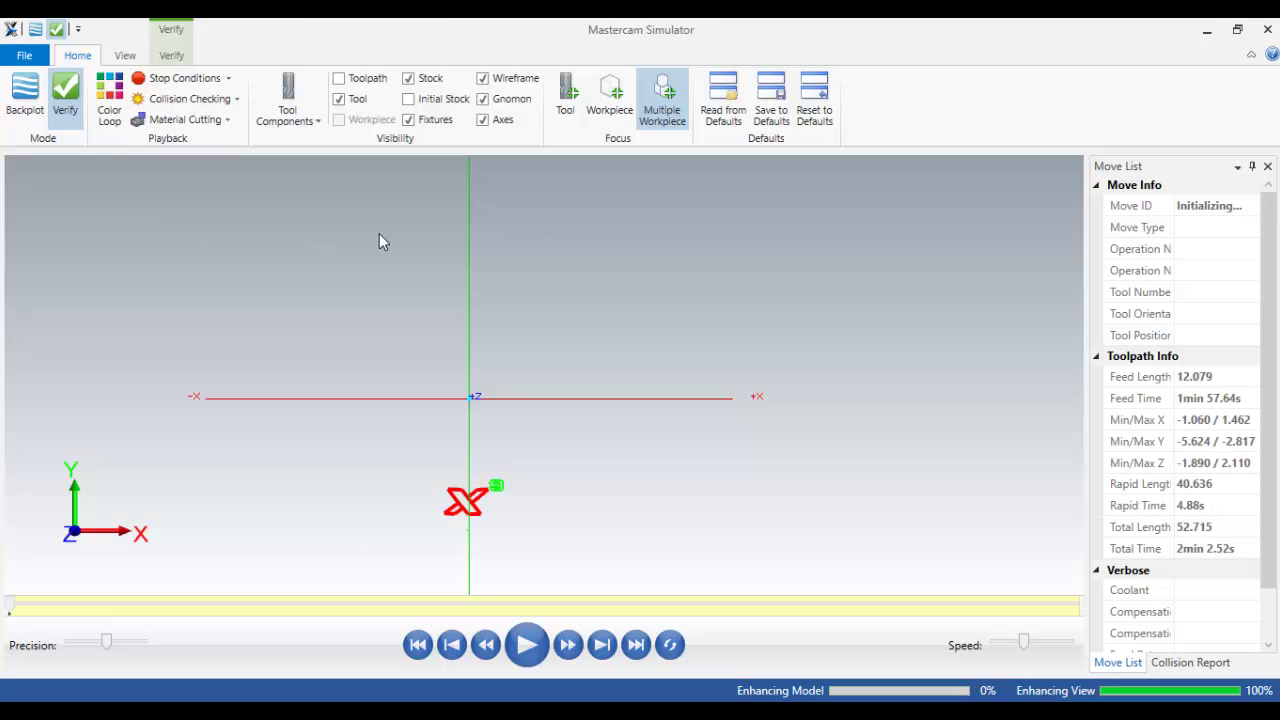
{"action": "scroll", "coordinate": [568, 375], "scroll_direction": "down", "scroll_amount": 5}
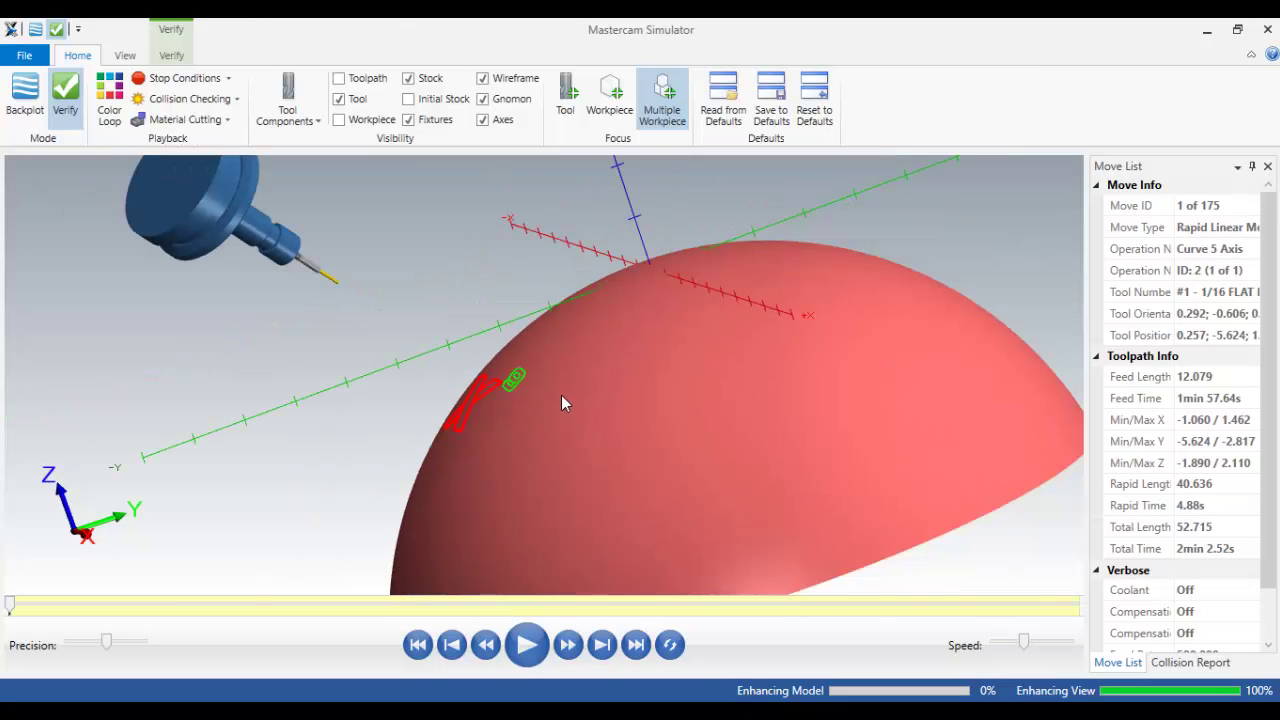
{"action": "left_click", "coordinate": [527, 644]}
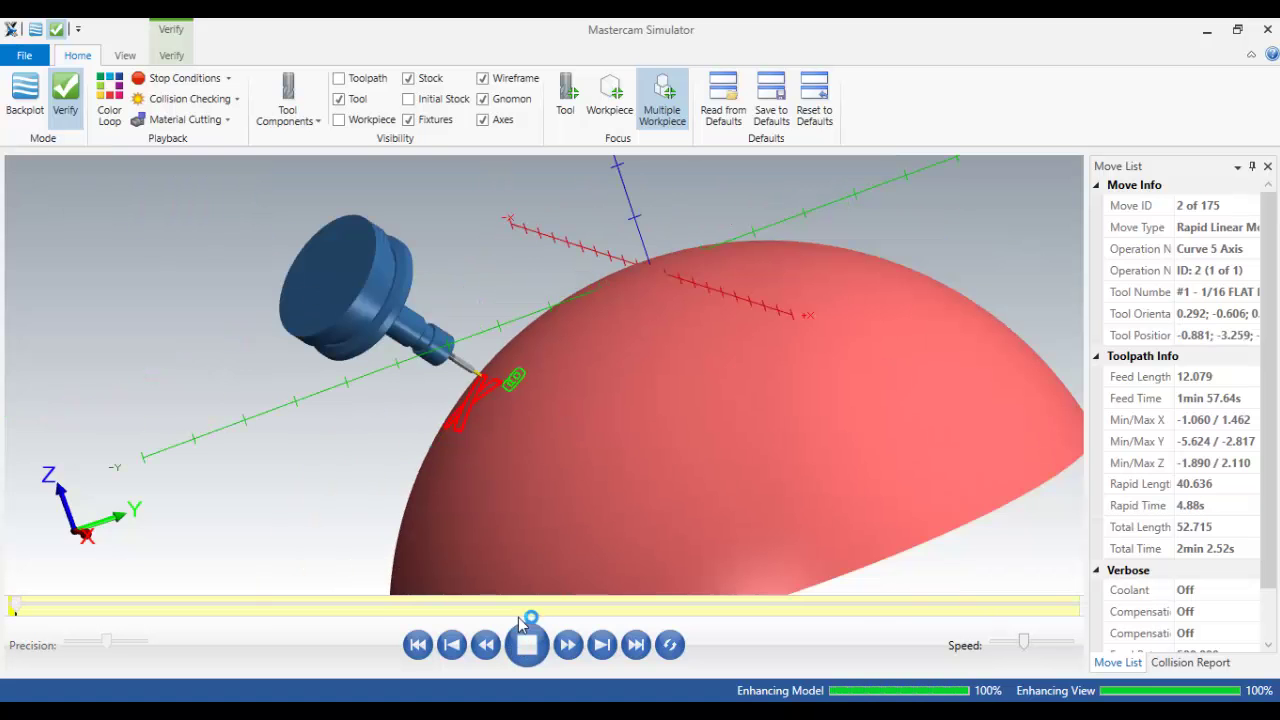
{"action": "middle_click_drag", "start_coordinate": [640, 453], "coordinate": [609, 464]}
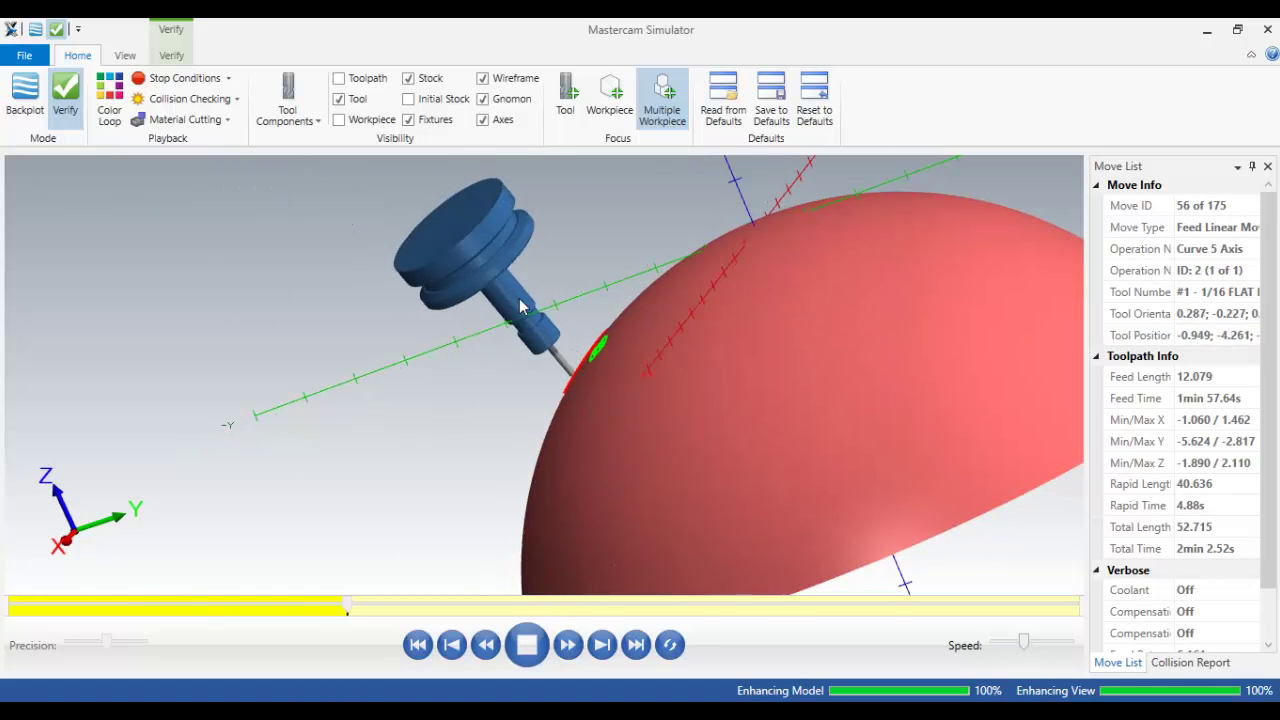
{"action": "scroll", "coordinate": [537, 323], "scroll_direction": "up", "scroll_amount": 2}
{"action": "scroll", "coordinate": [537, 323], "scroll_direction": "up", "scroll_amount": 3}
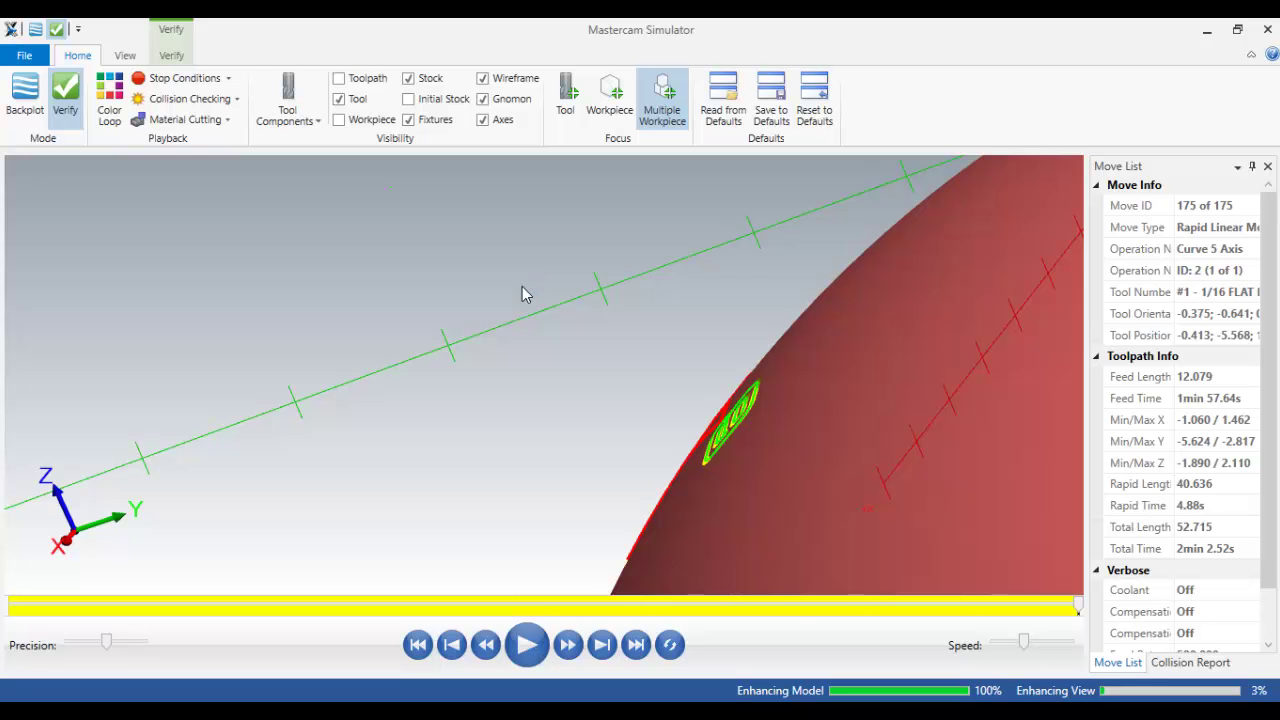
{"action": "middle_click_drag", "start_coordinate": [528, 400], "coordinate": [566, 417]}
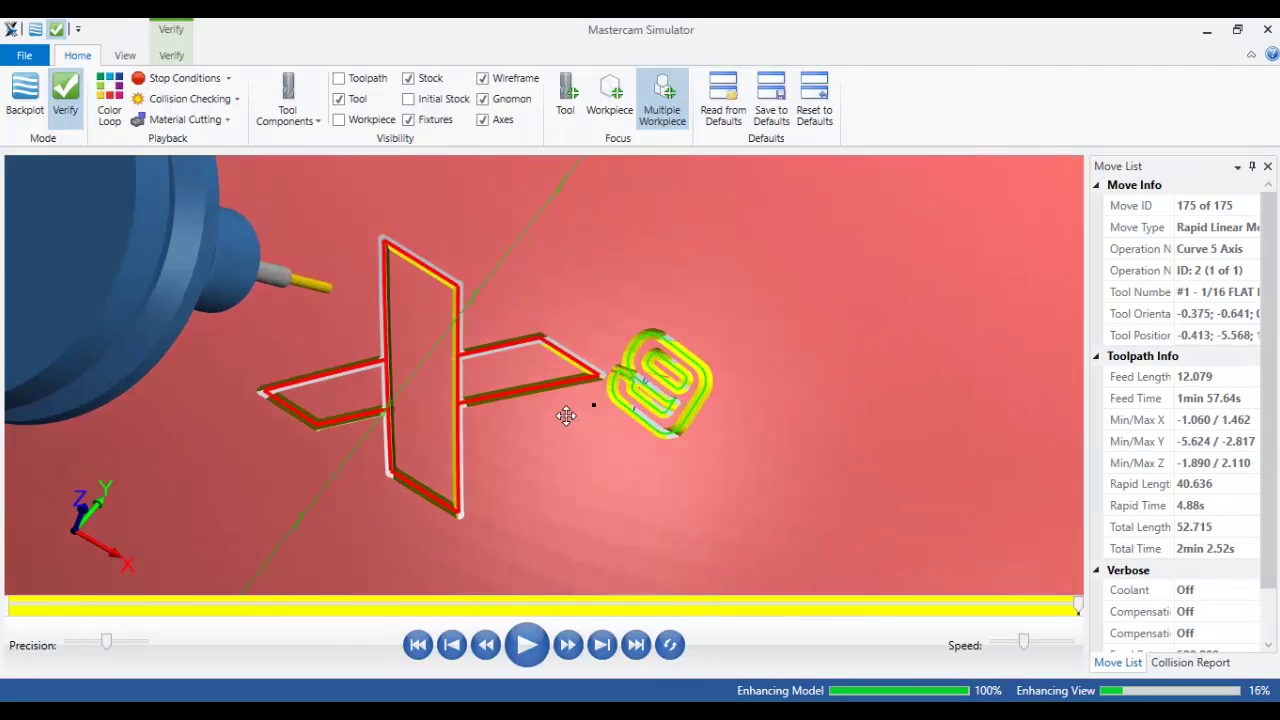
- Keep only the main dome stock using Keep Chips, inspect the cleared X and emblem, and close the simulator
{"action": "left_click", "coordinate": [165, 56]}
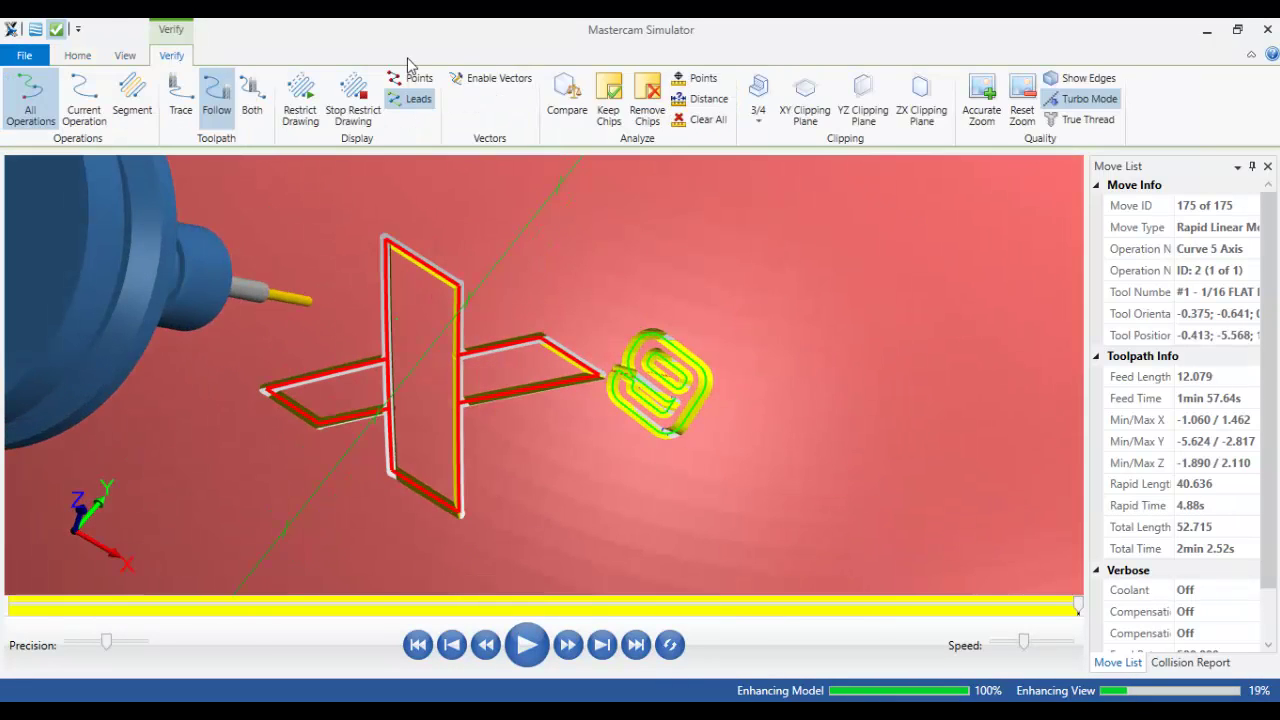
{"action": "left_click", "coordinate": [610, 102]}
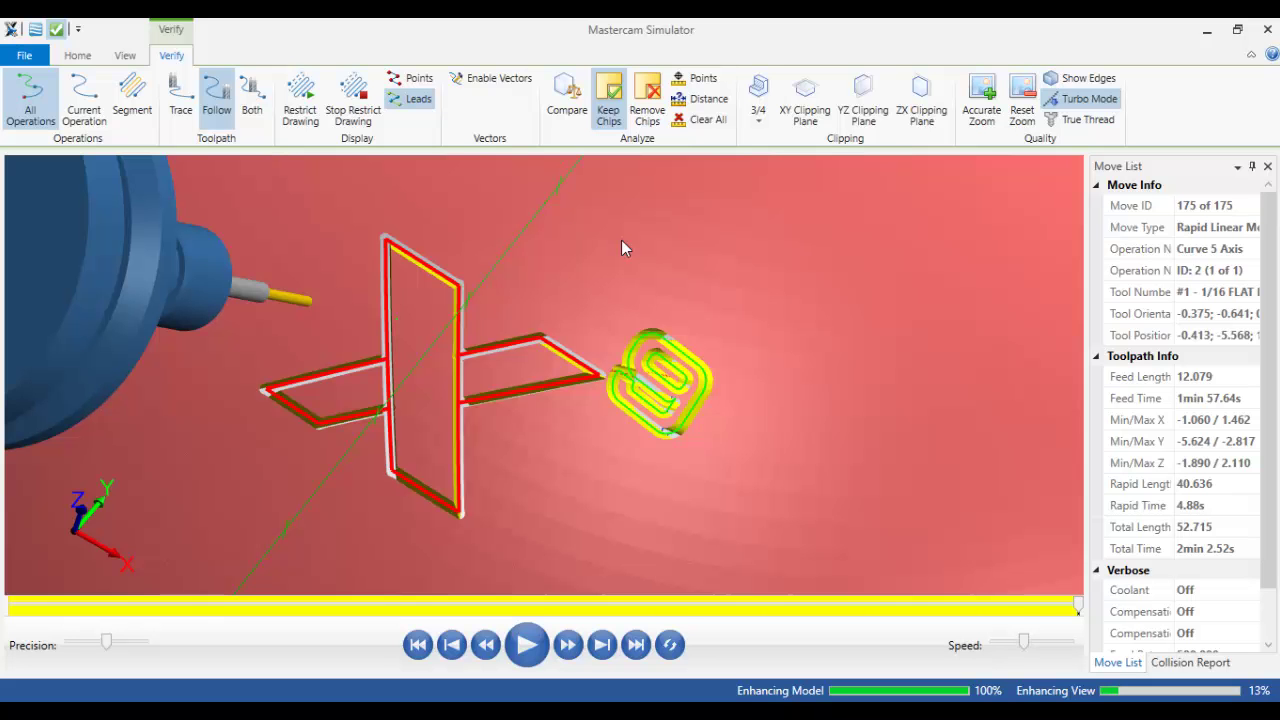
{"action": "middle_click_drag", "start_coordinate": [571, 237], "coordinate": [545, 233]}
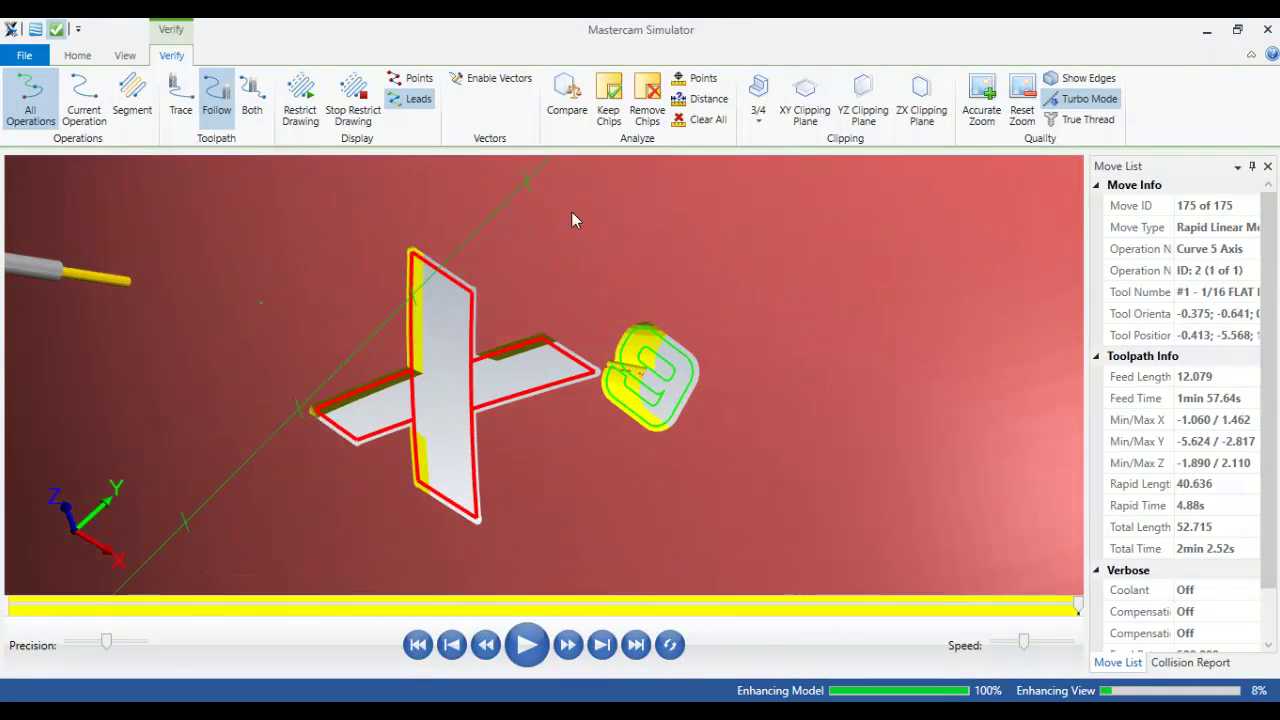
{"action": "scroll", "coordinate": [515, 232], "scroll_direction": "down", "scroll_amount": 5}
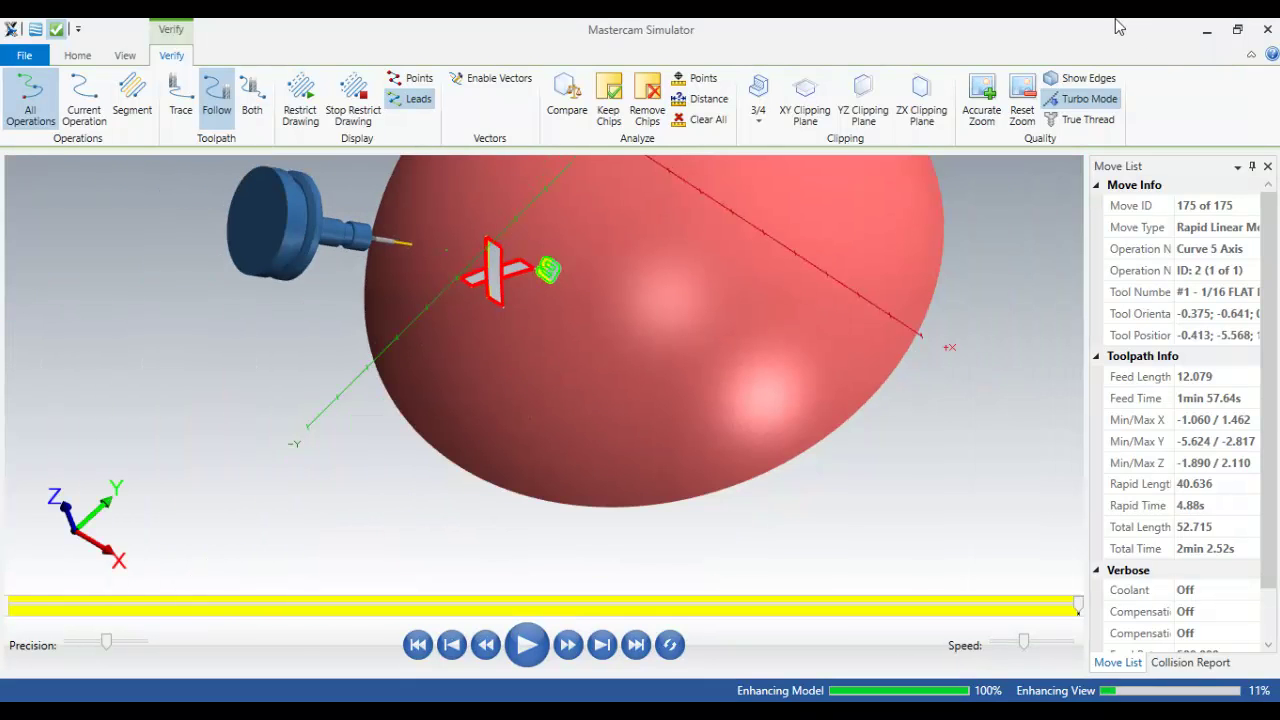
{"action": "left_click", "coordinate": [1266, 32]}
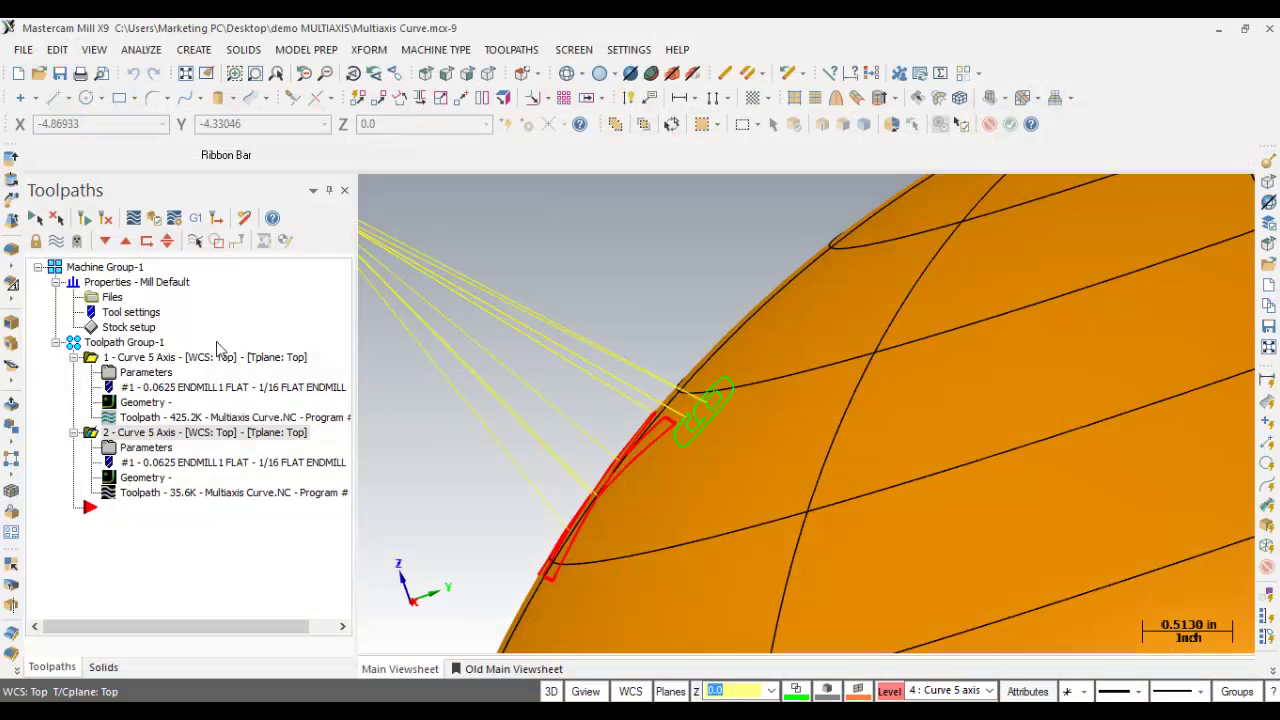
- Hide the second operation's toolpath in isometric view, collapse both Curve 5 Axis operations, and save the file
{"action": "left_click", "coordinate": [488, 75]}
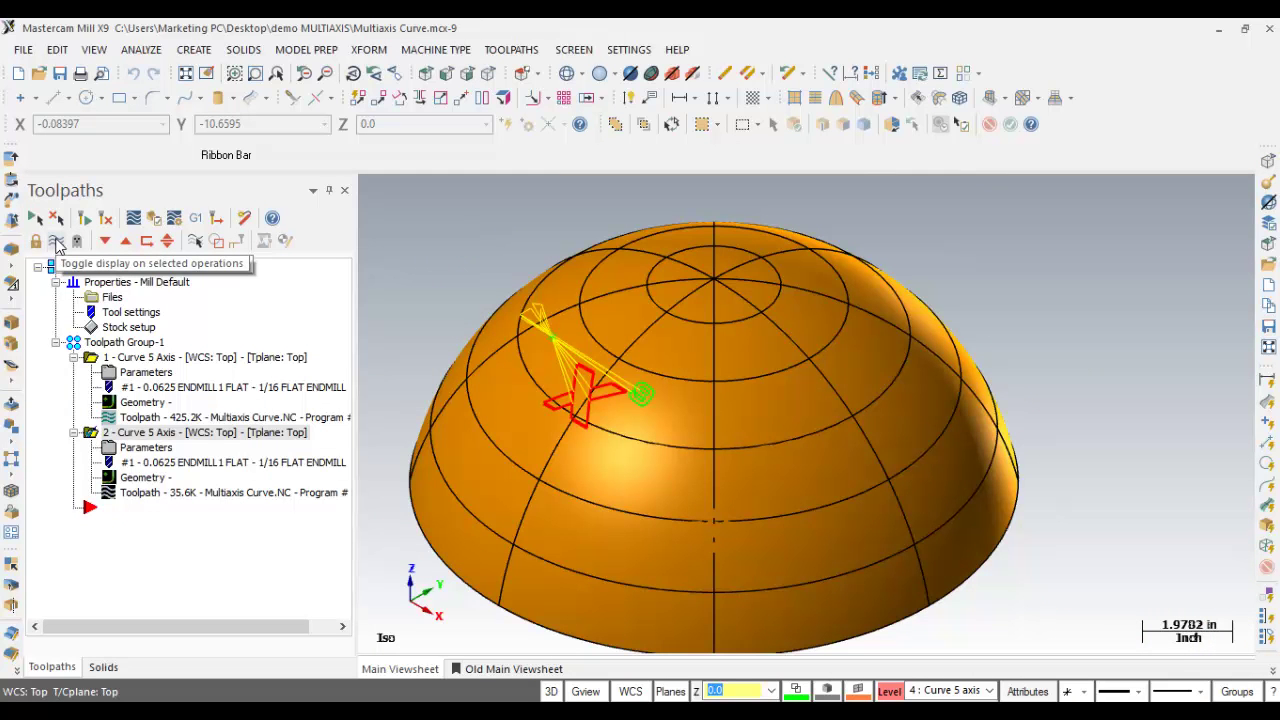
{"action": "left_click", "coordinate": [56, 242]}
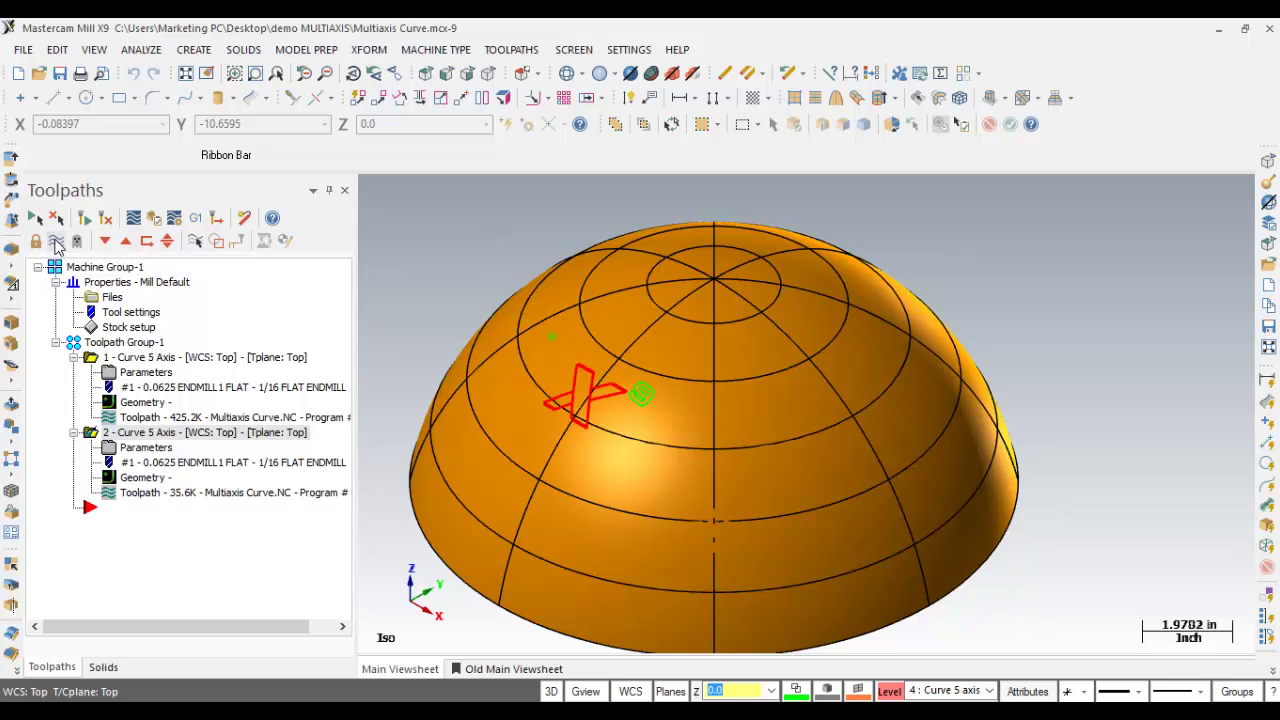
{"action": "left_click", "coordinate": [73, 357]}
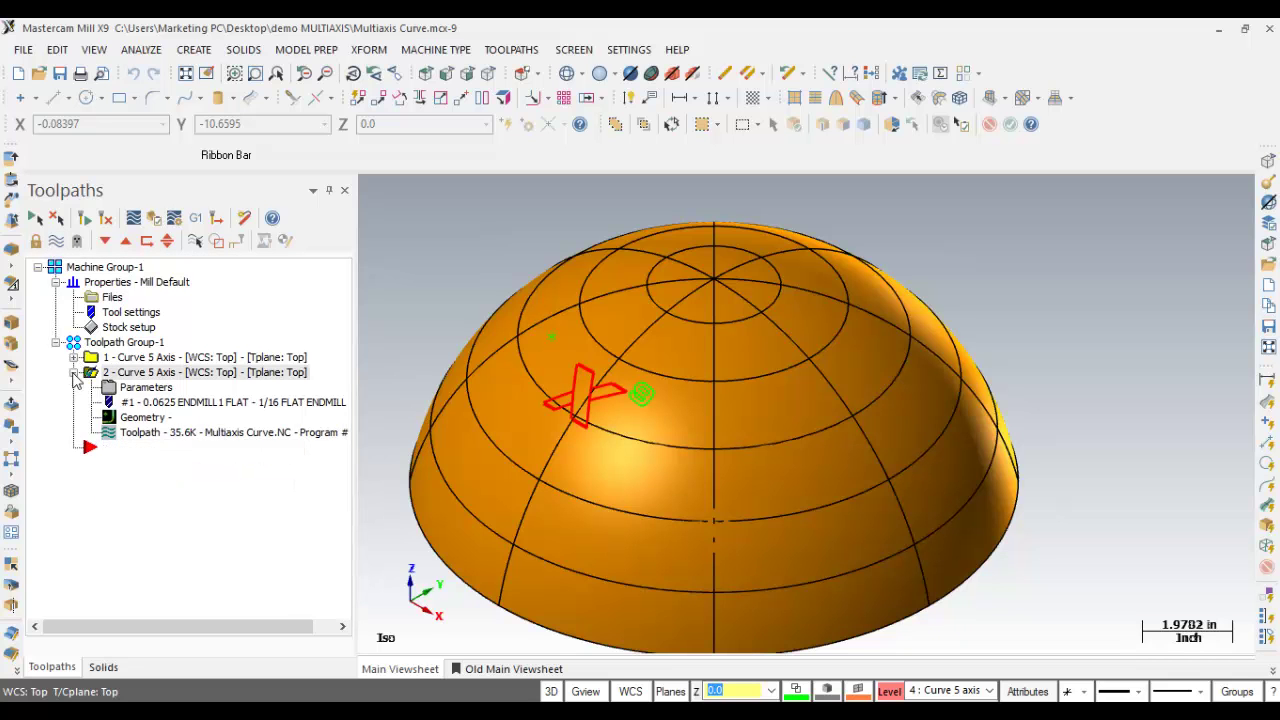
{"action": "left_click", "coordinate": [73, 372]}
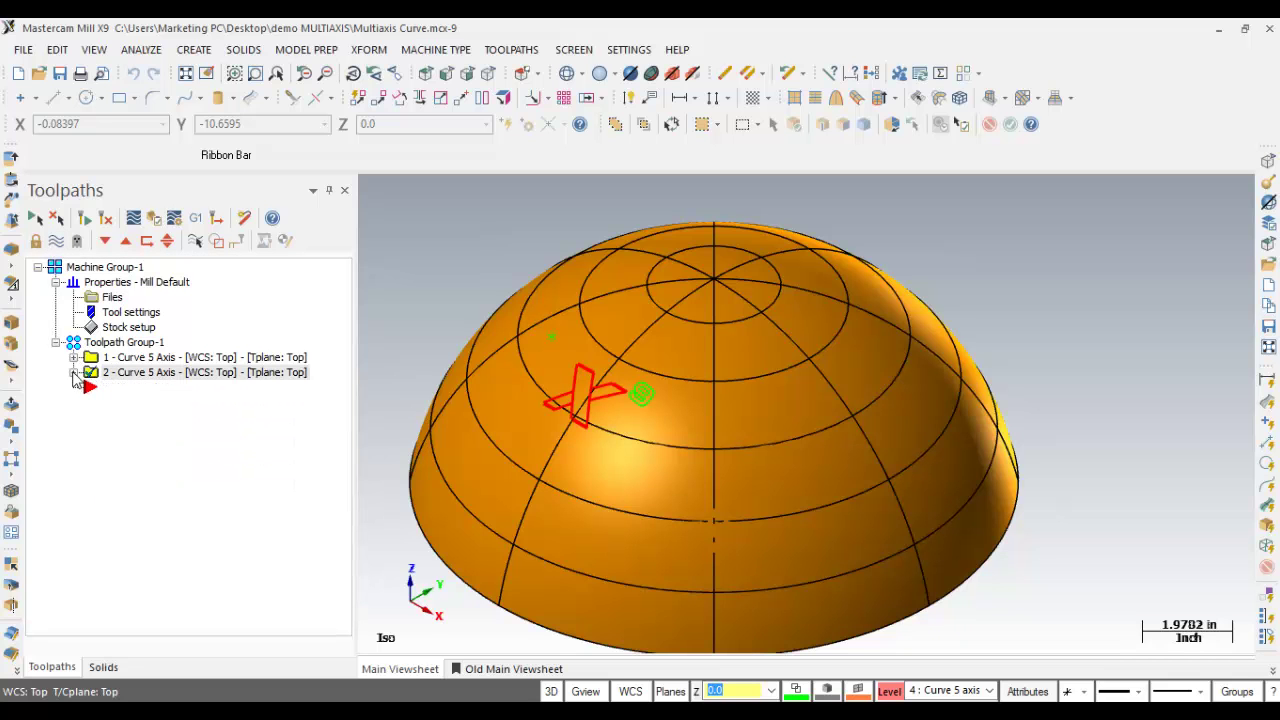
{"action": "left_click", "coordinate": [61, 74]}
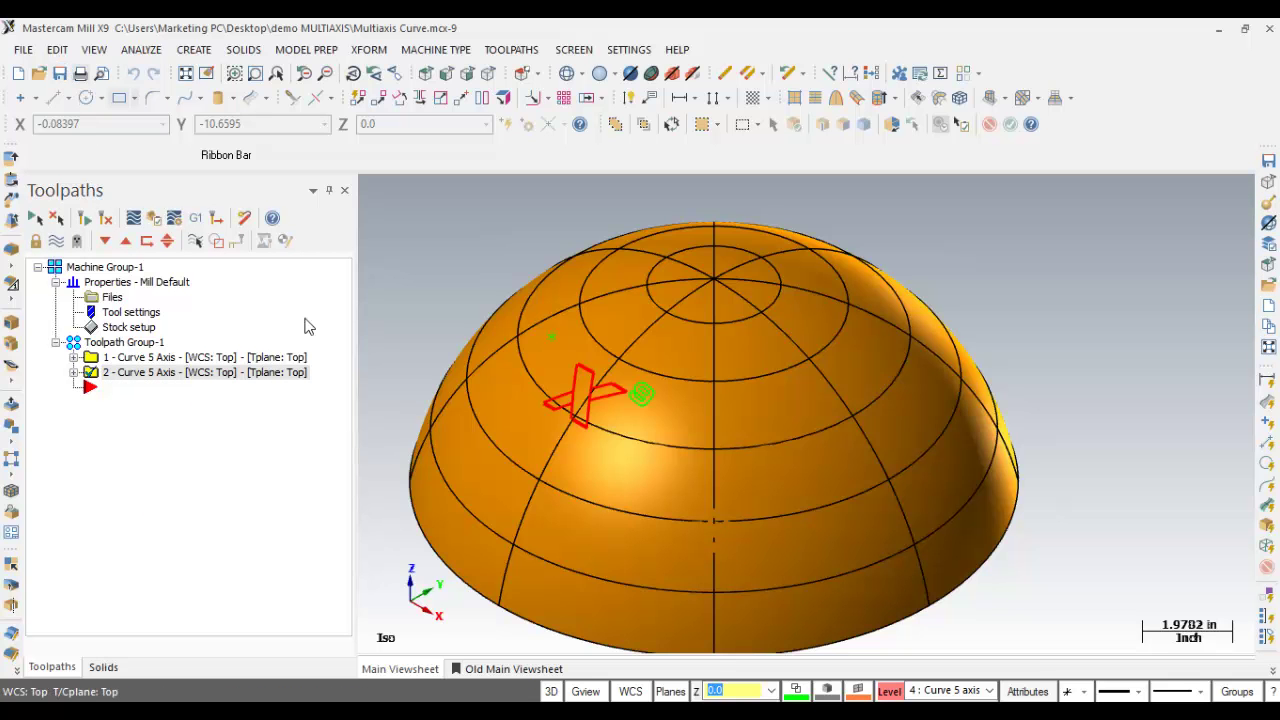
- Make level 5, the PLANE tool axis control geometry, the main level and hide level 4
{"action": "left_click", "coordinate": [889, 693]}
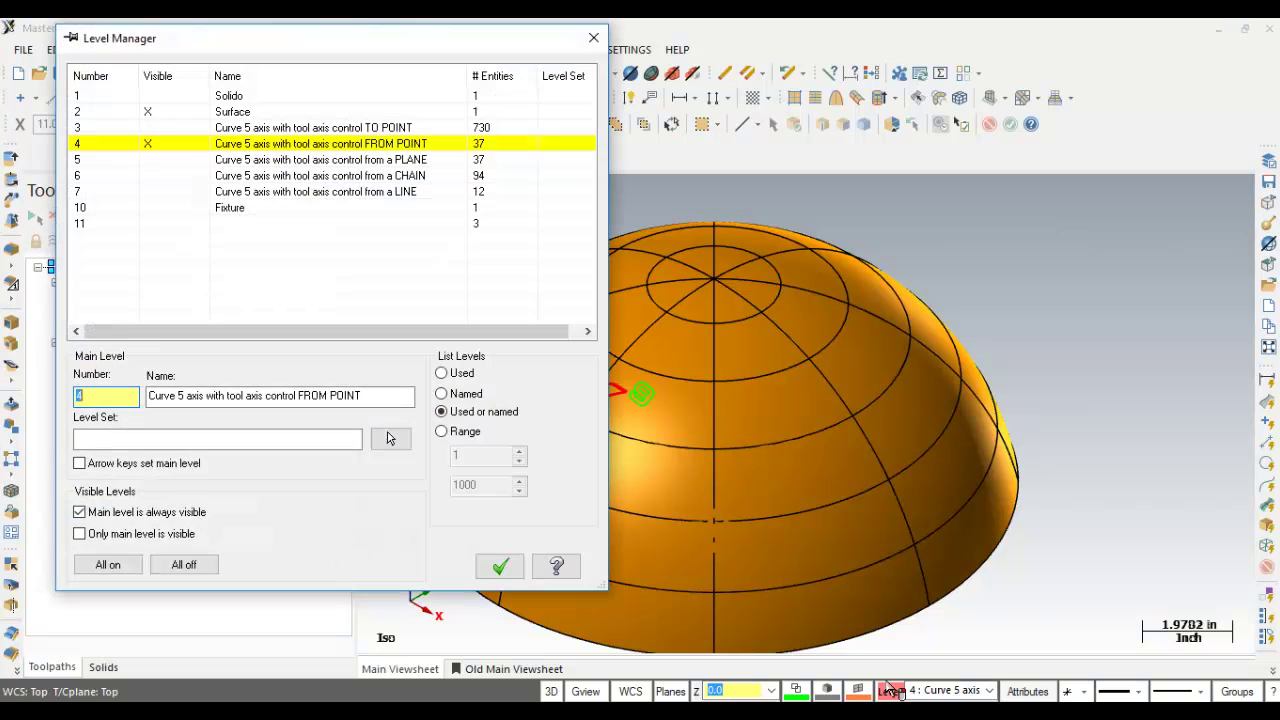
{"action": "left_click", "coordinate": [145, 162]}
{"action": "left_click", "coordinate": [137, 162]}
{"action": "left_click", "coordinate": [300, 143]}
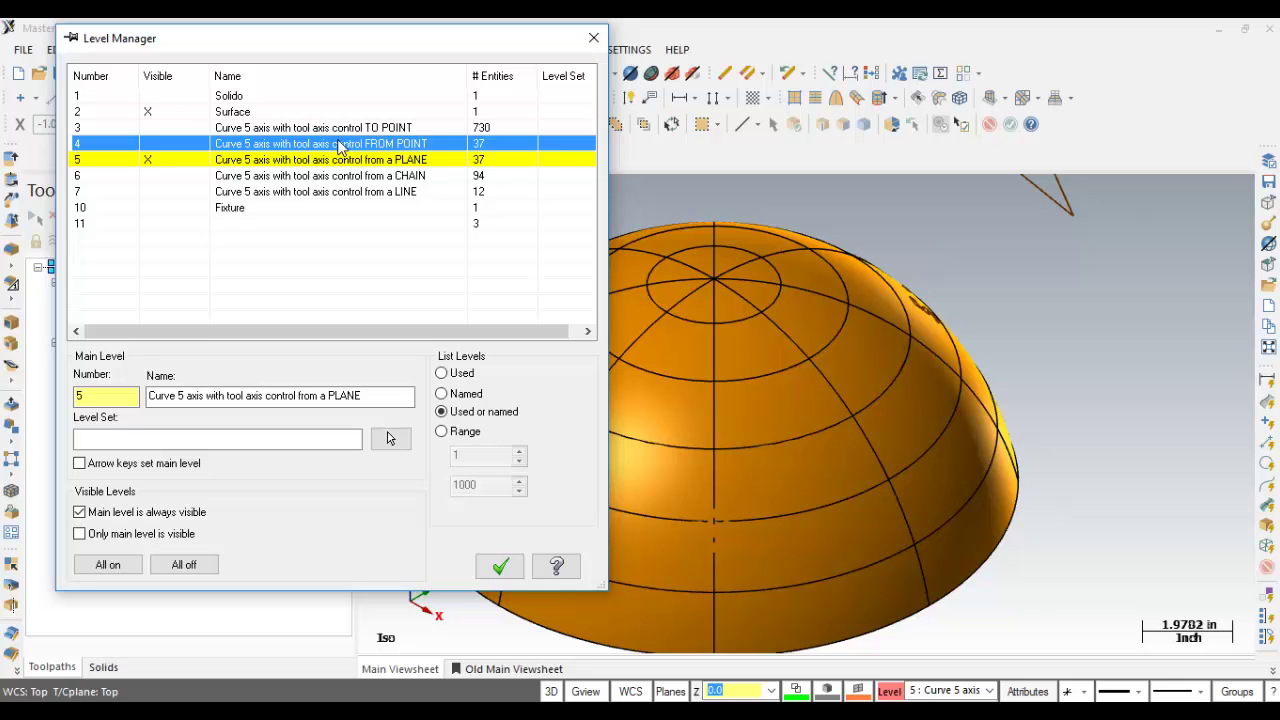
{"action": "left_click", "coordinate": [498, 567]}
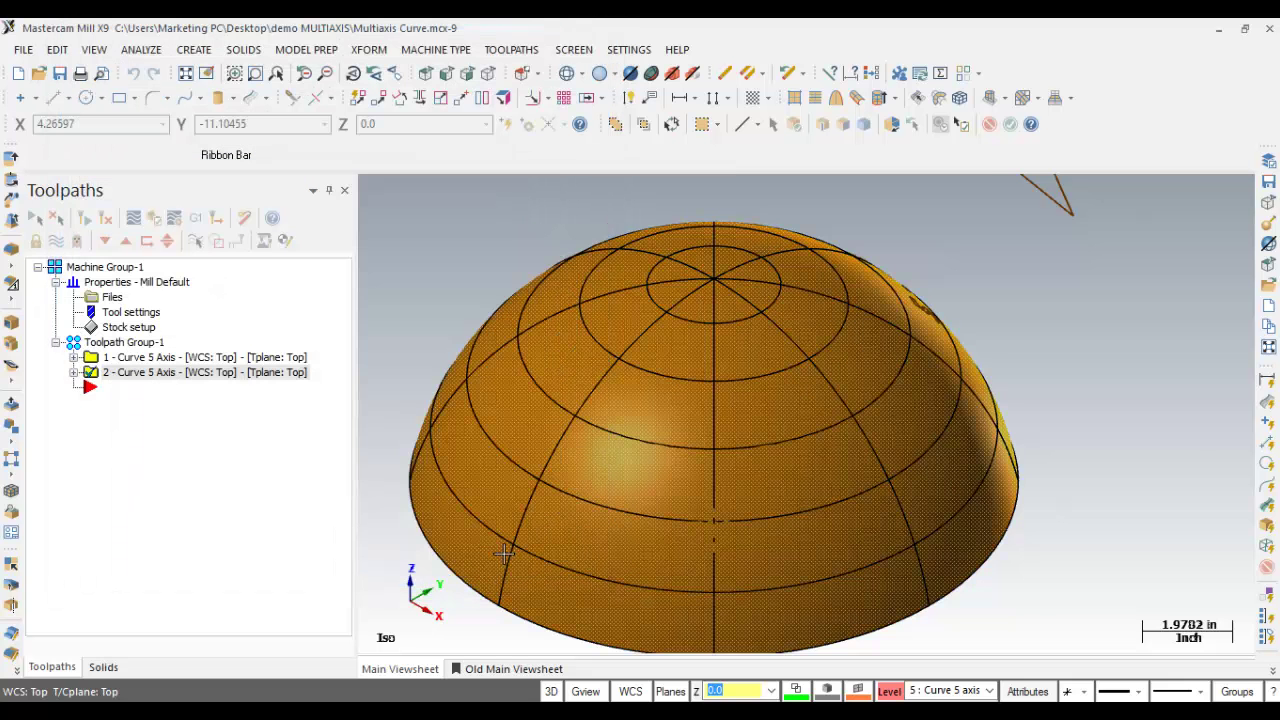
- Duplicate the second Curve 5 Axis operation at the end of Toolpath Group-1 and open the copy's parameters
{"action": "middle_click_drag", "start_coordinate": [1220, 528], "coordinate": [773, 503]}
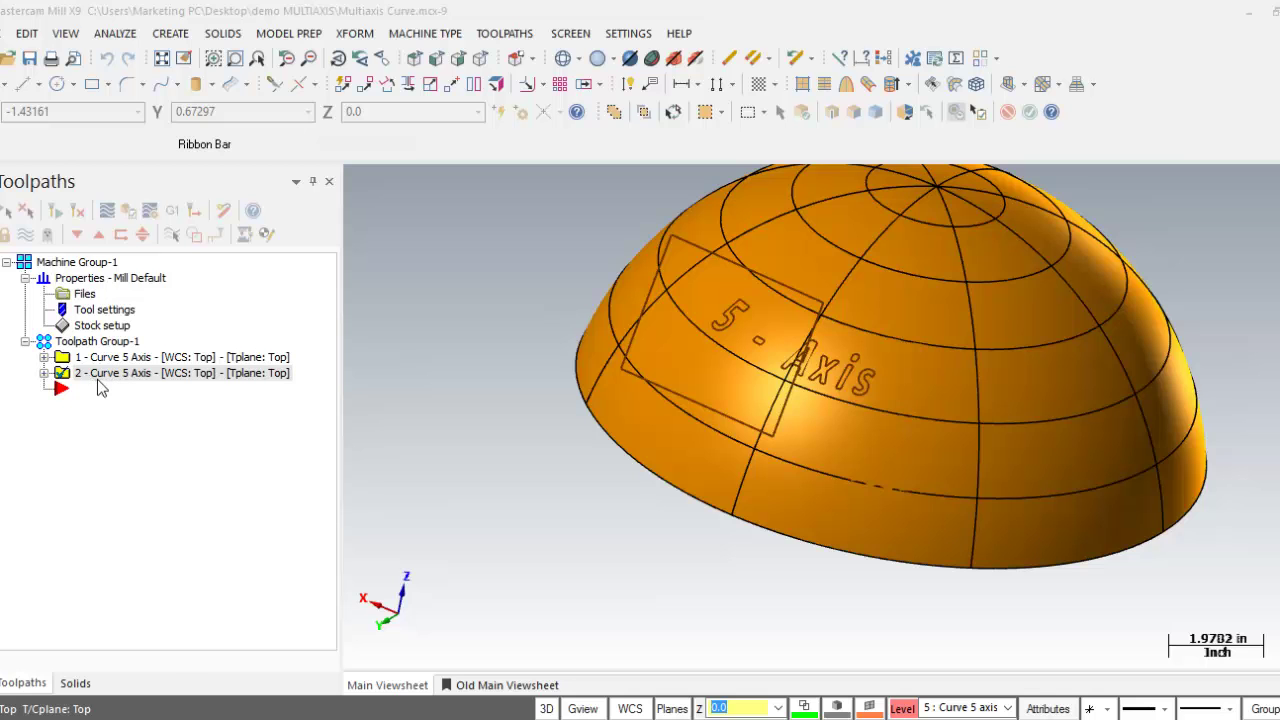
{"action": "right_click", "coordinate": [100, 379]}
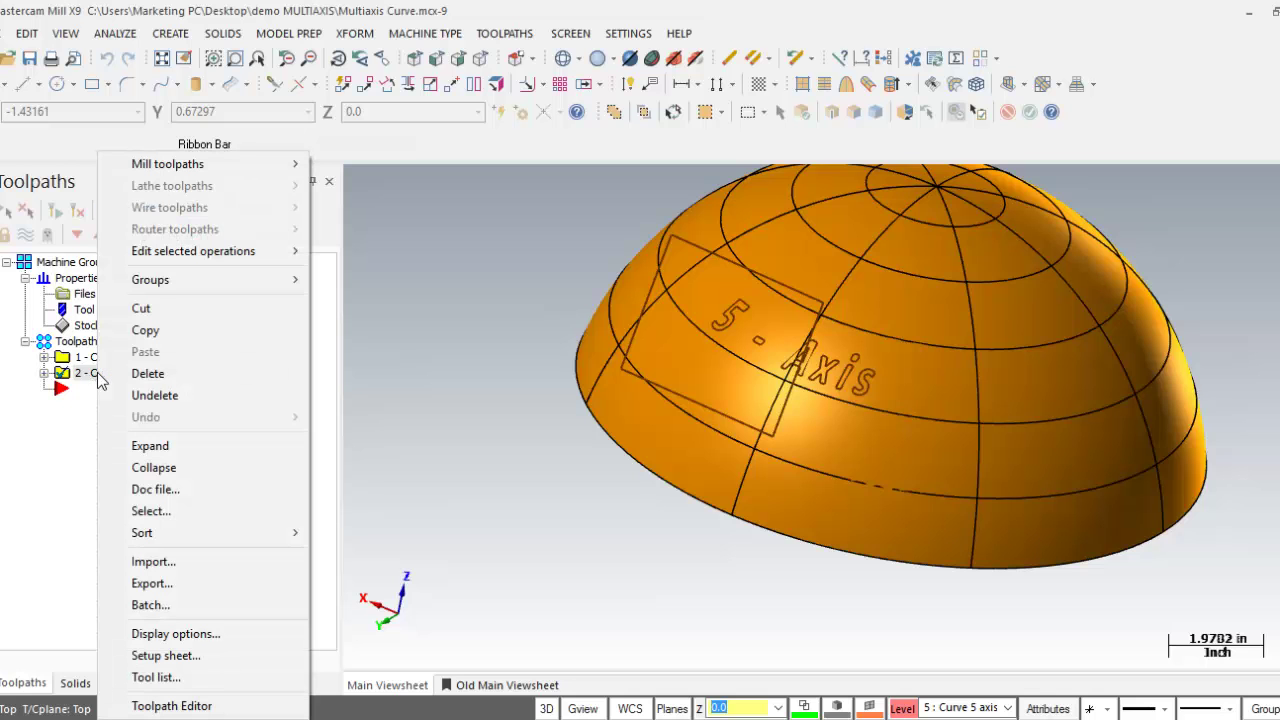
{"action": "left_click", "coordinate": [145, 330]}
{"action": "right_click", "coordinate": [105, 408]}
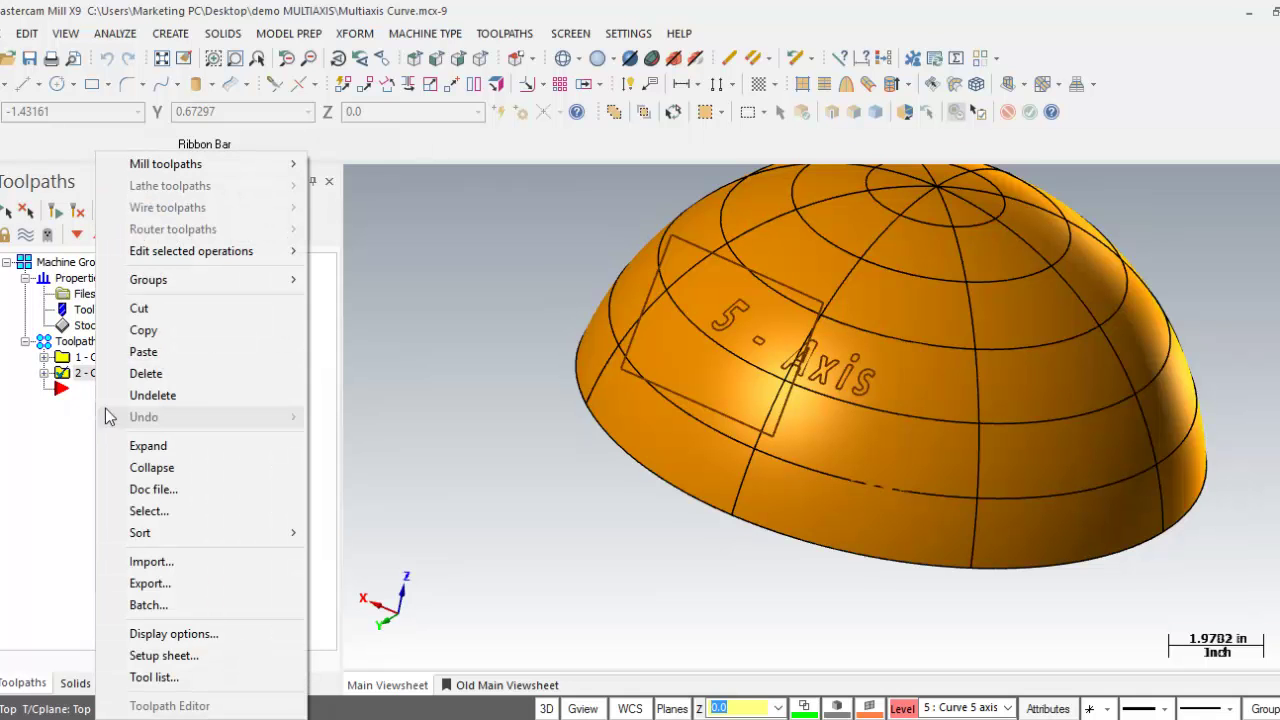
{"action": "left_click", "coordinate": [143, 352]}
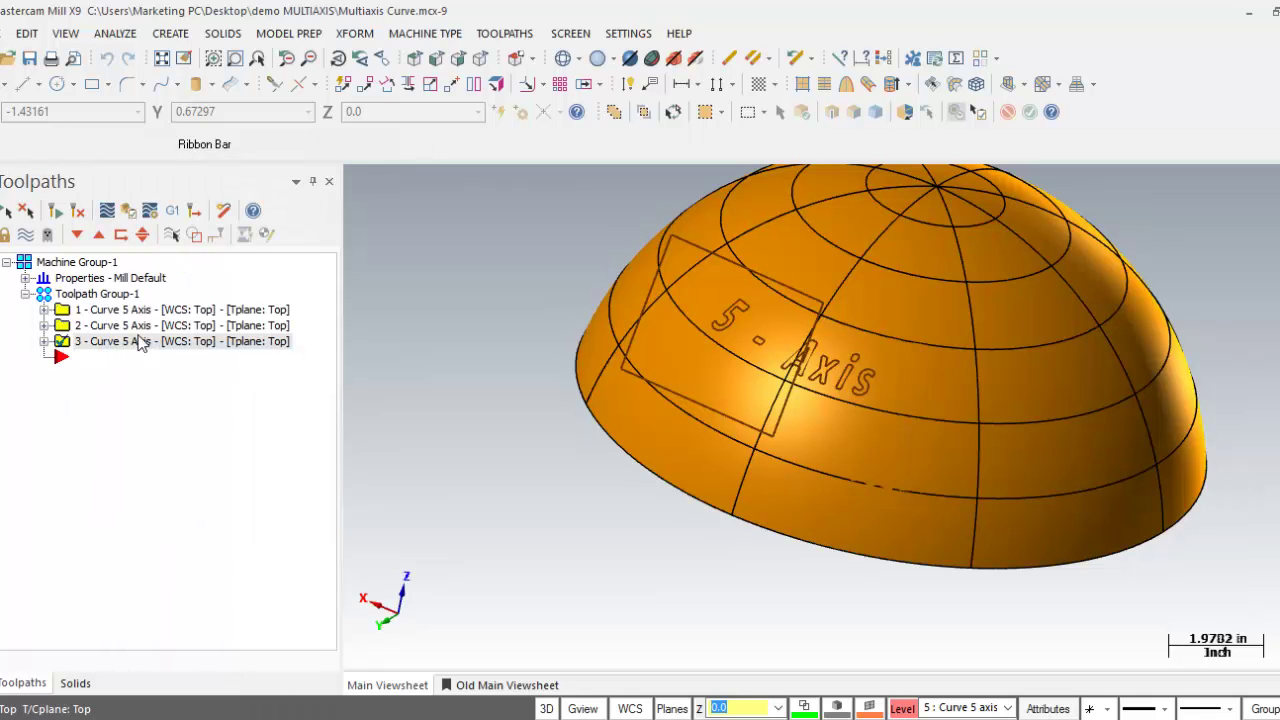
{"action": "left_click", "coordinate": [44, 342]}
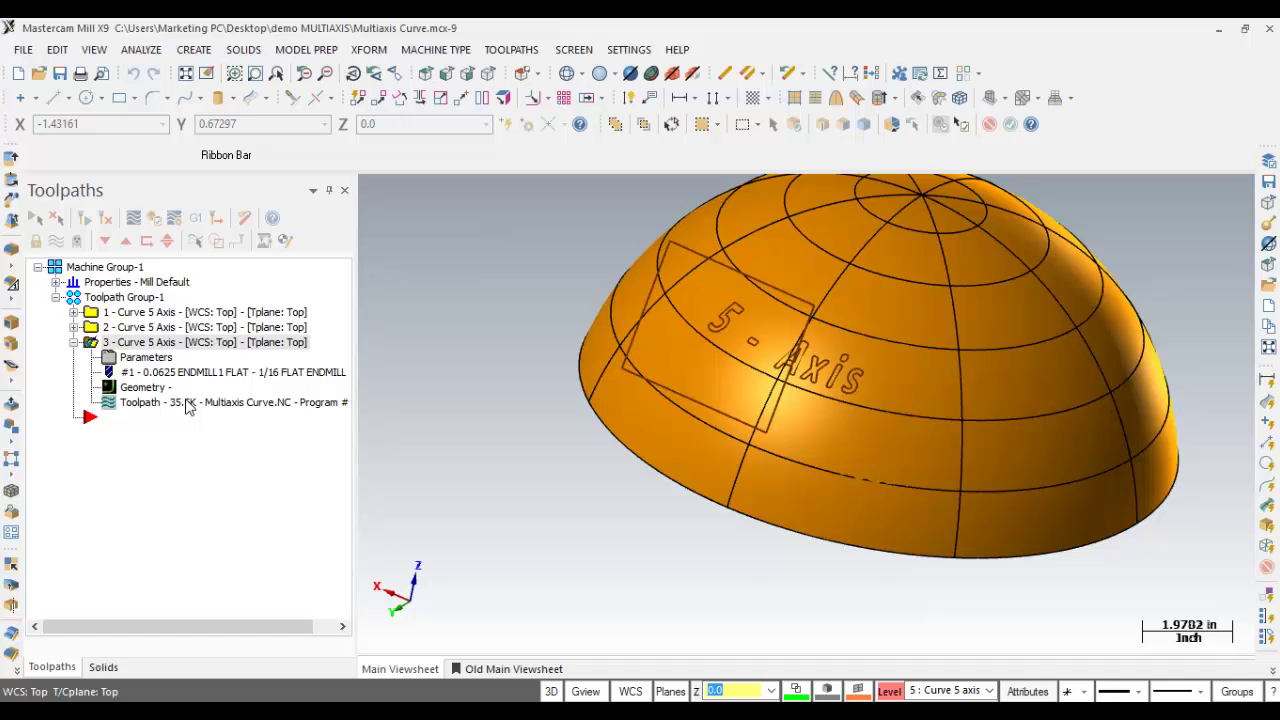
{"action": "left_click", "coordinate": [150, 360]}
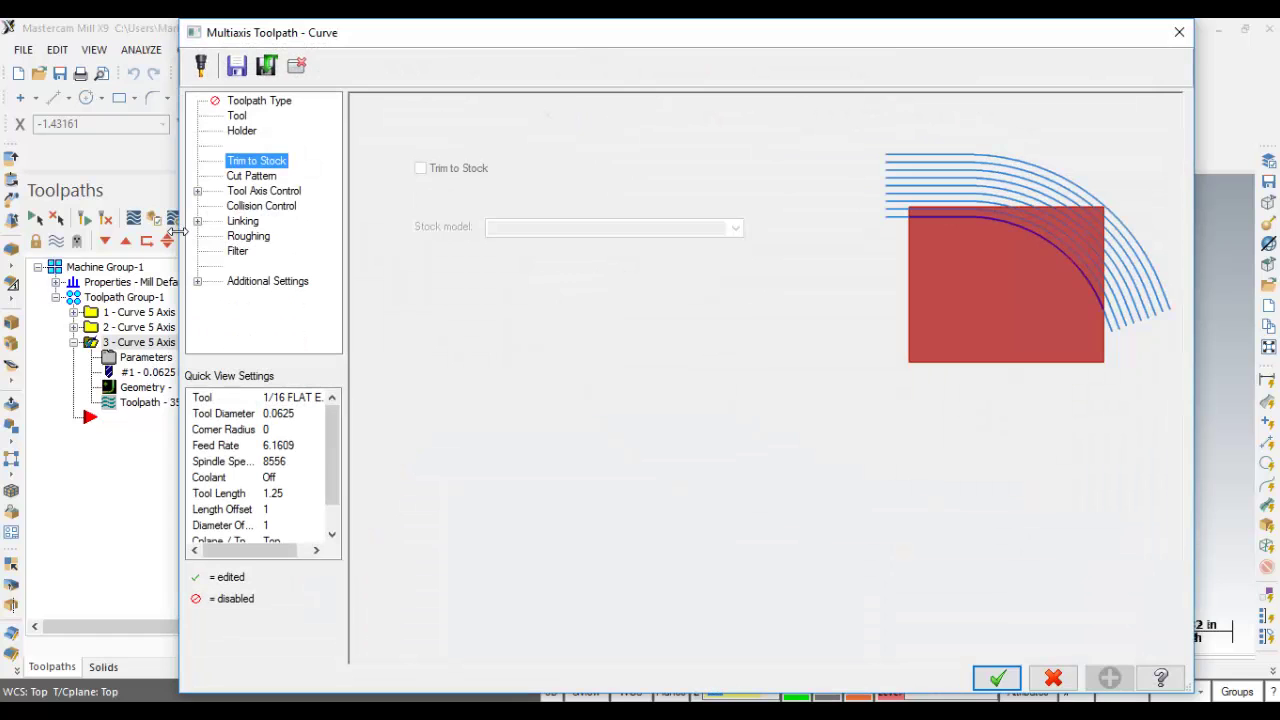
- Rechain all cut pattern curves of the copied operation by window-chaining the "5 - Axis" lettering, starting near the 5
{"action": "left_click", "coordinate": [240, 103]}
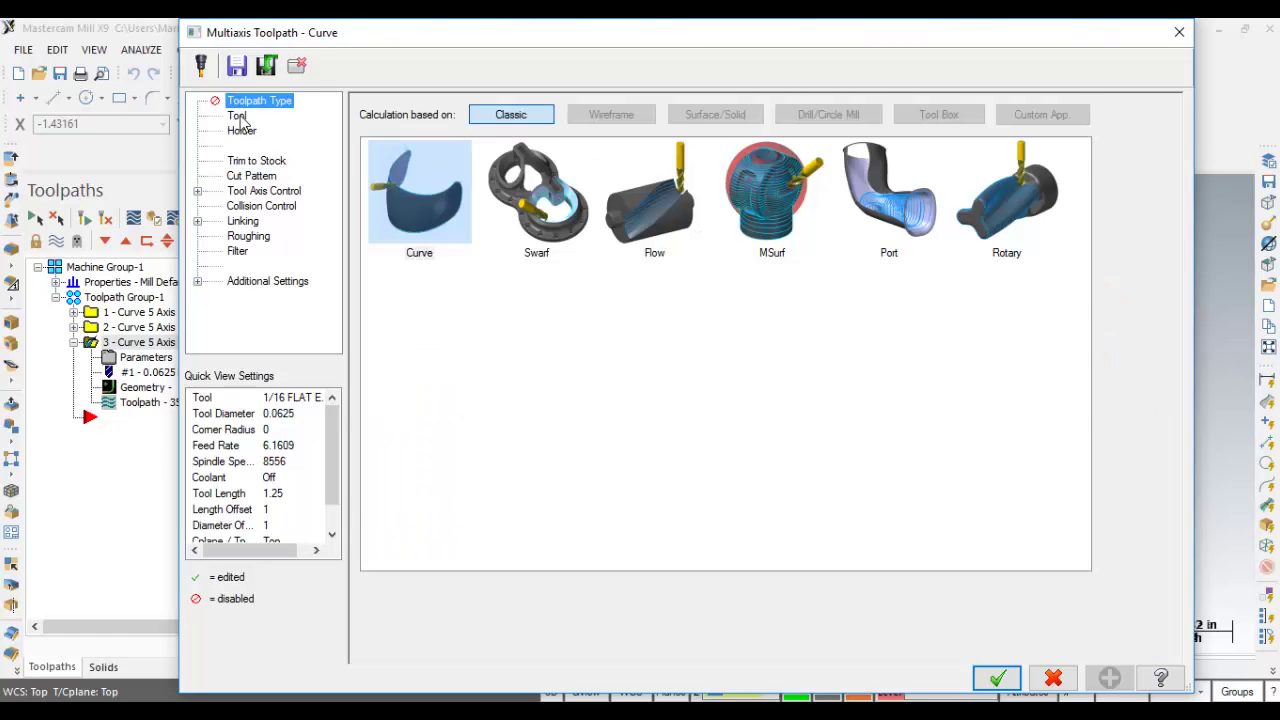
{"action": "left_click", "coordinate": [239, 117]}
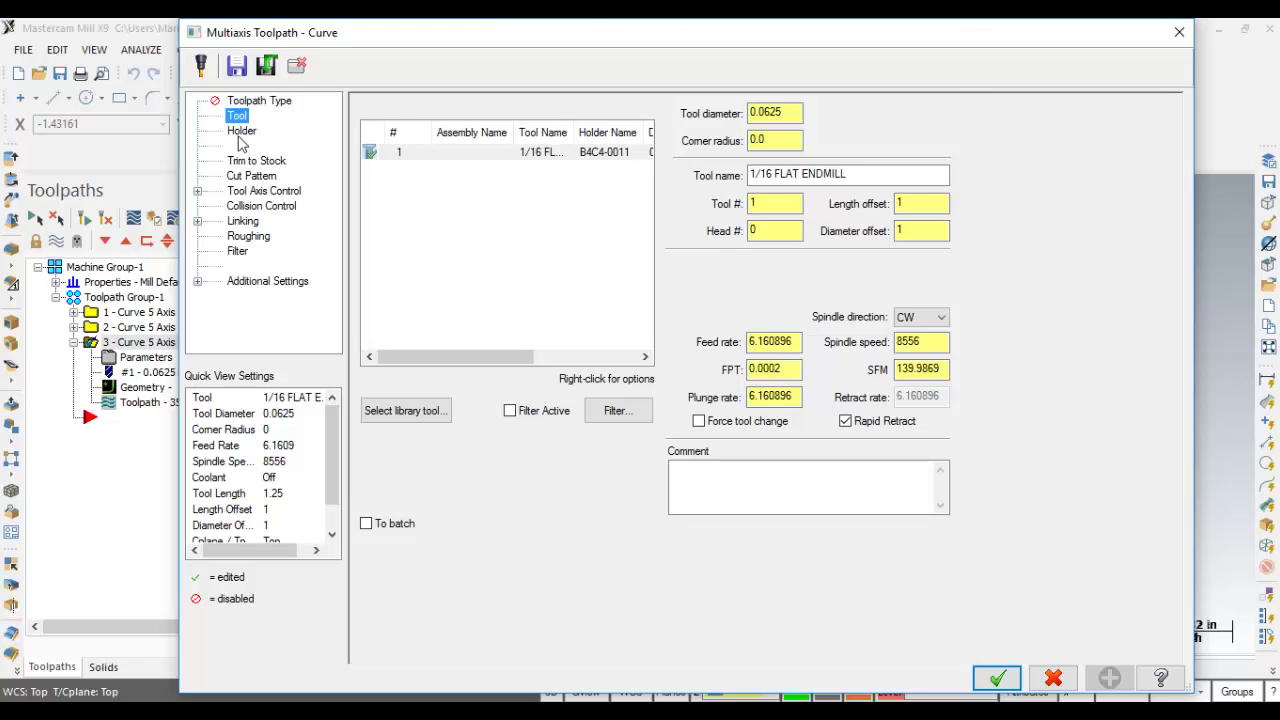
{"action": "left_click", "coordinate": [238, 178]}
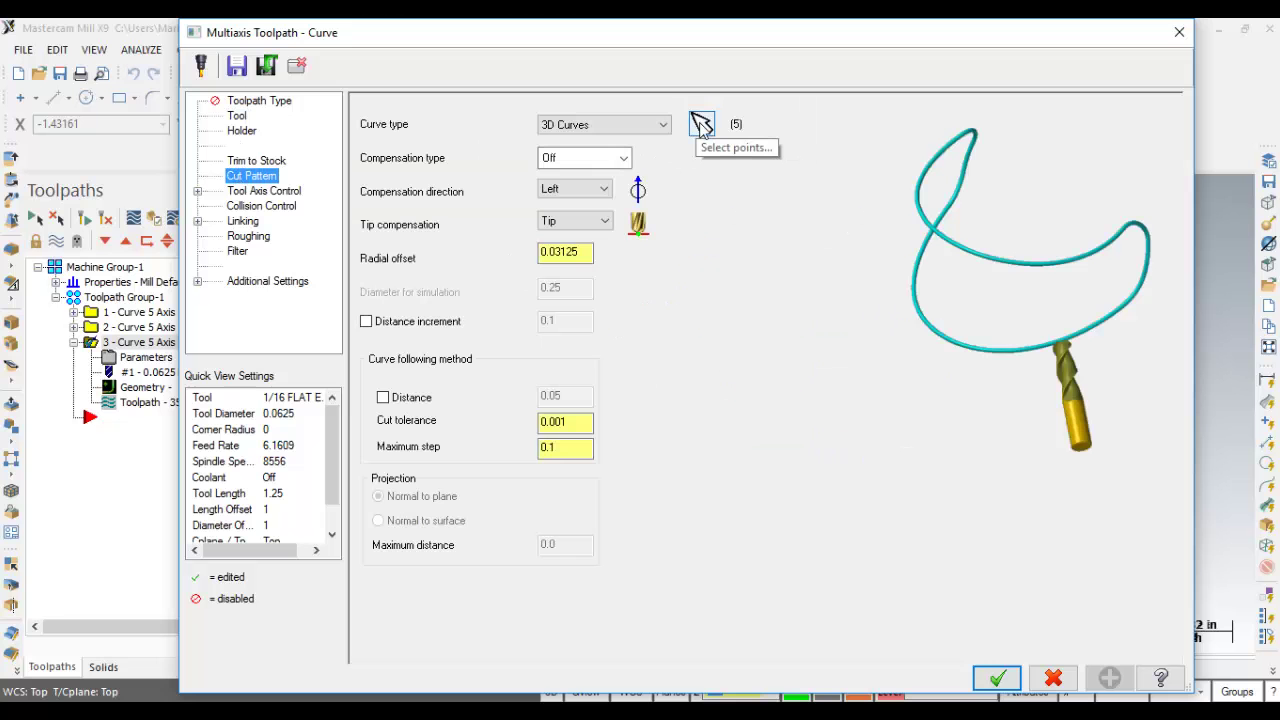
{"action": "left_click", "coordinate": [701, 123]}
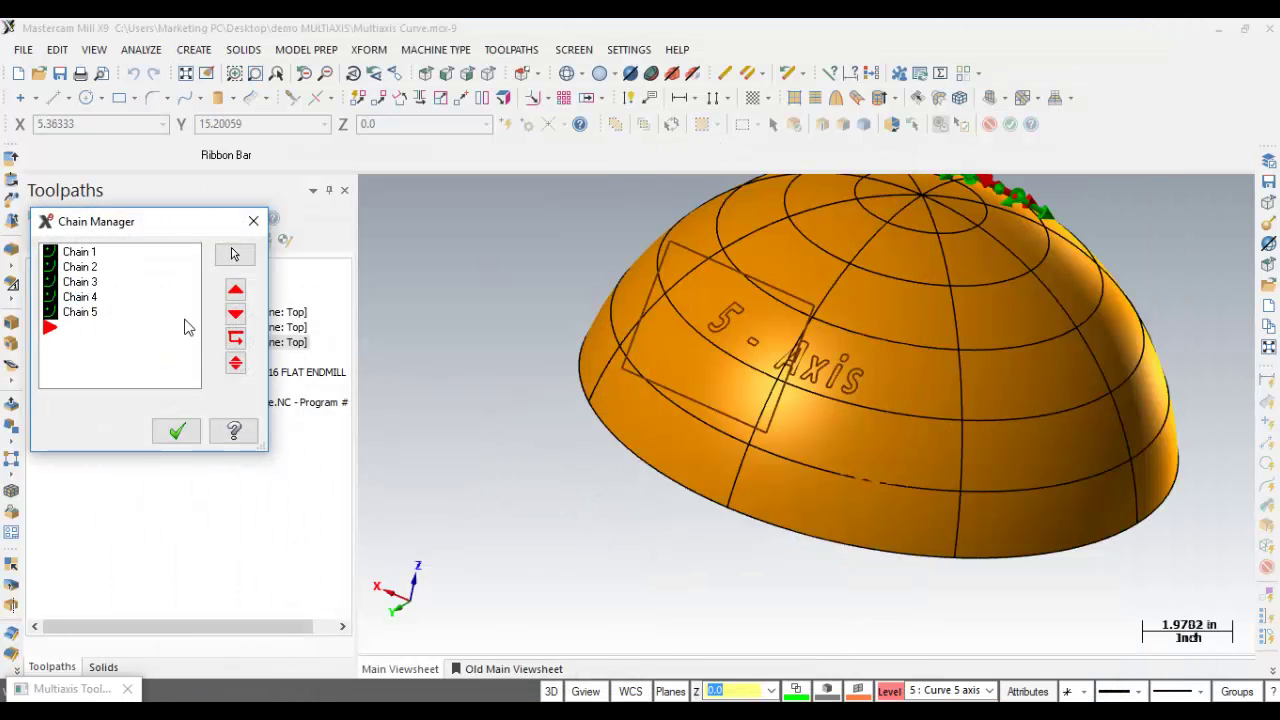
{"action": "left_click_drag", "start_coordinate": [152, 222], "coordinate": [296, 180]}
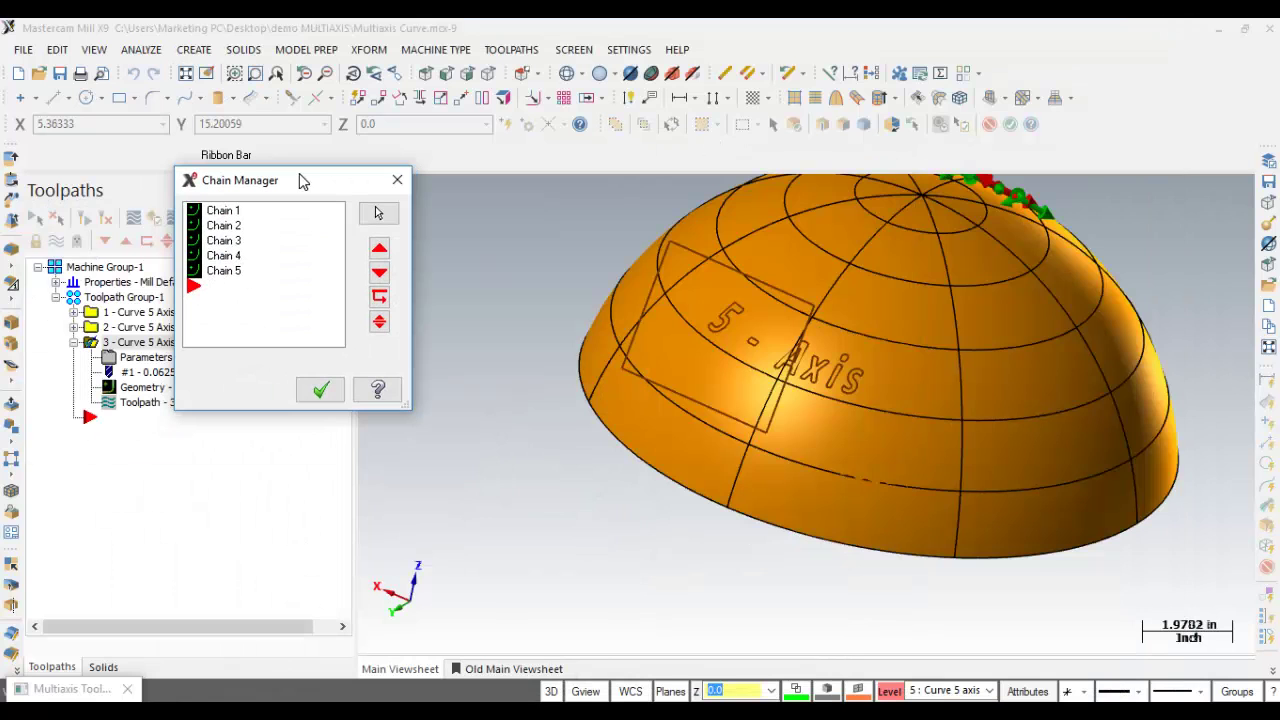
{"action": "right_click", "coordinate": [297, 262]}
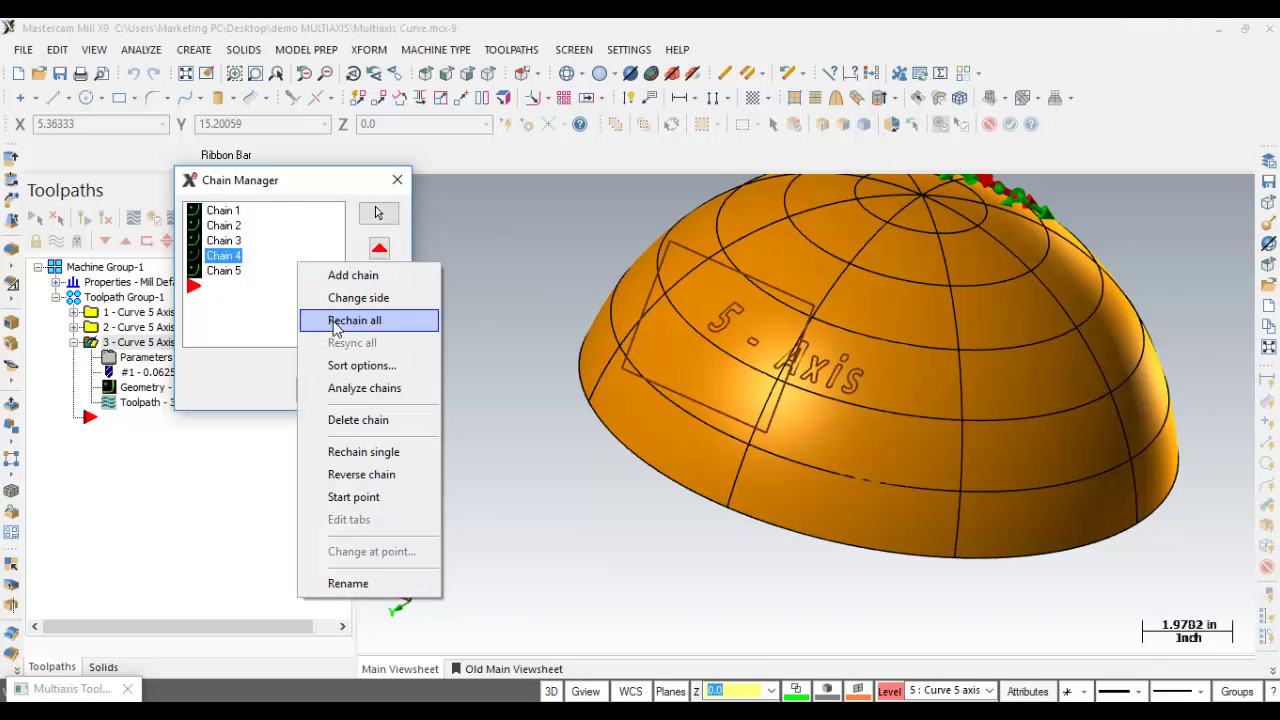
{"action": "left_click", "coordinate": [335, 329]}
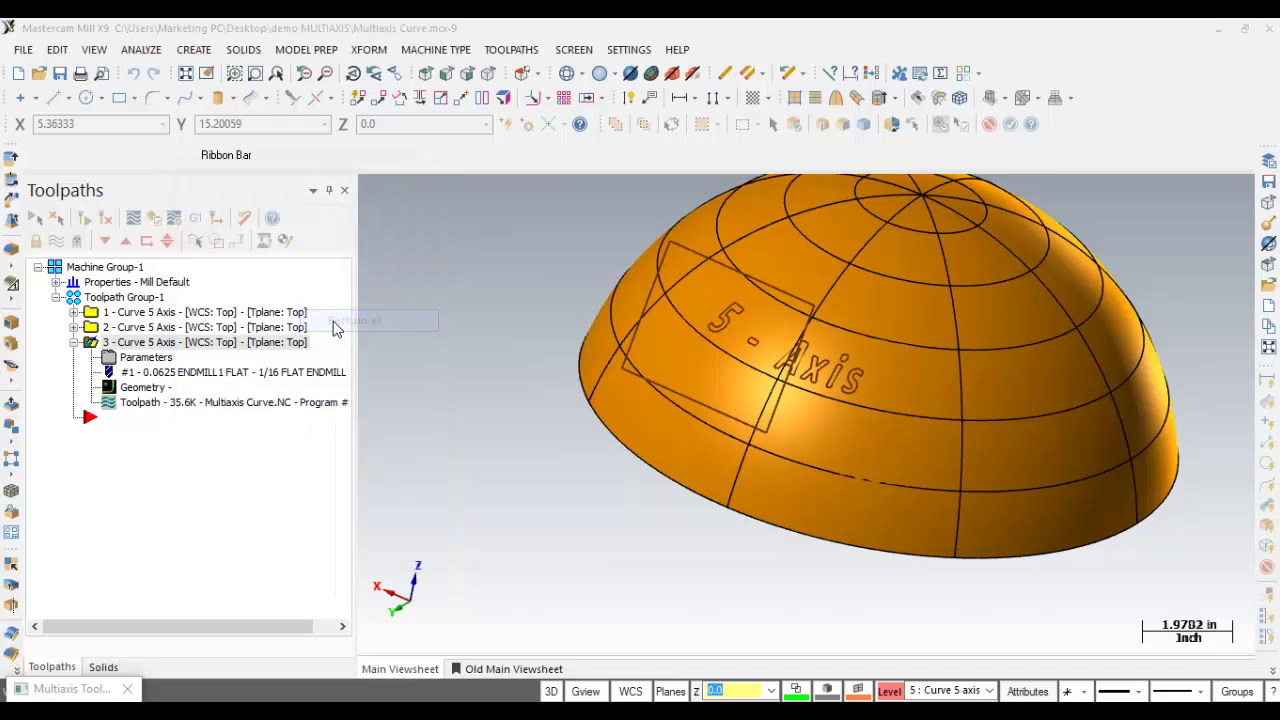
{"action": "left_click", "coordinate": [317, 257]}
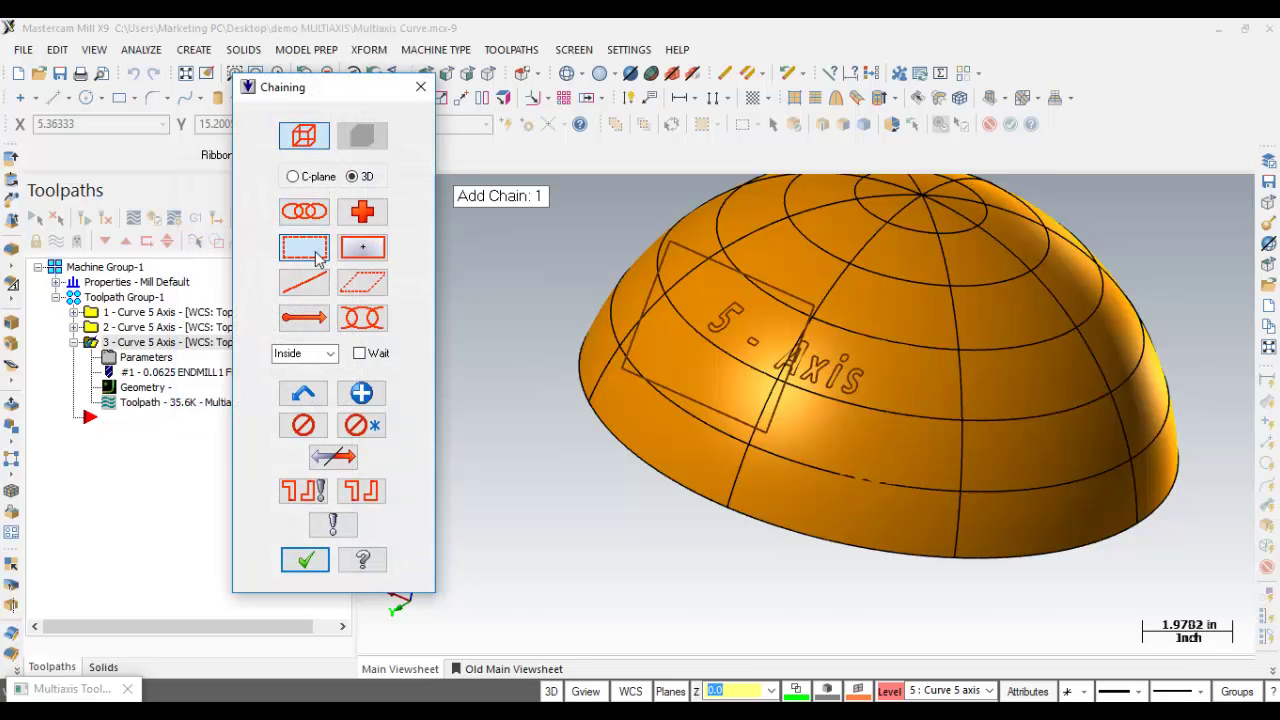
{"action": "mouse_move", "coordinate": [681, 264]}
{"action": "left_mouse_down"}
{"action": "mouse_move", "coordinate": [800, 300]}
{"action": "mouse_move", "coordinate": [911, 401]}
{"action": "left_mouse_up"}
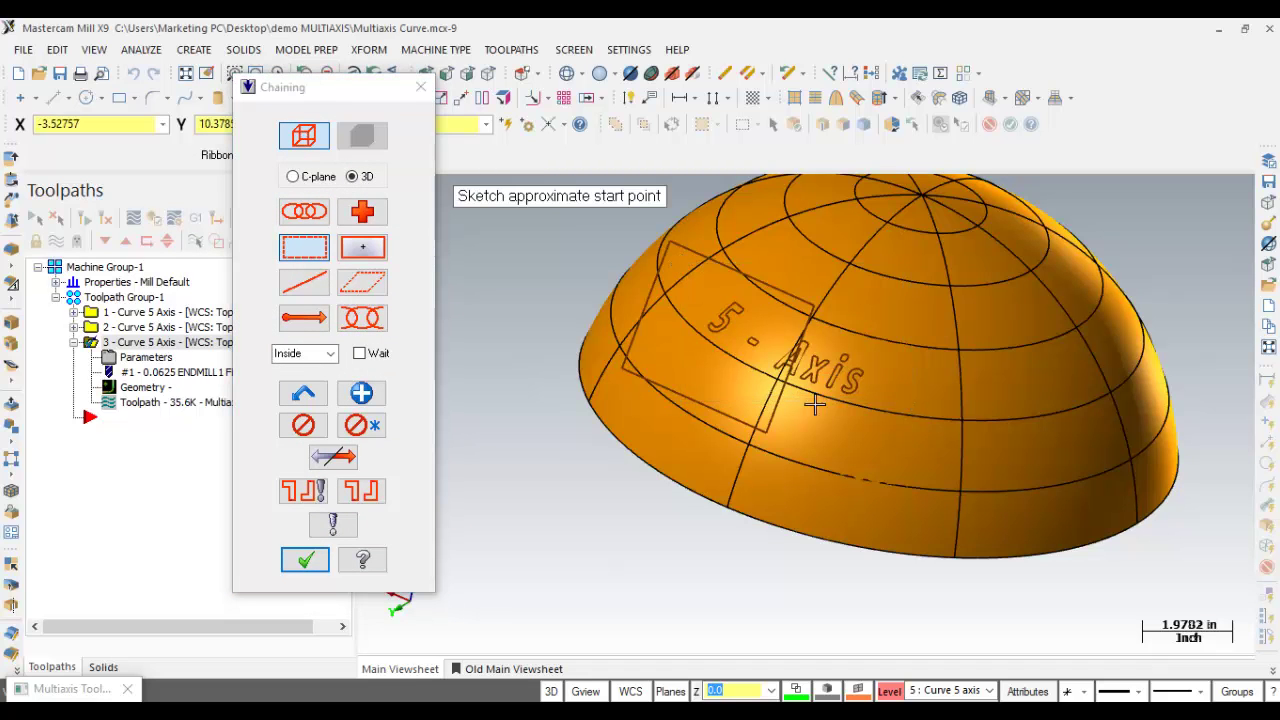
{"action": "left_click", "coordinate": [706, 322]}
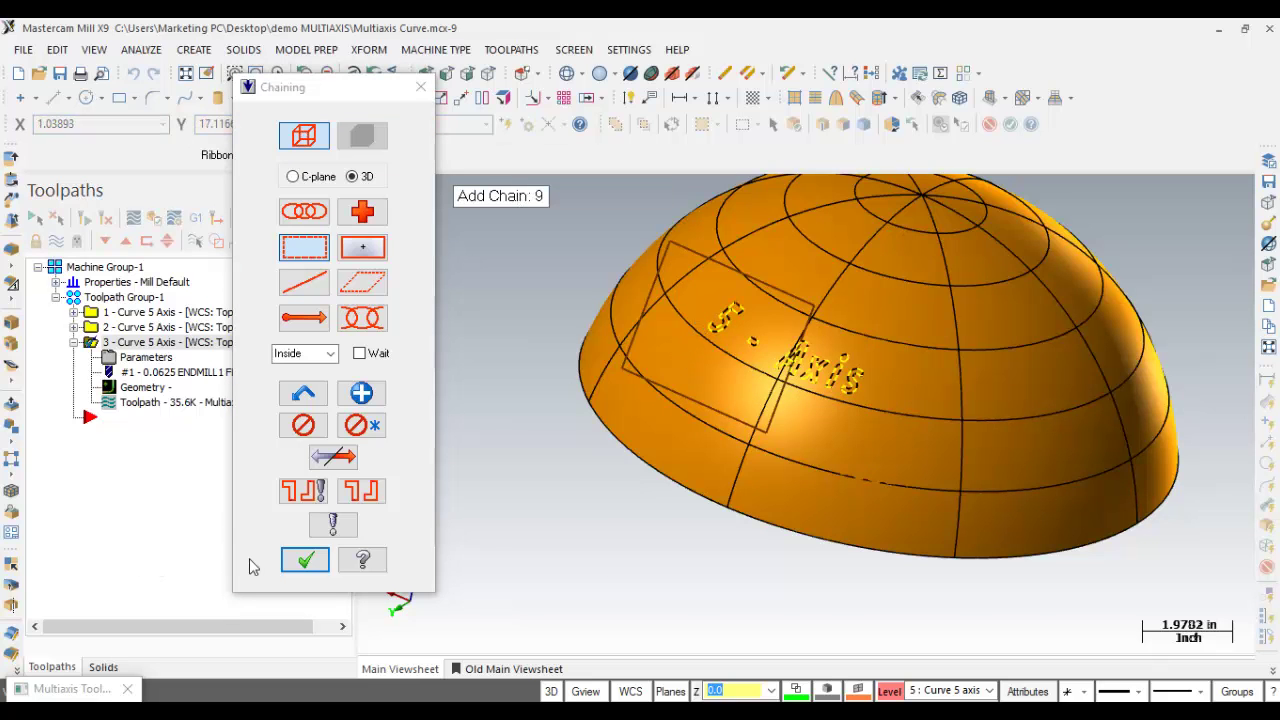
{"action": "left_click", "coordinate": [310, 564]}
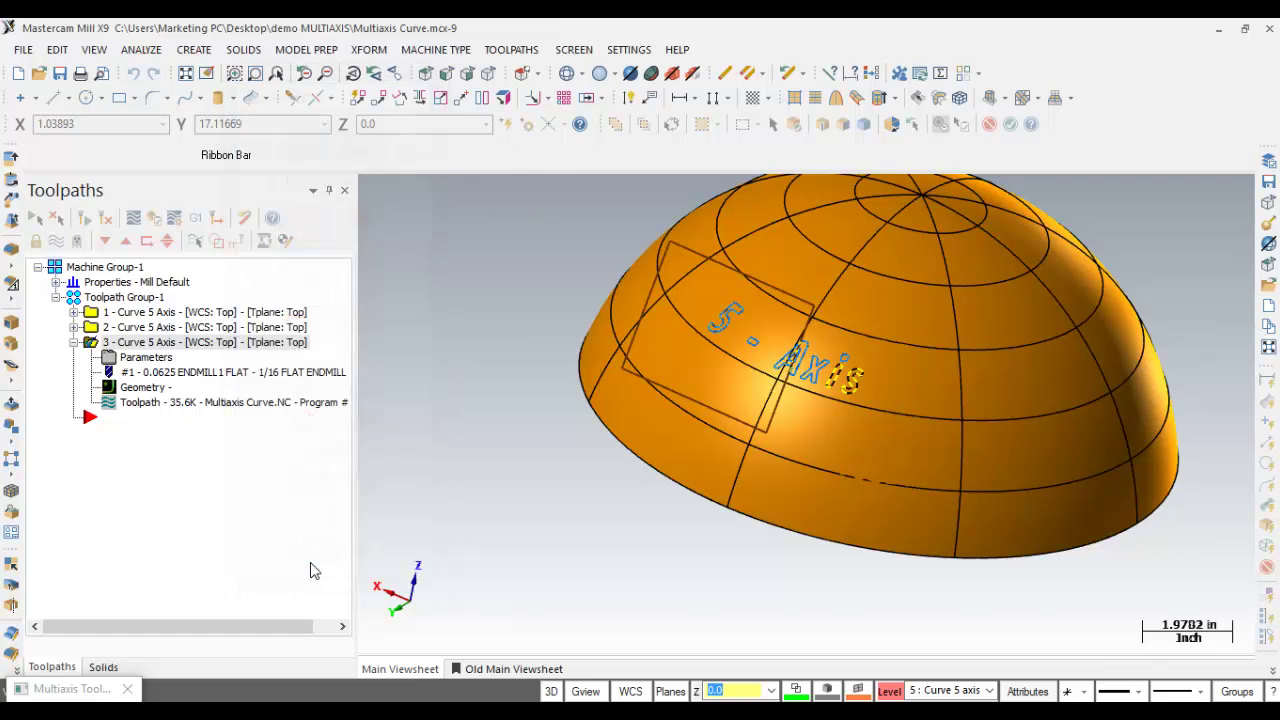
{"action": "left_click", "coordinate": [320, 392]}
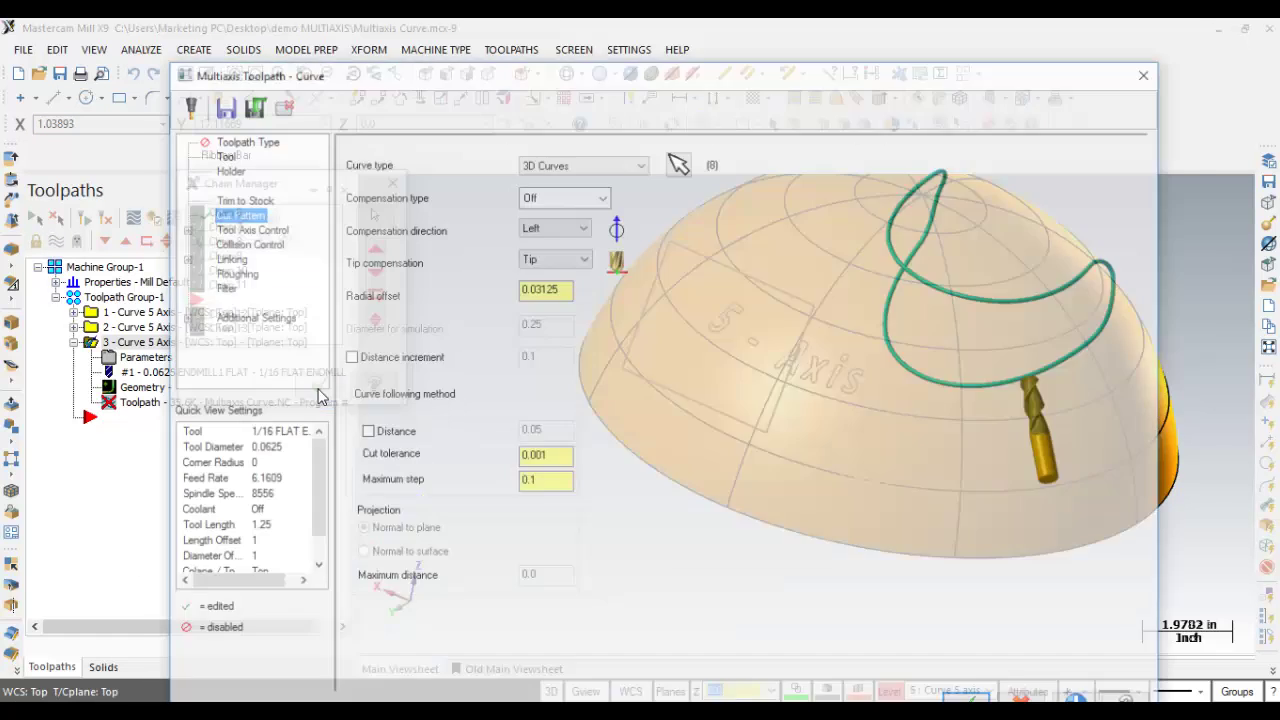
- Set the tool axis control to Plane and define the plane from two adjoining lines of the rectangle outside the dome
{"action": "left_click", "coordinate": [245, 193]}
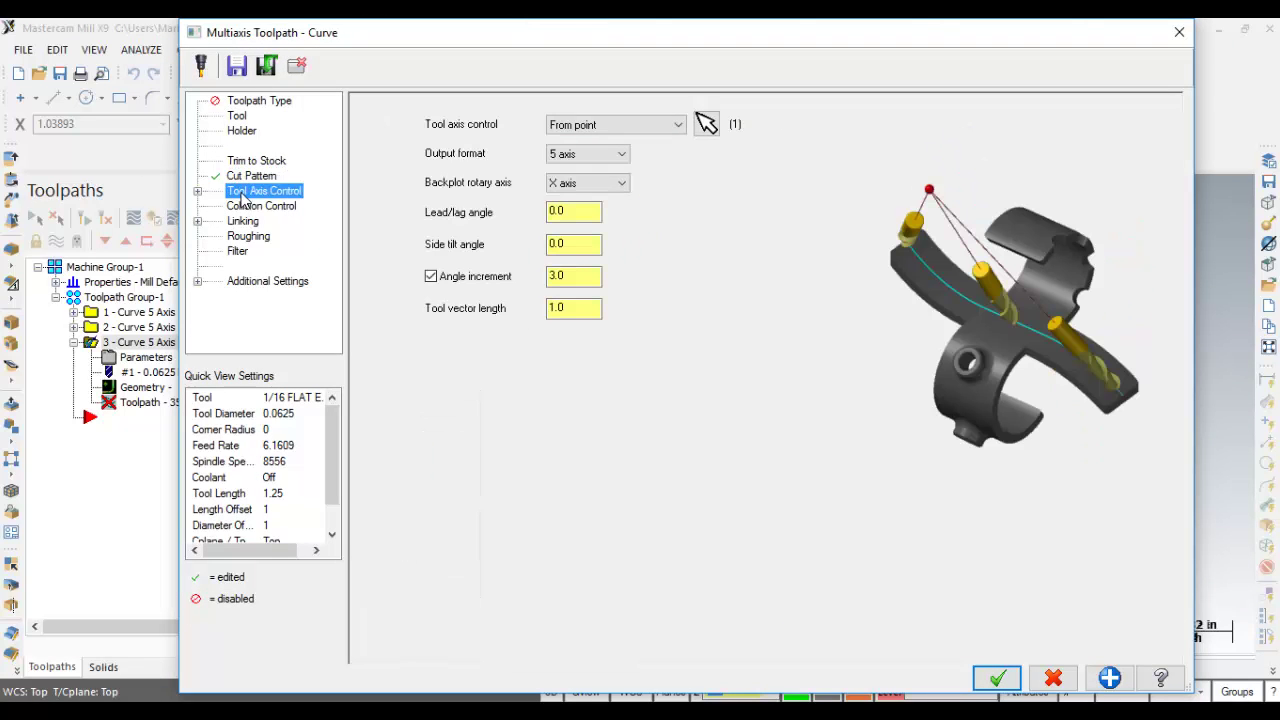
{"action": "left_click", "coordinate": [679, 128]}
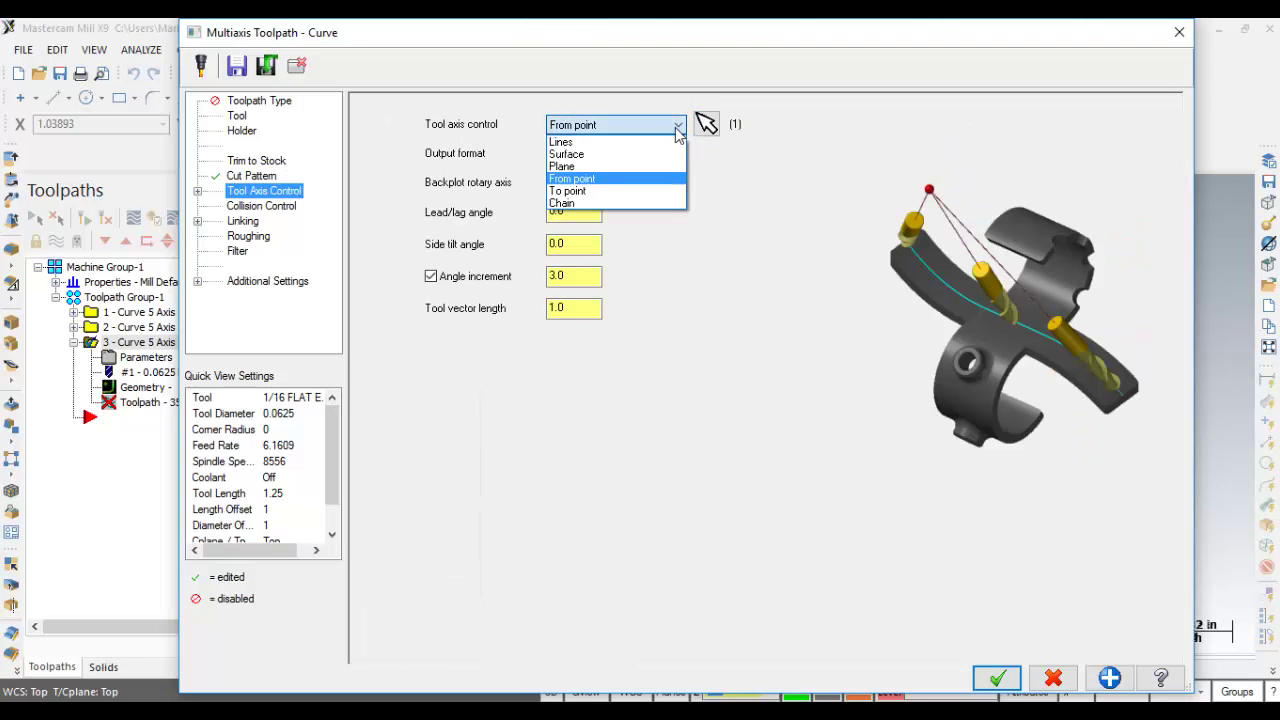
{"action": "left_click", "coordinate": [631, 166]}
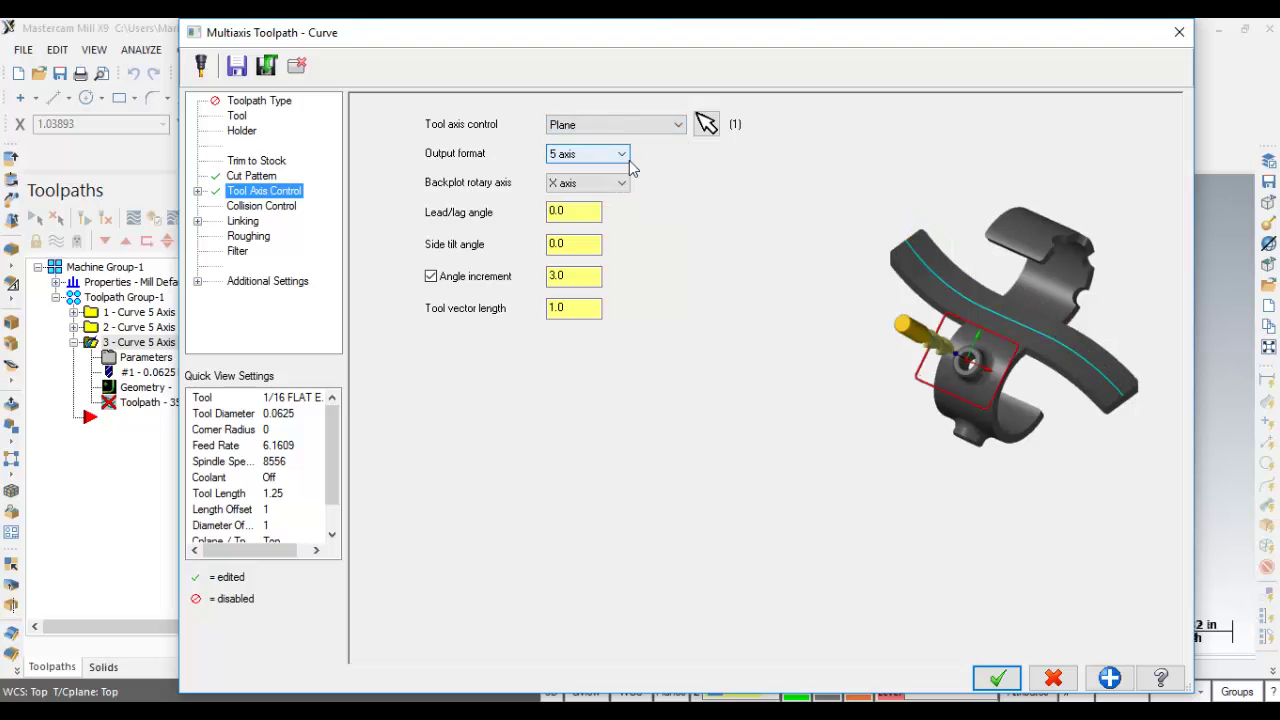
{"action": "left_click", "coordinate": [706, 124]}
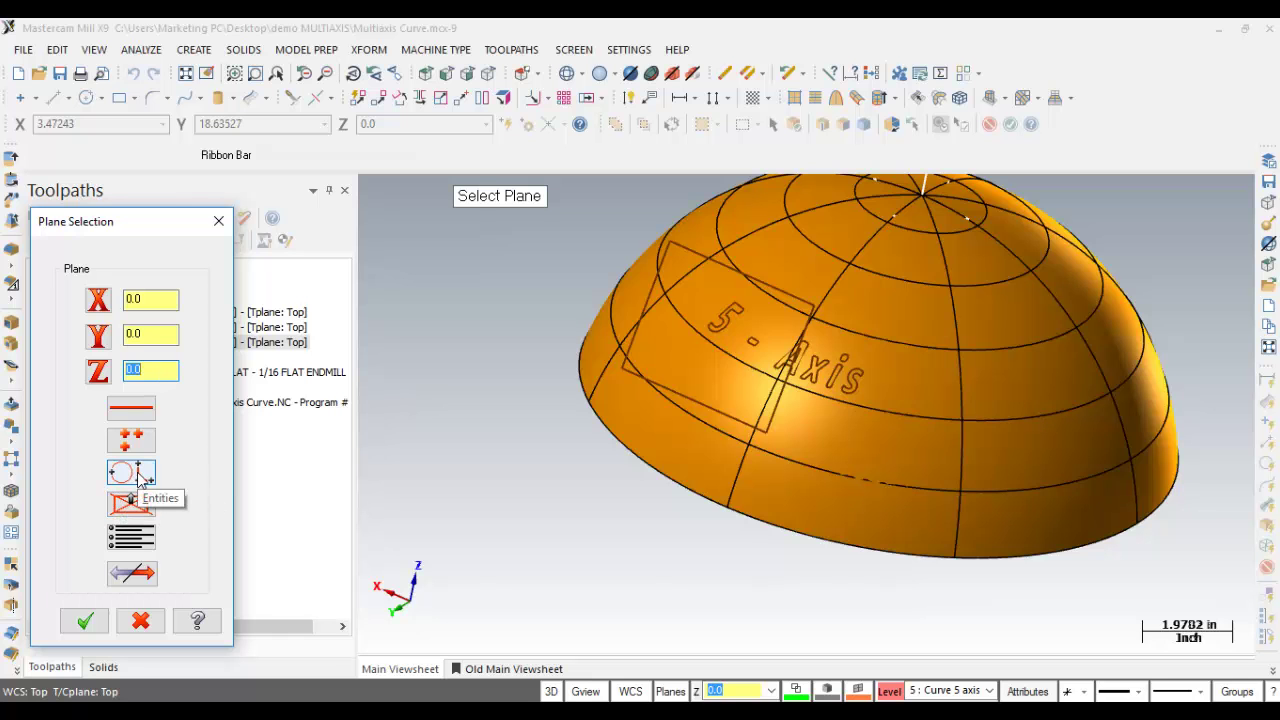
{"action": "left_click", "coordinate": [132, 473]}
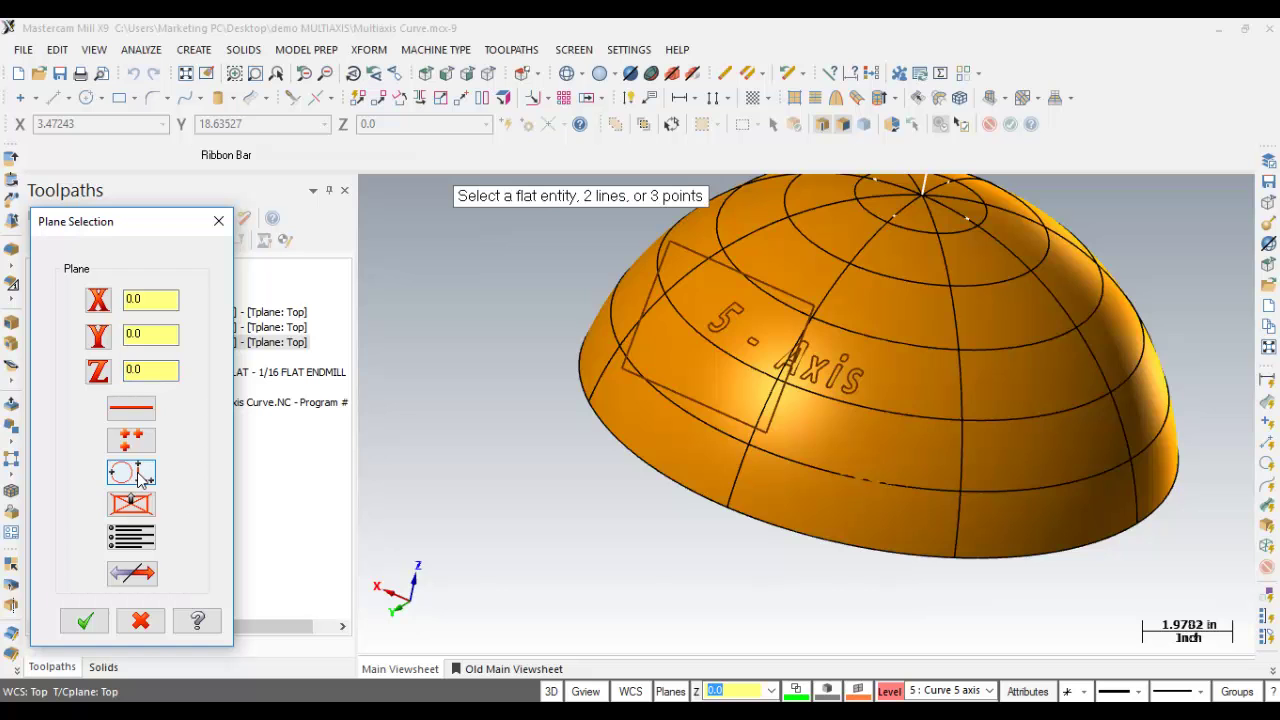
{"action": "left_click", "coordinate": [617, 355]}
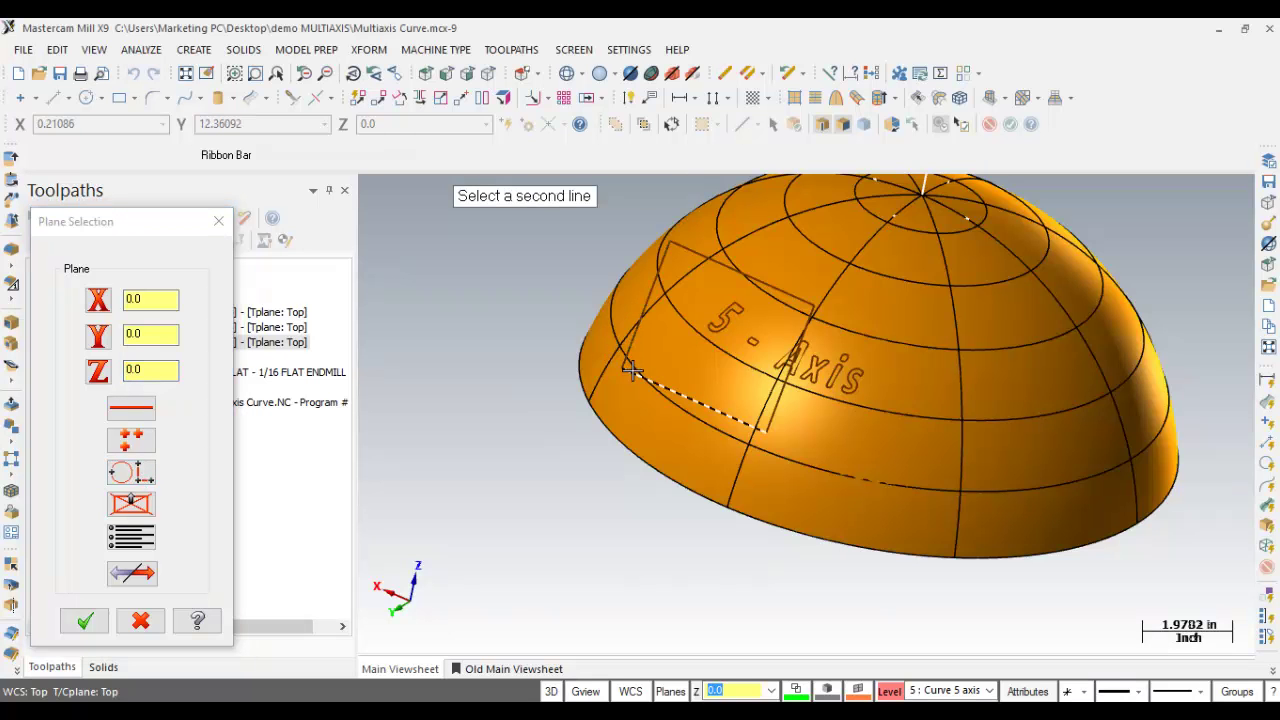
{"action": "left_click", "coordinate": [636, 370]}
- Toggle the plane's normal direction to compare both sides, then accept the plane with its arrow pointing away from the dome
{"action": "middle_click_drag", "start_coordinate": [695, 422], "coordinate": [647, 372]}
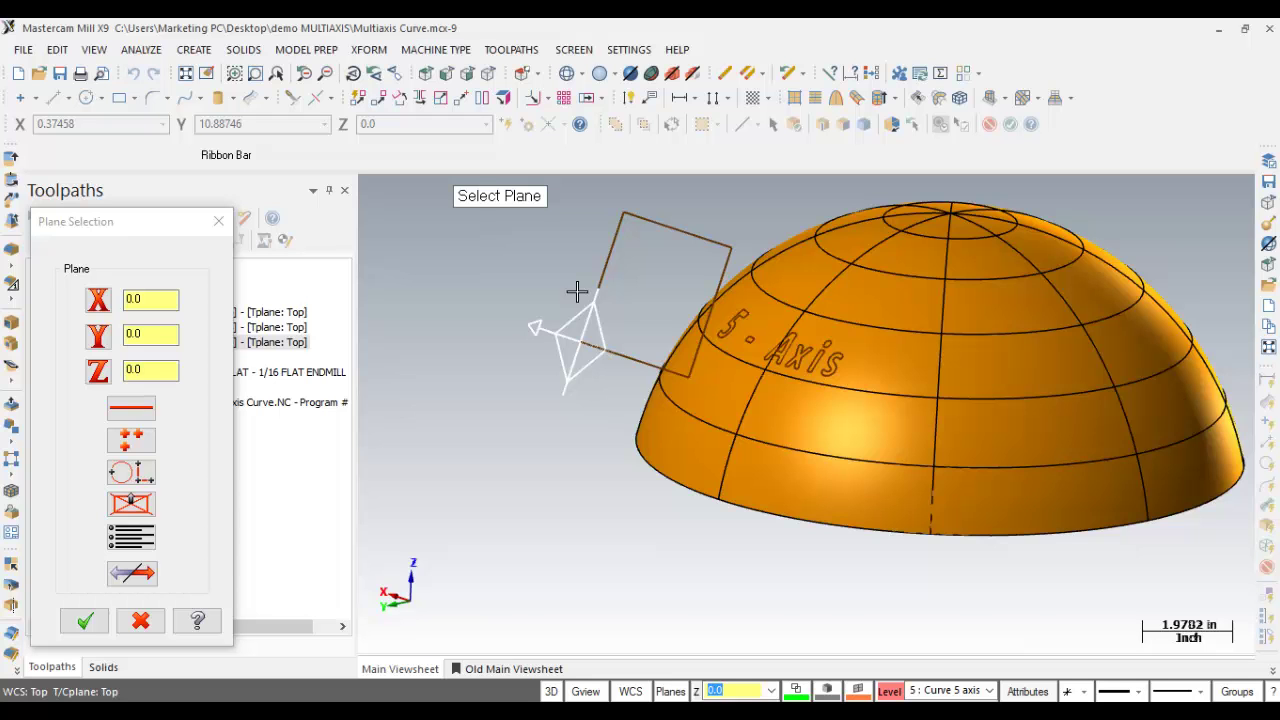
{"action": "middle_click_drag", "start_coordinate": [623, 514], "coordinate": [588, 507]}
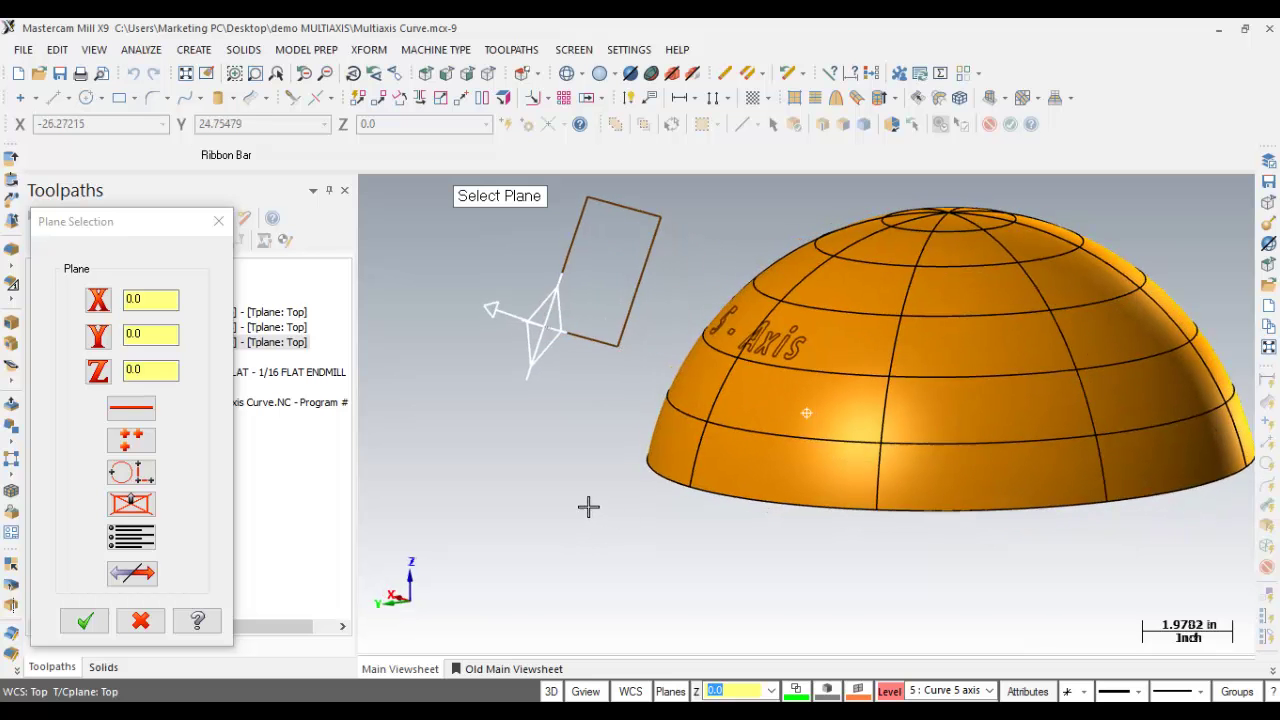
{"action": "left_click_drag", "start_coordinate": [129, 226], "coordinate": [304, 39]}
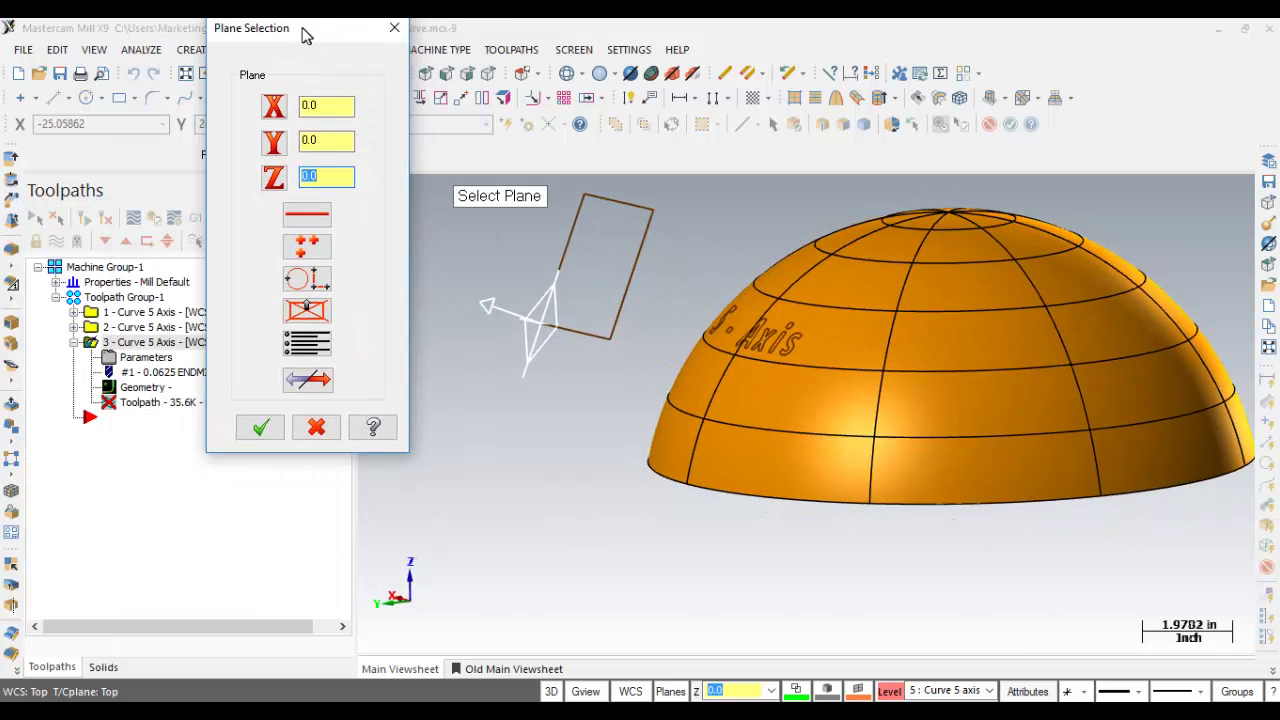
{"action": "left_click", "coordinate": [322, 386]}
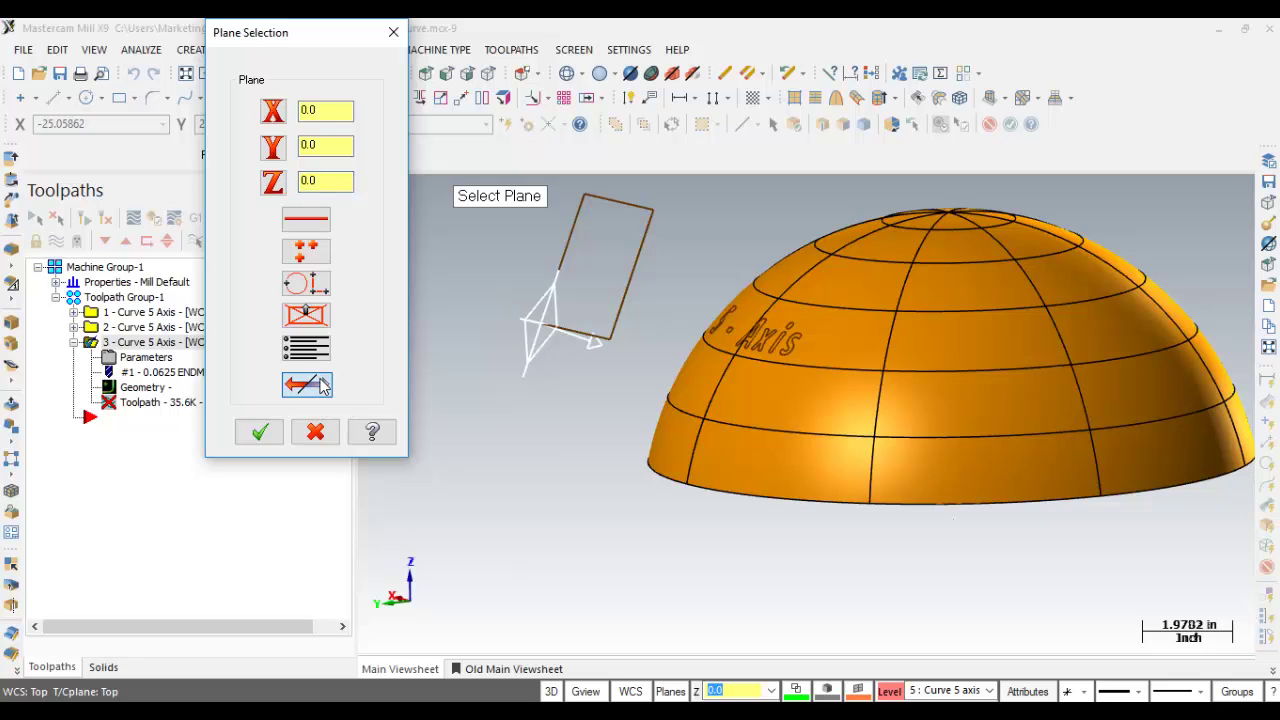
{"action": "left_click", "coordinate": [322, 386]}
{"action": "left_click", "coordinate": [321, 387]}
{"action": "left_click", "coordinate": [320, 387]}
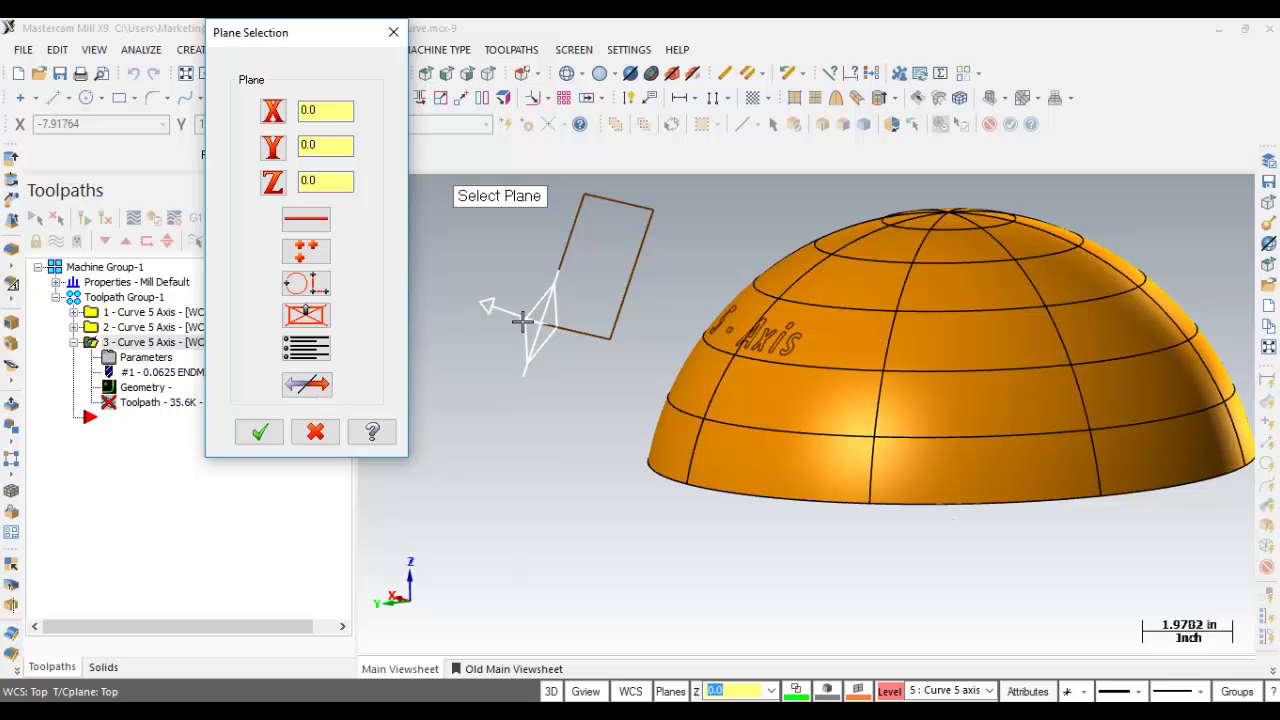
{"action": "left_click", "coordinate": [257, 435]}
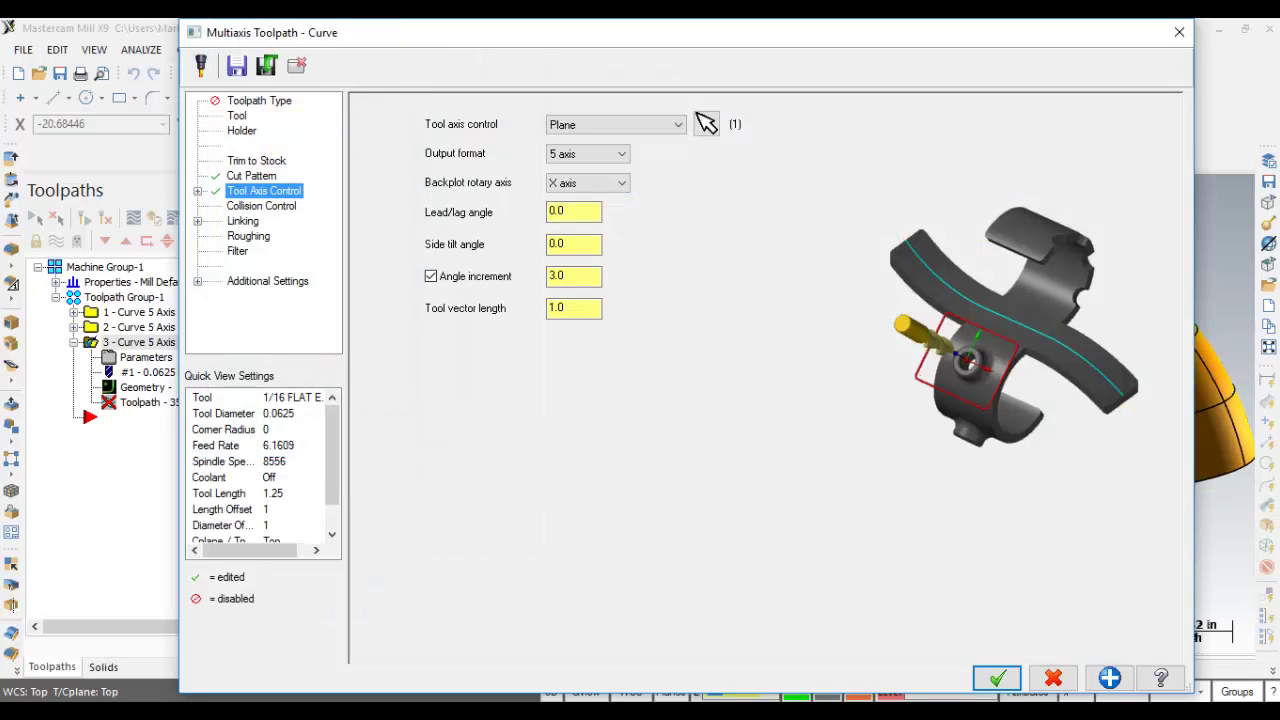
- Accept the third Curve 5 Axis operation's parameters, regenerate it, and display its toolpath
{"action": "left_click", "coordinate": [998, 679]}
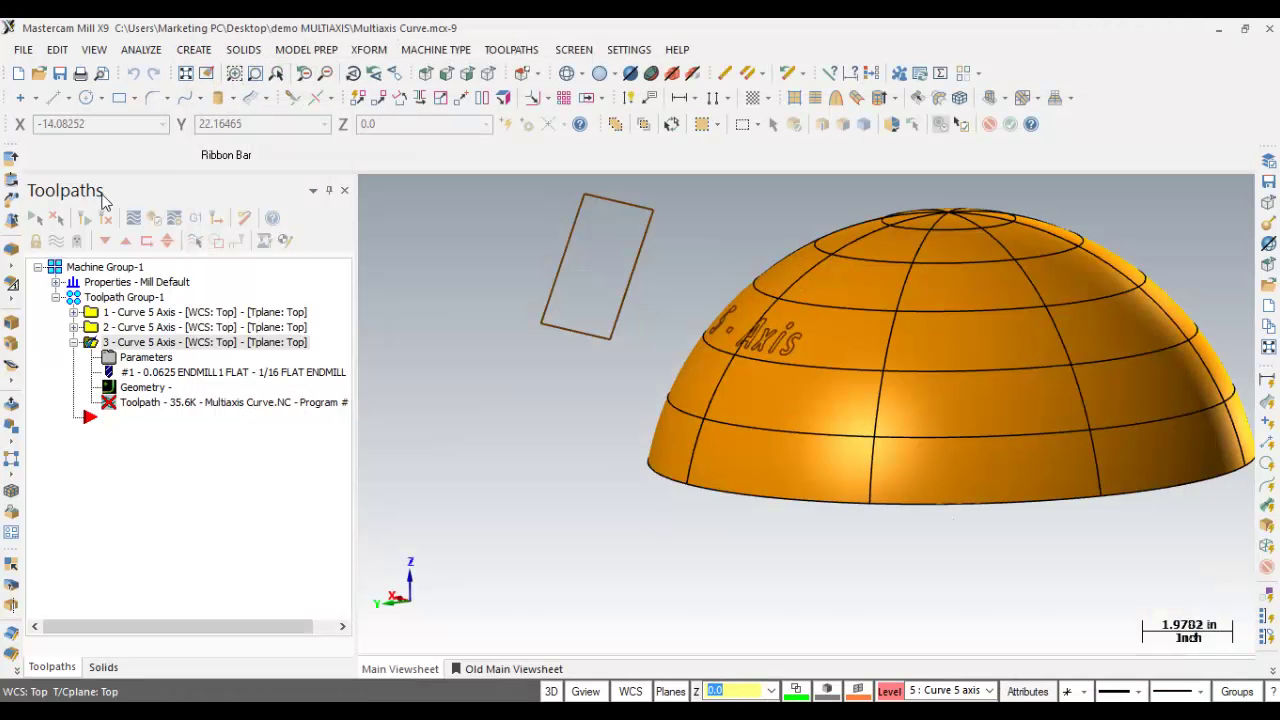
{"action": "left_click", "coordinate": [86, 220]}
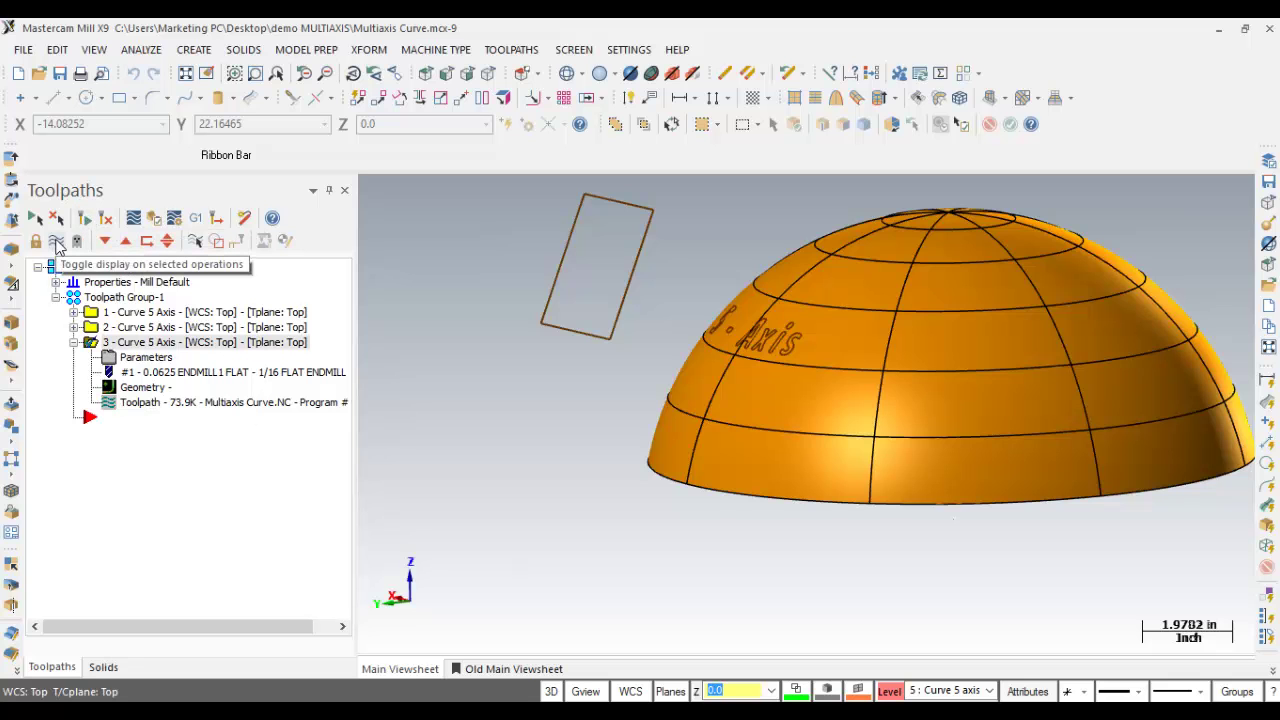
{"action": "left_click", "coordinate": [57, 243]}
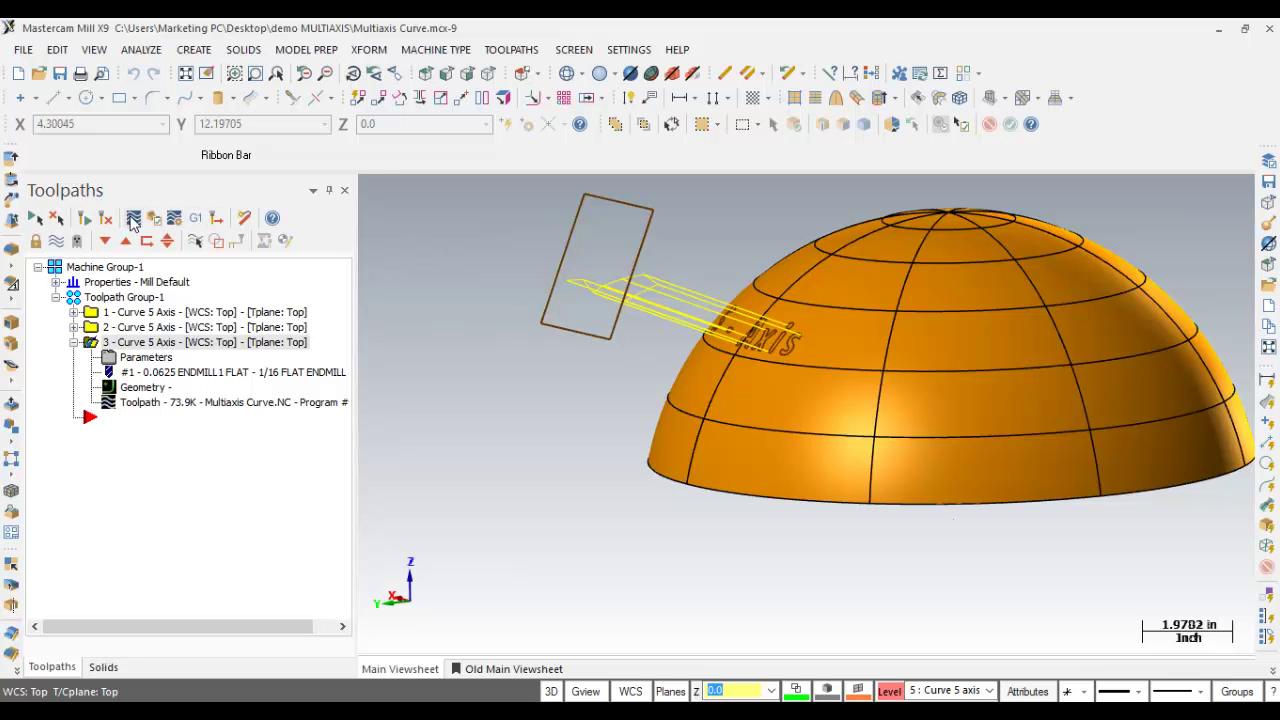
- Backplot the third operation and examine the tool's orientation relative to the plane from the side
{"action": "left_click", "coordinate": [133, 220]}
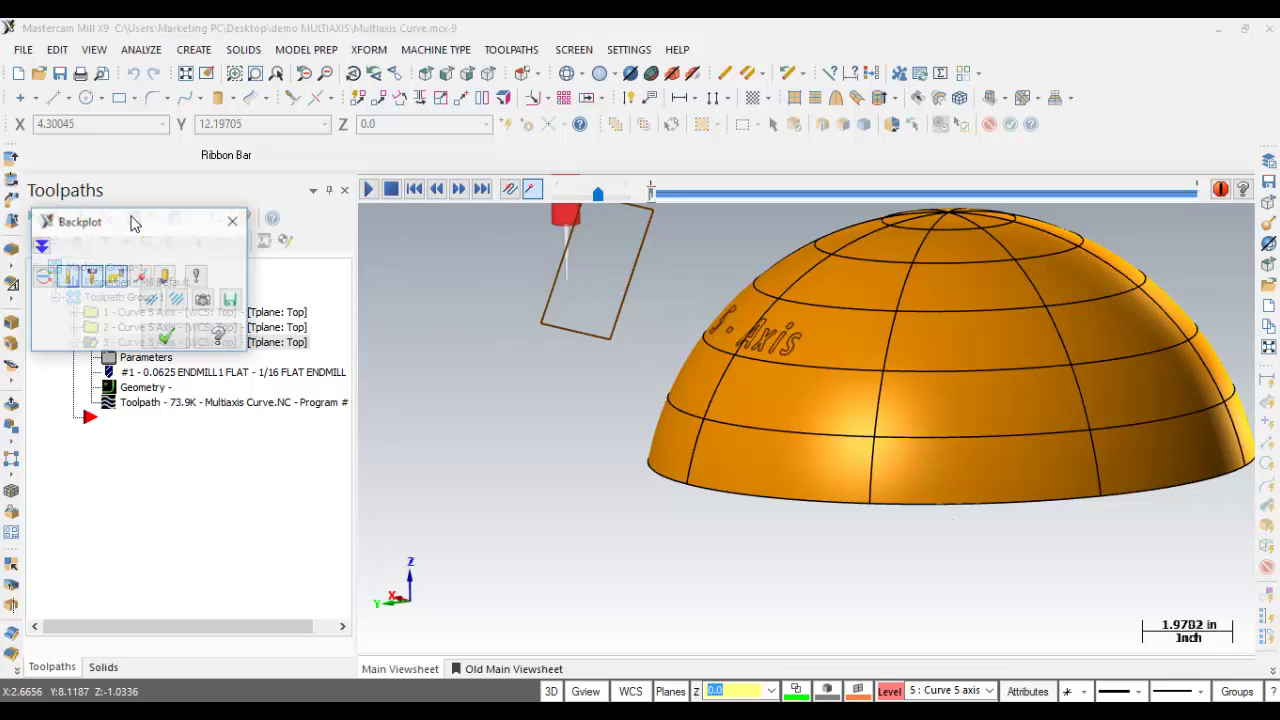
{"action": "left_click", "coordinate": [369, 190]}
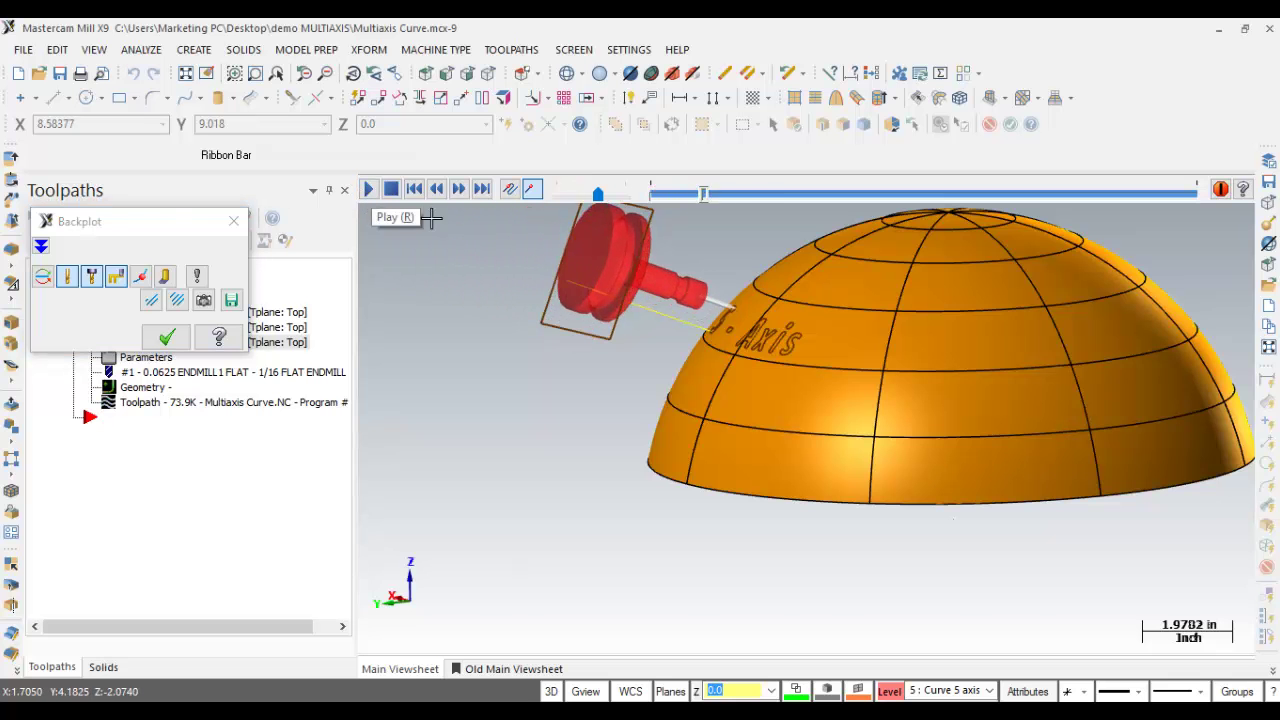
{"action": "middle_click_drag", "start_coordinate": [720, 430], "coordinate": [765, 420]}
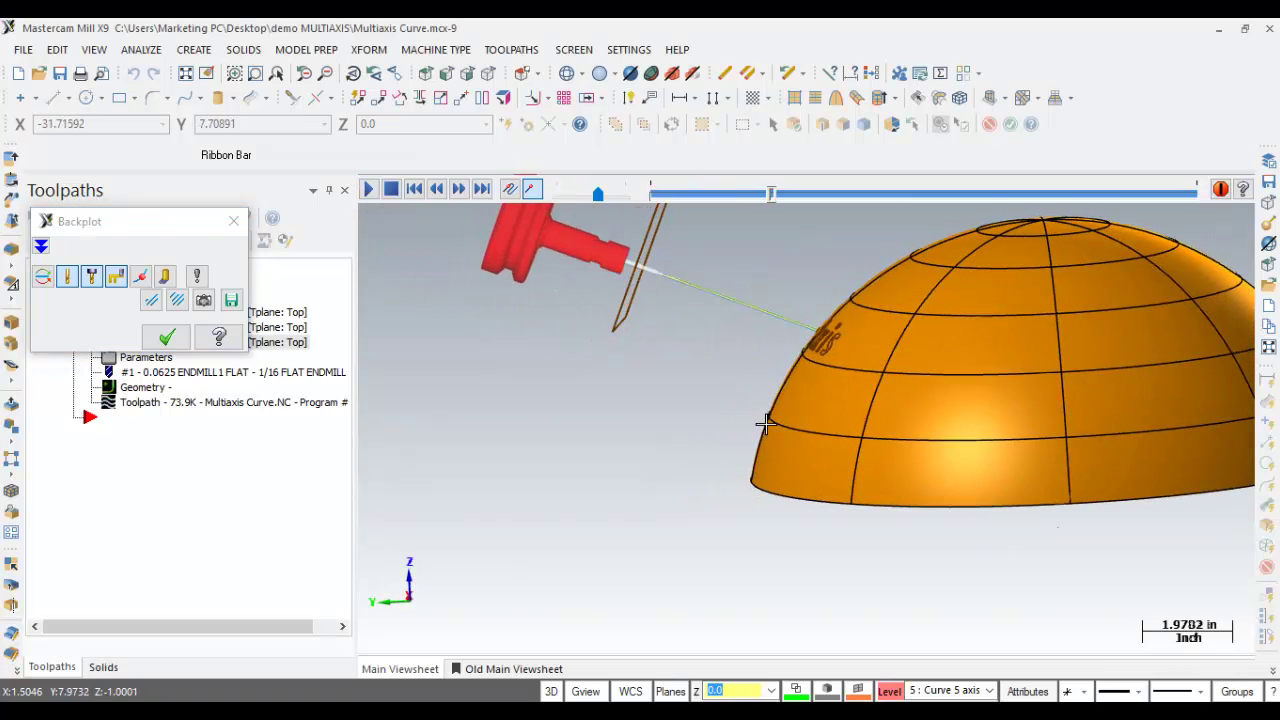